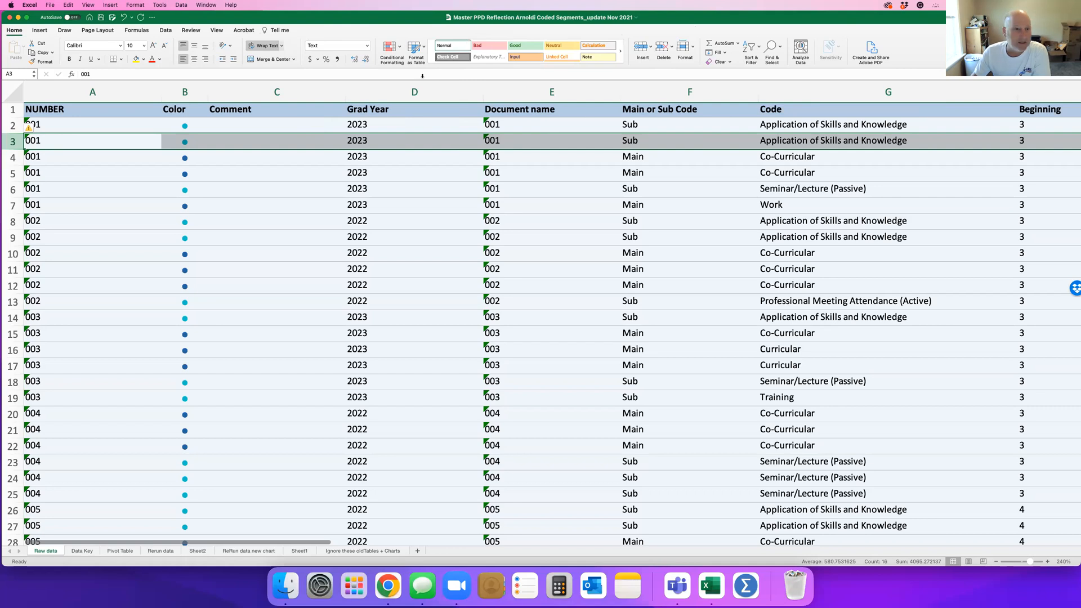
Launch SPSS Statistics and import the Raw data worksheet from the Master PPD Reflection coded segments workbook on the Desktop
left_click(351, 581)
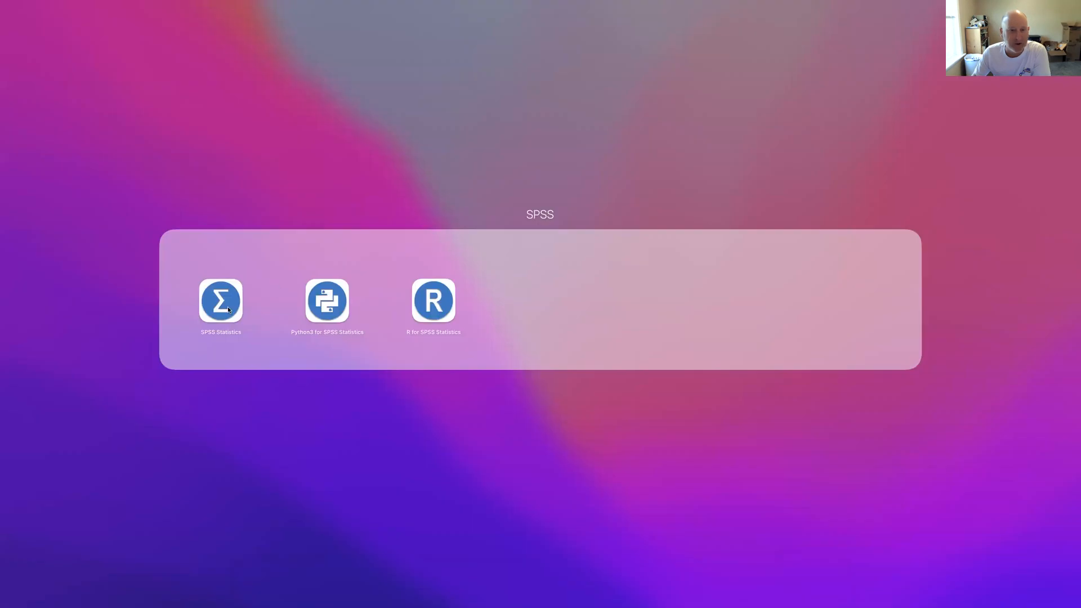
left_click(228, 309)
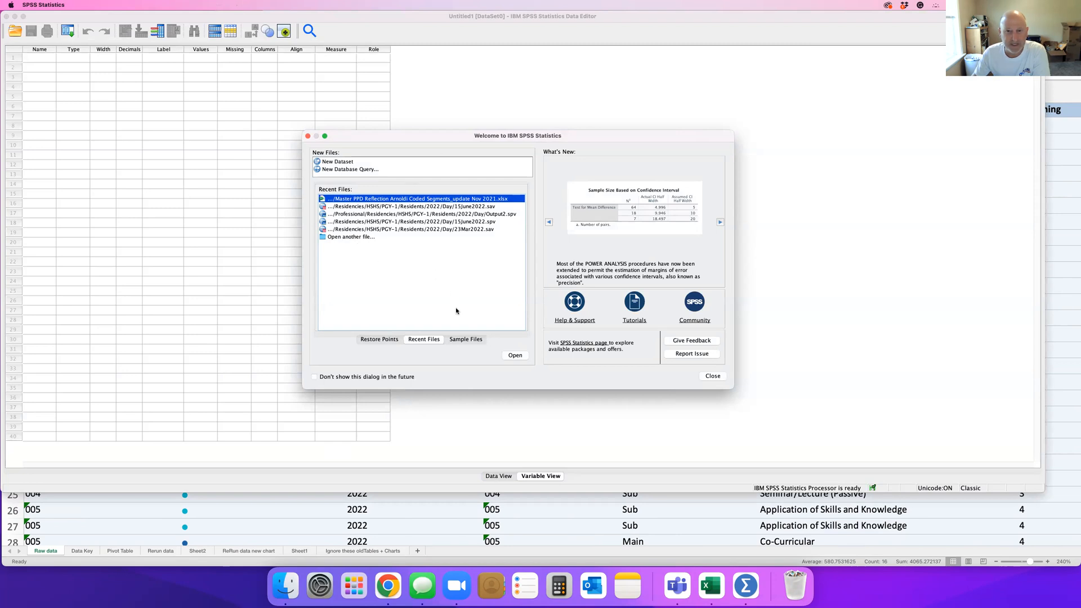
left_click(361, 238)
double_click(412, 239)
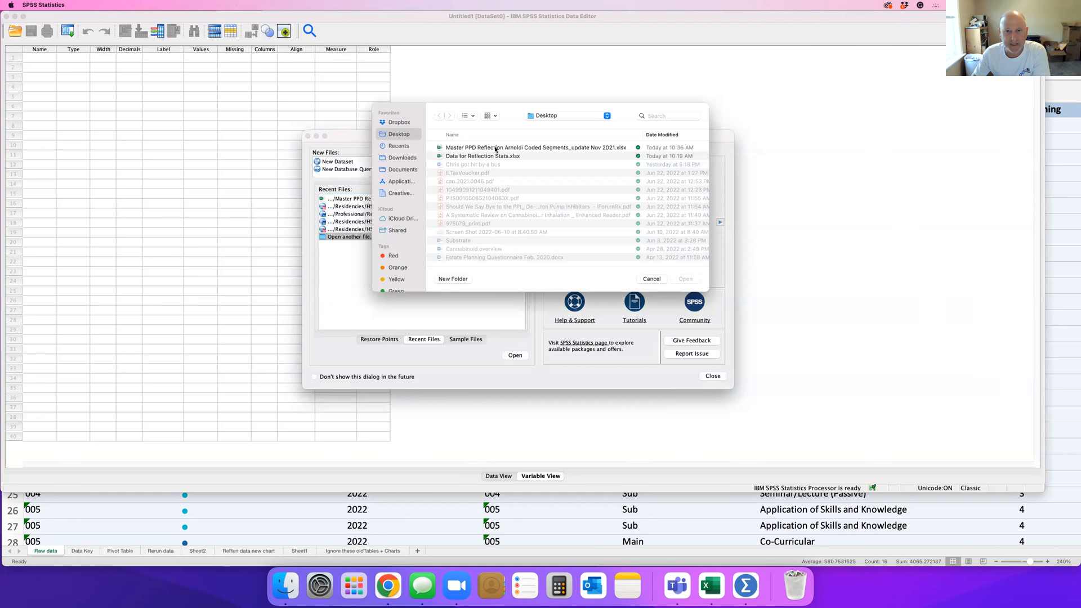
double_click(495, 148)
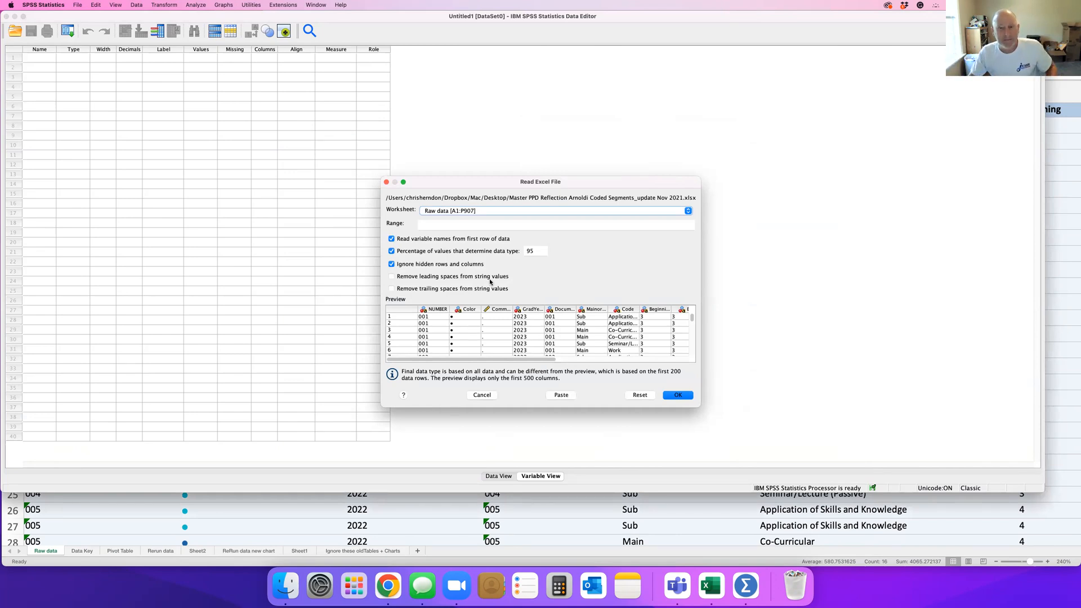
left_click(687, 399)
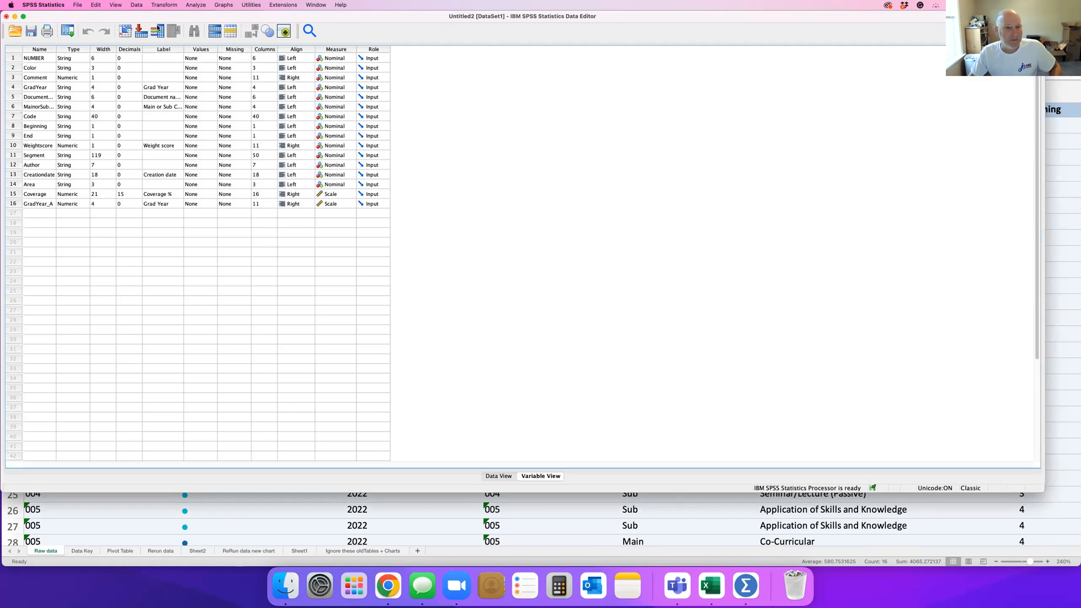
Close the Excel workbook window behind the SPSS data editor and reposition the data editor near the upper edge of the desktop
left_click_drag(160, 17, 325, 182)
left_click(8, 17)
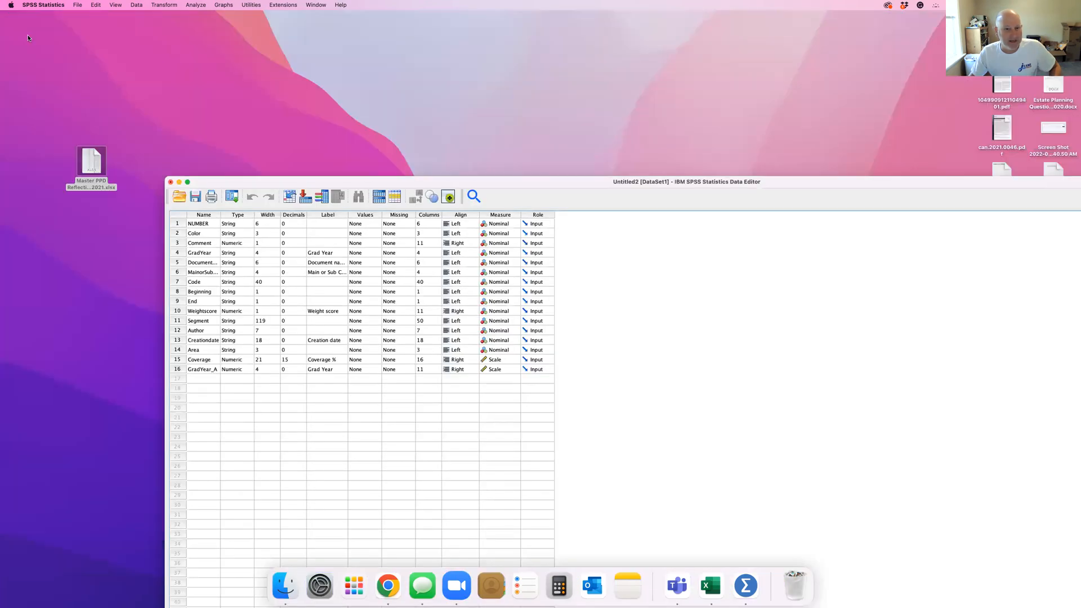
left_click_drag(734, 38, 725, 16)
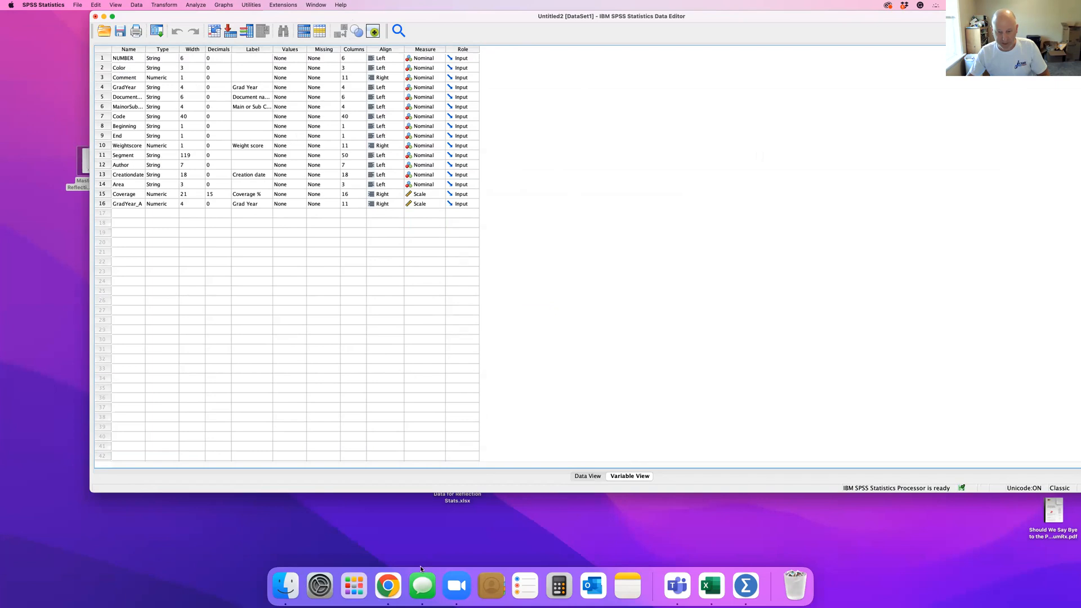
Switch to Excel, reopen the Desktop copy of the Master PPD Reflection workbook and show its Raw data sheet
left_click(711, 585)
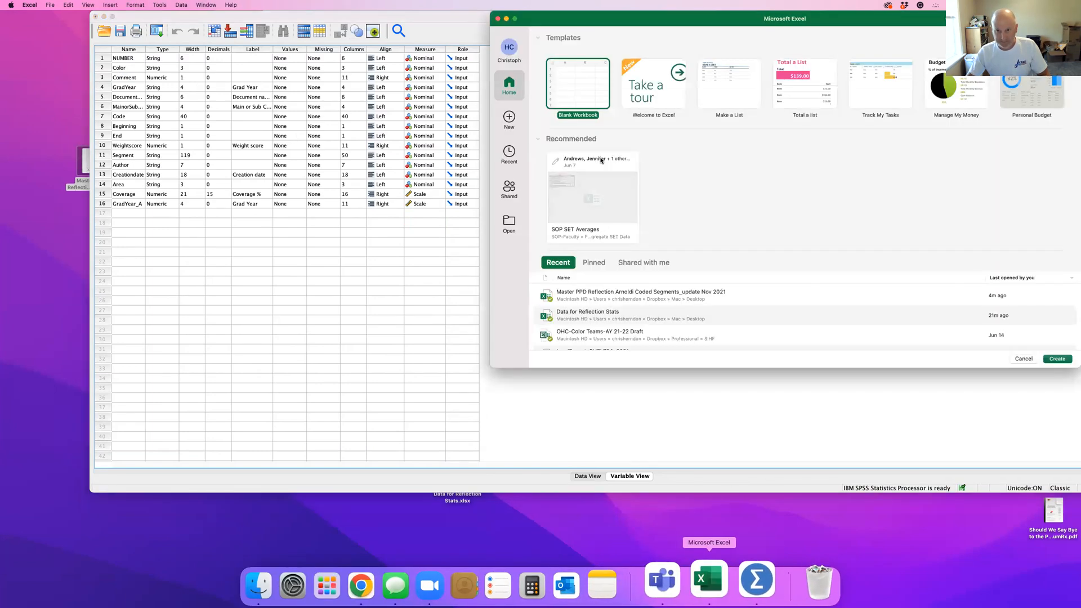
left_click(666, 293)
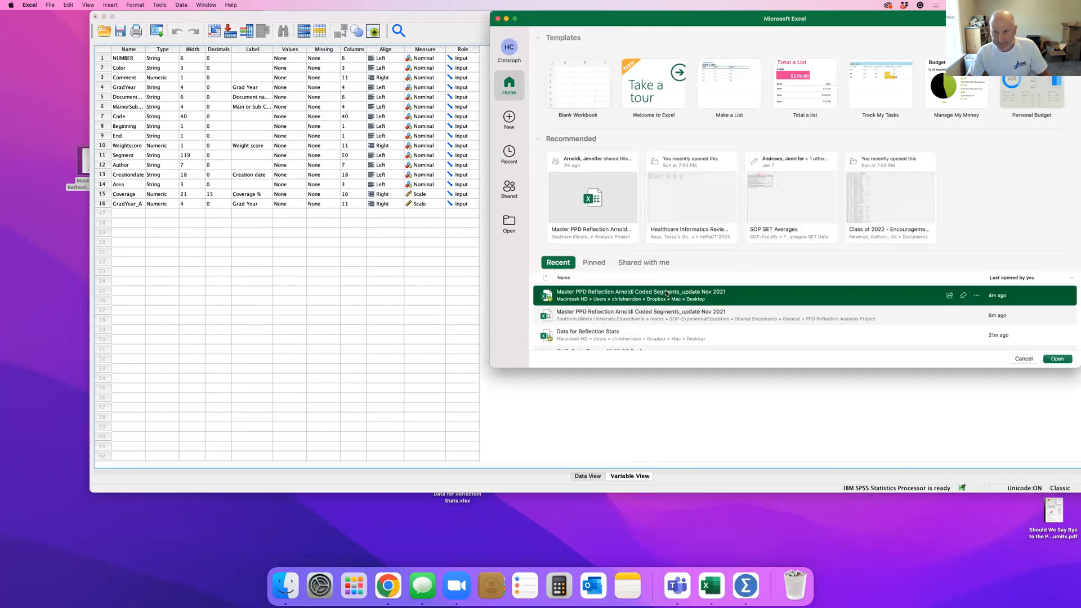
double_click(666, 294)
left_click_drag(479, 17, 1059, 59)
left_click(588, 416)
left_click(589, 416)
left_click(589, 415)
left_click(588, 415)
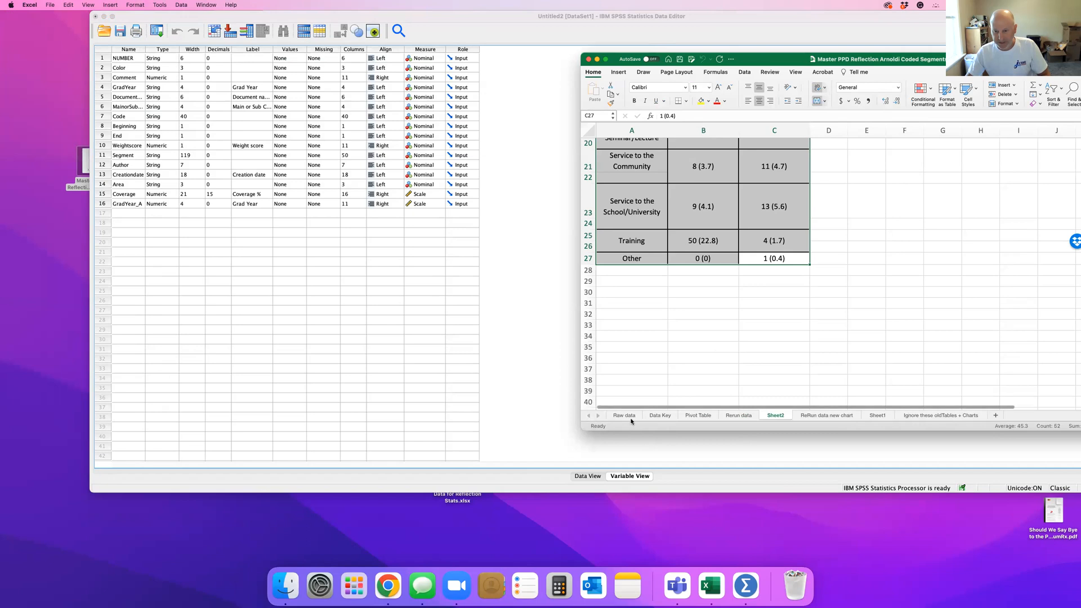
left_click(627, 417)
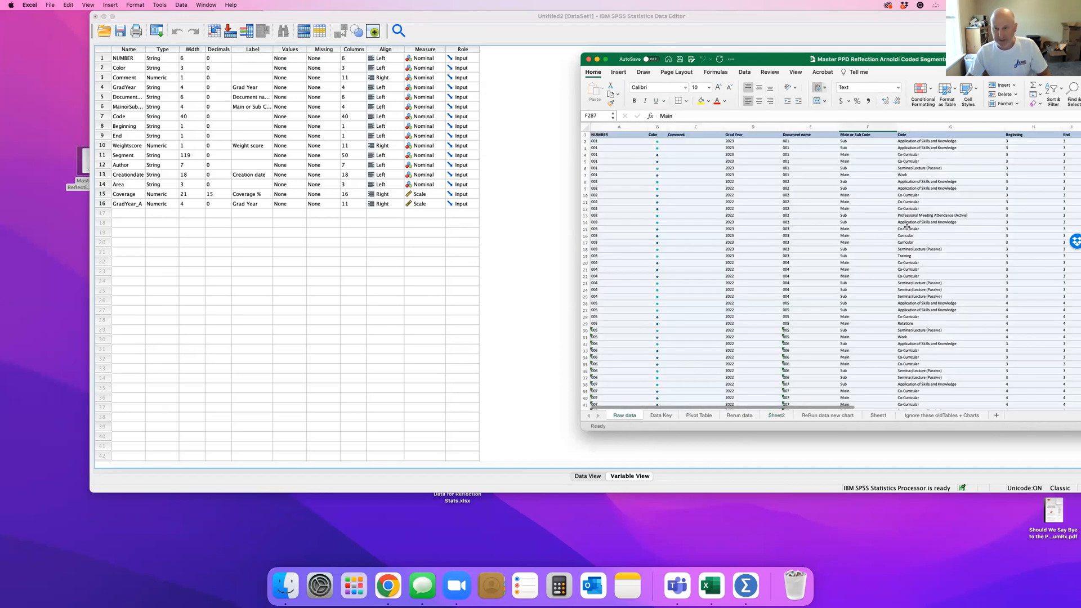
Zoom the Raw data sheet to more than 200% and place the Excel window beside the SPSS variable list
left_click_drag(947, 63, 843, 58)
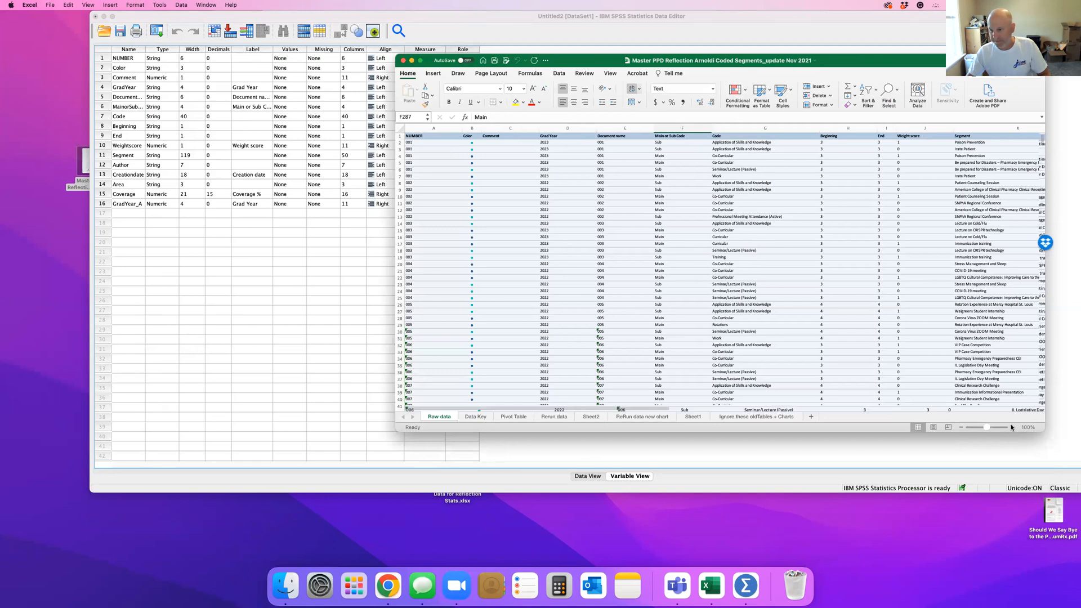
left_click(1012, 427)
left_click(1012, 427)
left_click(1012, 427)
left_click(1012, 427)
left_click(1012, 427)
left_click(1012, 427)
left_click(1012, 428)
left_click(1012, 428)
left_click(1012, 427)
left_click(1012, 428)
left_click(1012, 427)
left_click(1012, 427)
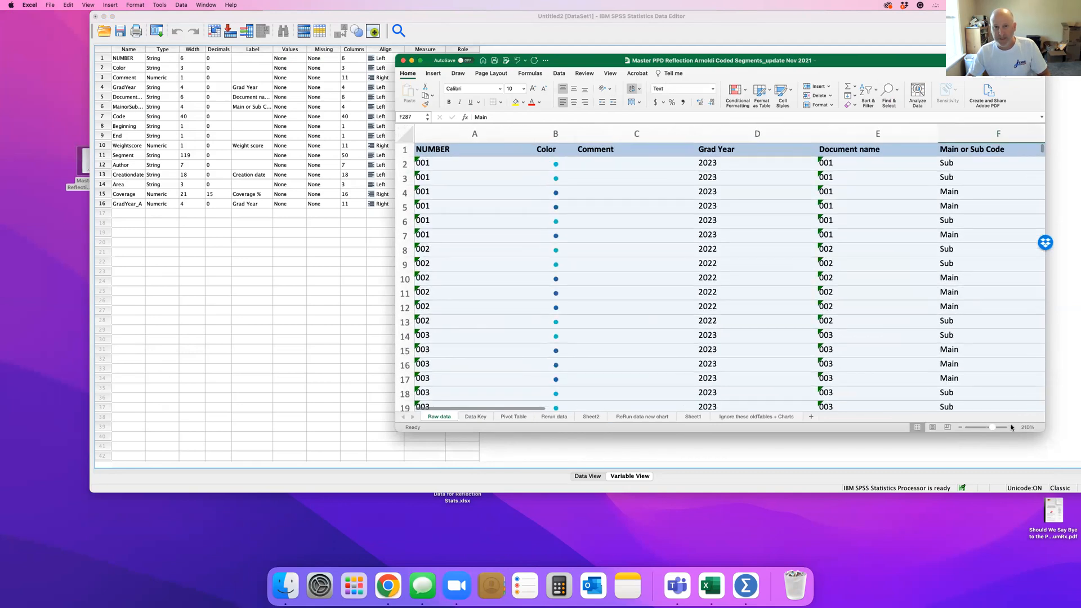
left_click(1012, 427)
left_click_drag(841, 59, 1011, 16)
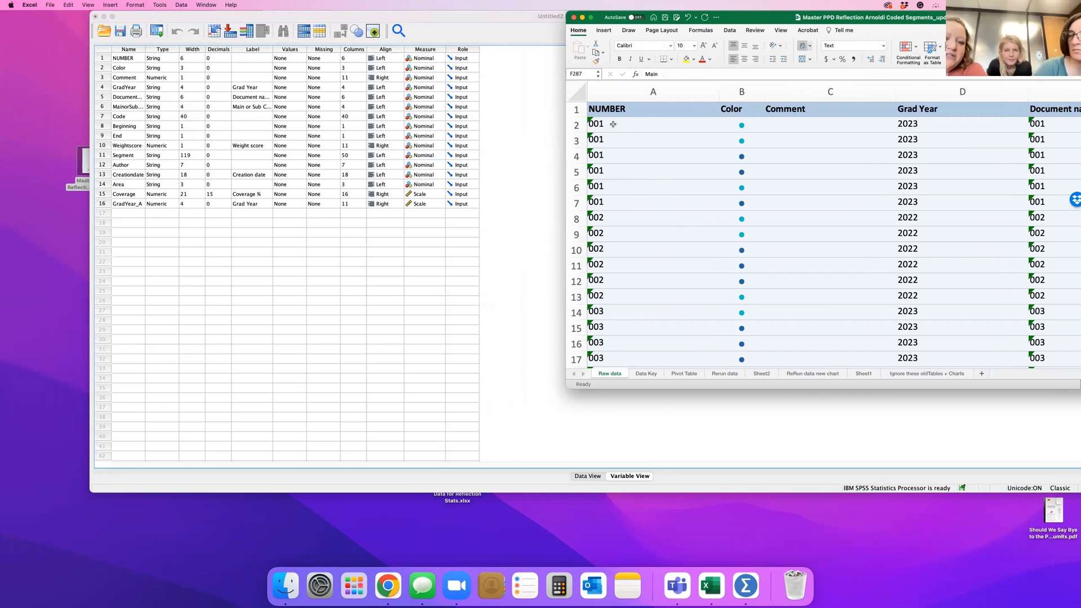
In SPSS, rename the NUMBER variable as StudentNum and set its type to Numeric
left_click(139, 57)
type("StudentNum")
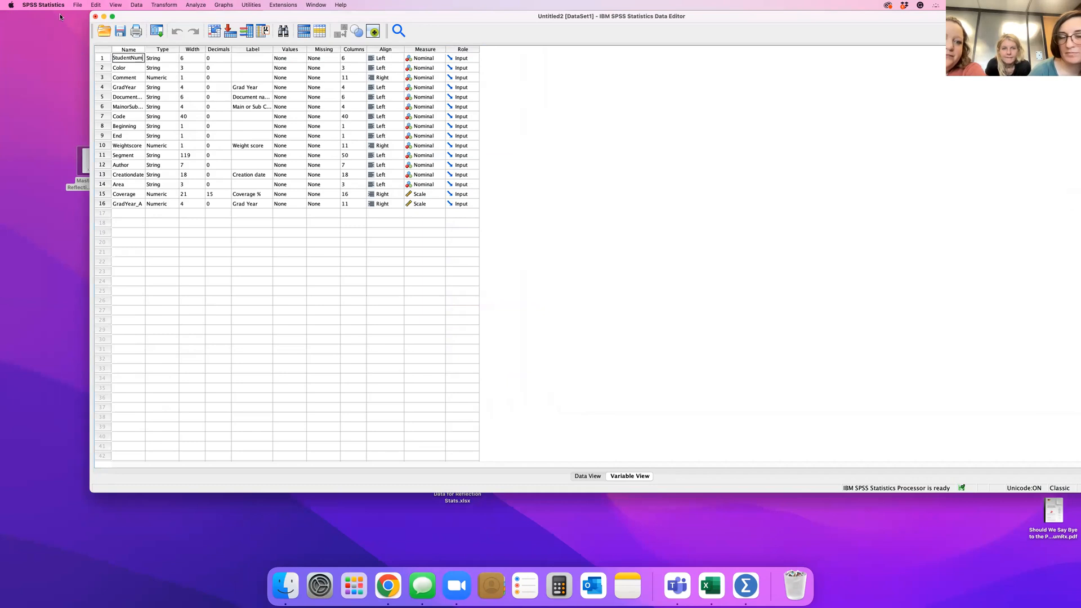
left_click(176, 58)
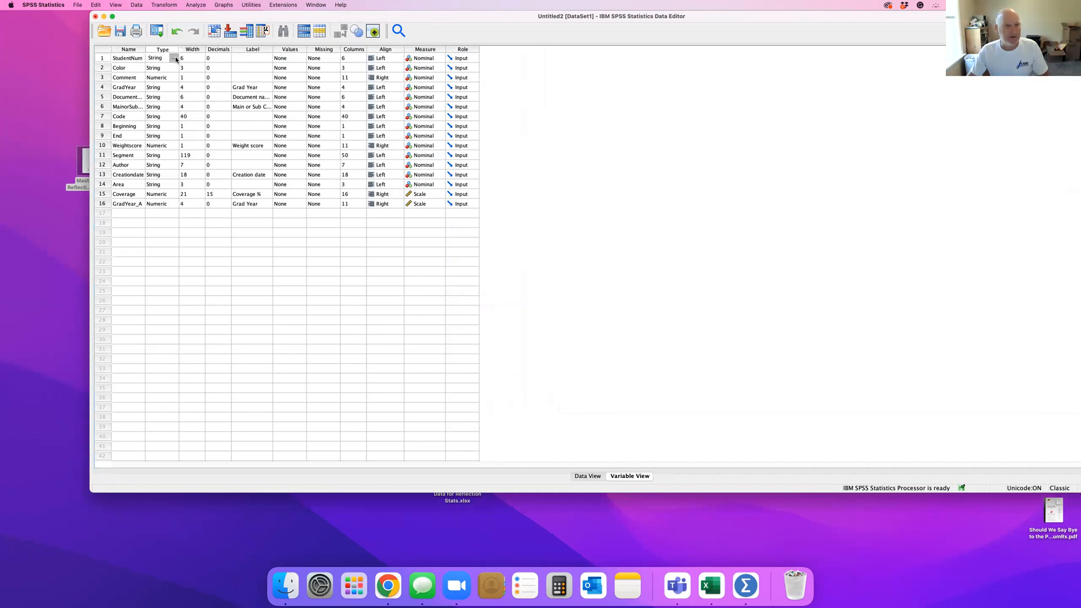
left_click(176, 59)
left_click(509, 200)
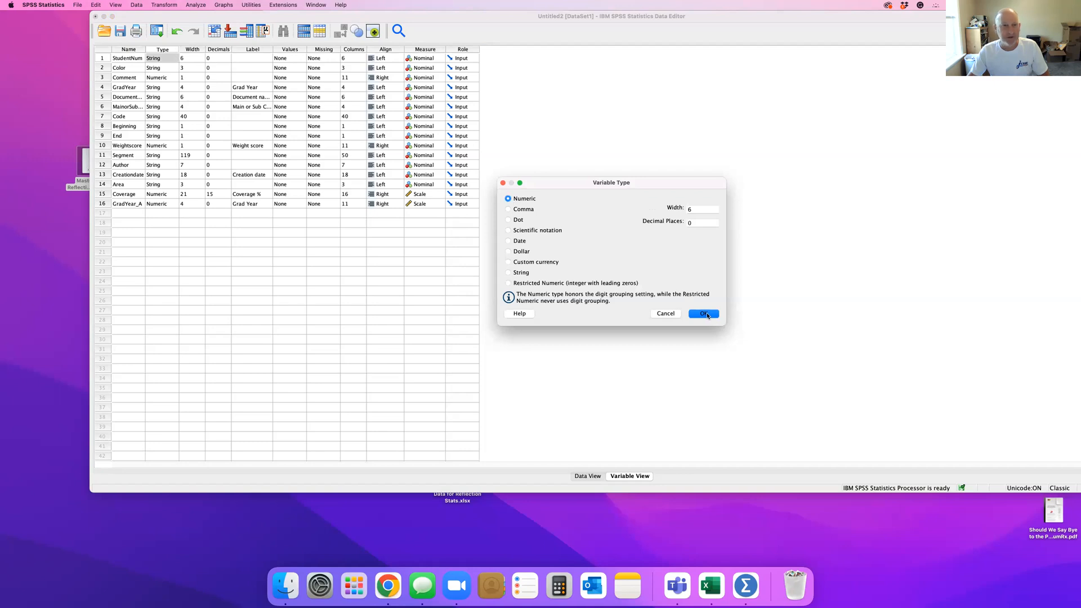
left_click(705, 314)
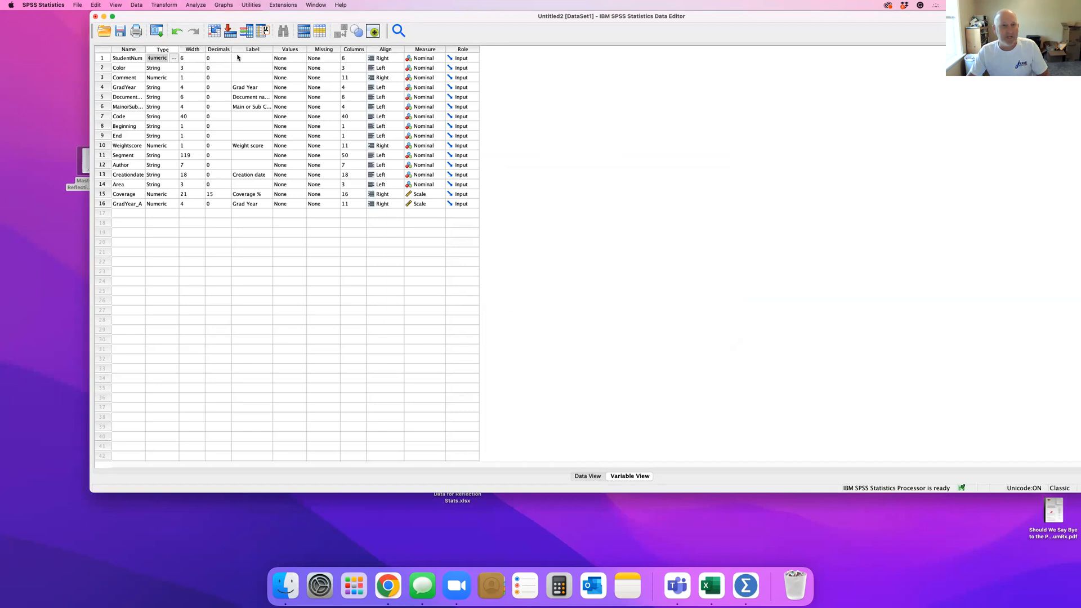
Give the StudentNum variable the label "Individual Student"
left_click(255, 57)
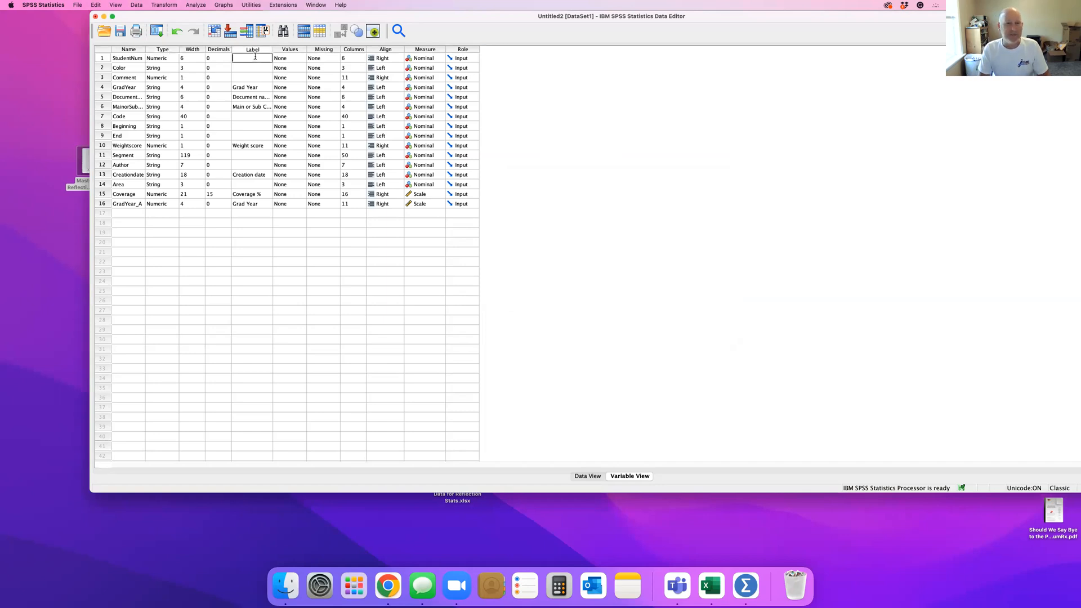
type("Individual student")
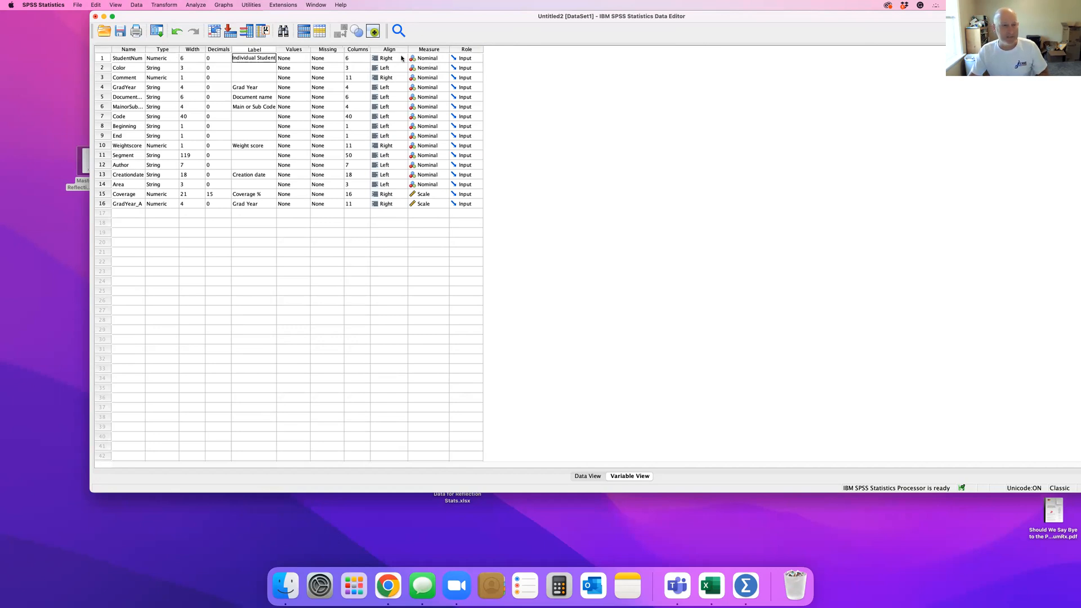
Check the Color column in the Excel sheet and delete the Color variable from the SPSS dataset
left_click(711, 586)
left_click(741, 91)
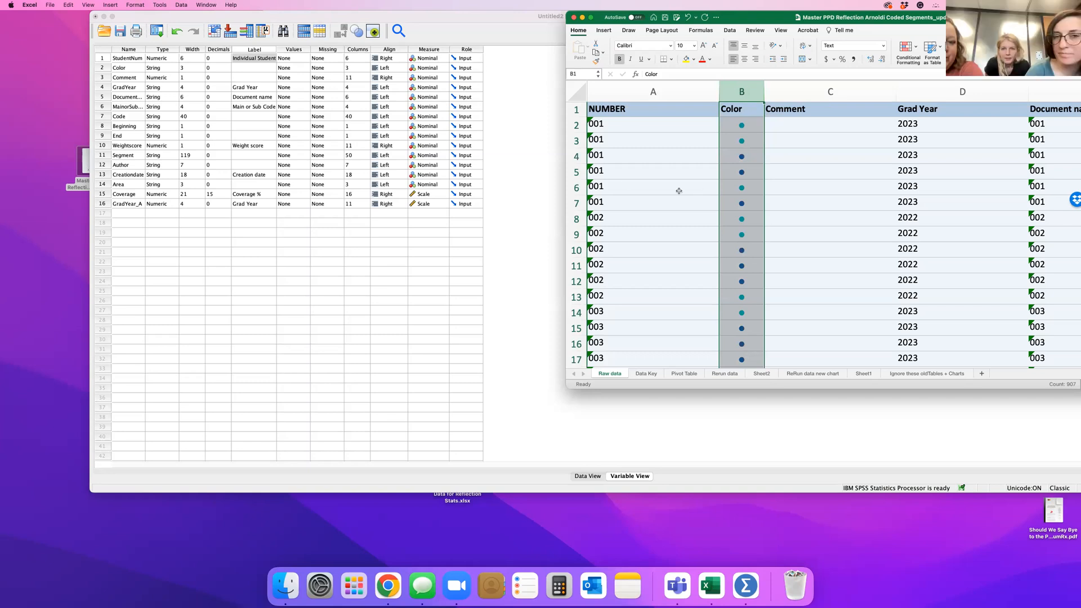
left_click(103, 69)
left_click(103, 68)
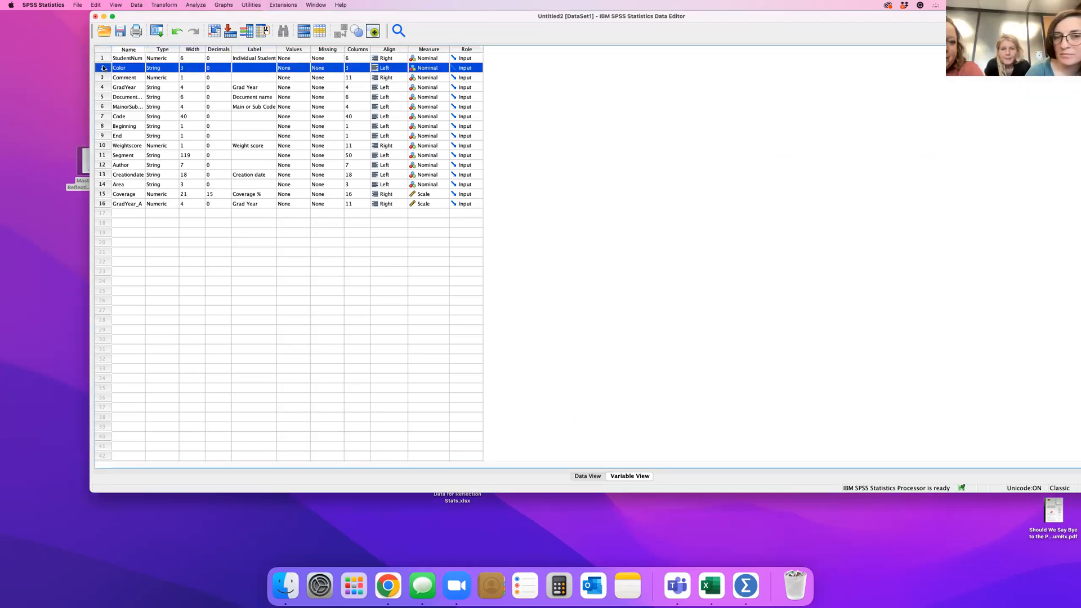
right_click(103, 68)
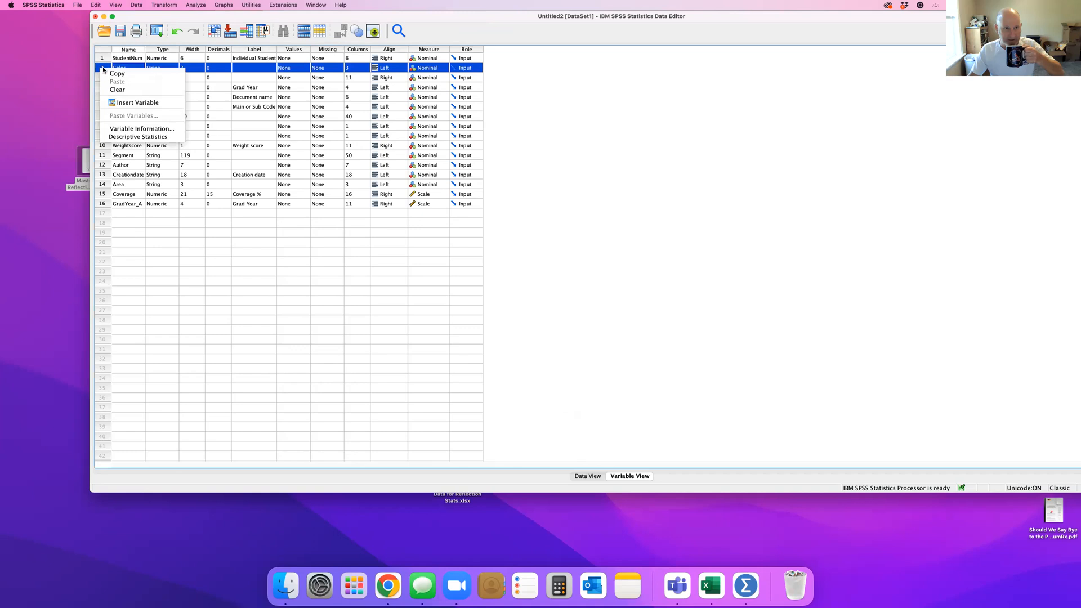
left_click(130, 90)
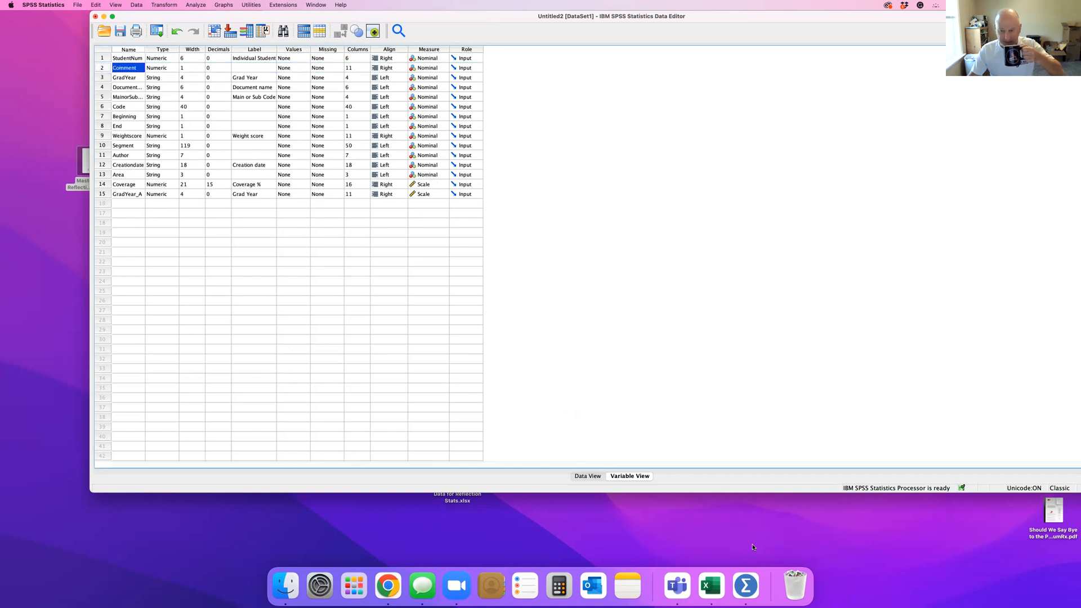
Check the Comment column in the Excel sheet and delete the Comment variable from the SPSS dataset
left_click(711, 585)
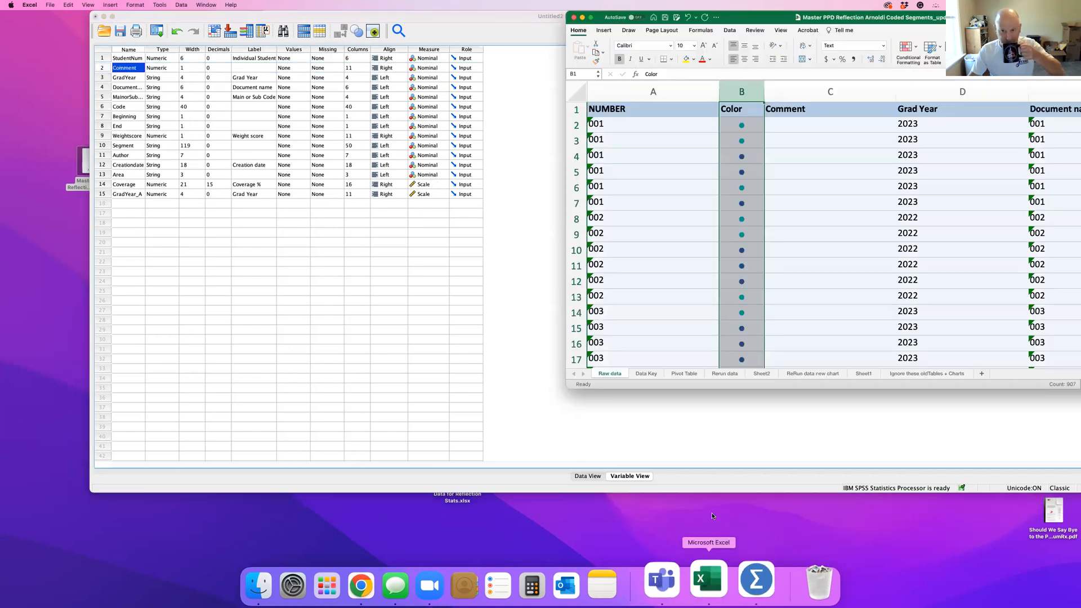
left_click(845, 86)
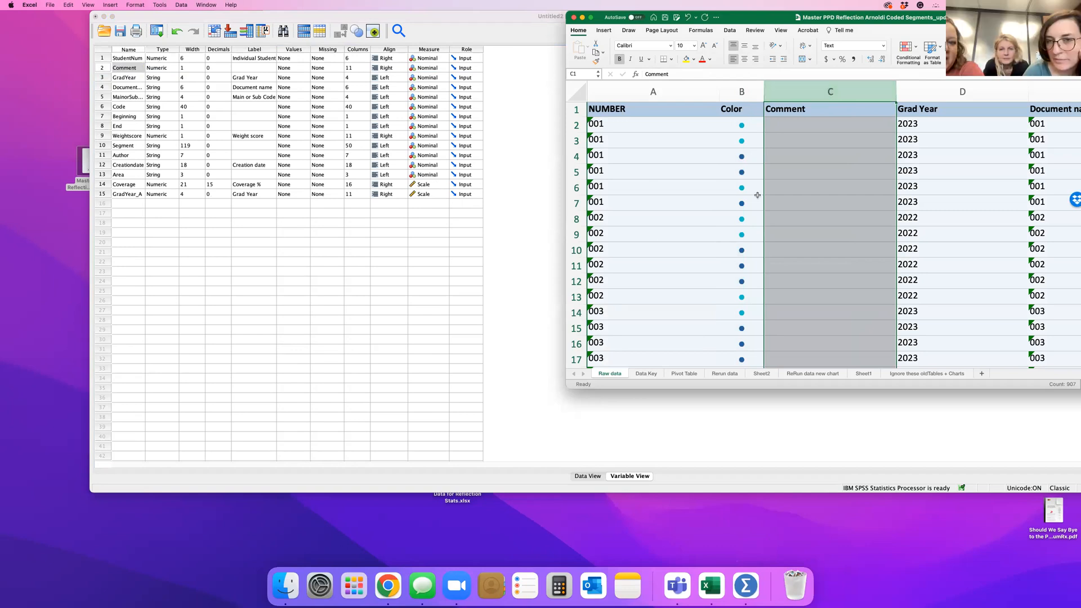
left_click(100, 70)
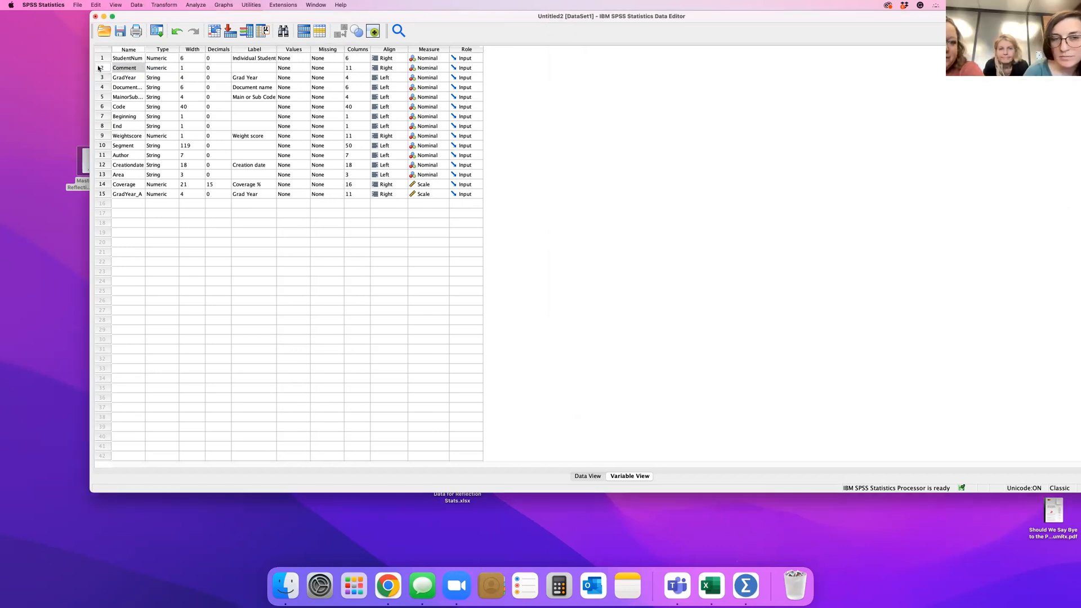
left_click(98, 68)
right_click(99, 68)
left_click(122, 89)
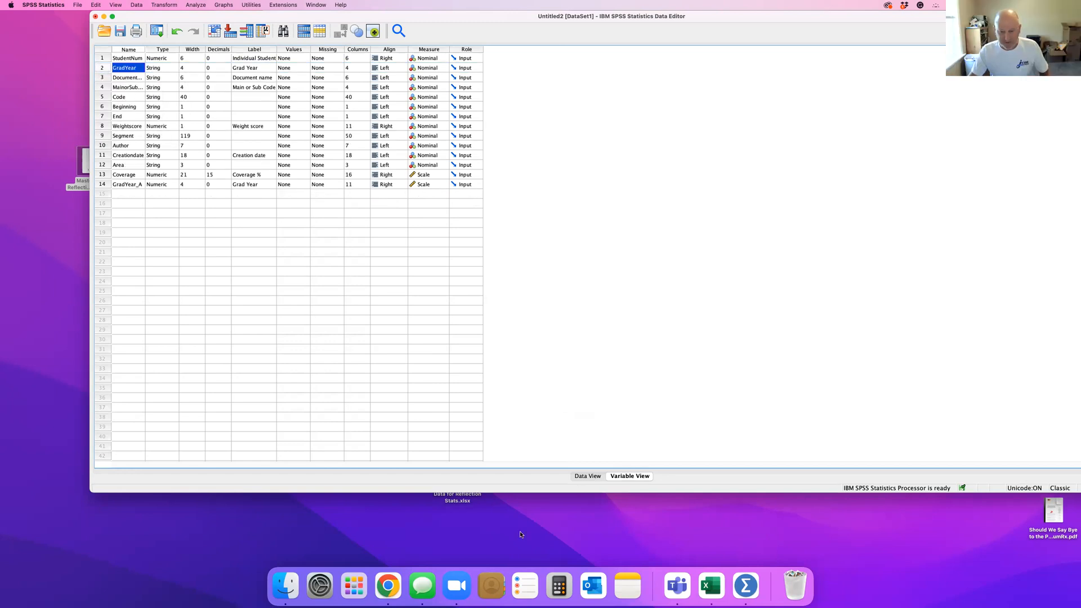
Examine the Grad Year, Document name and Main or Sub Code columns in the Excel Raw data sheet
left_click(708, 578)
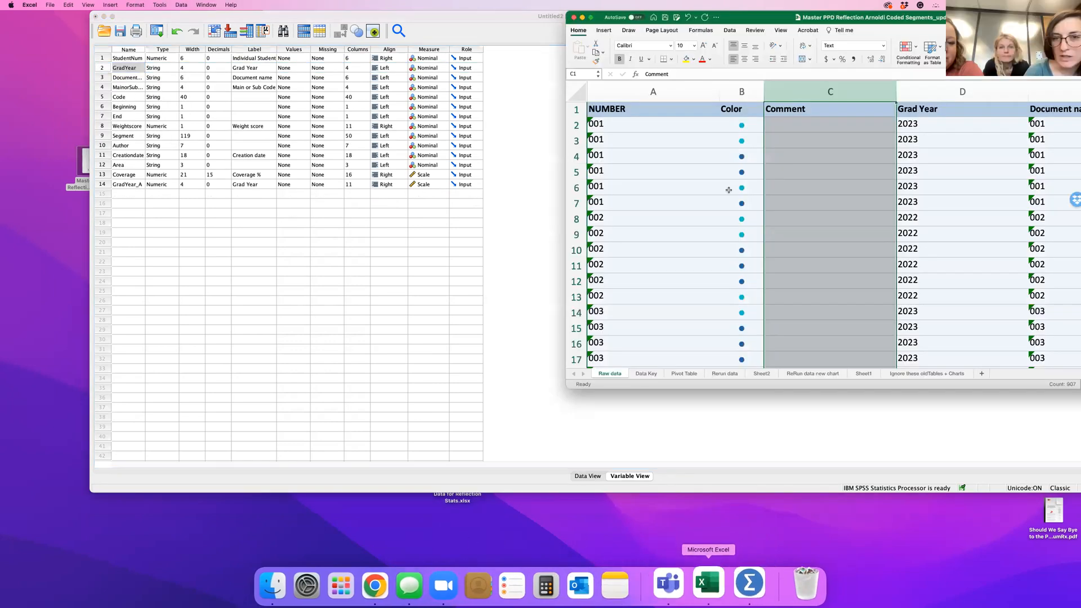
scroll(918, 115, "right", 2)
scroll(918, 116, "right", 2)
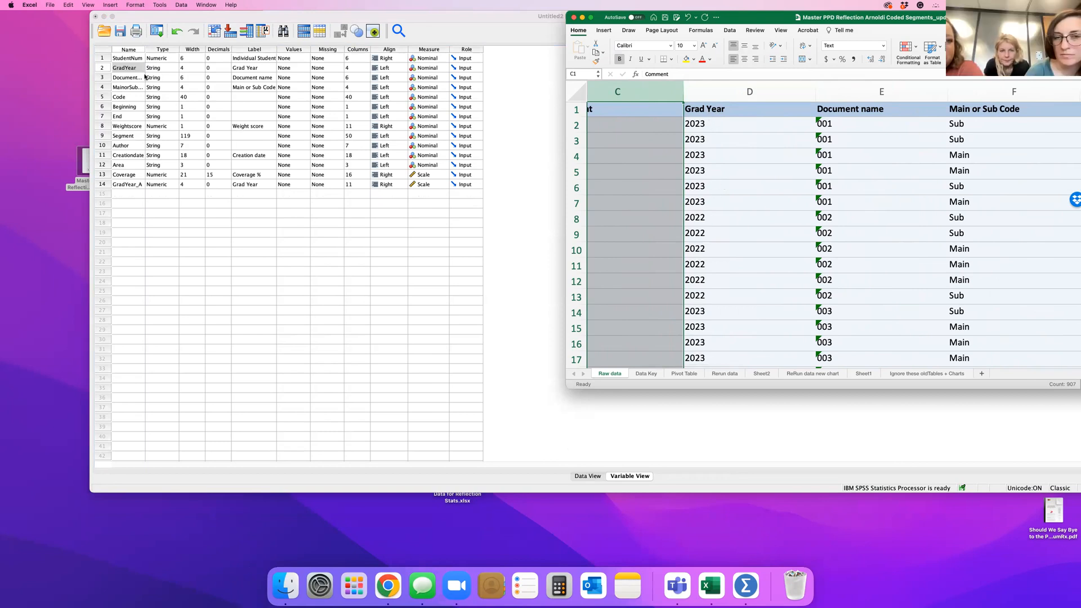
left_click(176, 69)
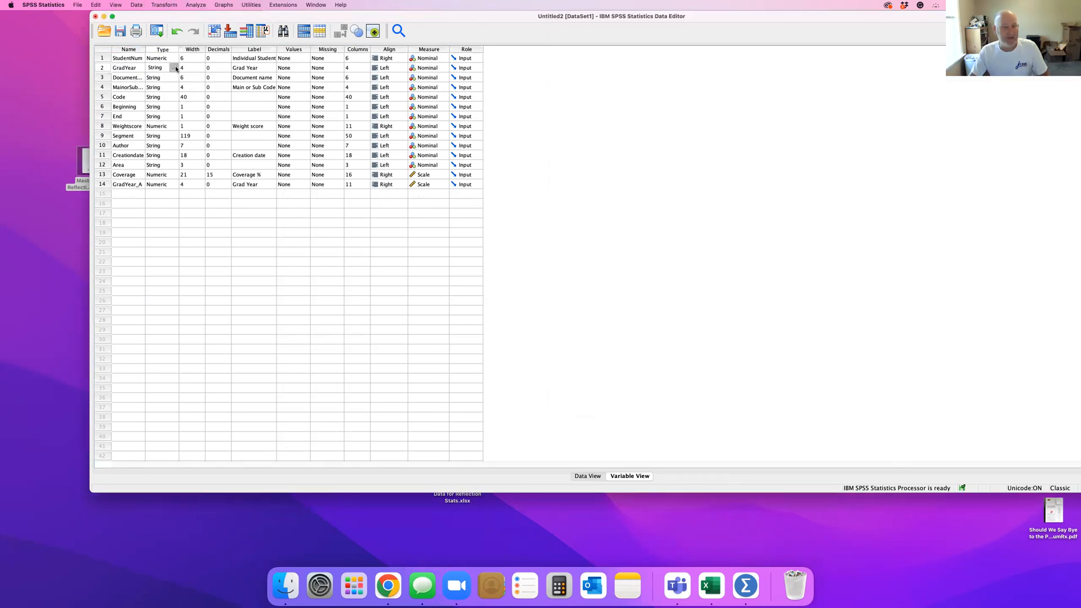
left_click(176, 69)
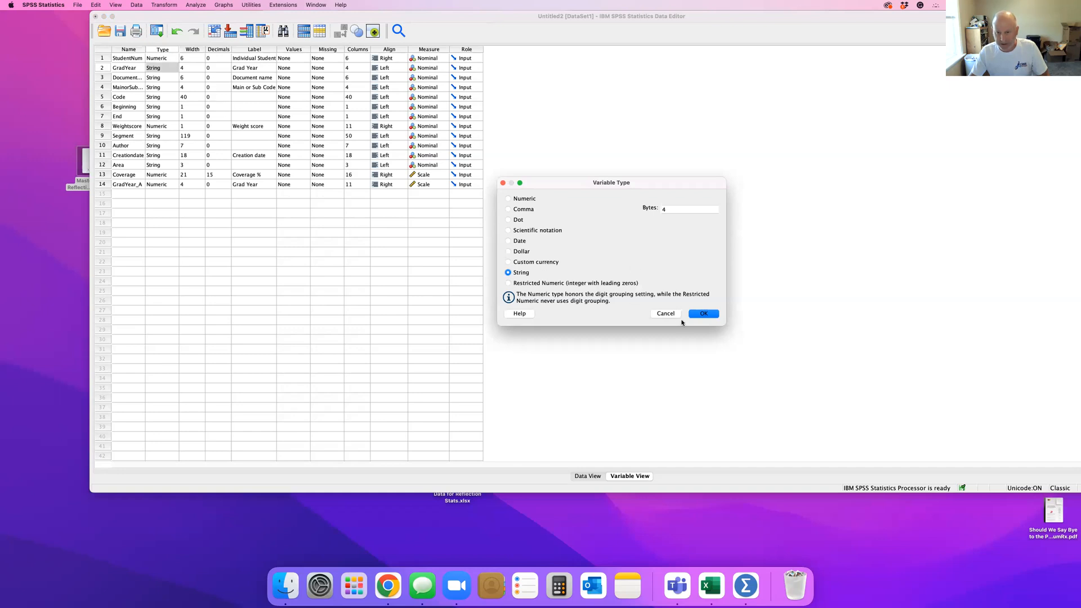
left_click(665, 313)
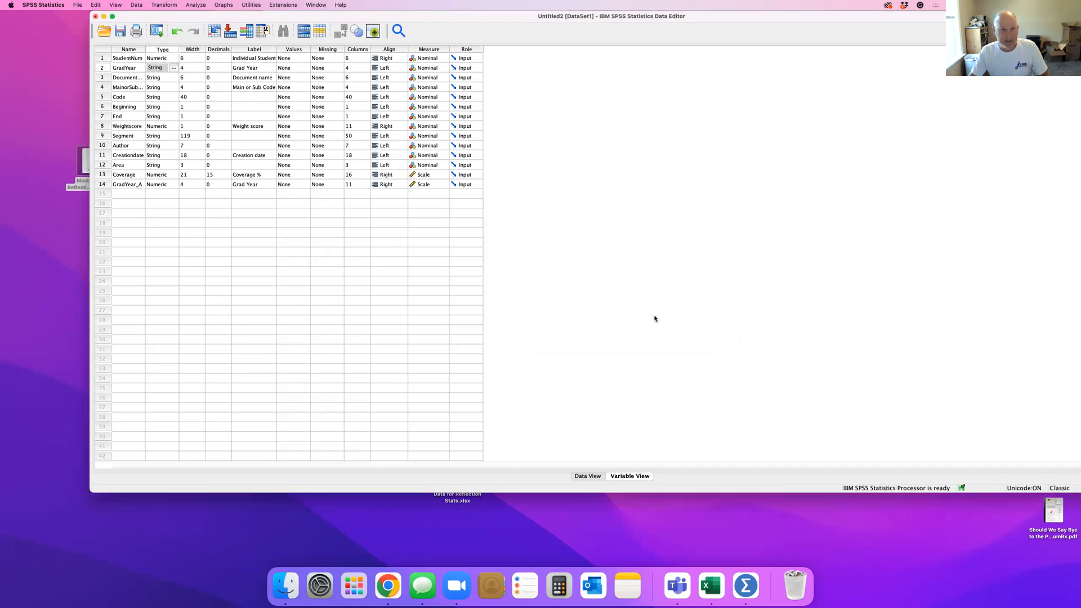
Change the type of the first GradYear variable in SPSS to Numeric
left_click(173, 68)
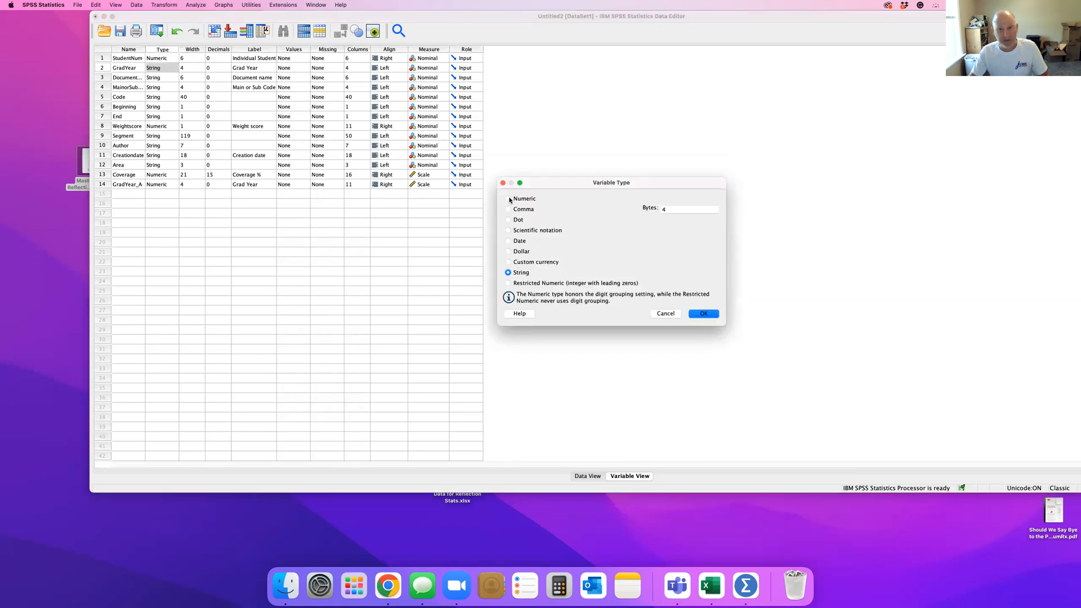
left_click(509, 199)
left_click(704, 314)
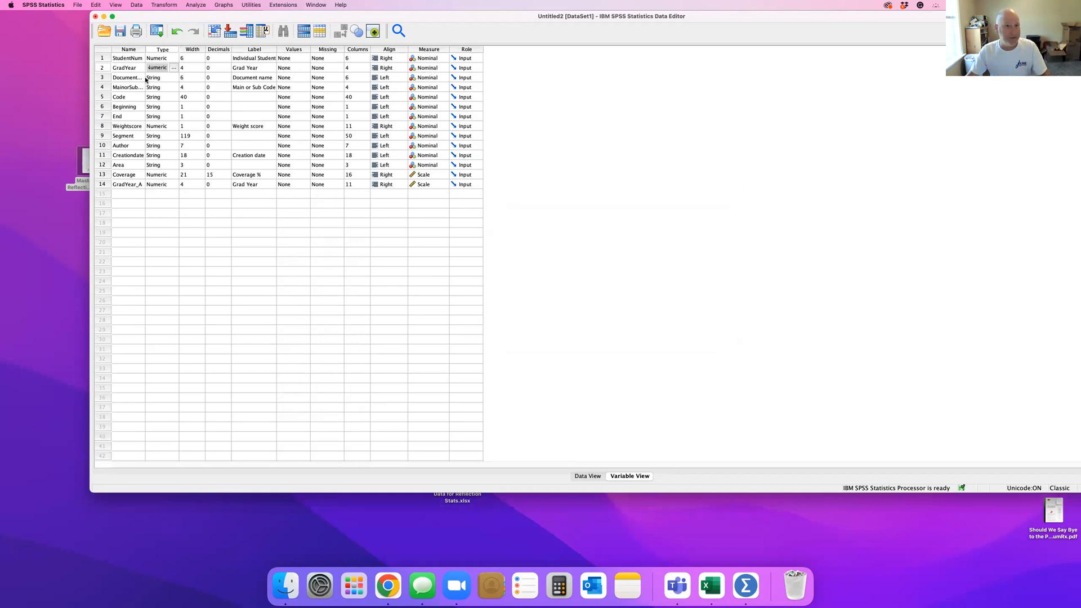
Switch to Excel and compare the Document name column with the NUMBER column in the Raw data sheet
left_click(712, 580)
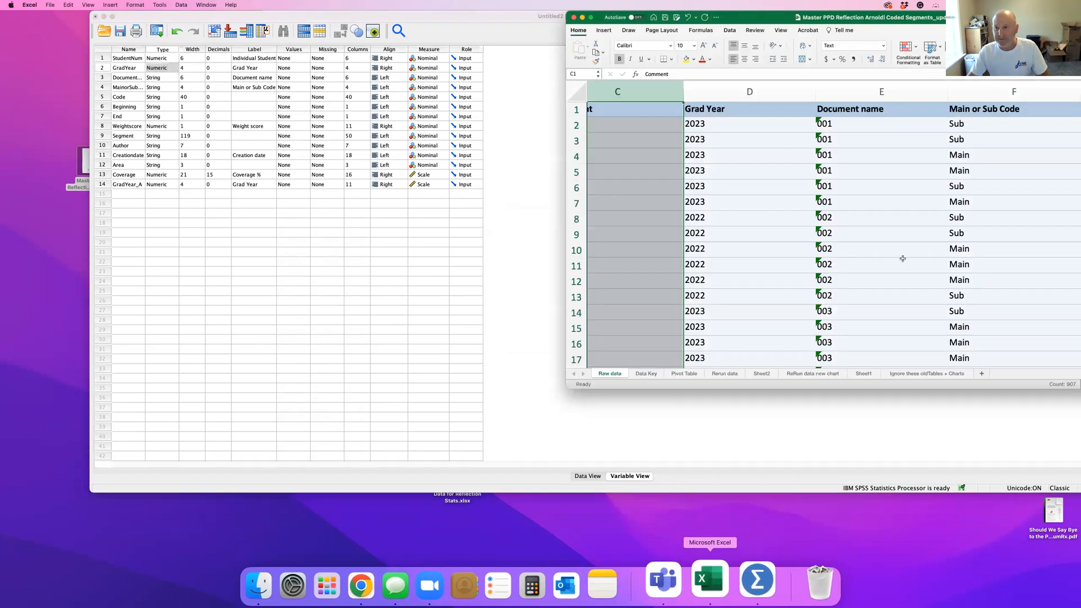
left_click(821, 92)
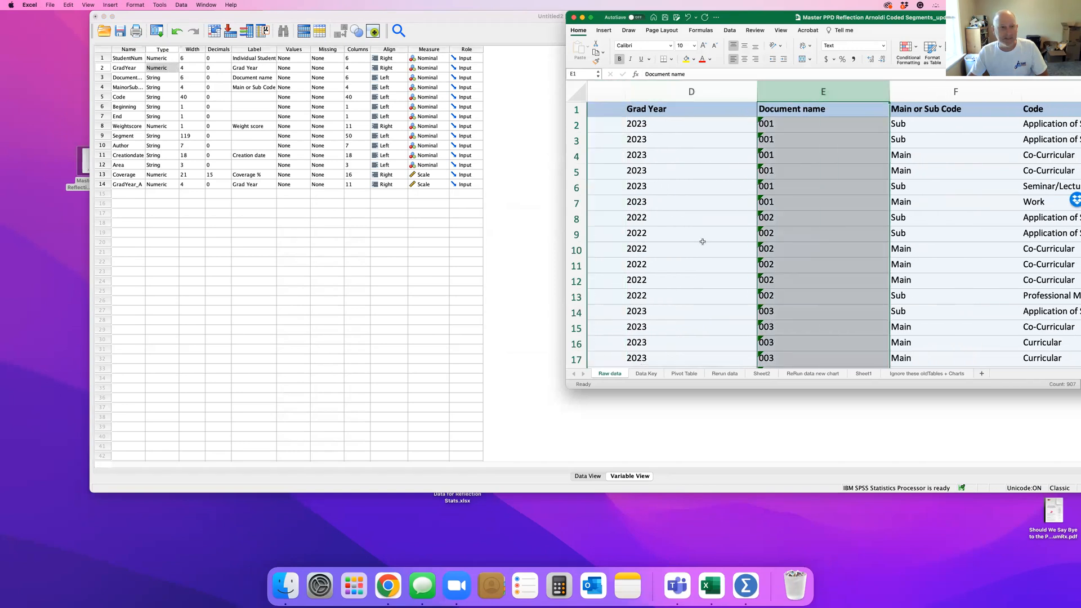
double_click(129, 78)
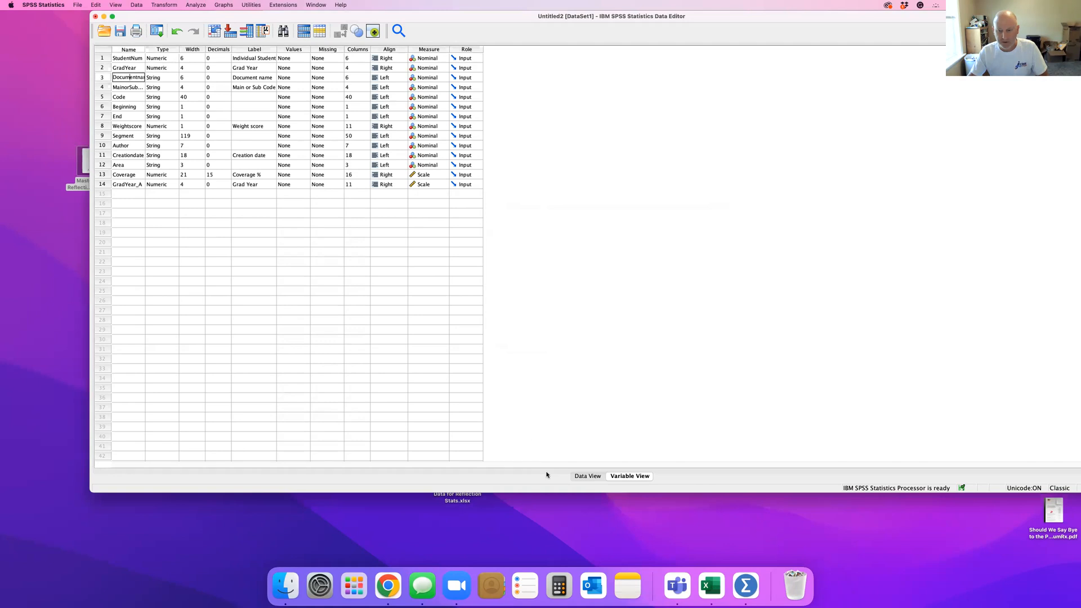
left_click(716, 586)
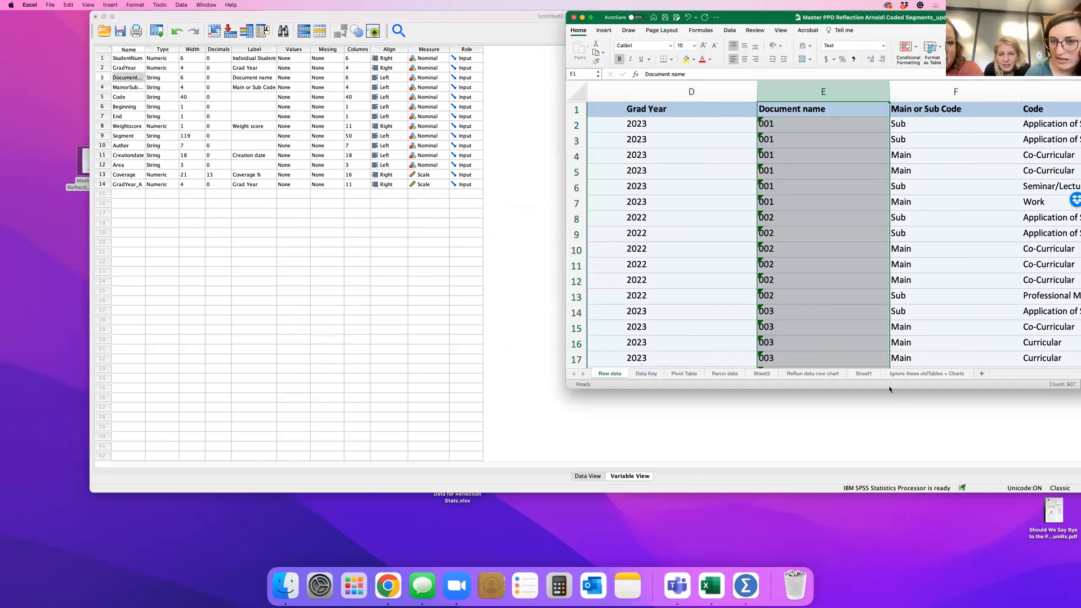
left_click_drag(912, 388, 892, 561)
scroll(829, 387, "down", 5)
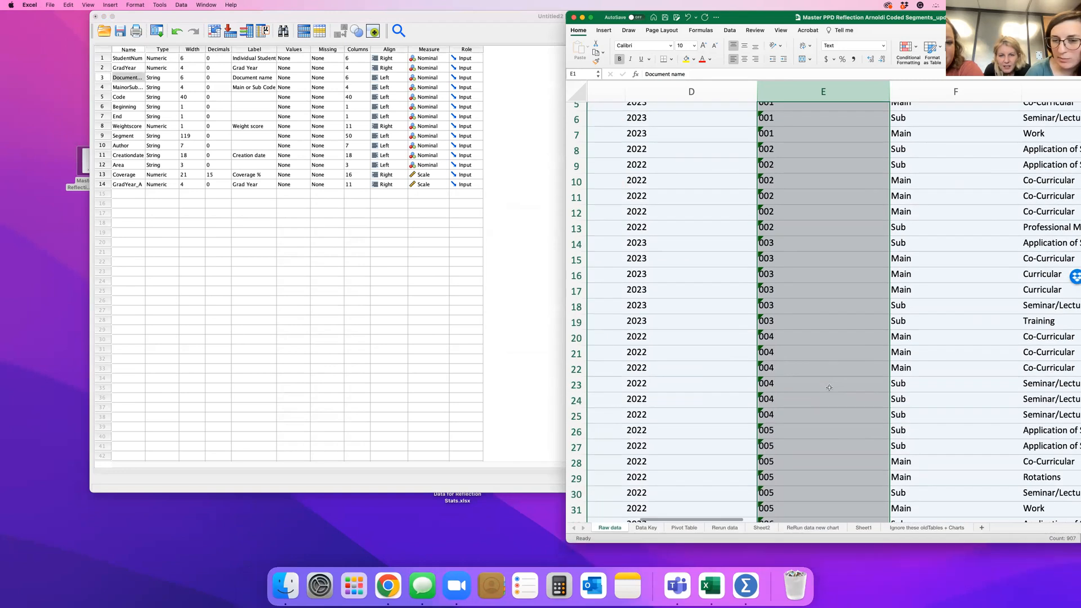
scroll(829, 388, "up", 3)
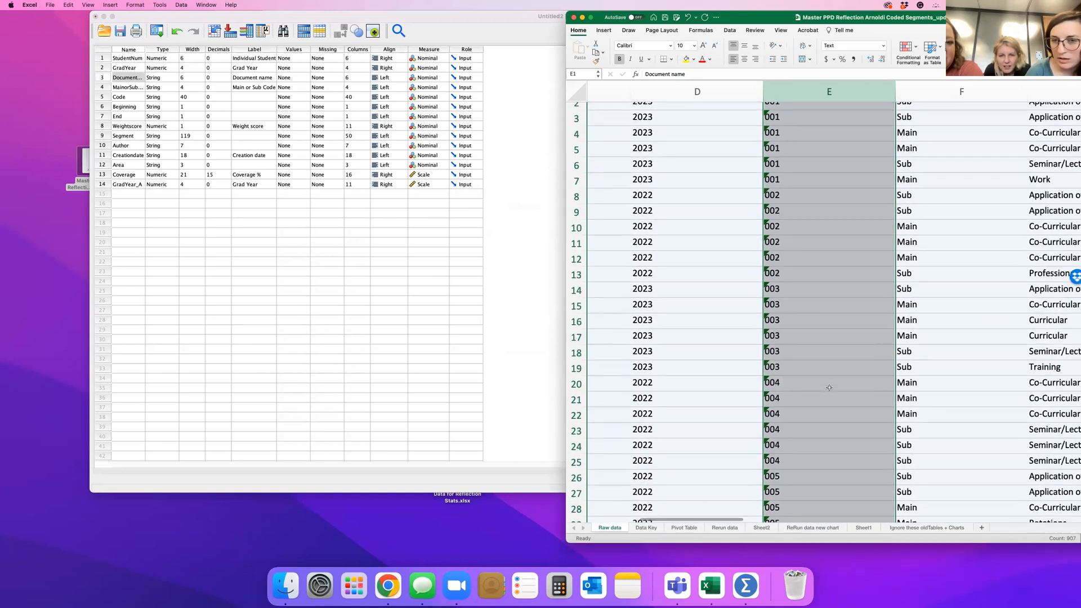
scroll(773, 337, "left", 5)
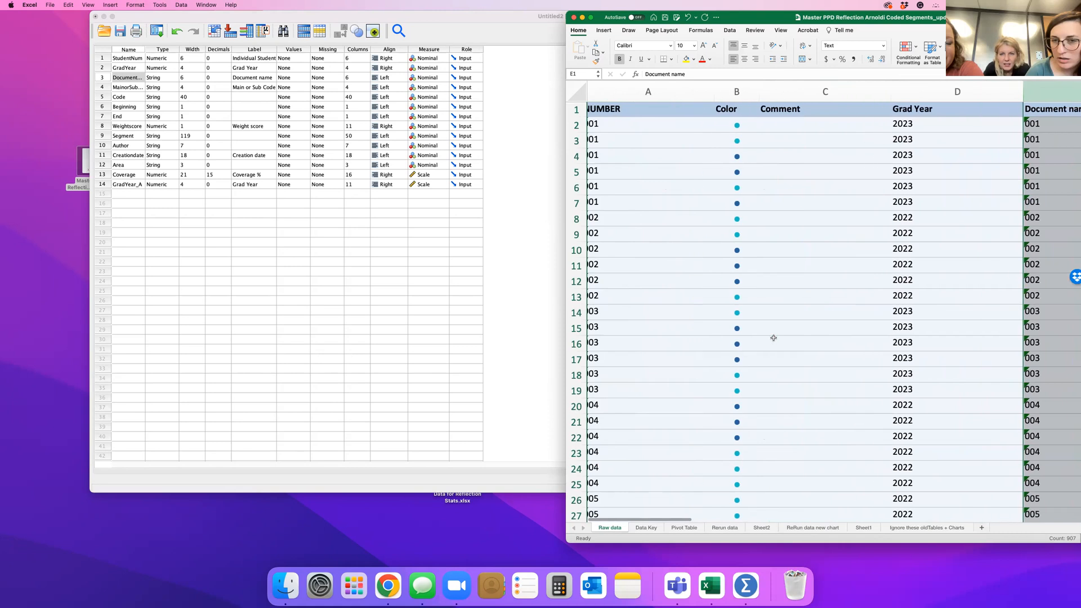
Check the document name values in the SPSS data and delete the Document name variable from the dataset
left_click(103, 79)
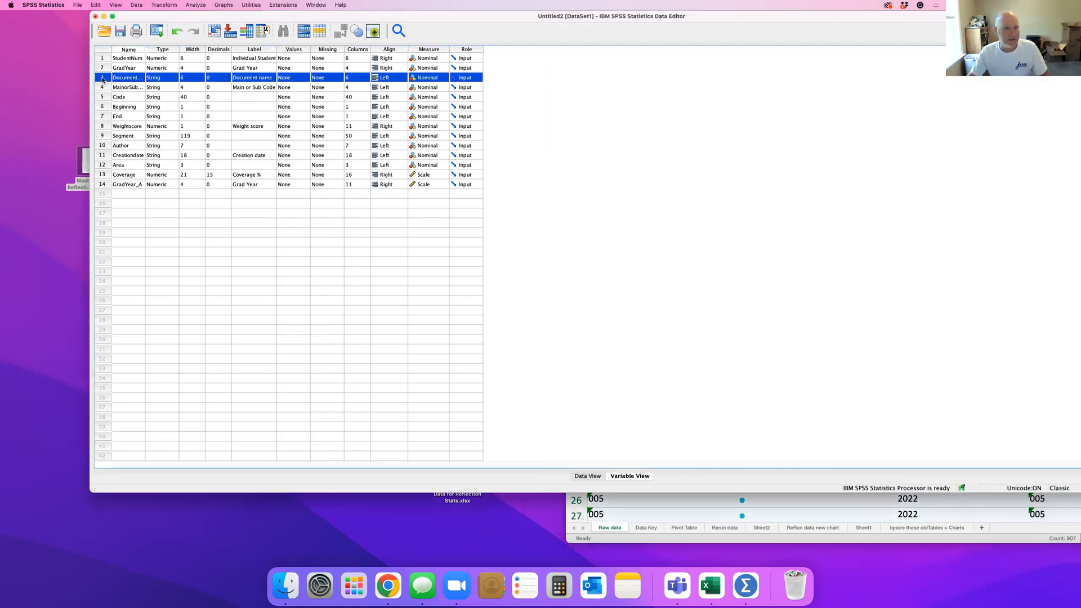
left_click(587, 476)
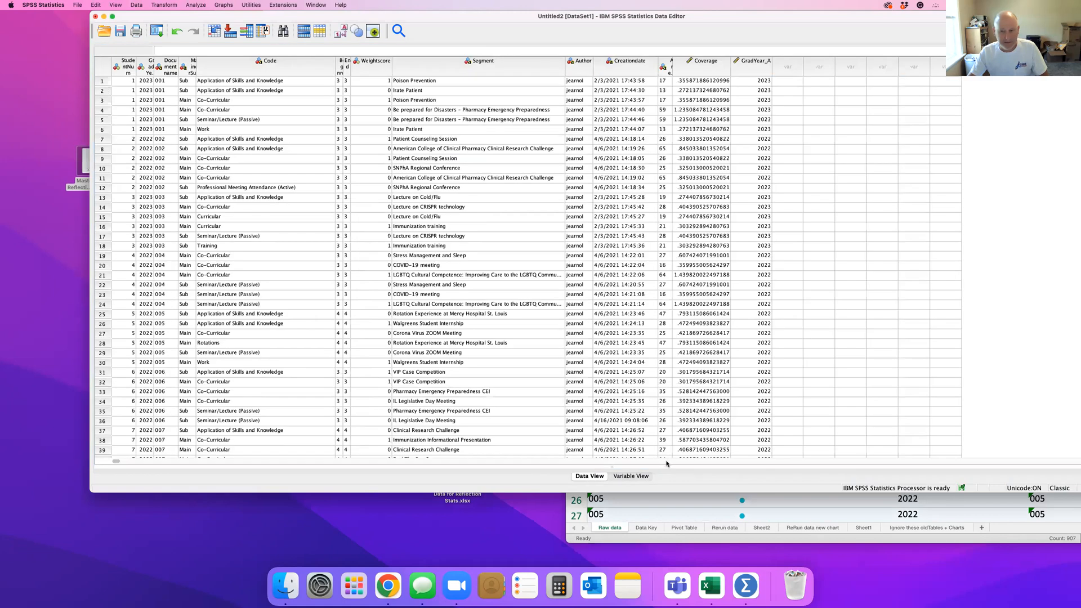
left_click(631, 476)
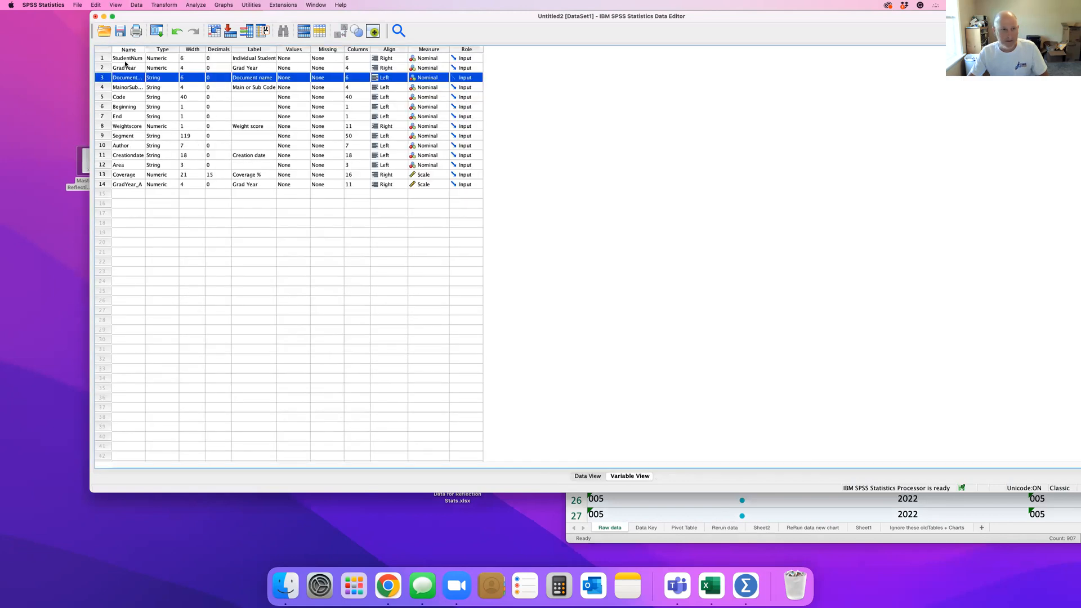
right_click(100, 80)
left_click(135, 101)
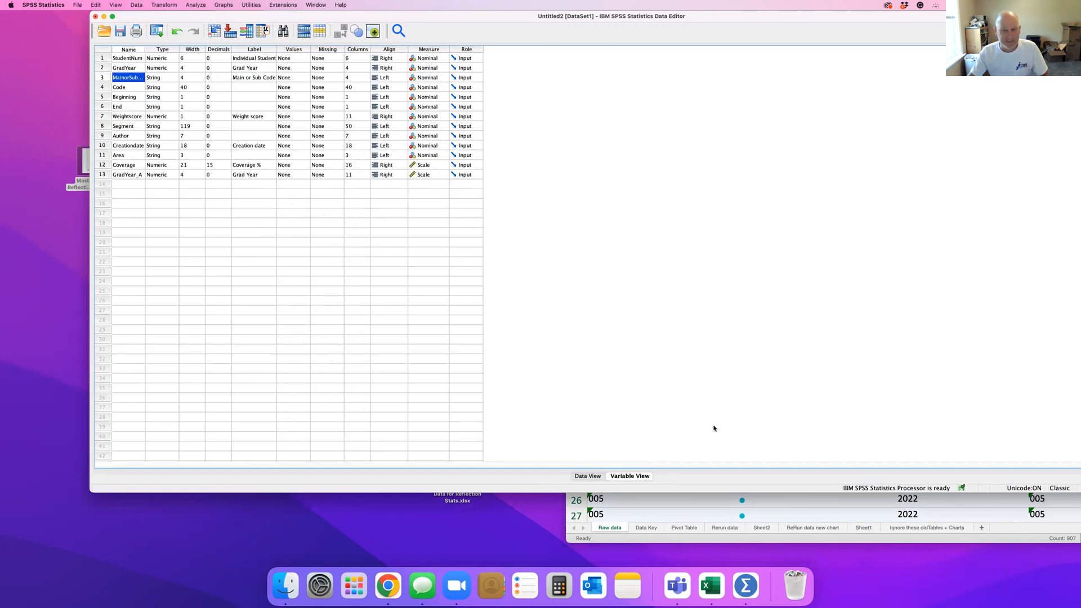
Examine the Main or Sub Code, Code and Beginning columns in the Excel Raw data sheet
left_click(712, 586)
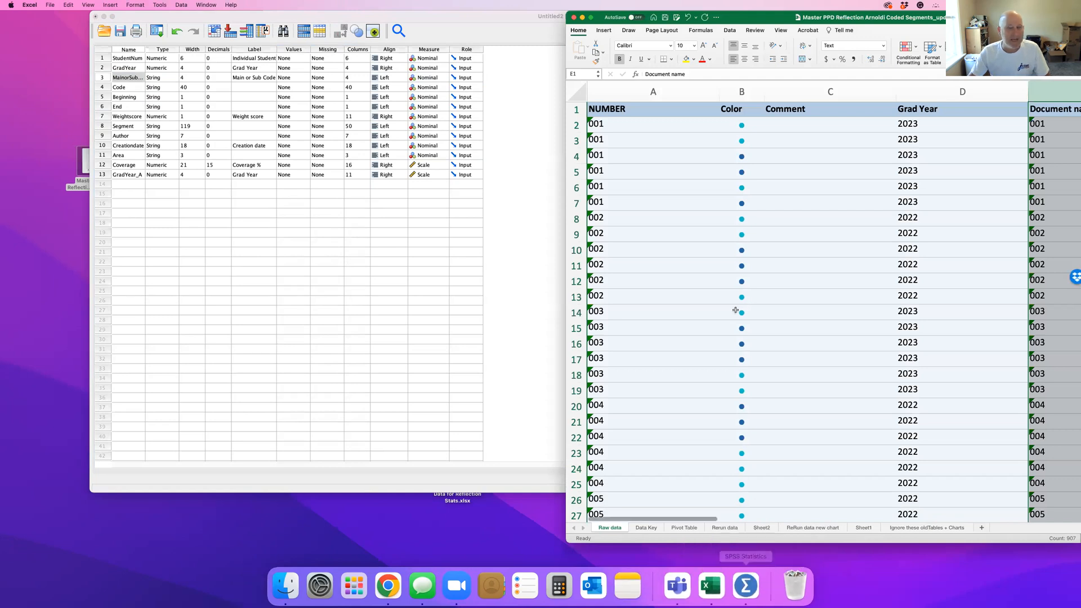
scroll(929, 214, "right", 8)
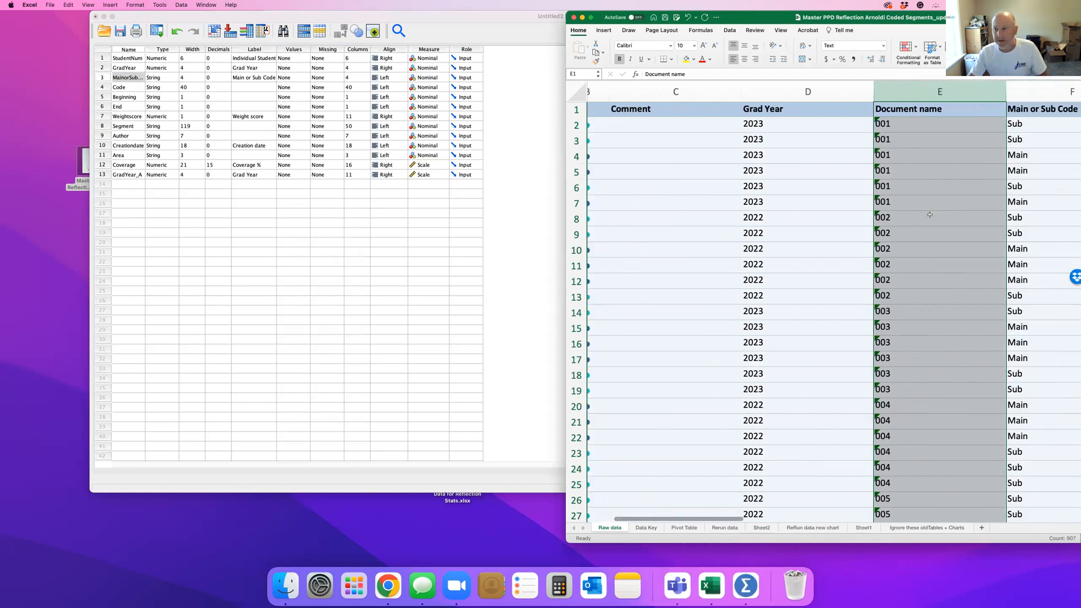
scroll(930, 215, "right", 2)
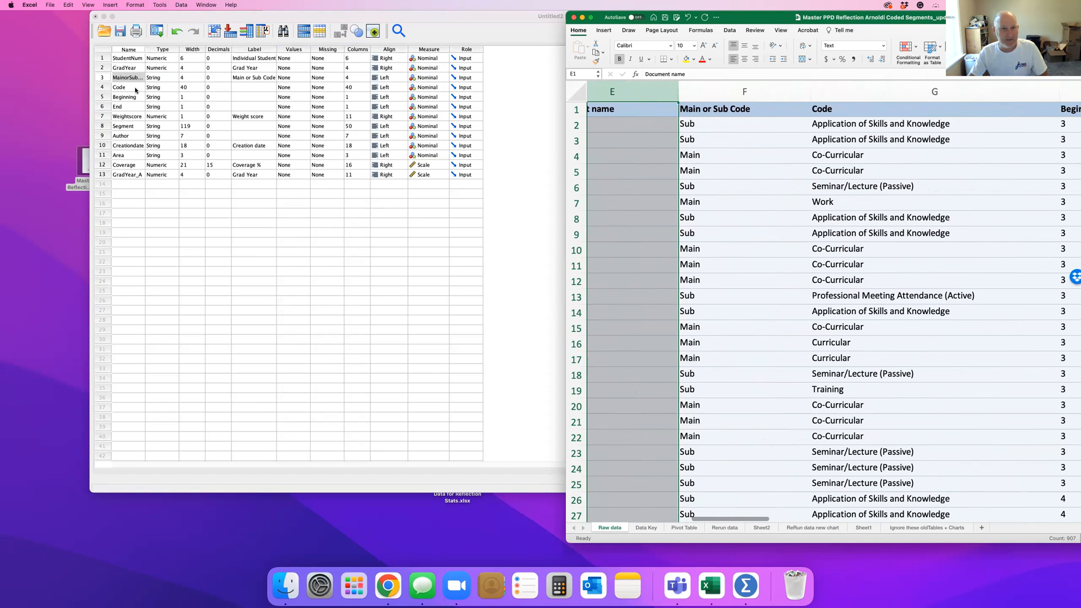
scroll(765, 230, "right", 3)
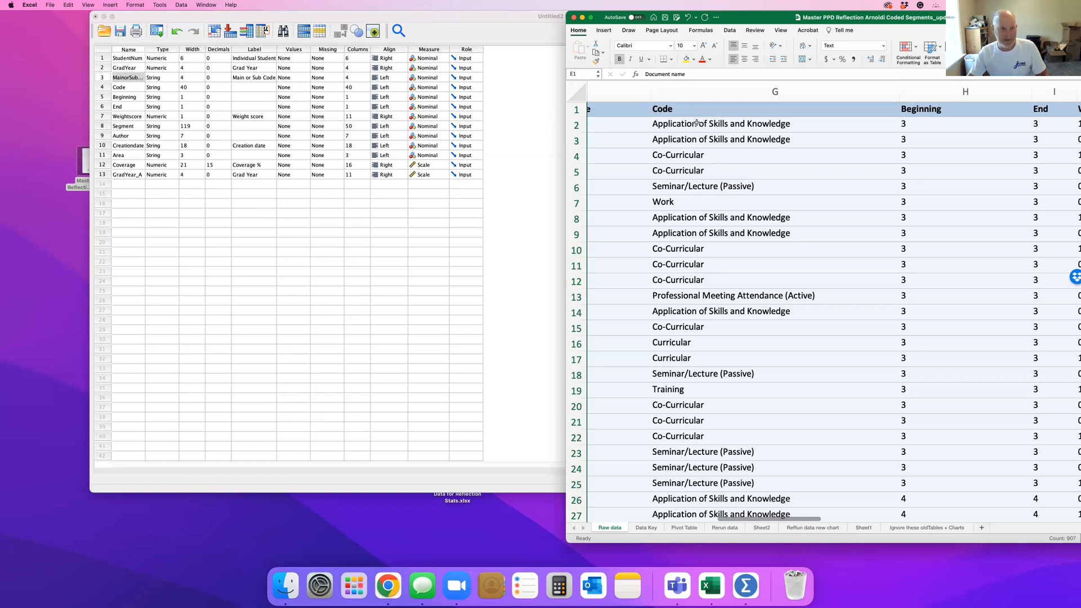
scroll(897, 278, "right", 3)
scroll(897, 278, "right", 3)
left_click(763, 109)
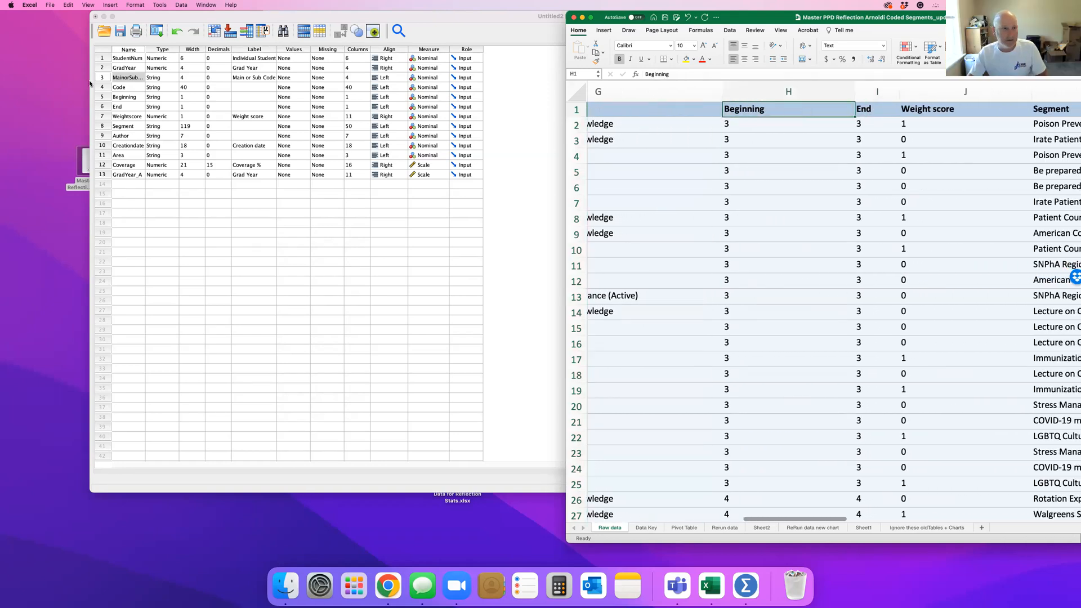
Switch to SPSS and delete the Beginning variable from the dataset
left_click(101, 98)
left_click(101, 98)
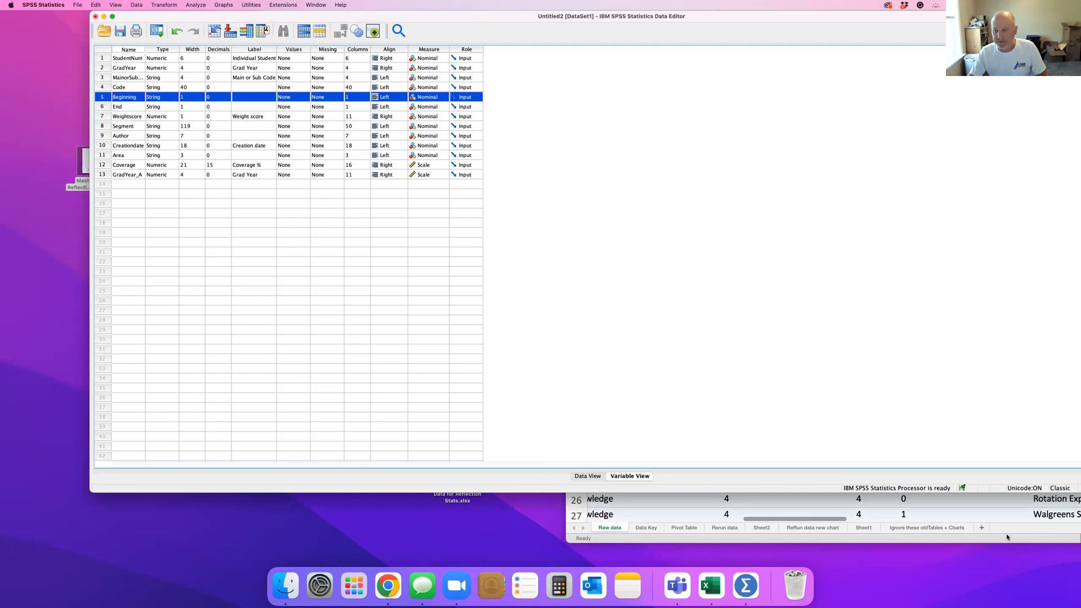
right_click(101, 98)
left_click(119, 118)
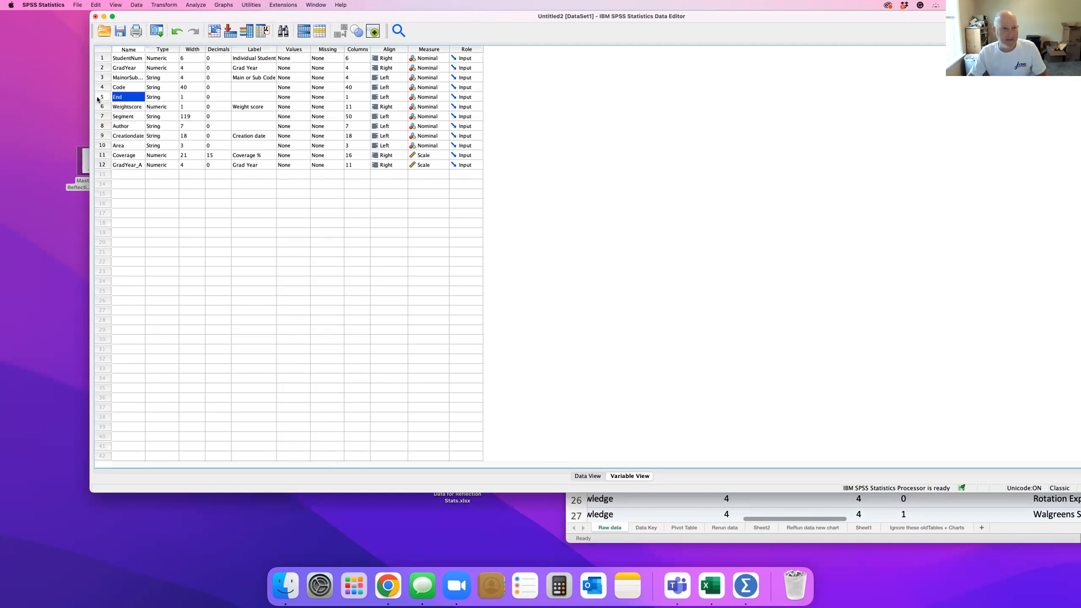
Delete the End variable from the SPSS dataset
right_click(100, 98)
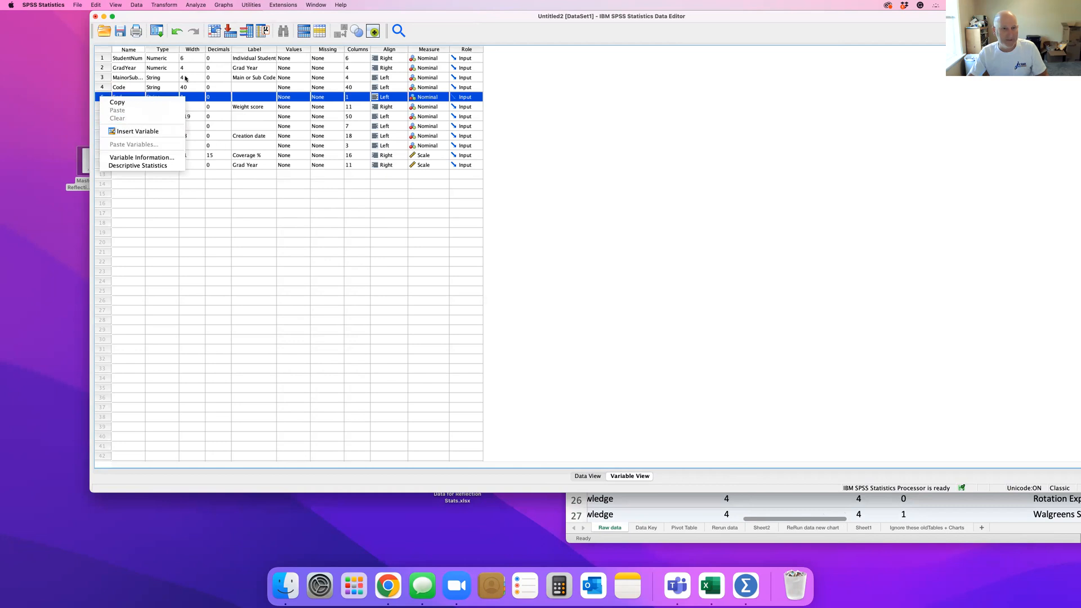
left_click(186, 78)
left_click(103, 98)
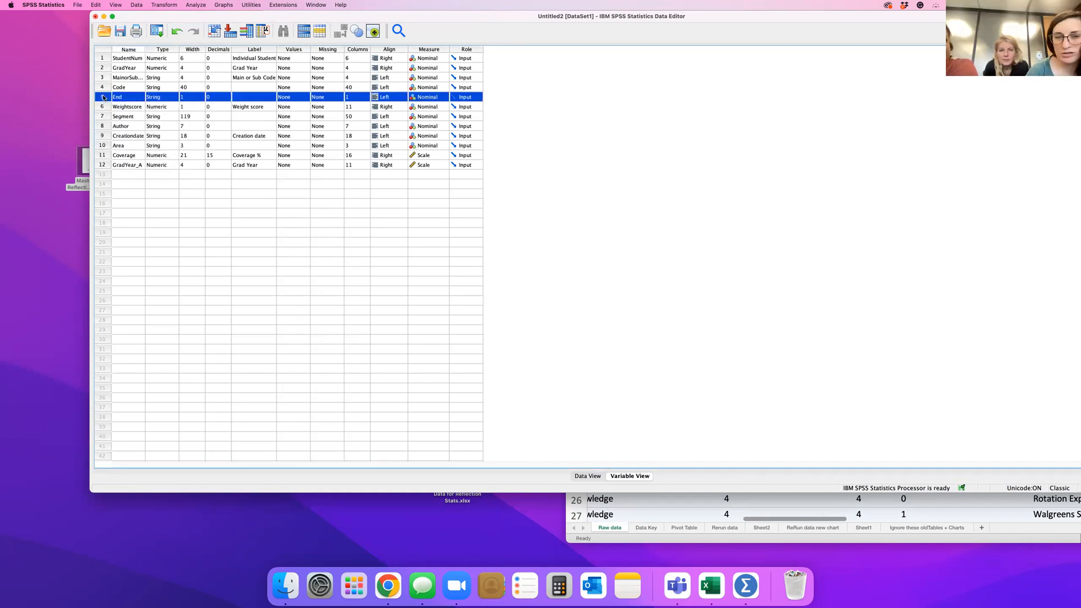
right_click(103, 98)
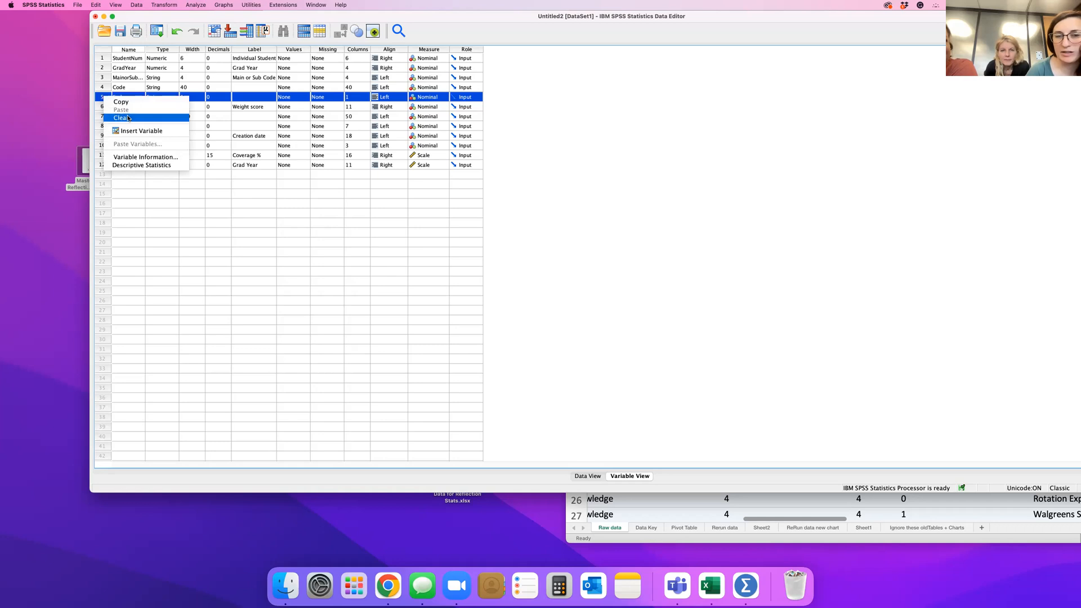
left_click(118, 118)
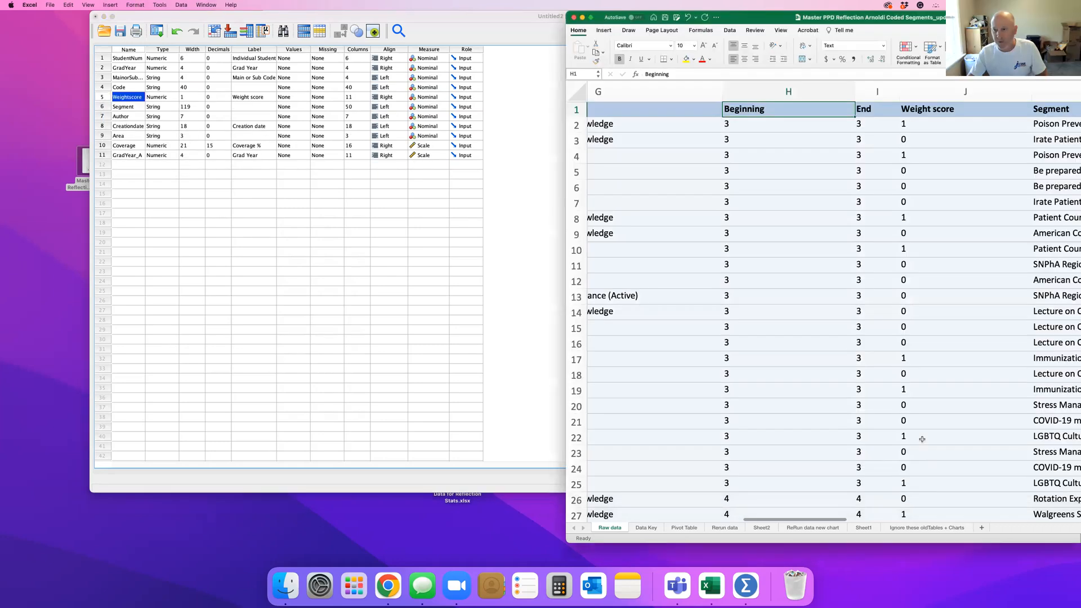
Examine the values in the Weight score column of the Excel Raw data sheet
left_click(869, 494)
scroll(945, 387, "right", 3)
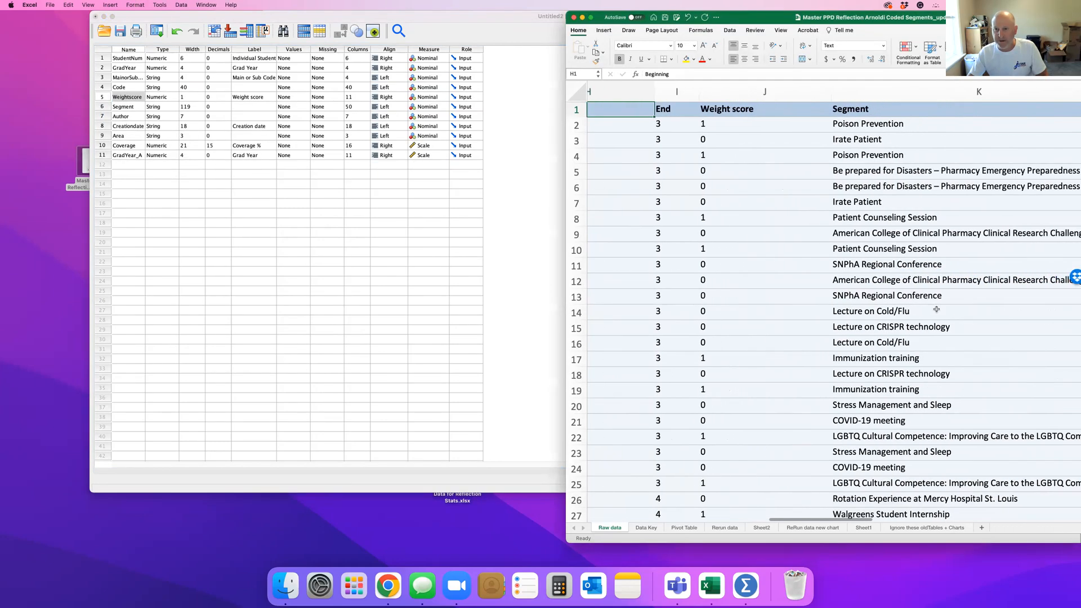
left_click(739, 85)
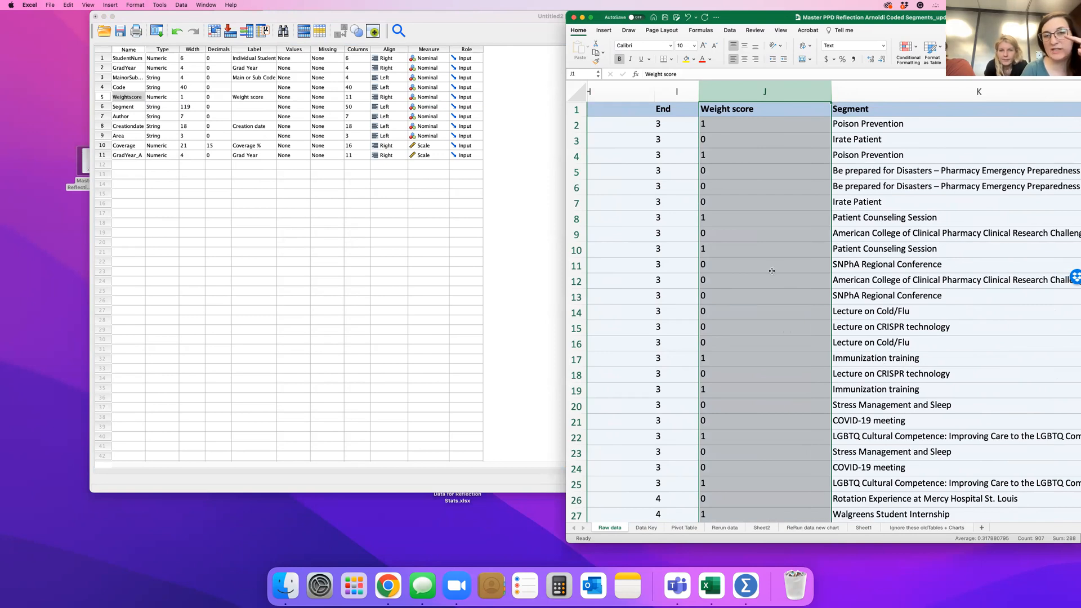
scroll(768, 279, "down", 5)
scroll(767, 279, "down", 5)
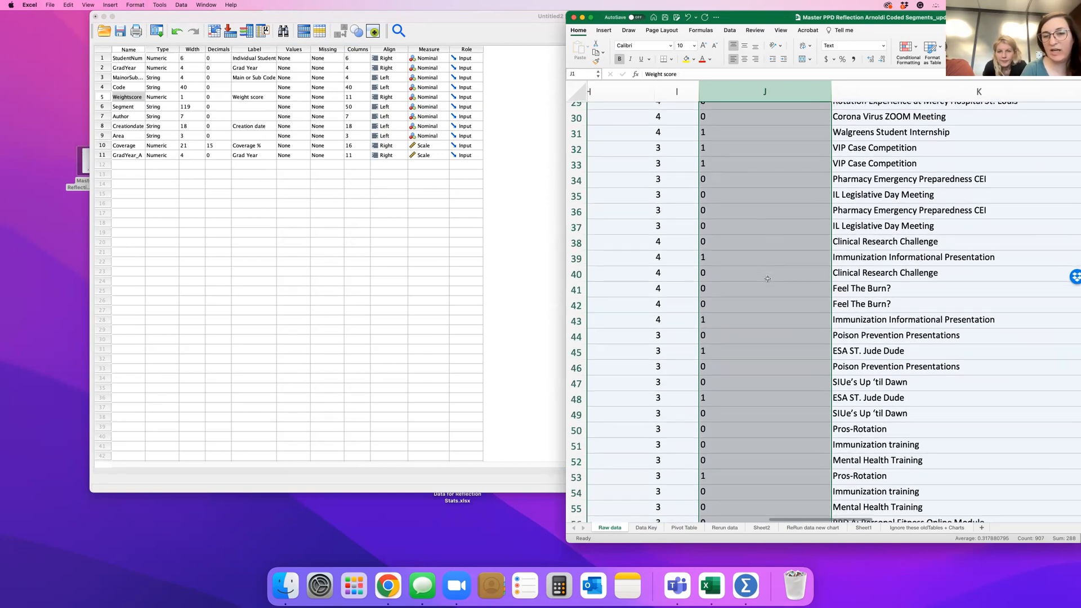
scroll(767, 279, "up", 8)
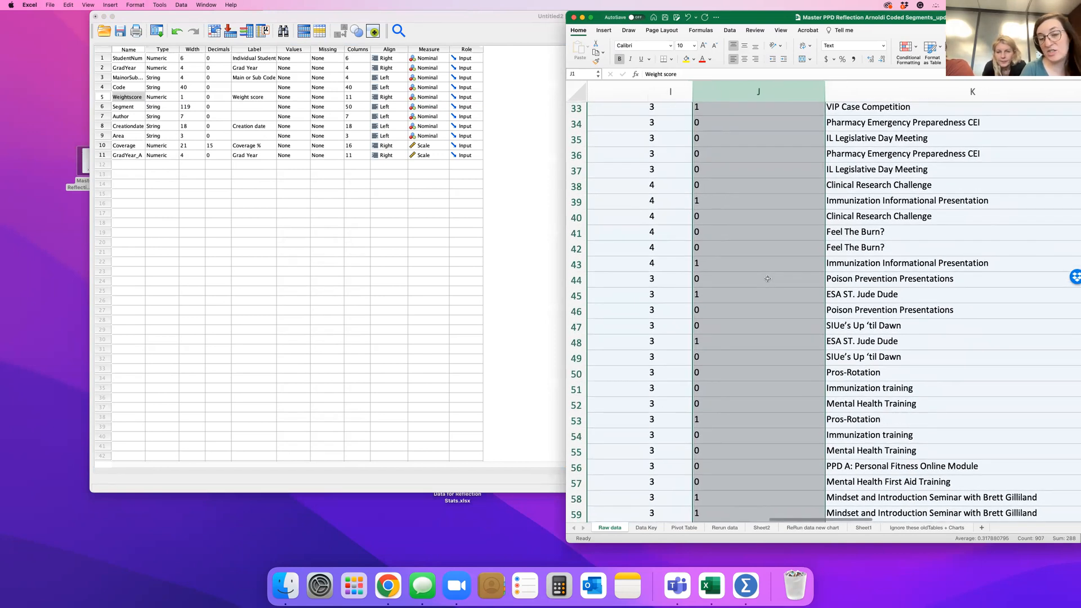
scroll(773, 279, "up", 3)
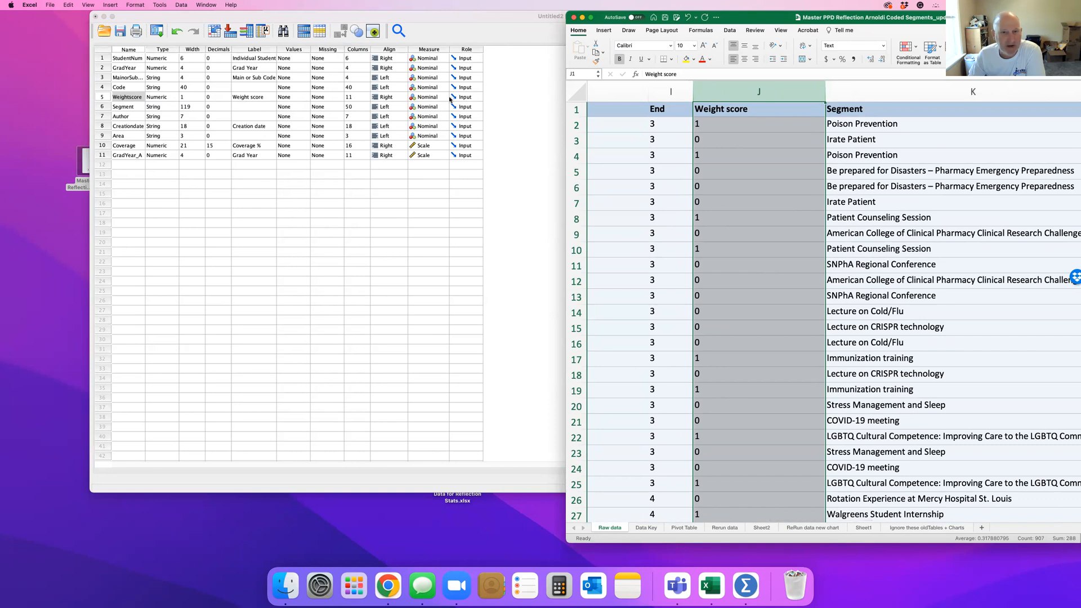
left_click(287, 98)
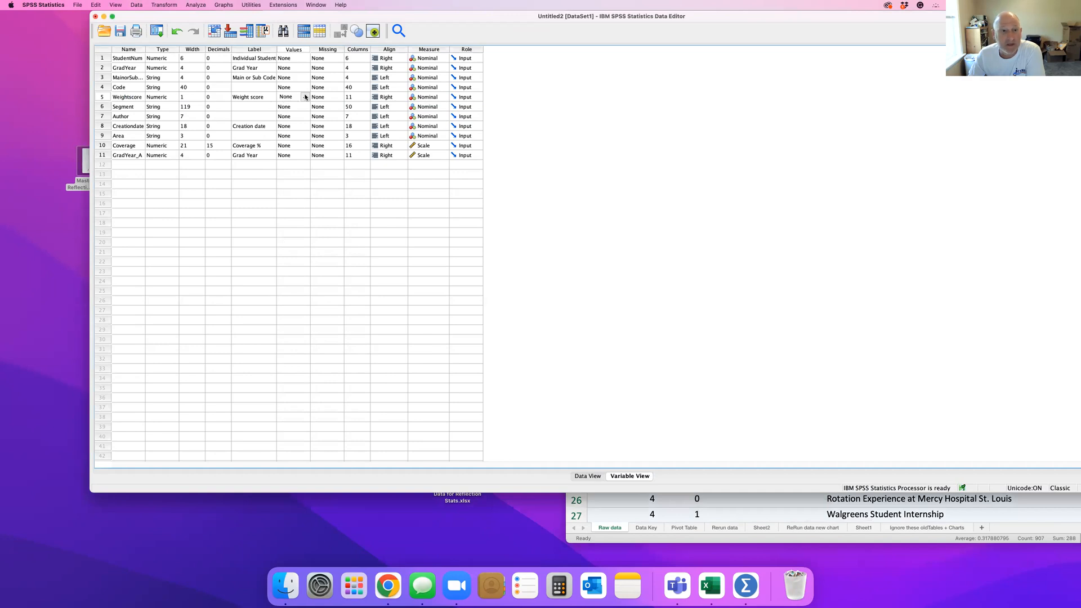
left_click(305, 96)
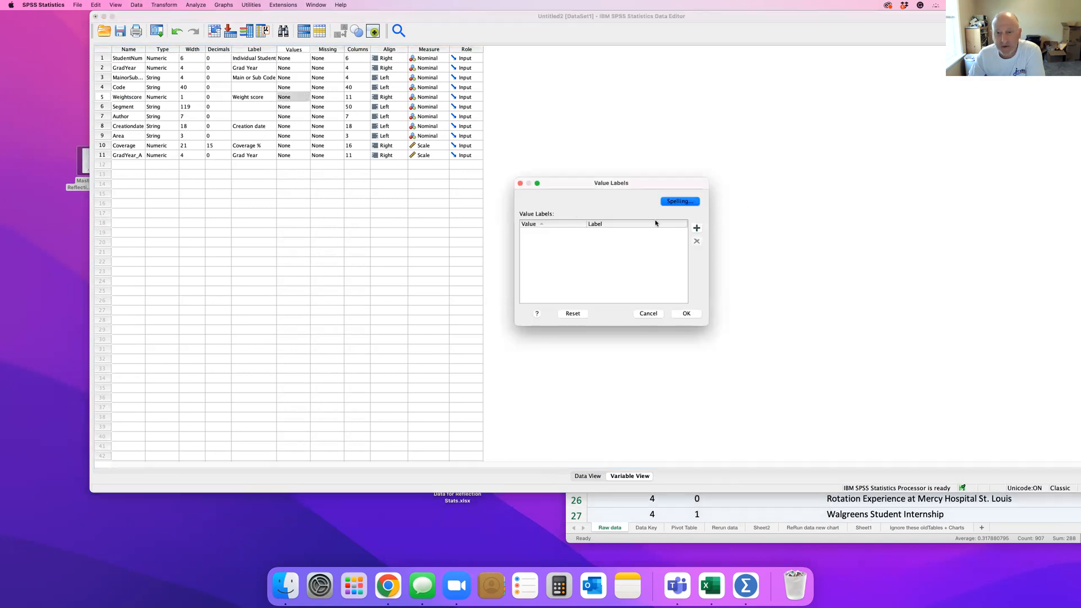
left_click(651, 314)
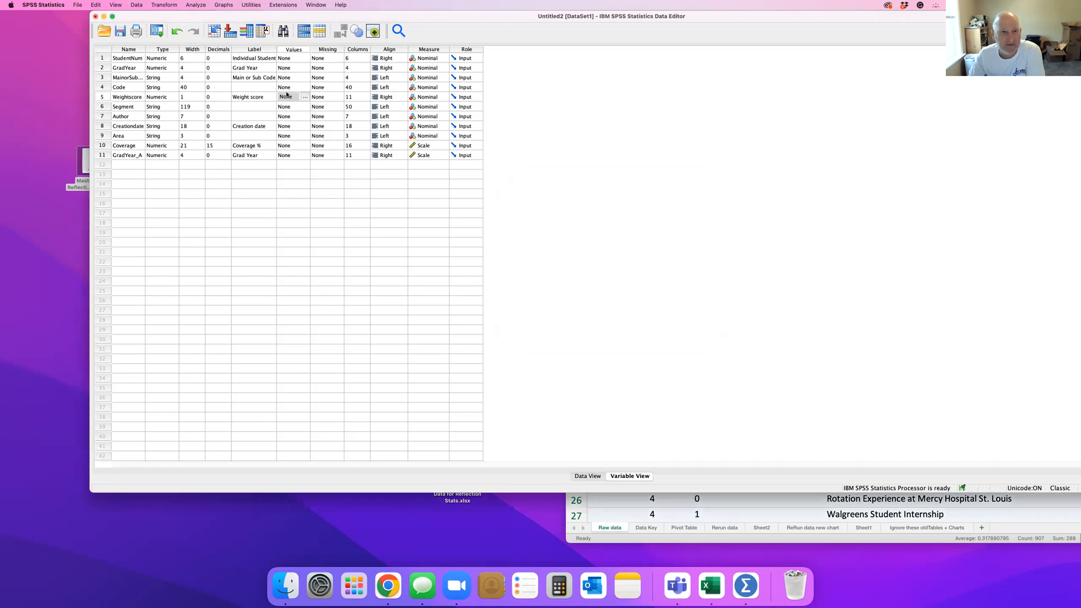
Add a value label to the Weightscore variable in SPSS that defines 0 as "Less Significant"
left_click(305, 96)
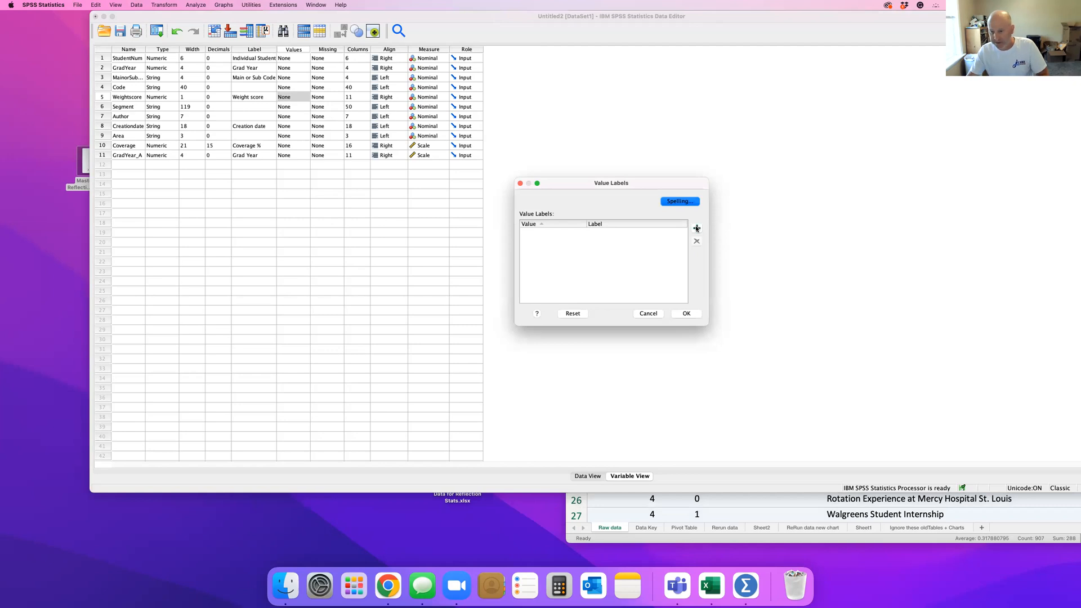
left_click(697, 228)
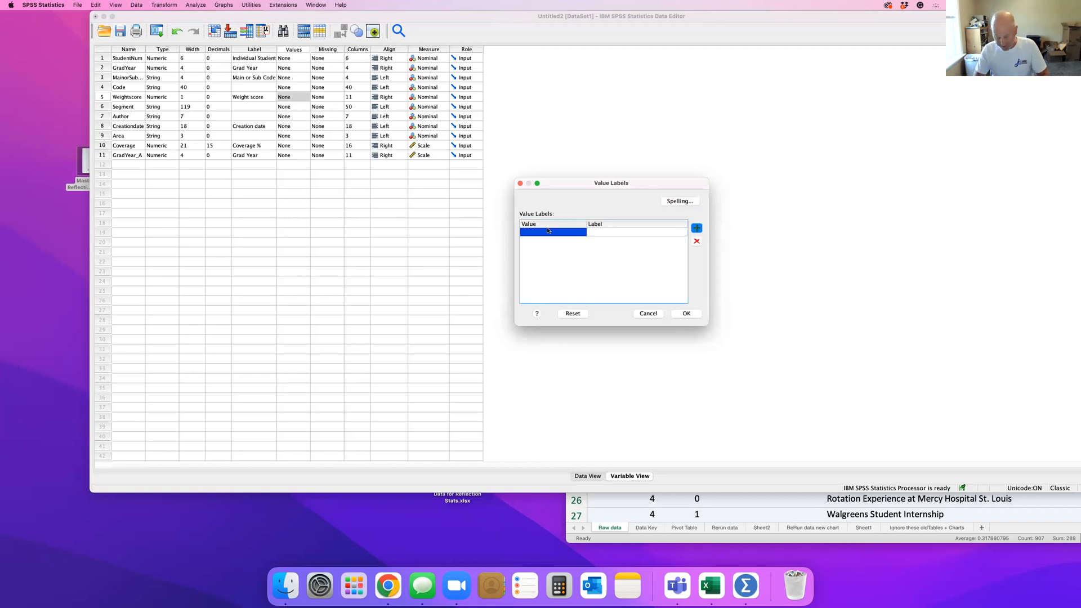
type("0")
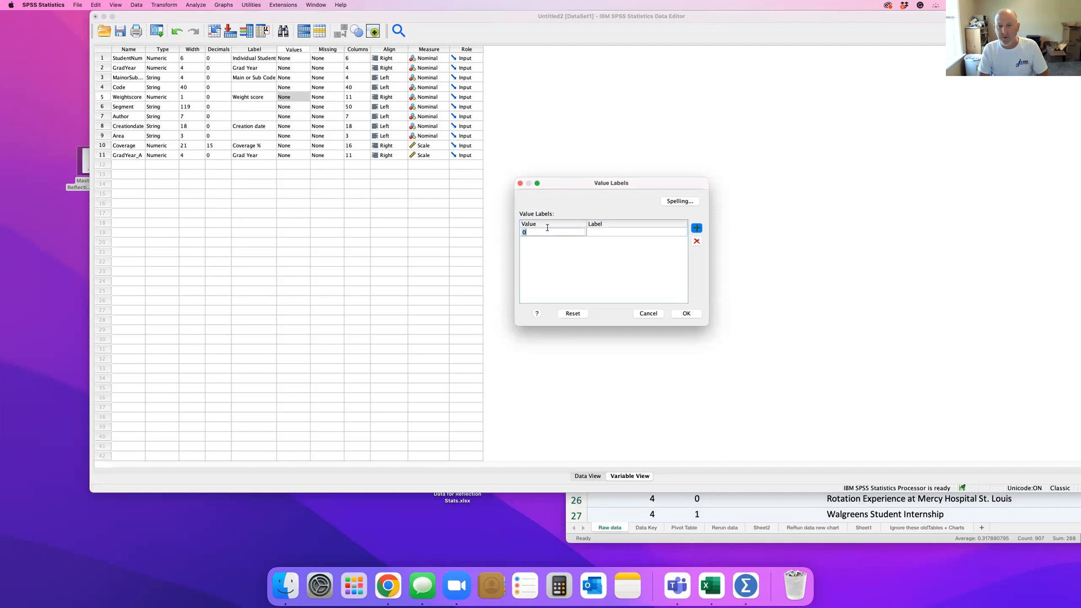
left_click(624, 231)
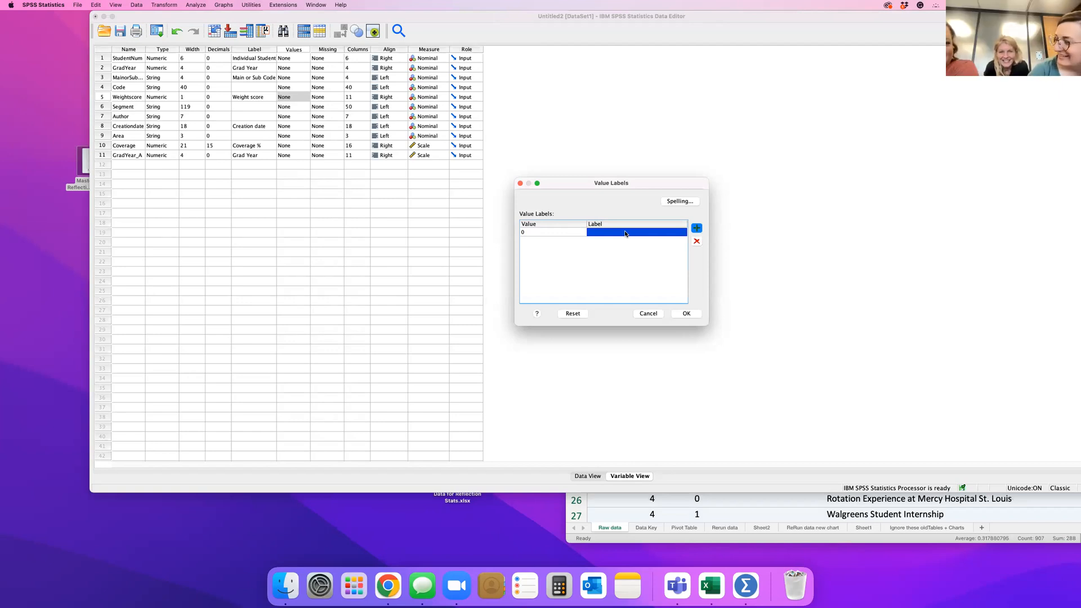
type("Less Significant")
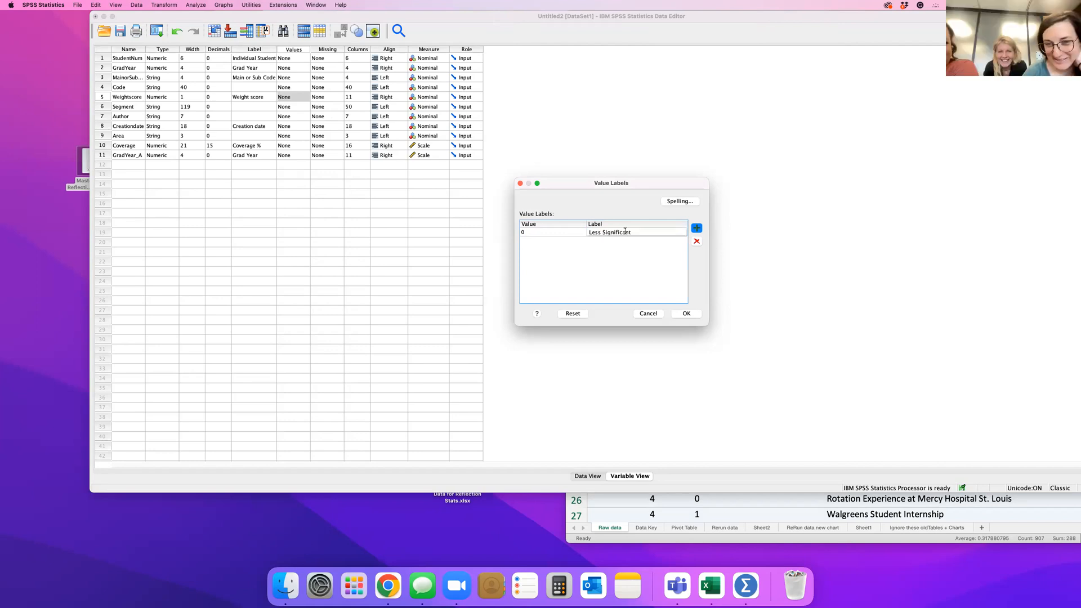
Add a second value label to the Weightscore variable that defines 1 as "Most Significant" and apply the labels
left_click(697, 229)
type("1")
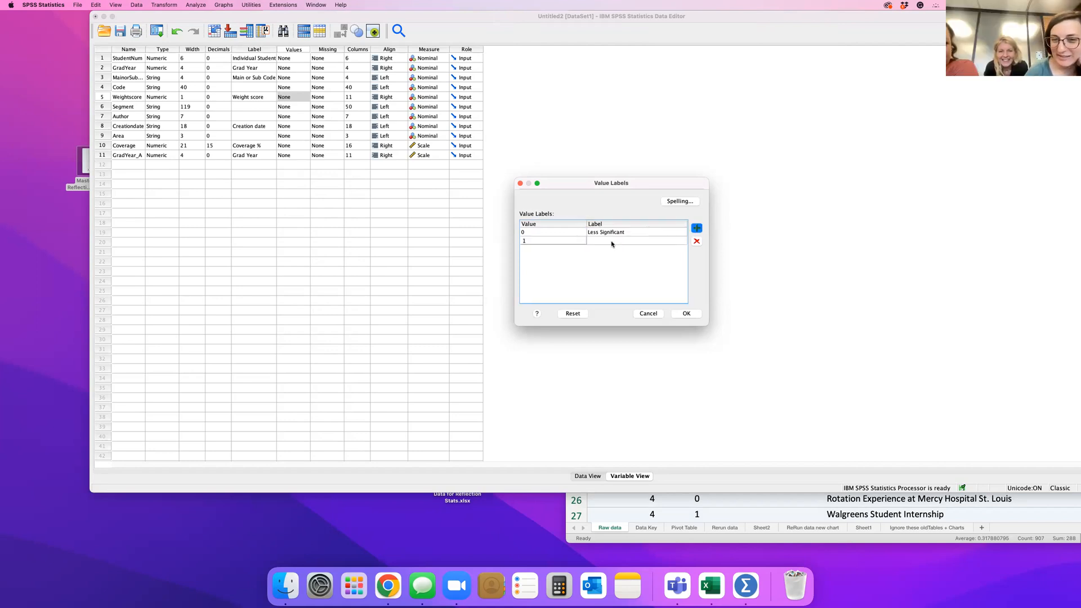
left_click(623, 241)
type("Most Significant")
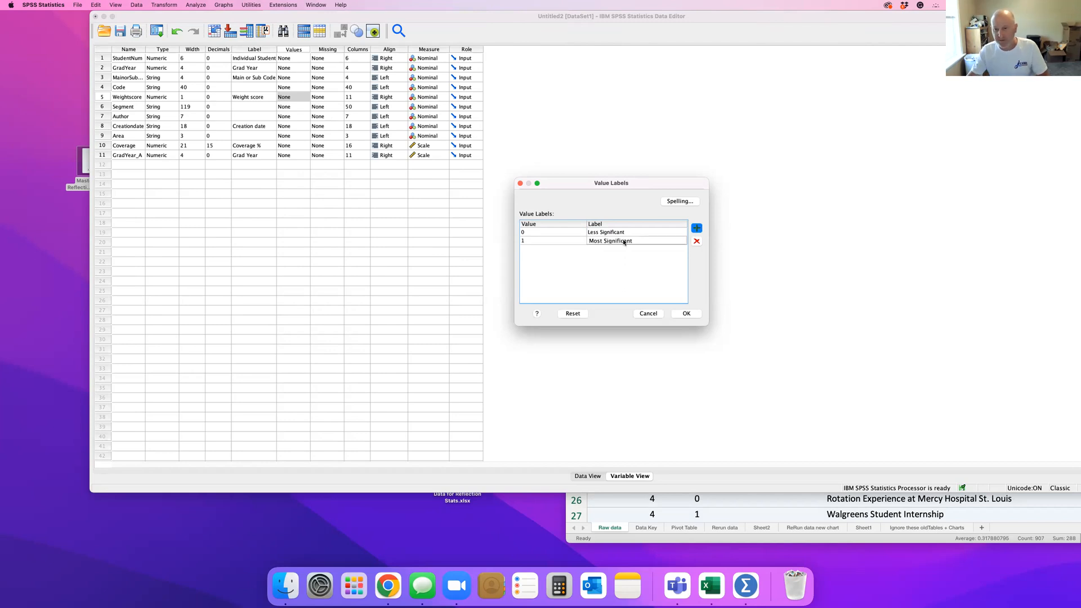
left_click(688, 314)
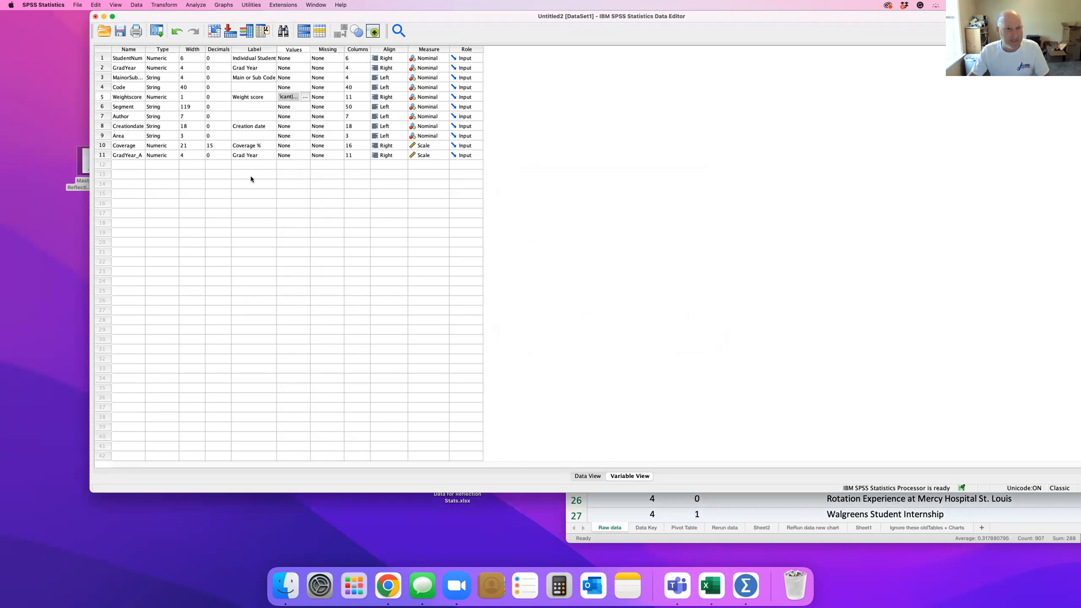
Check the Segment and Author columns in the Excel Raw data sheet and delete the Author variable from the SPSS dataset
left_click(1014, 508)
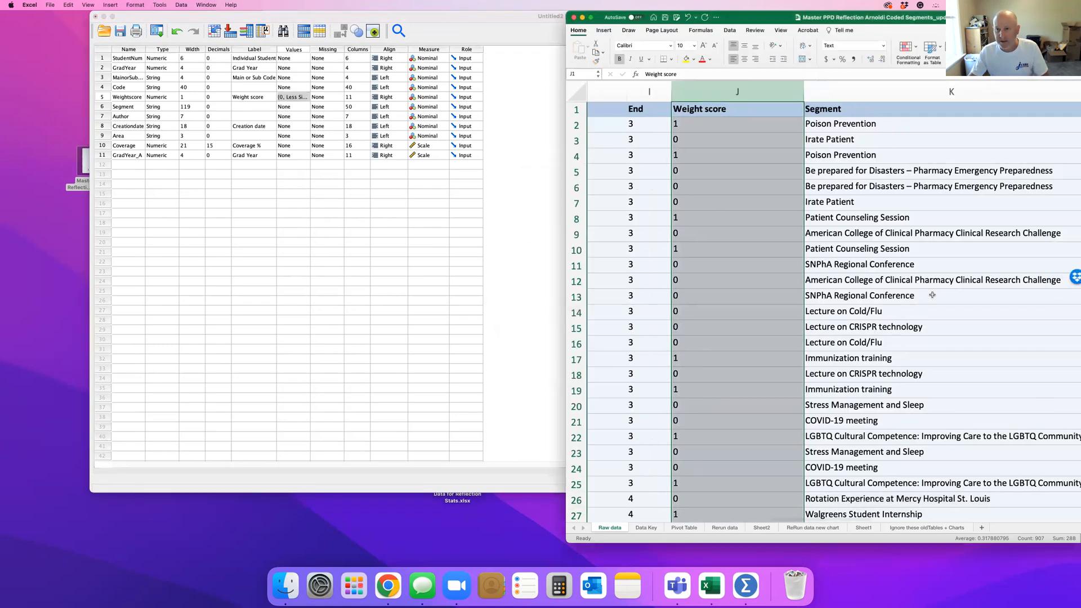
scroll(933, 295, "right", 5)
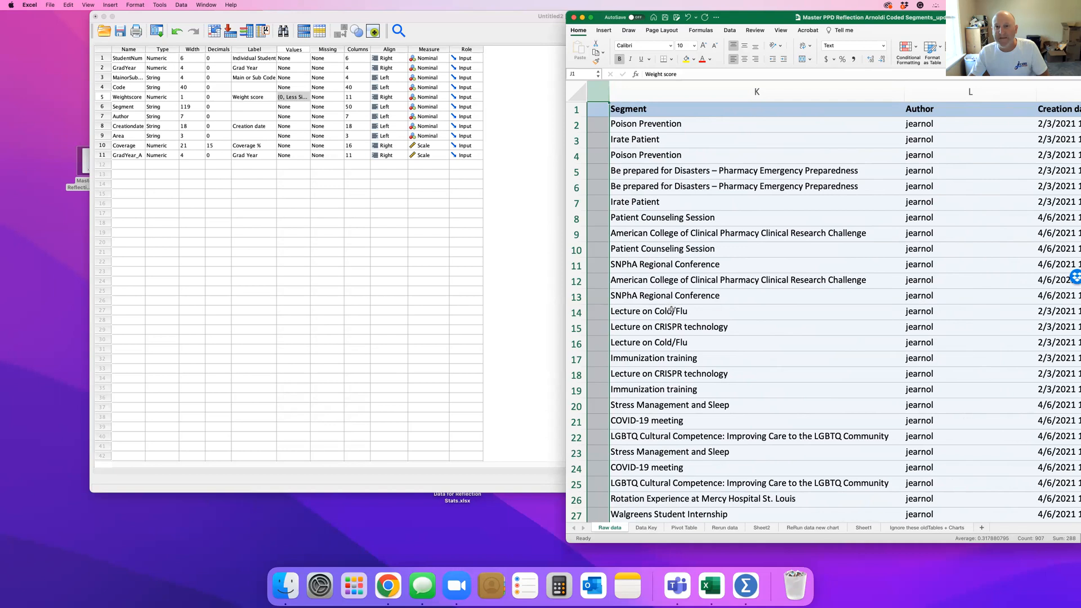
left_click(134, 118)
left_click(977, 500)
scroll(973, 444, "down", 3)
scroll(974, 444, "down", 20)
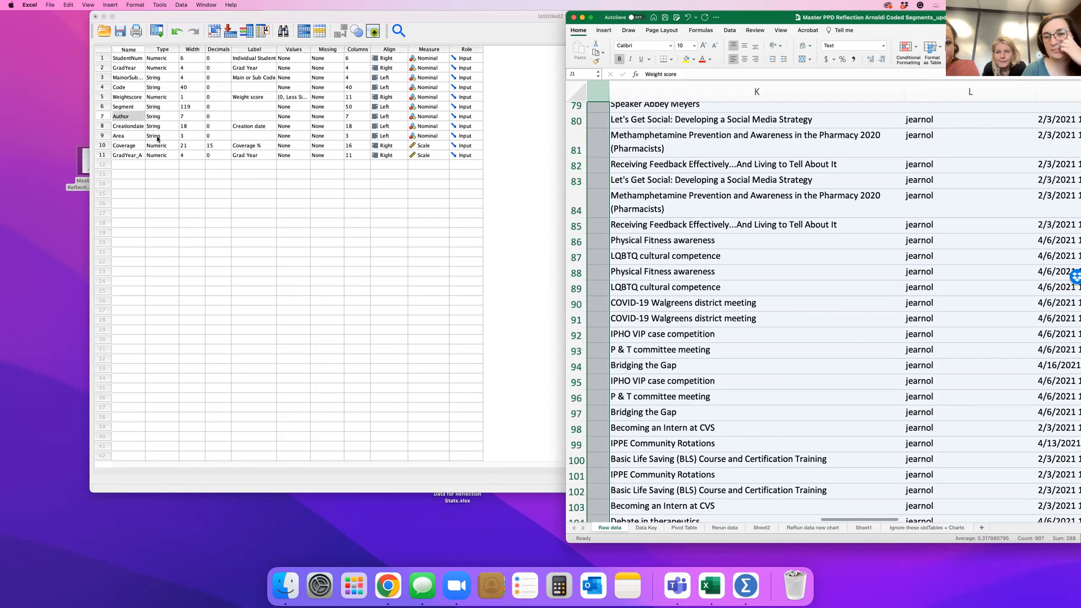
left_click(103, 117)
right_click(102, 116)
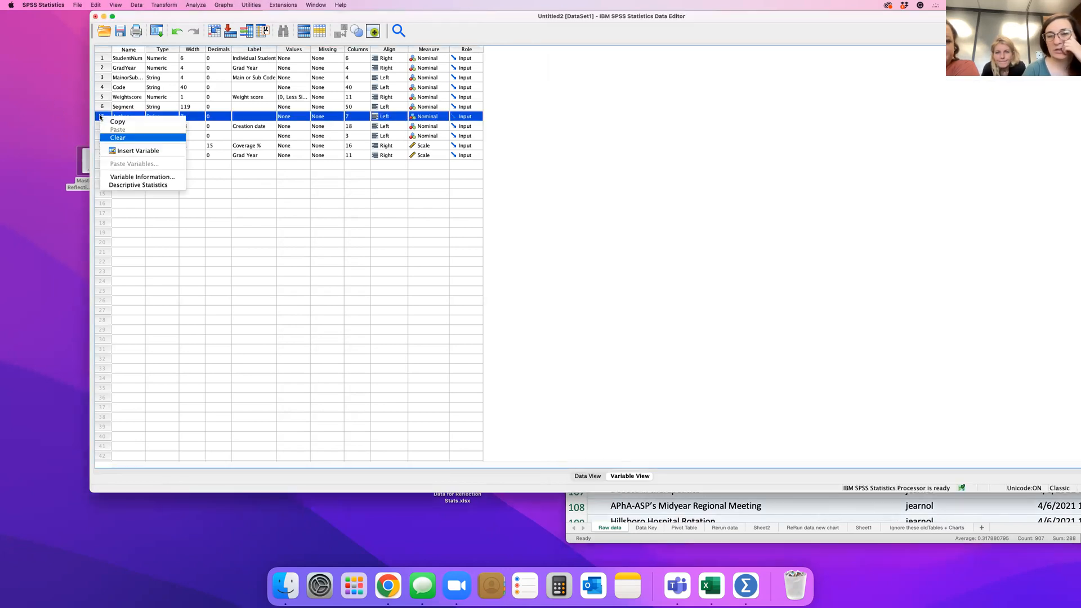
left_click(133, 139)
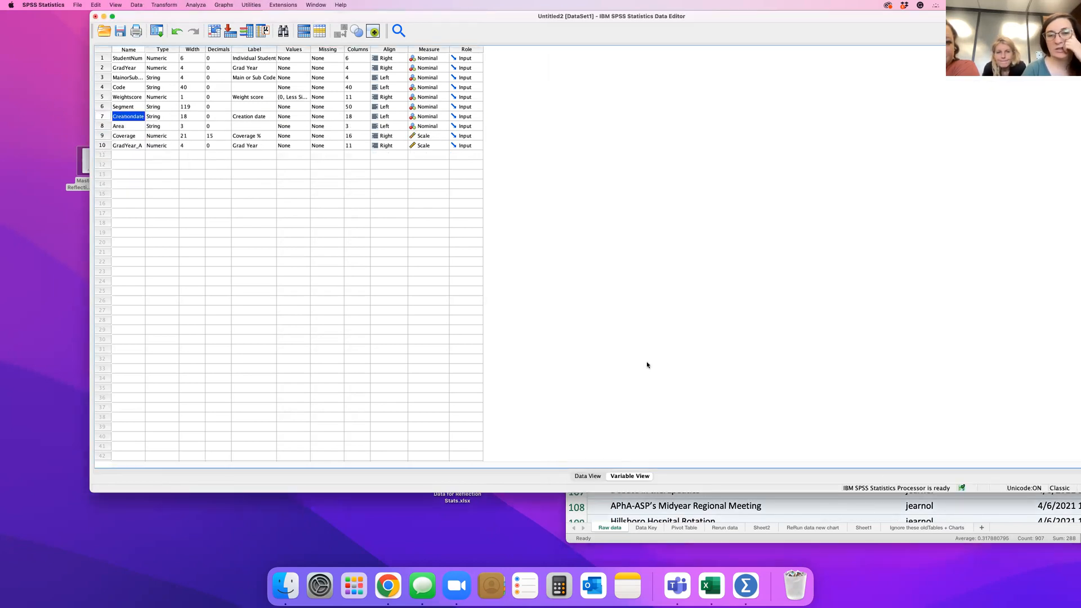
Check the Creation date column in the Excel sheet and delete the Creationdate variable from the SPSS dataset
left_click(956, 511)
scroll(972, 419, "up", 15)
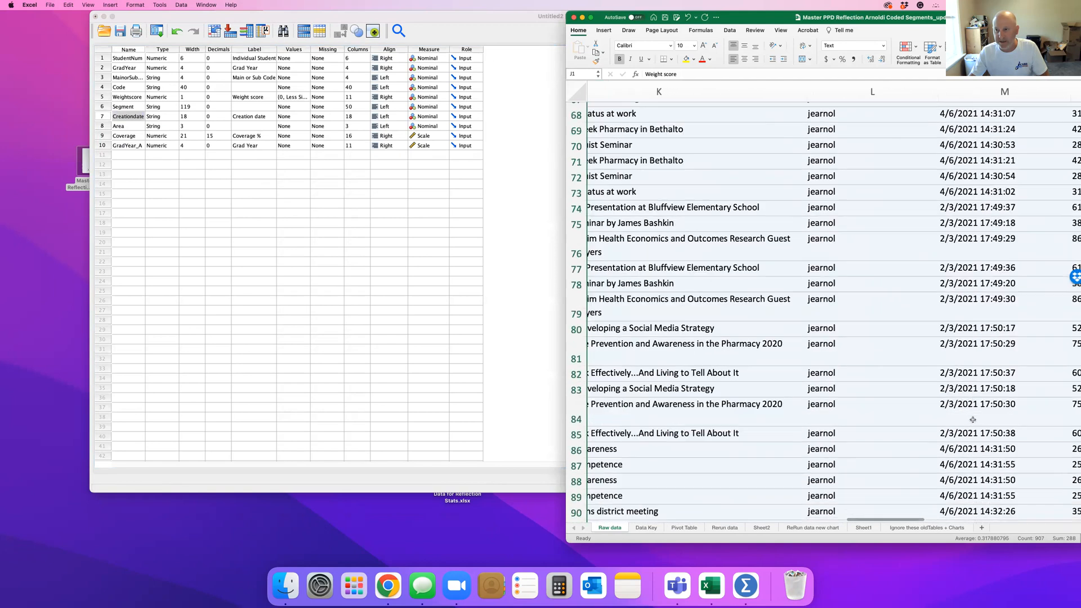
left_click(99, 116)
left_click(101, 117)
right_click(103, 116)
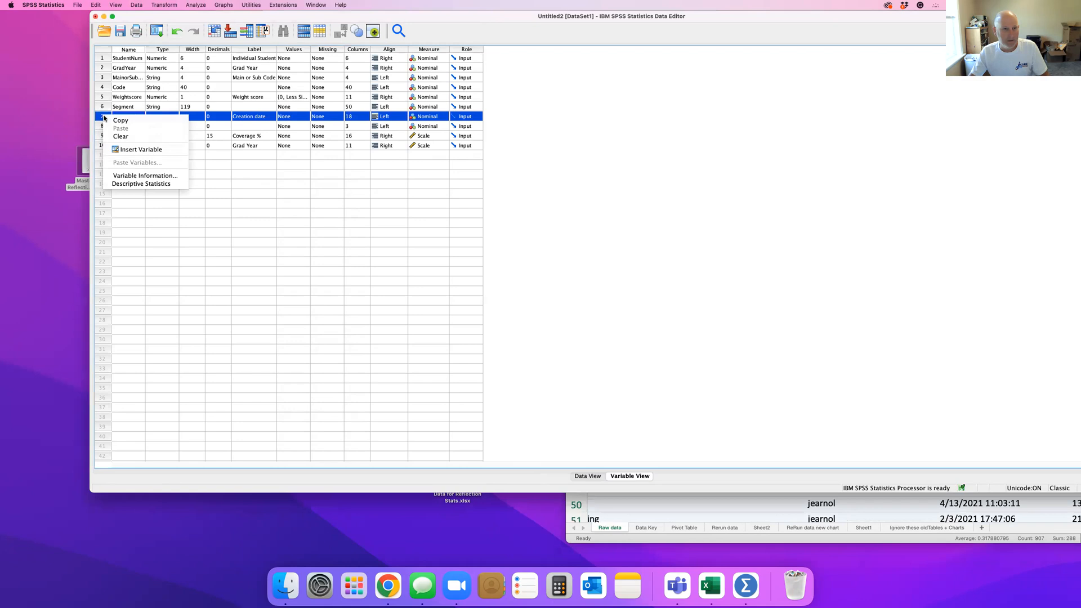
left_click(122, 135)
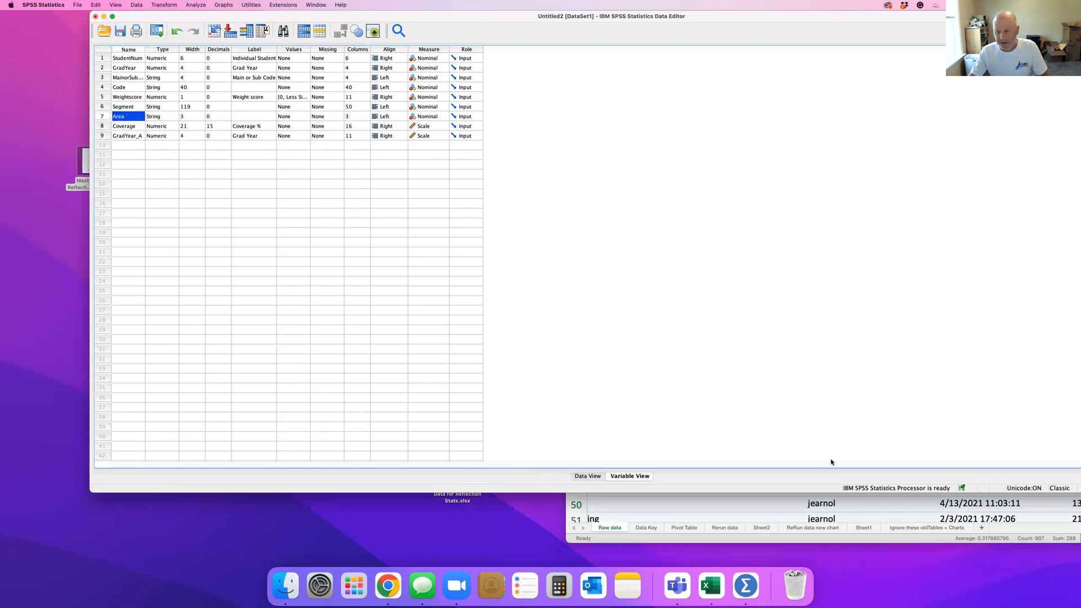
Check the Area column in the Excel sheet and delete the Area variable from the SPSS dataset
left_click(913, 510)
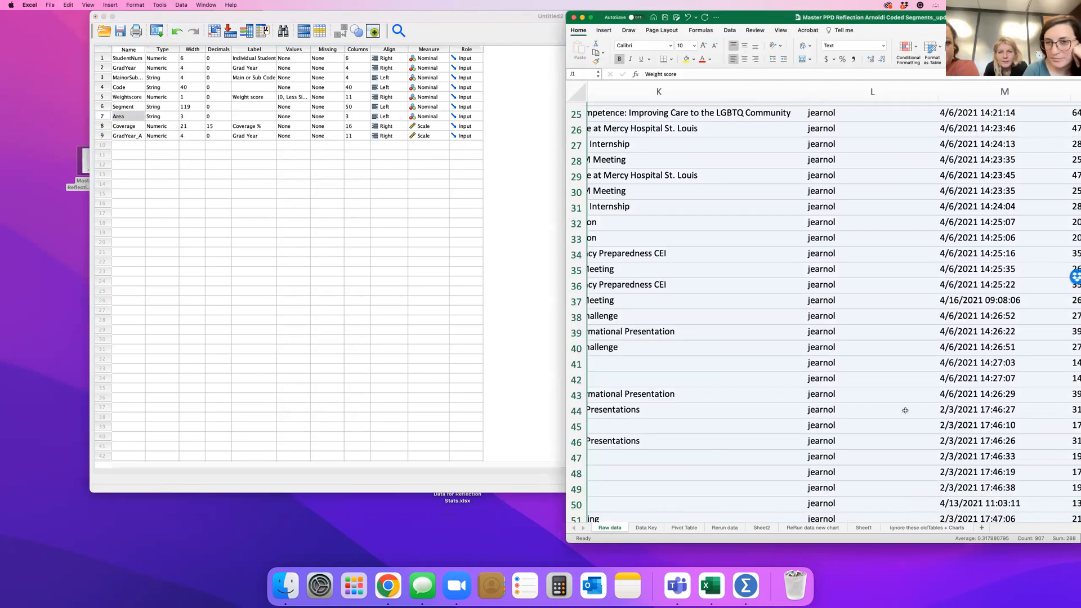
scroll(751, 323, "right", 4)
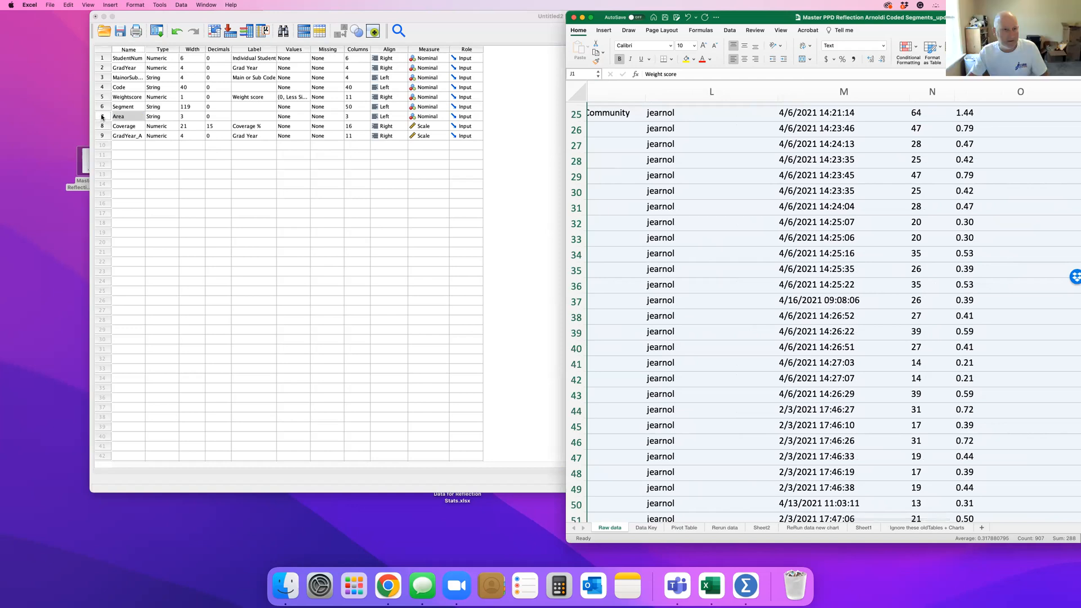
left_click(104, 116)
right_click(104, 117)
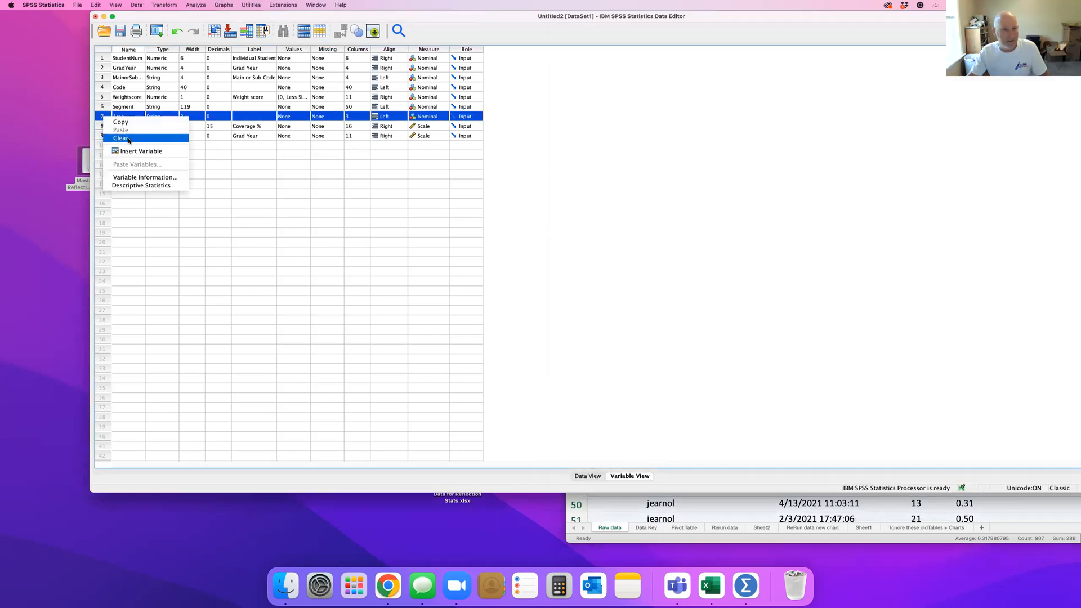
left_click(129, 139)
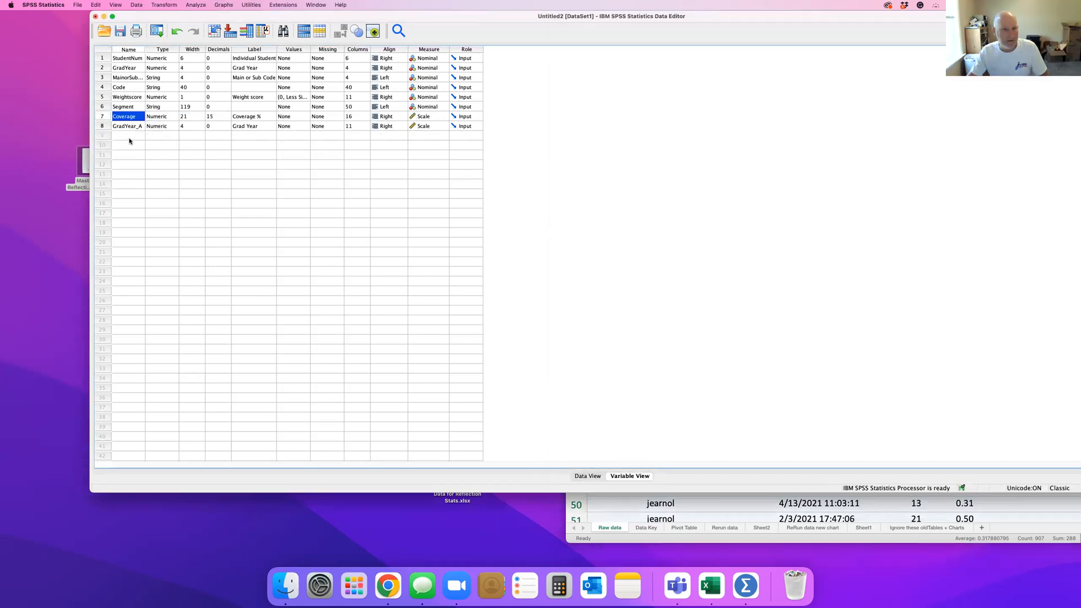
Compare the two Grad Year columns in the Excel Raw data sheet and delete the duplicate GradYear_A variable from the SPSS dataset
left_click(984, 511)
scroll(874, 313, "up", 8)
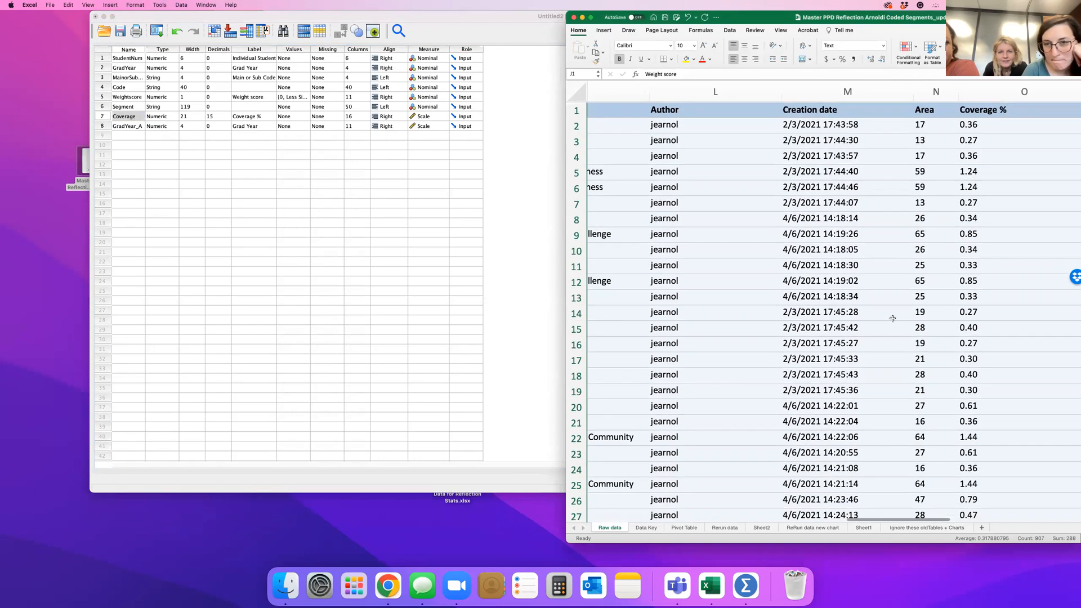
scroll(892, 318, "right", 3)
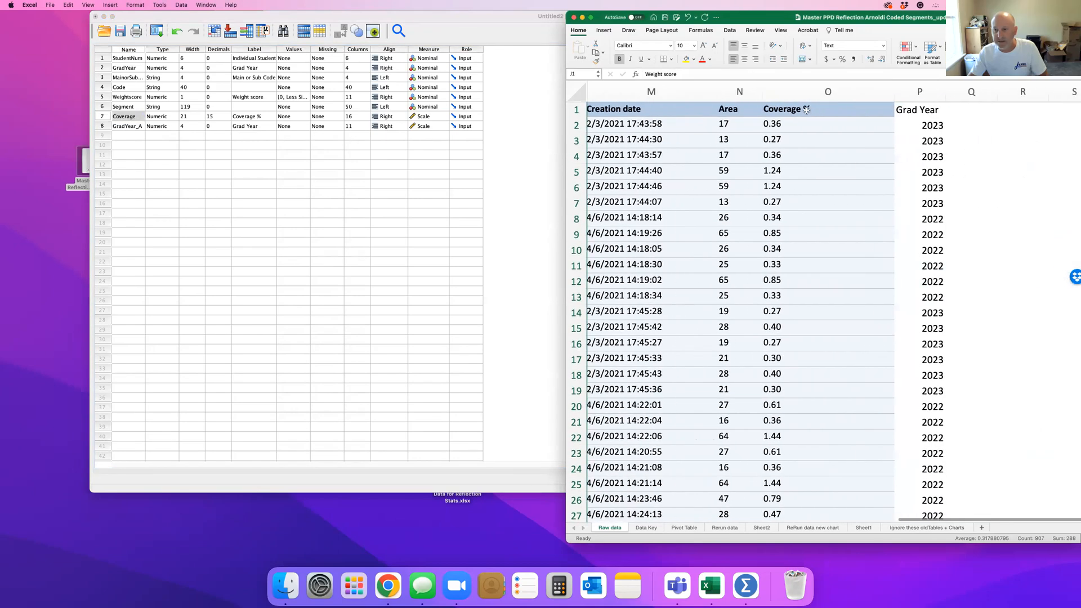
scroll(783, 112, "down", 1)
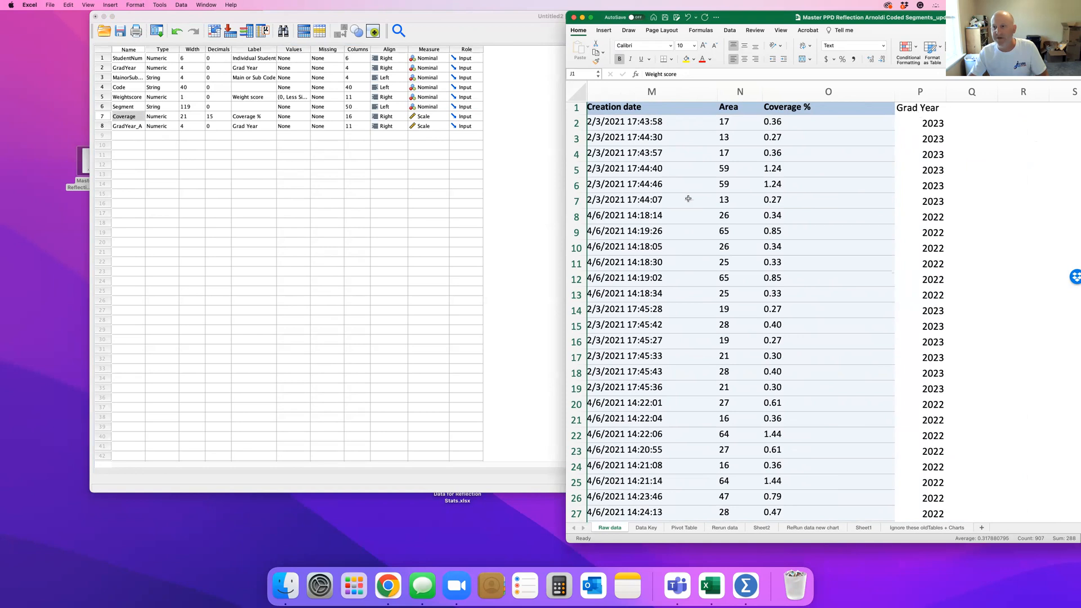
scroll(713, 215, "left", 4)
scroll(714, 215, "left", 10)
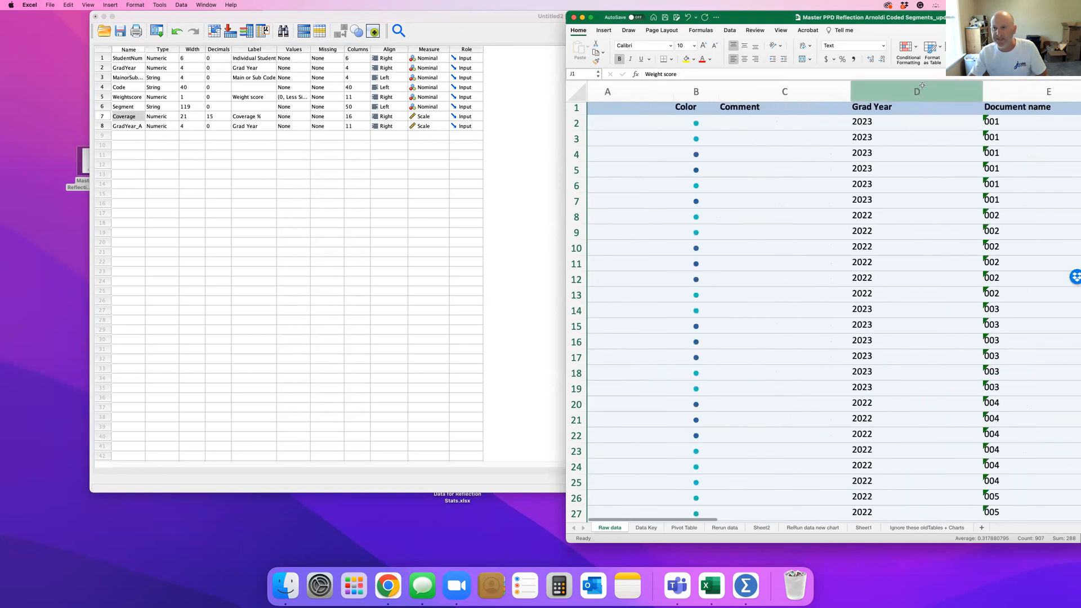
scroll(936, 185, "right", 4)
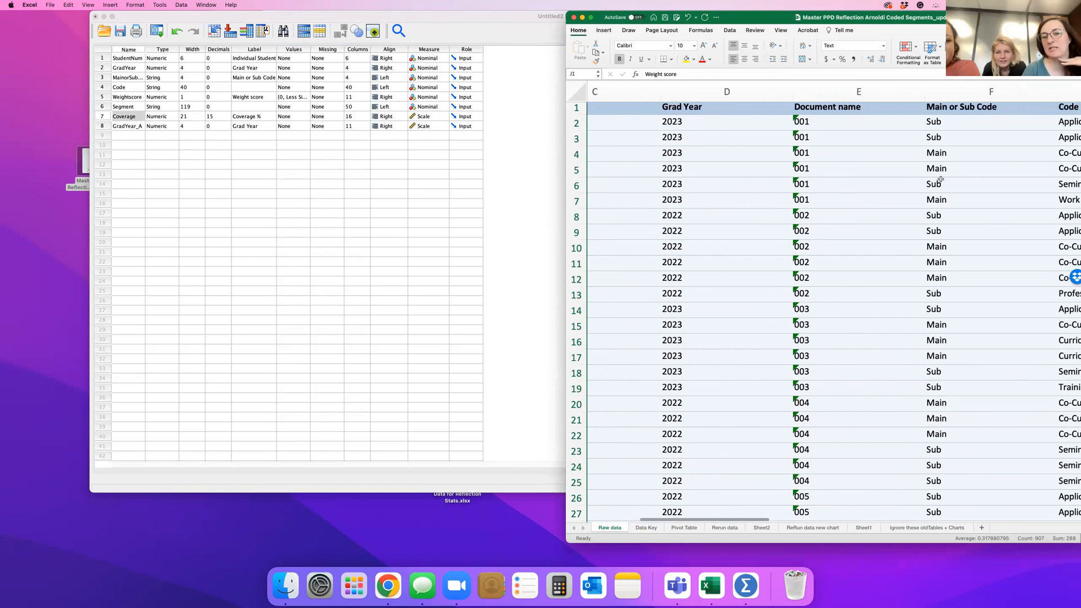
left_click(102, 127)
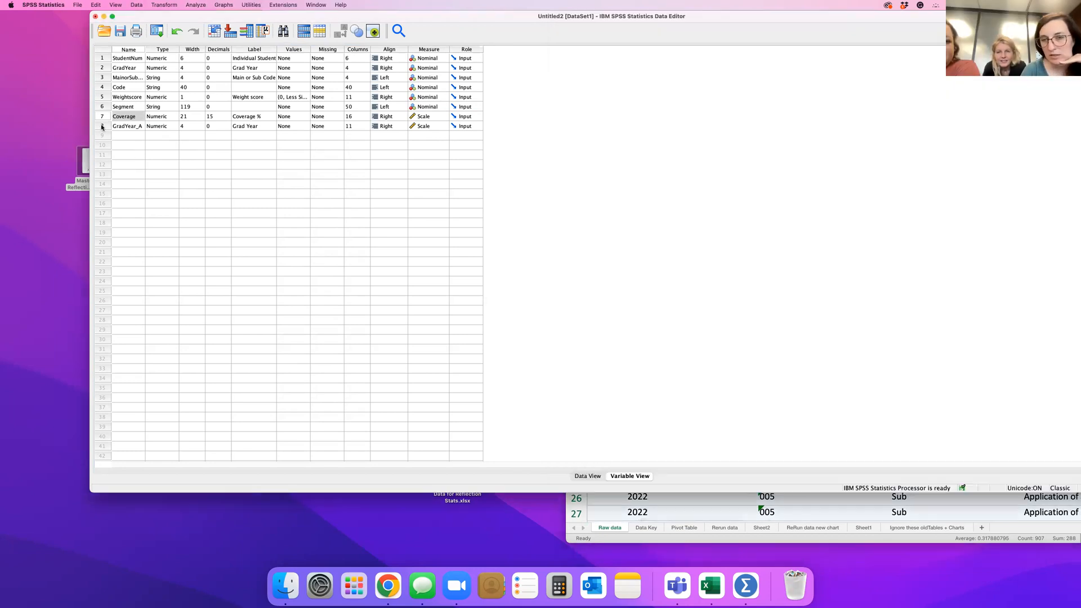
left_click(102, 127)
right_click(102, 127)
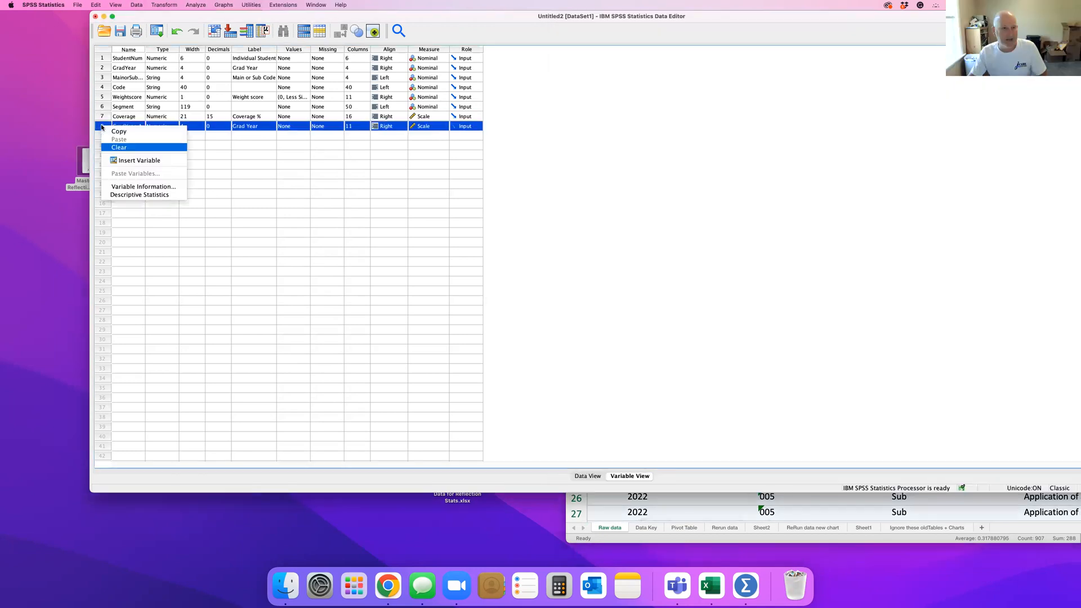
left_click(135, 148)
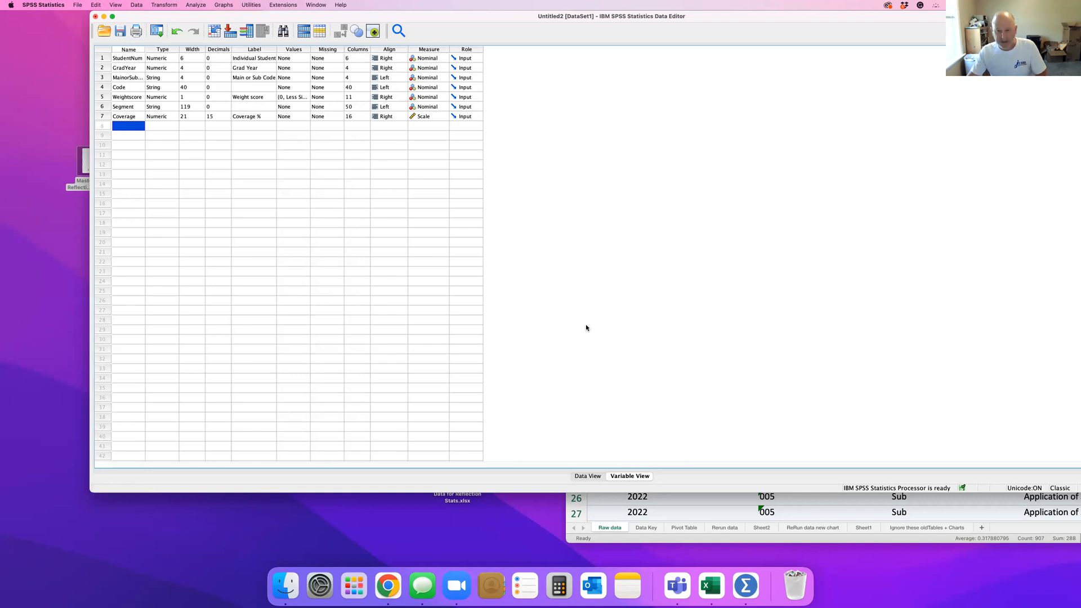
Show the data values, widen the StudentNum, GradYear and MainorSubCode columns, and delete the Coverage variable
left_click(587, 476)
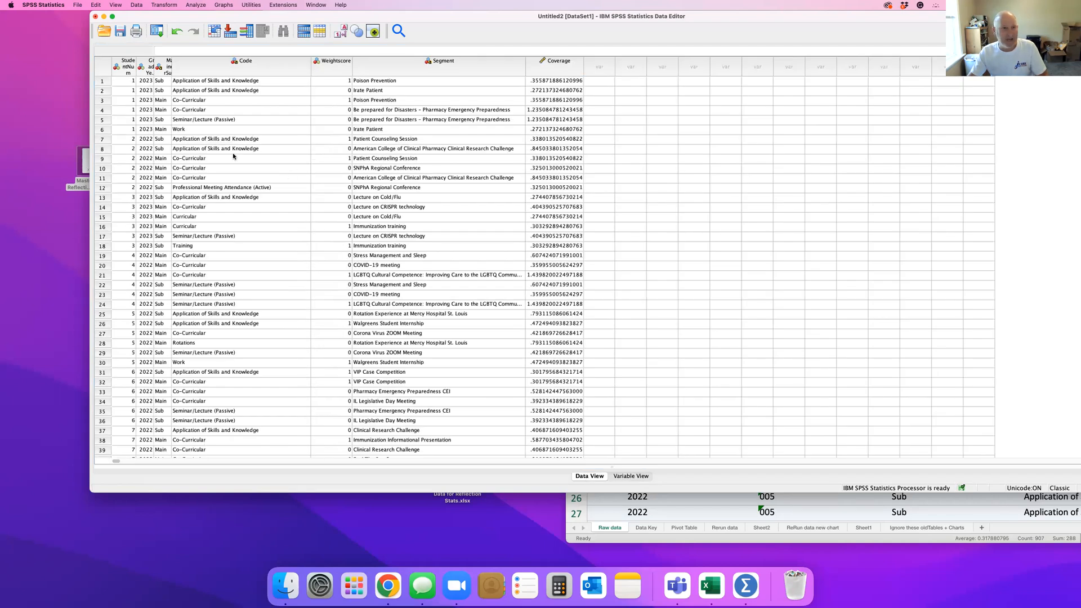
left_click_drag(137, 68, 442, 67)
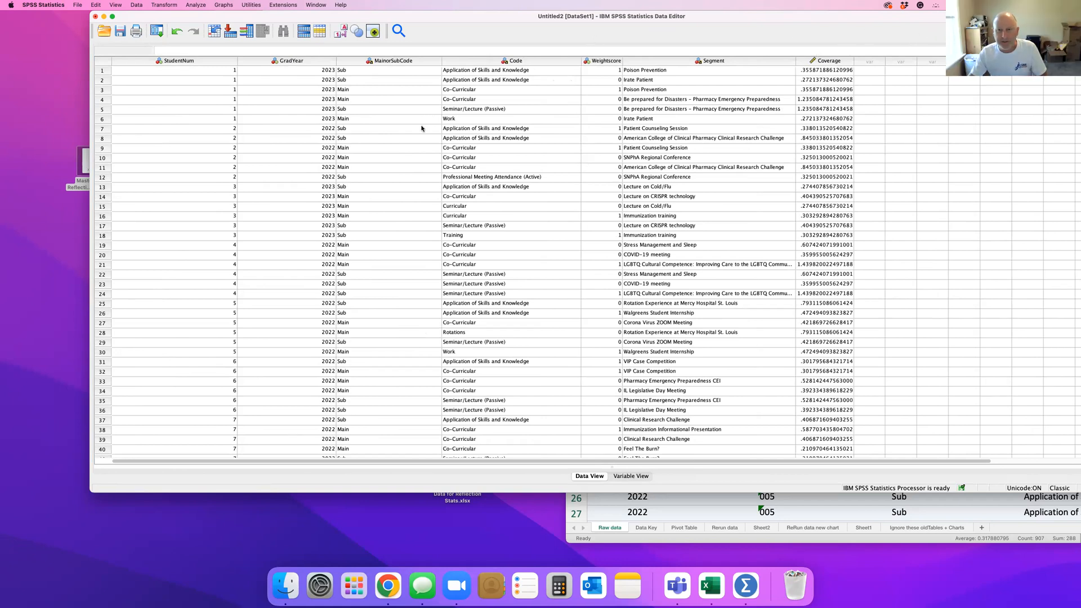
left_click(824, 62)
right_click(824, 62)
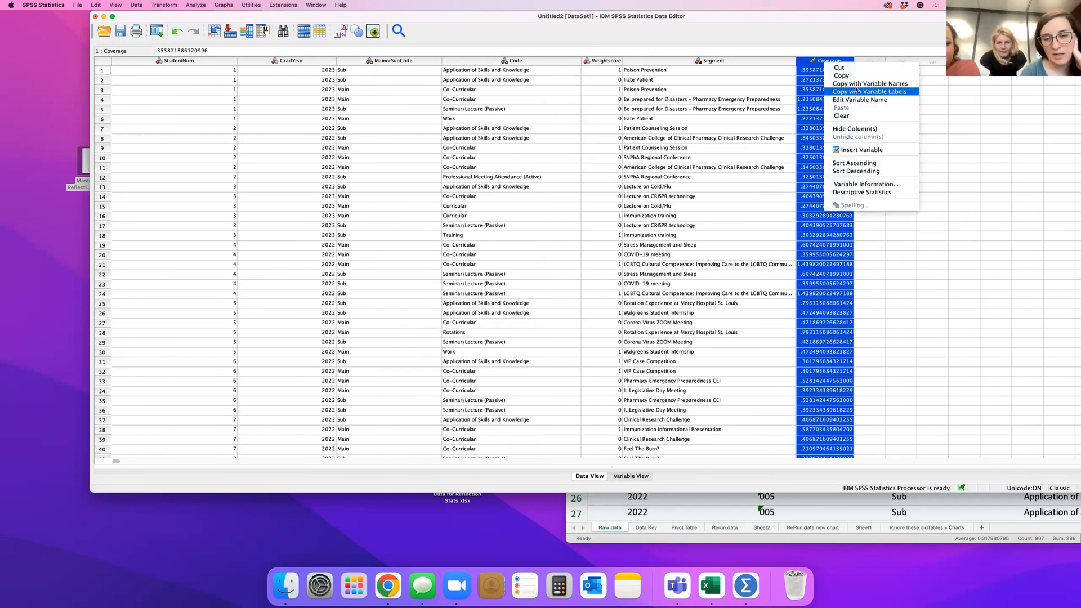
left_click(842, 115)
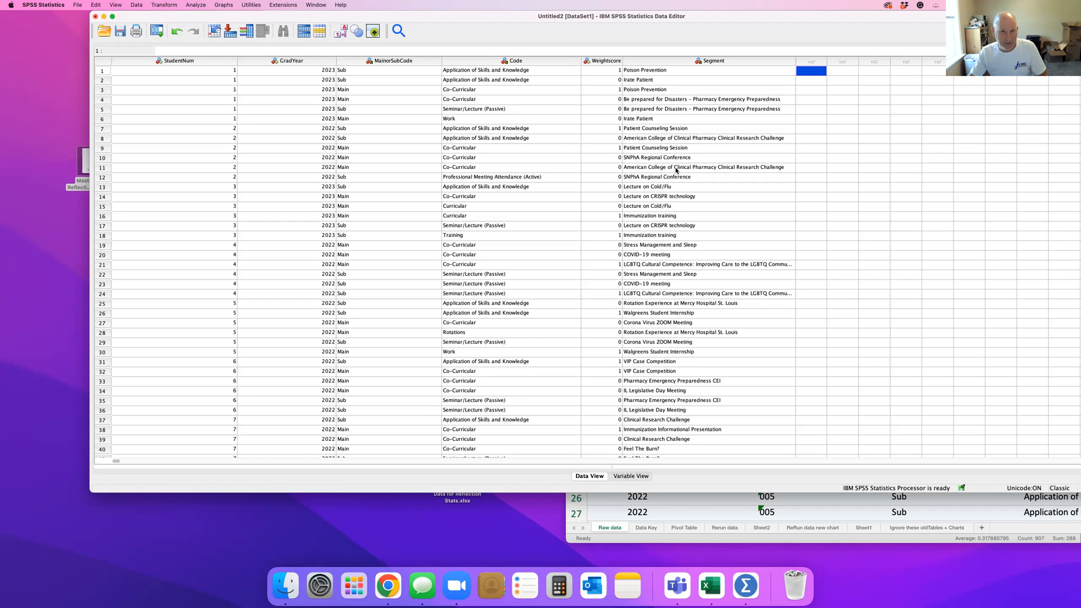
Run descriptive statistics on the GradYear variable and enlarge the output window to inspect its Statistics table
left_click(656, 60)
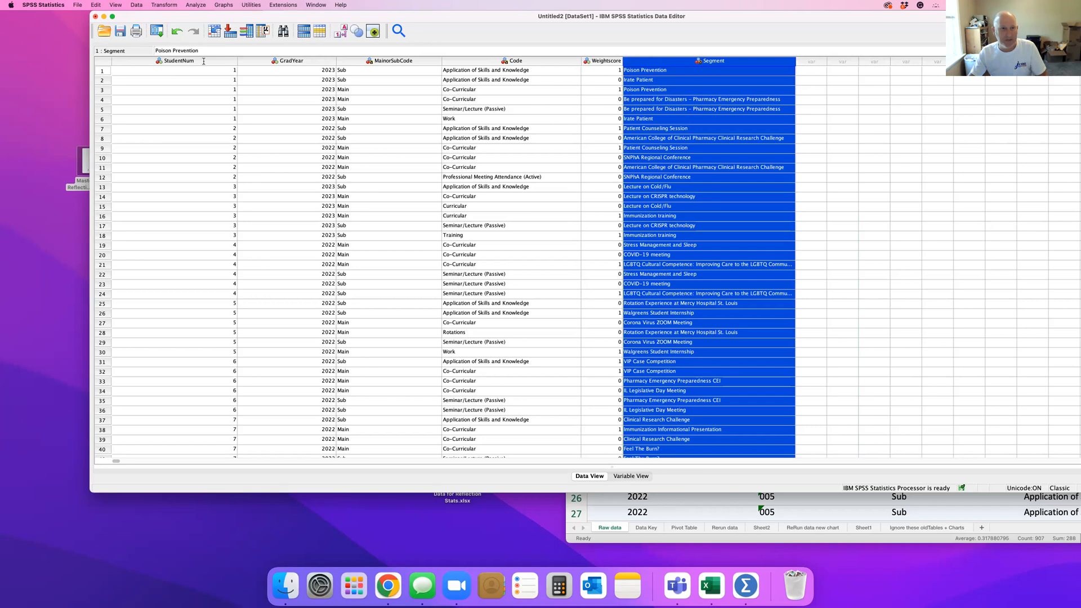
left_click(207, 60)
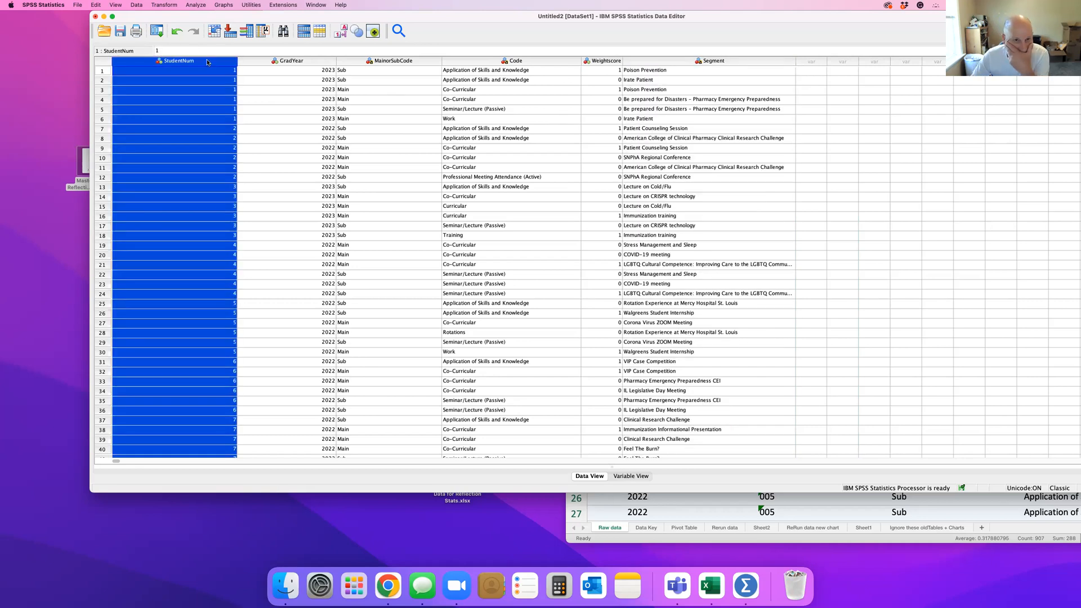
left_click(301, 61)
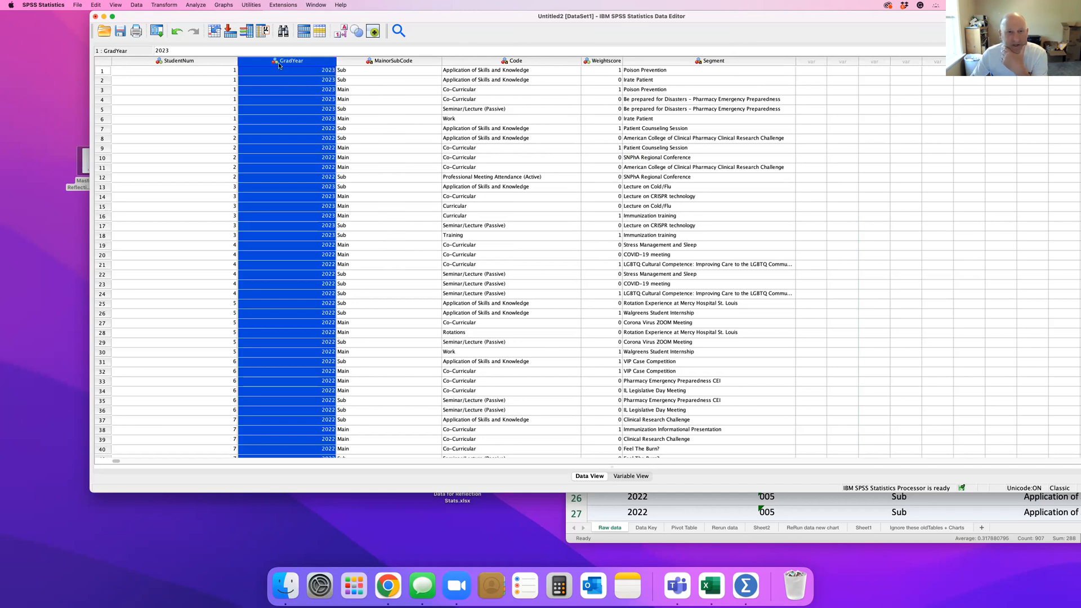
right_click(314, 64)
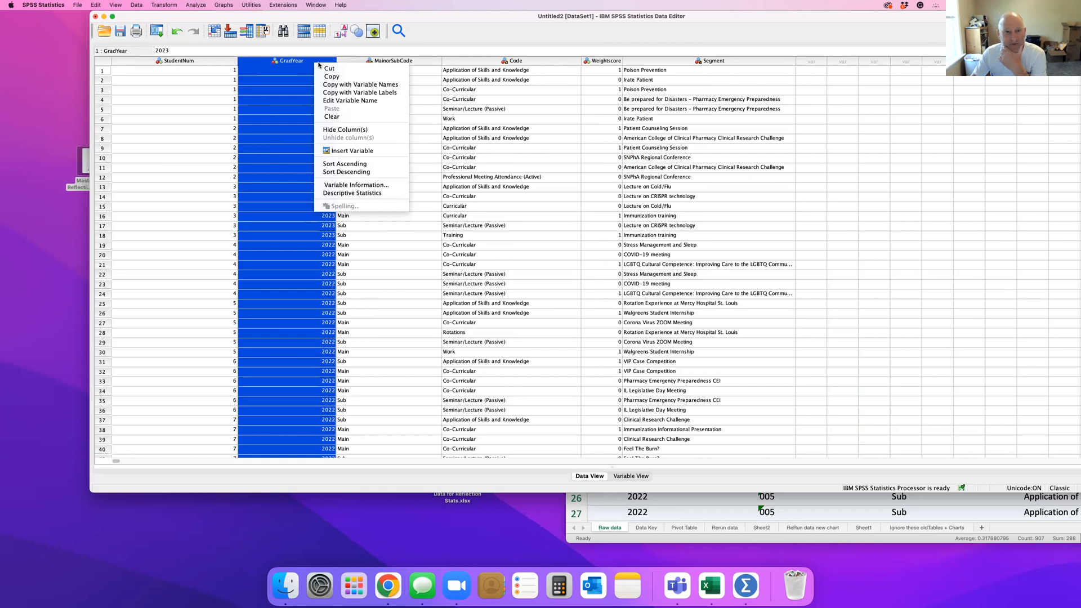
left_click(306, 61)
right_click(308, 61)
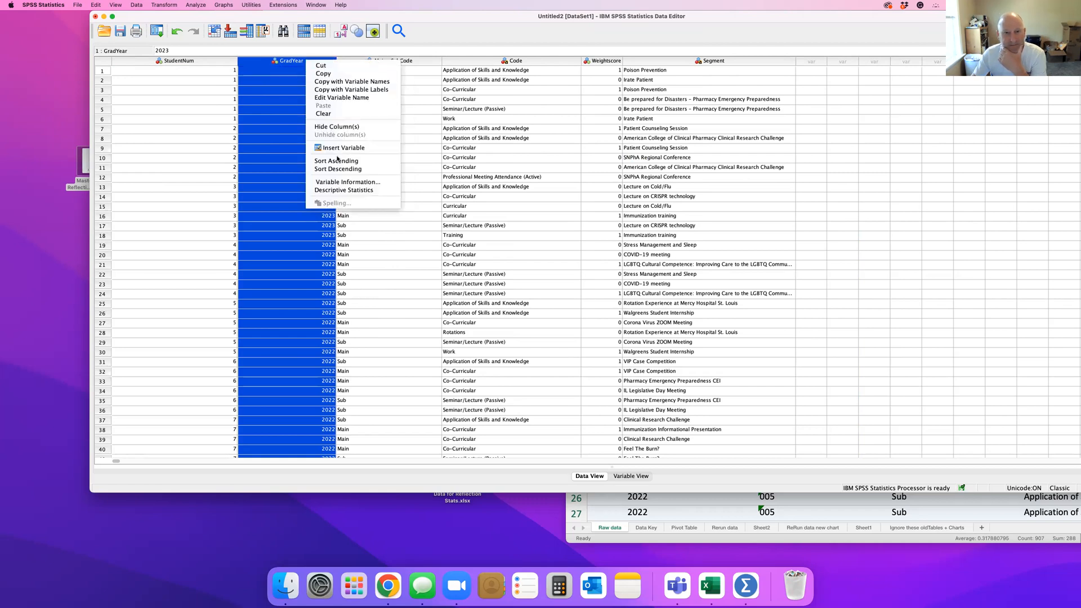
left_click(355, 190)
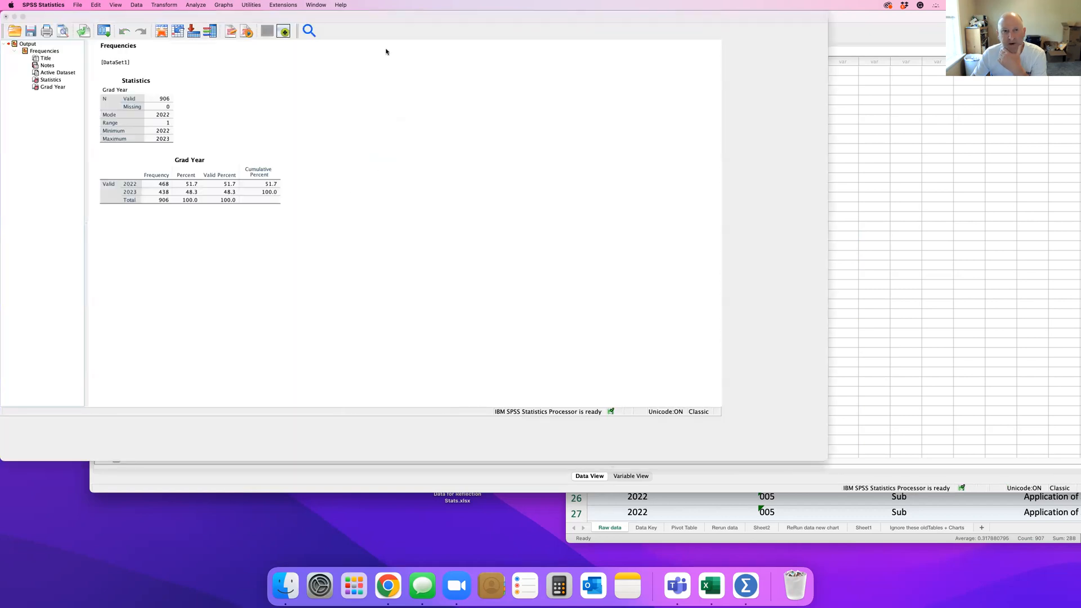
double_click(348, 19)
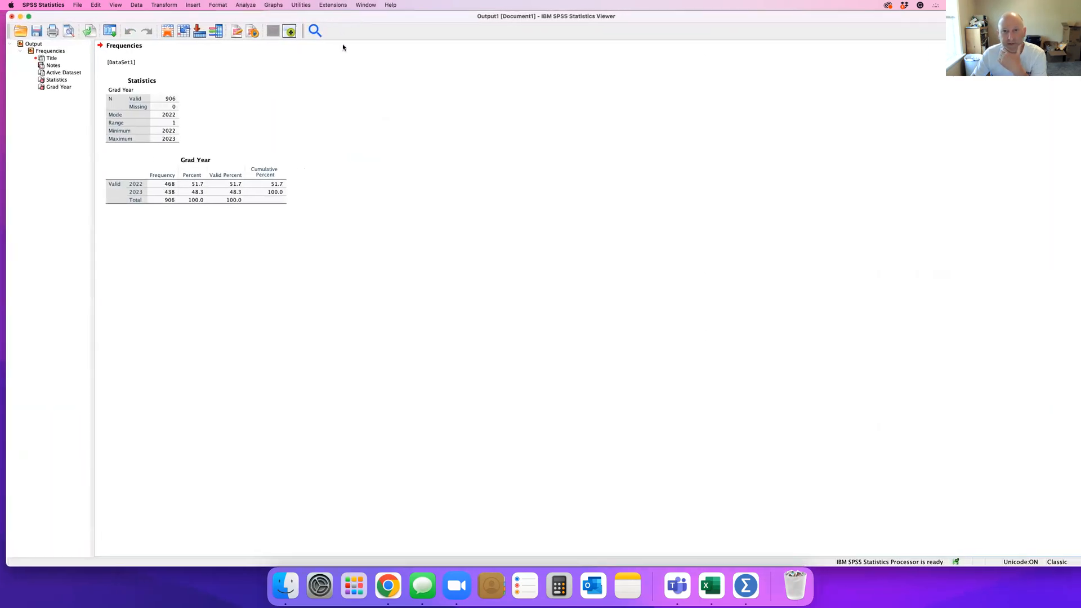
left_click(119, 90)
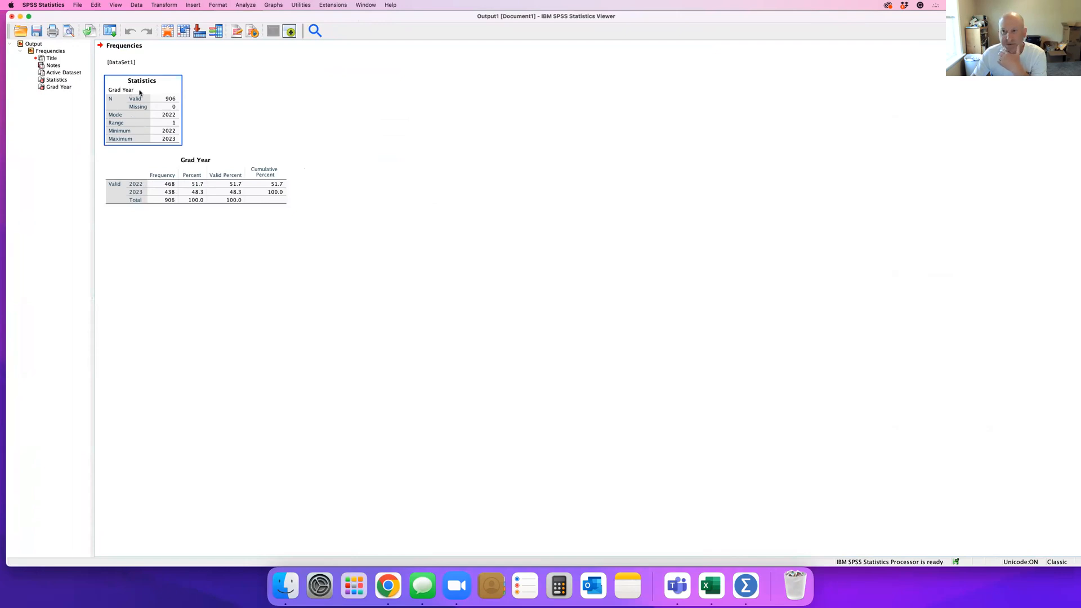
Narrow the output viewer and move the data editor beside it so the dataset, Excel sheet and output are all accessible
left_click(146, 173)
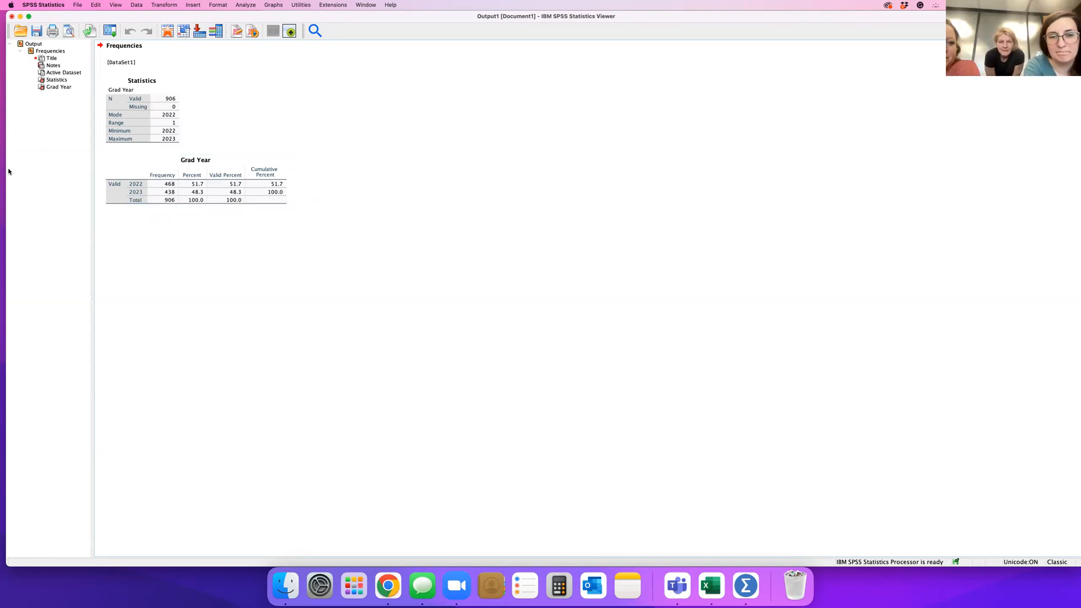
left_click_drag(345, 179, 776, 176)
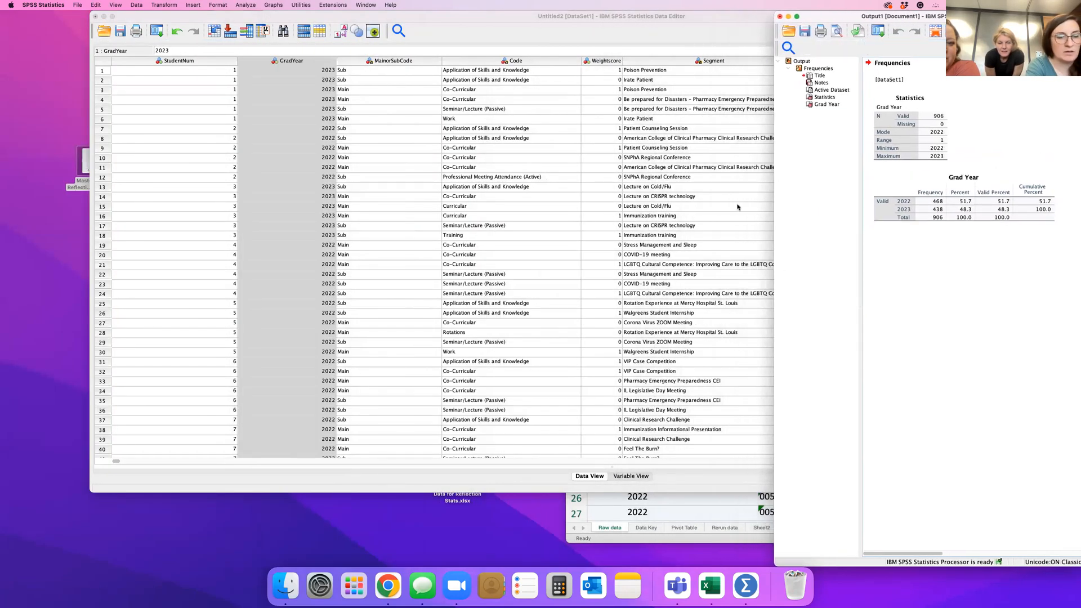
left_click(704, 20)
left_click_drag(704, 20, 605, 24)
left_click_drag(678, 117, 607, 108)
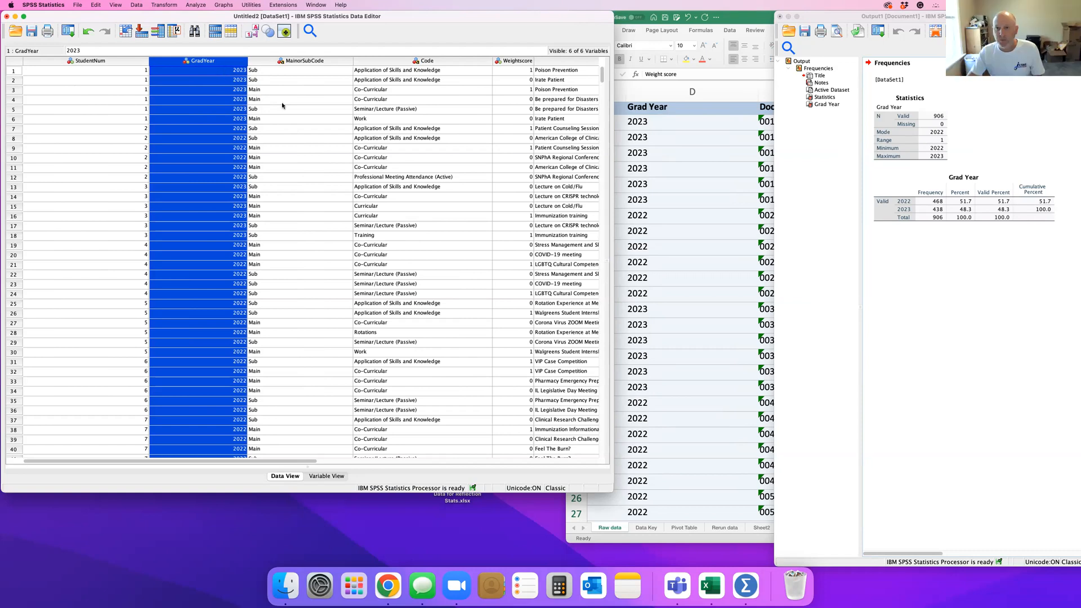
Switch to the Excel Raw data sheet and examine its Grad Year, Main or Sub Code and Code columns
left_click(758, 18)
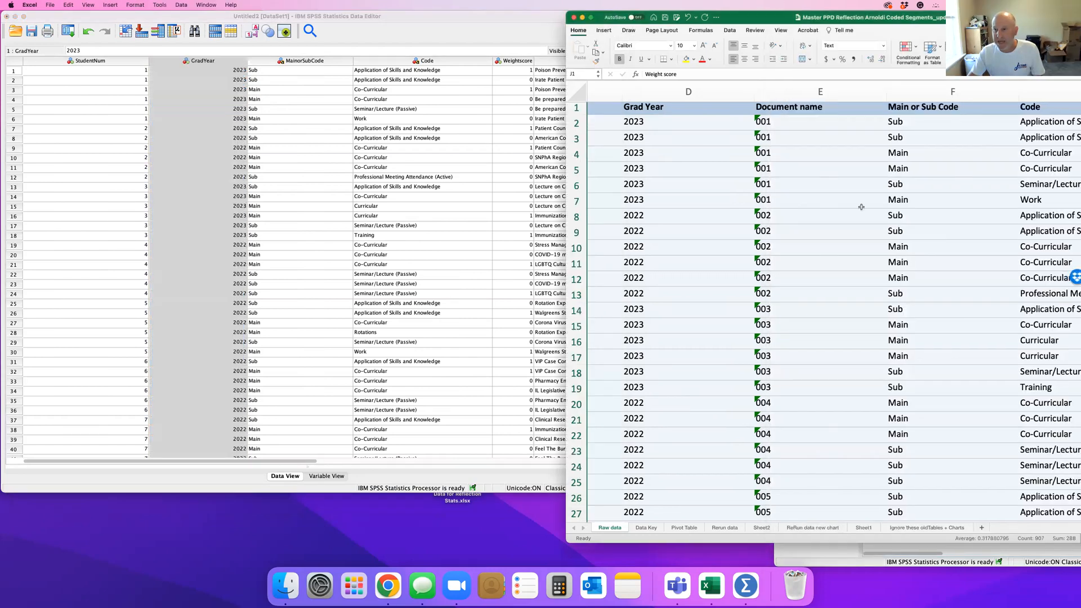
scroll(862, 207, "right", 3)
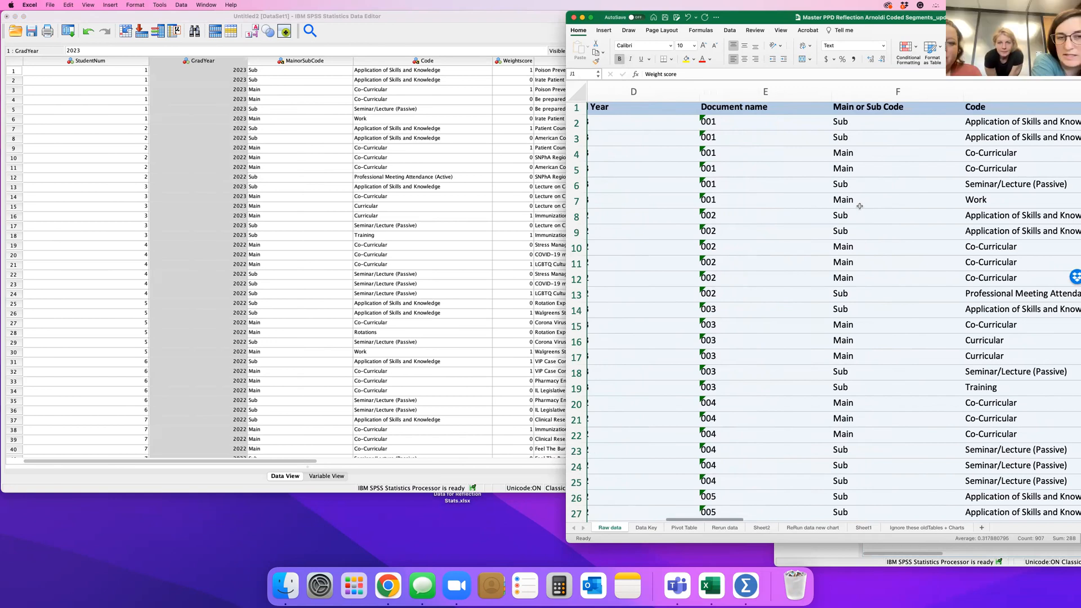
scroll(870, 209, "right", 3)
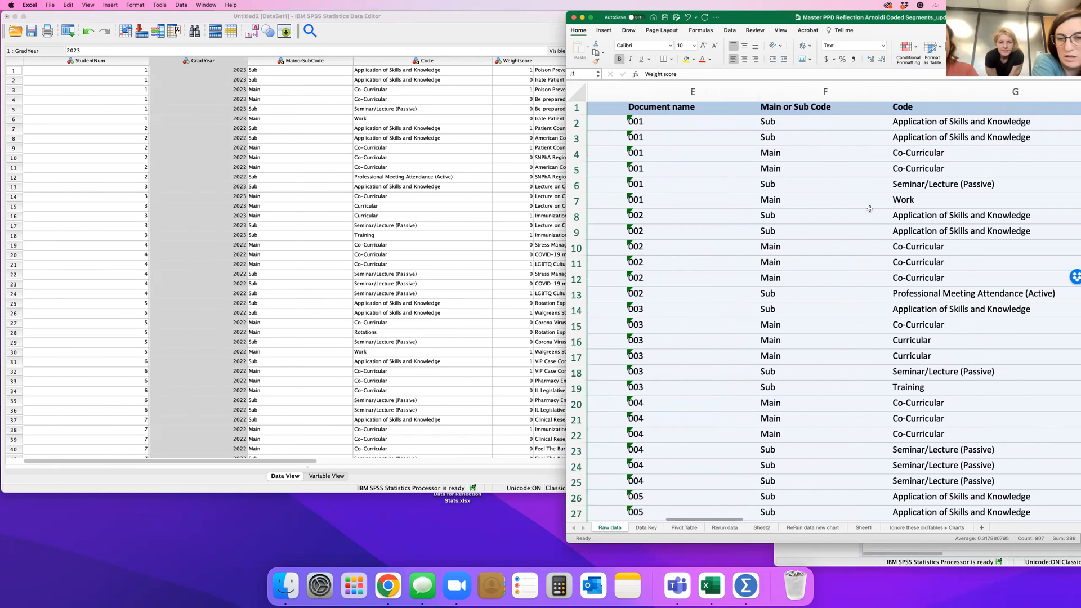
scroll(784, 226, "right", 1)
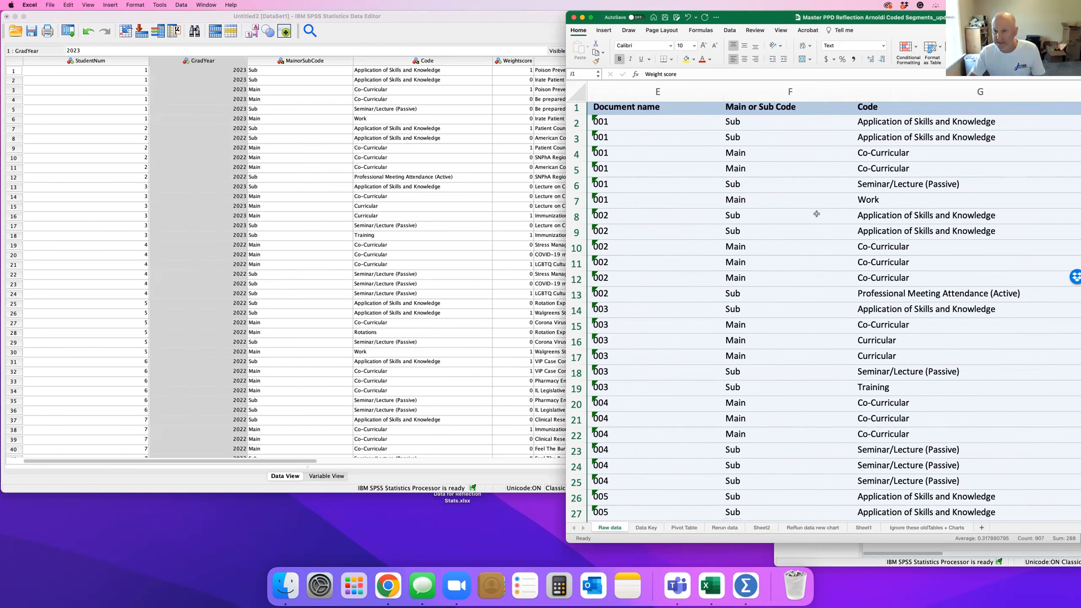
scroll(845, 220, "left", 5)
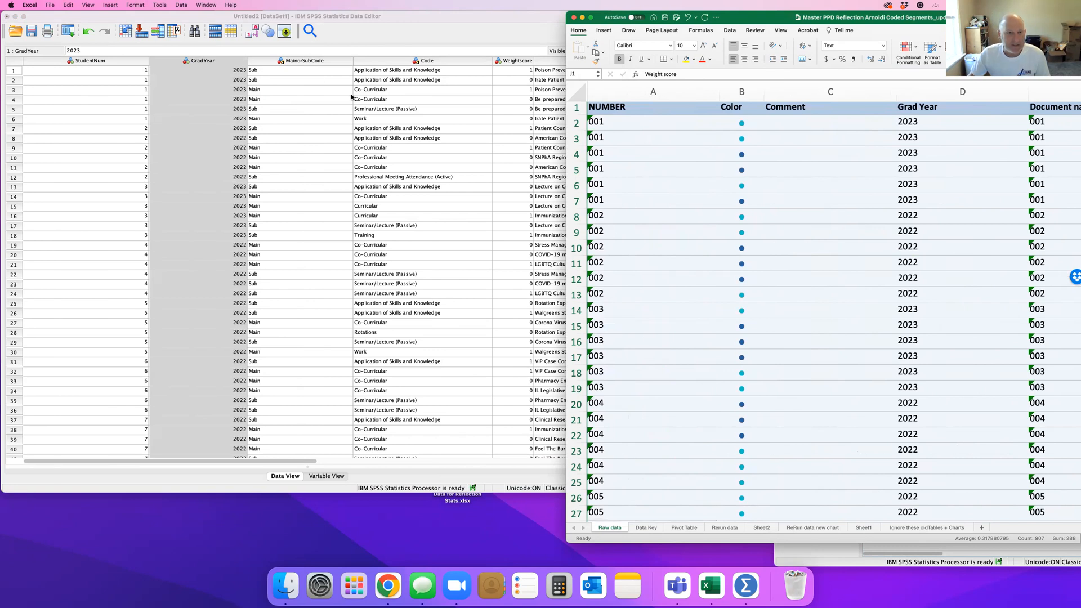
Return to SPSS, run descriptive statistics on the MainorSubCode variable and widen the output viewer to show the results
left_click(312, 67)
left_click(306, 62)
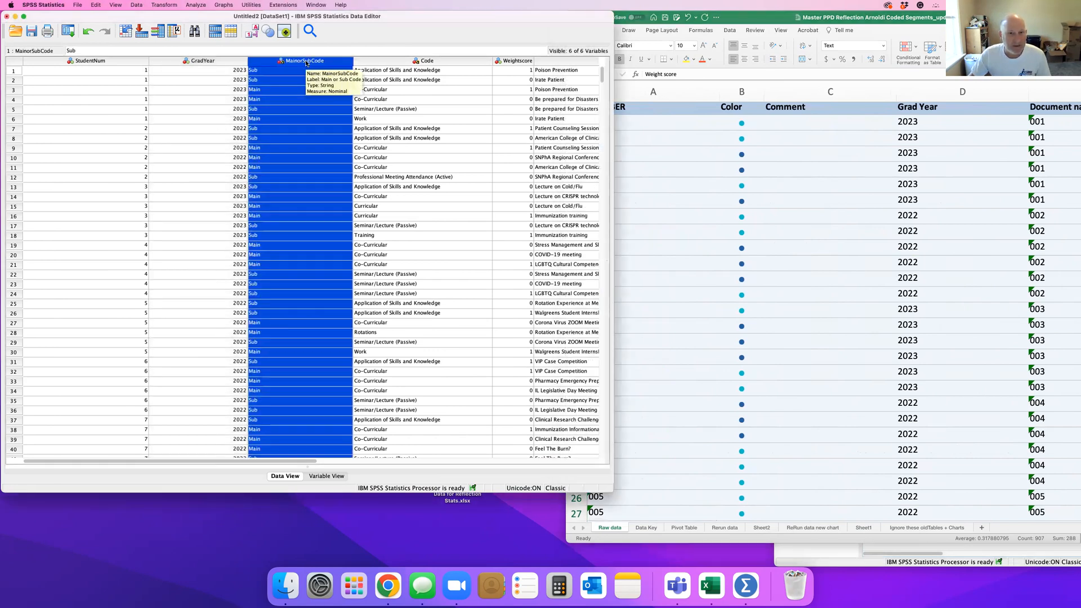
right_click(305, 63)
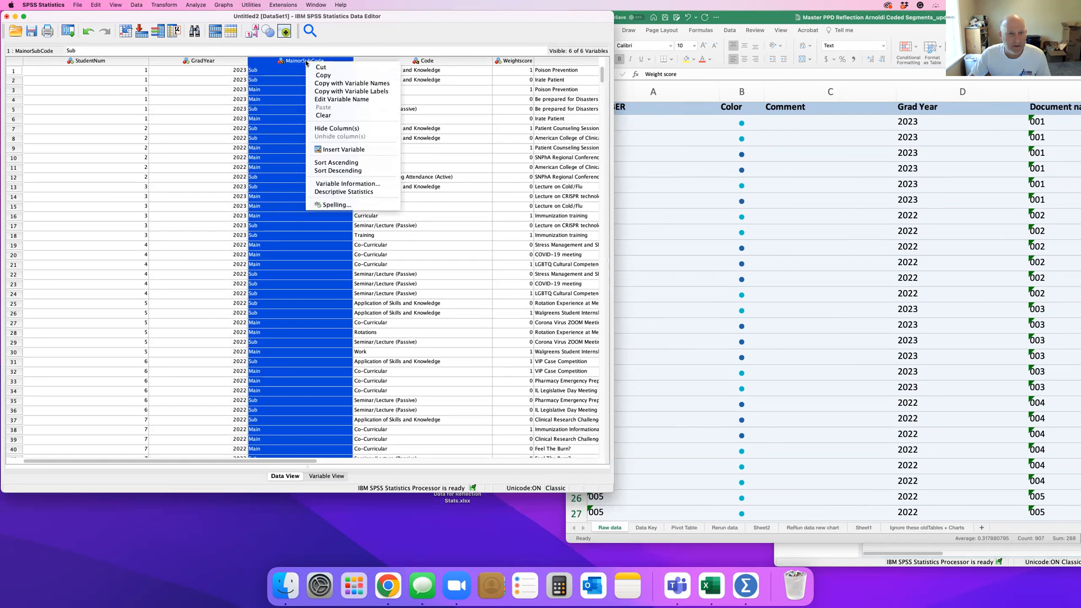
left_click(345, 193)
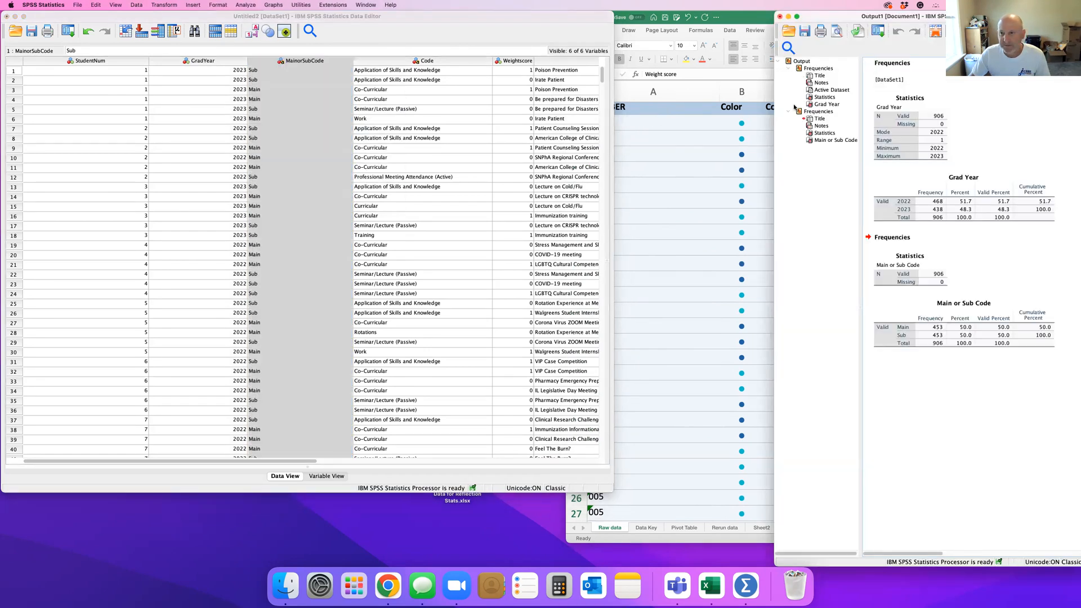
left_click_drag(738, 107, 615, 107)
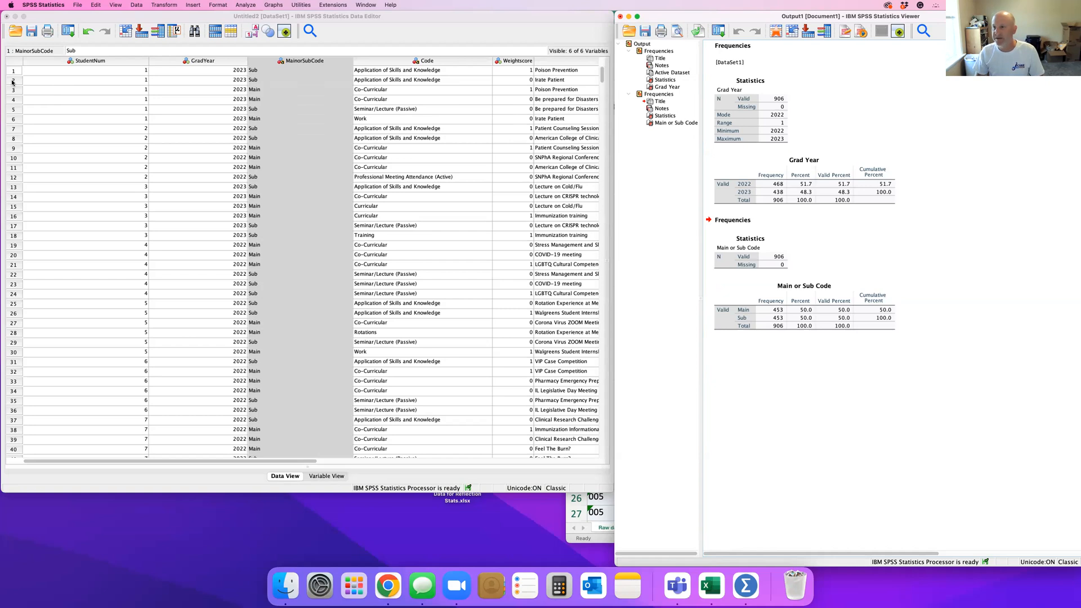
Lengthen the data editor window to match the output viewer's height and bring the viewer into focus
left_click(216, 494)
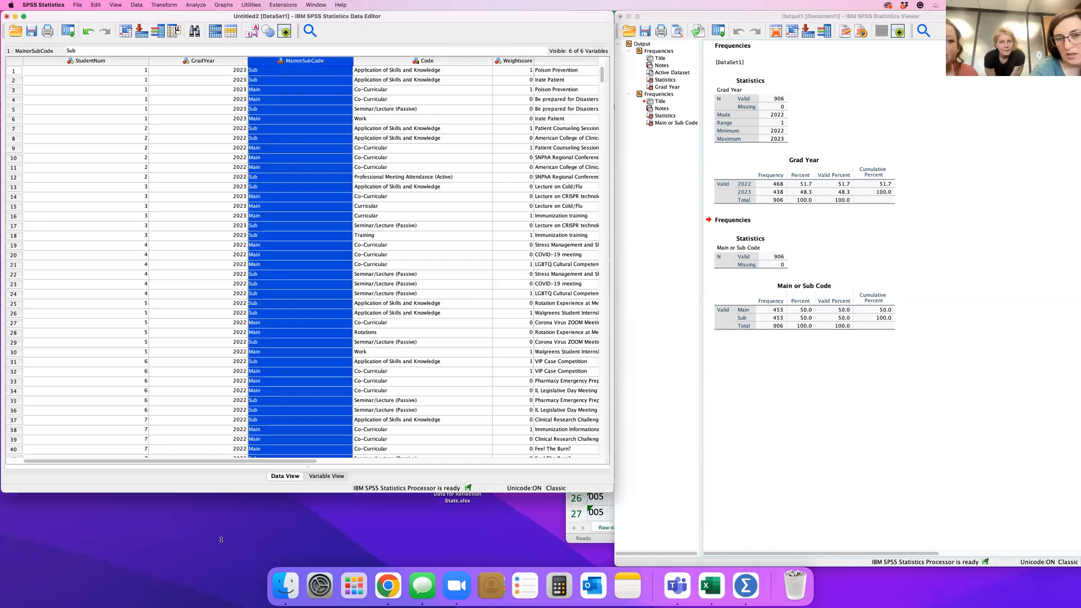
left_click_drag(221, 540, 221, 564)
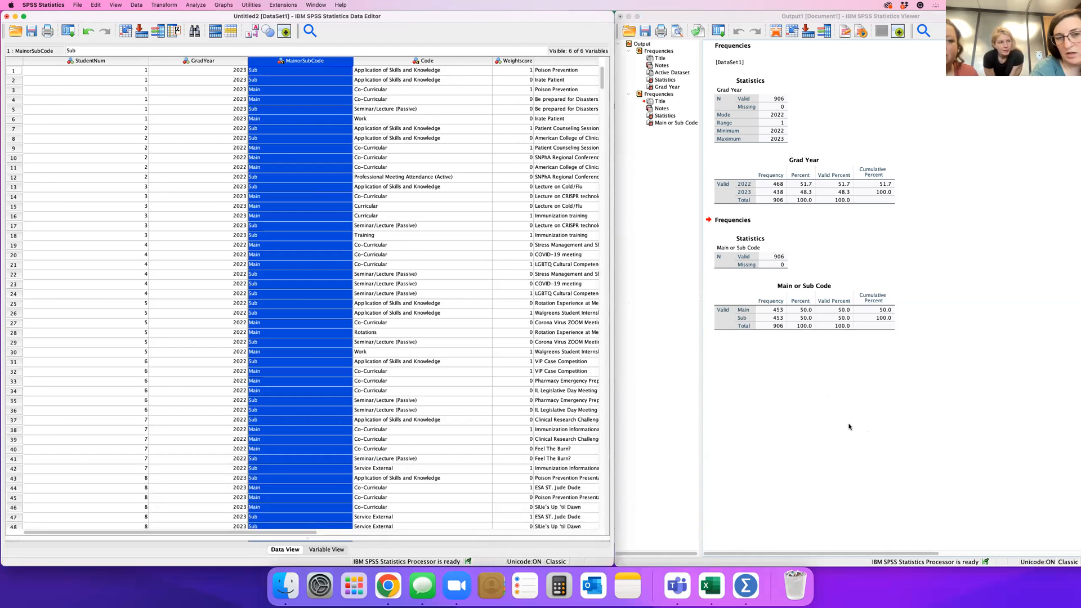
left_click(822, 401)
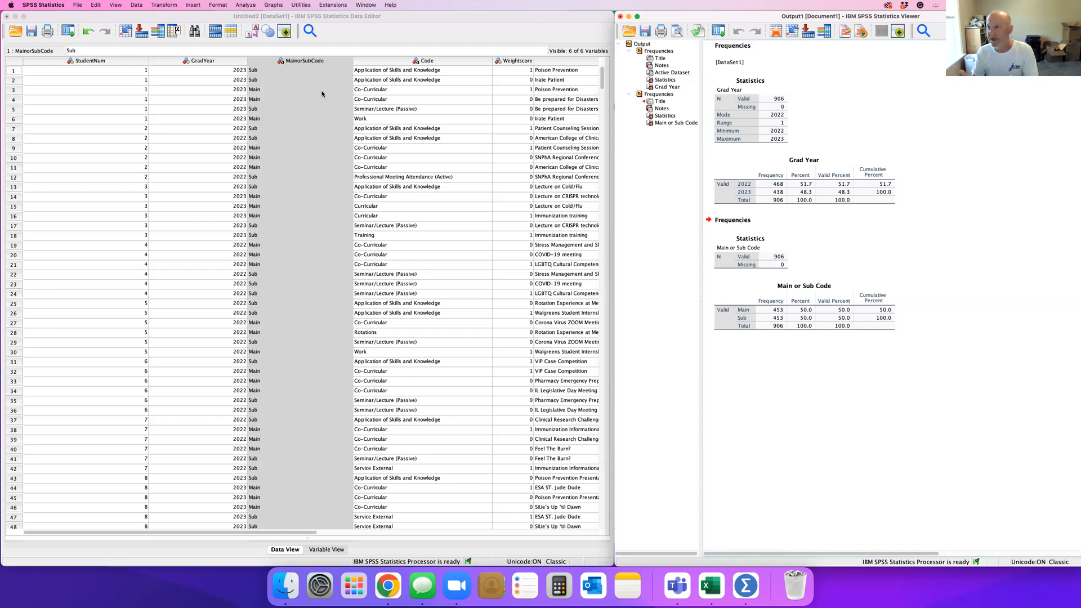
Set up a Crosstabs analysis of the dataset with Grad Year as the row variable and Code as the column variable
left_click(444, 17)
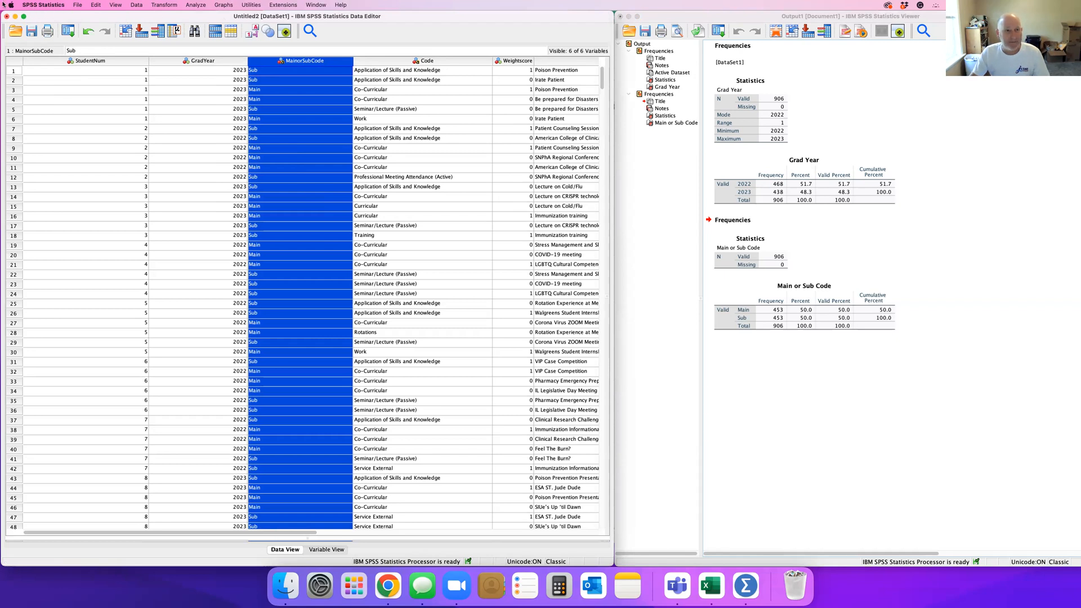
left_click(197, 5)
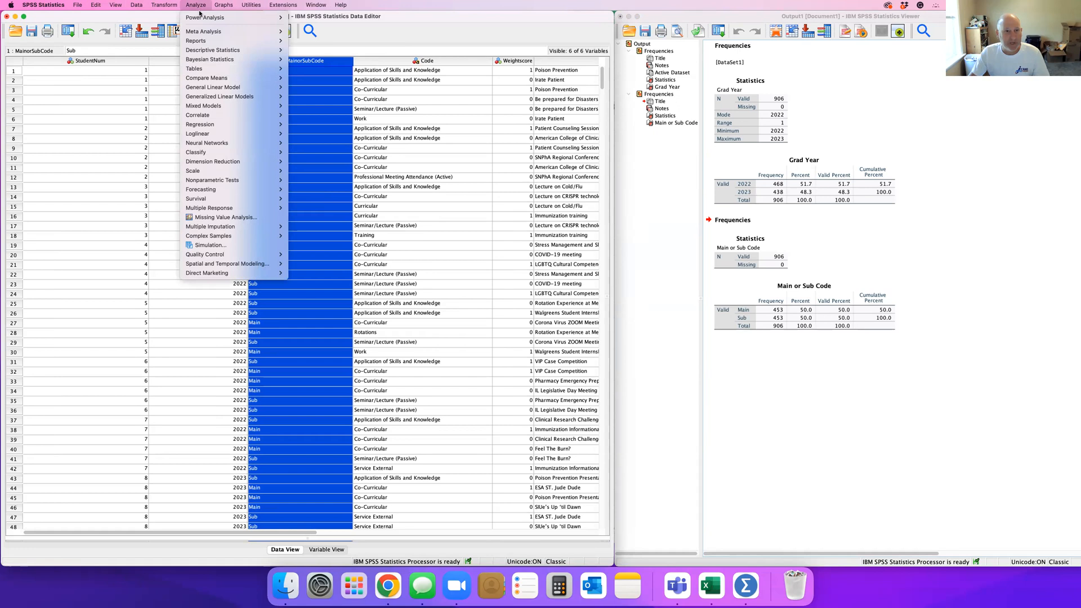
mouse_move(209, 49)
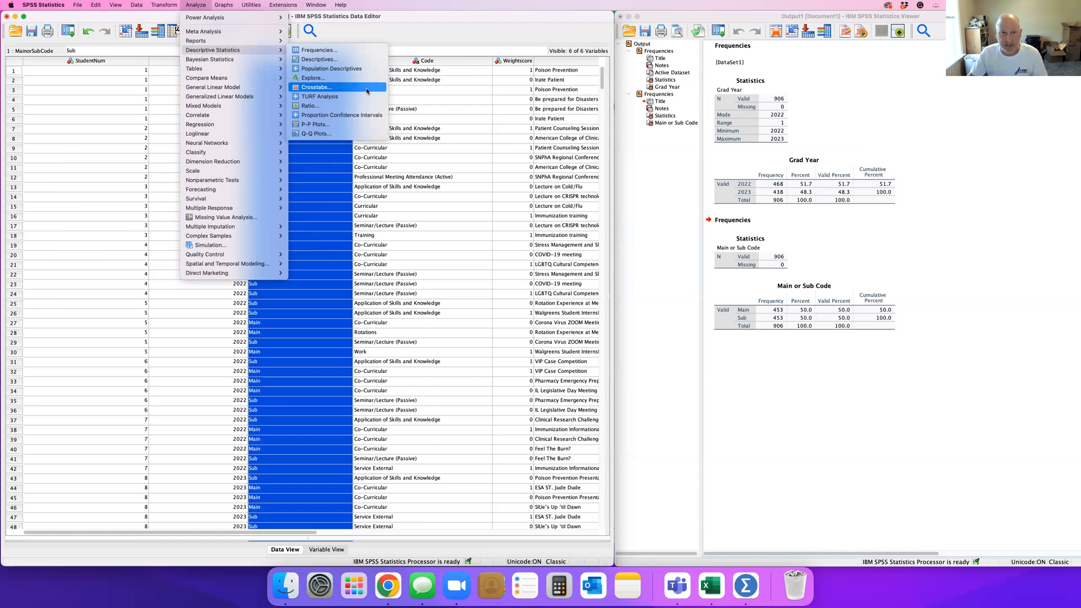
left_click(335, 89)
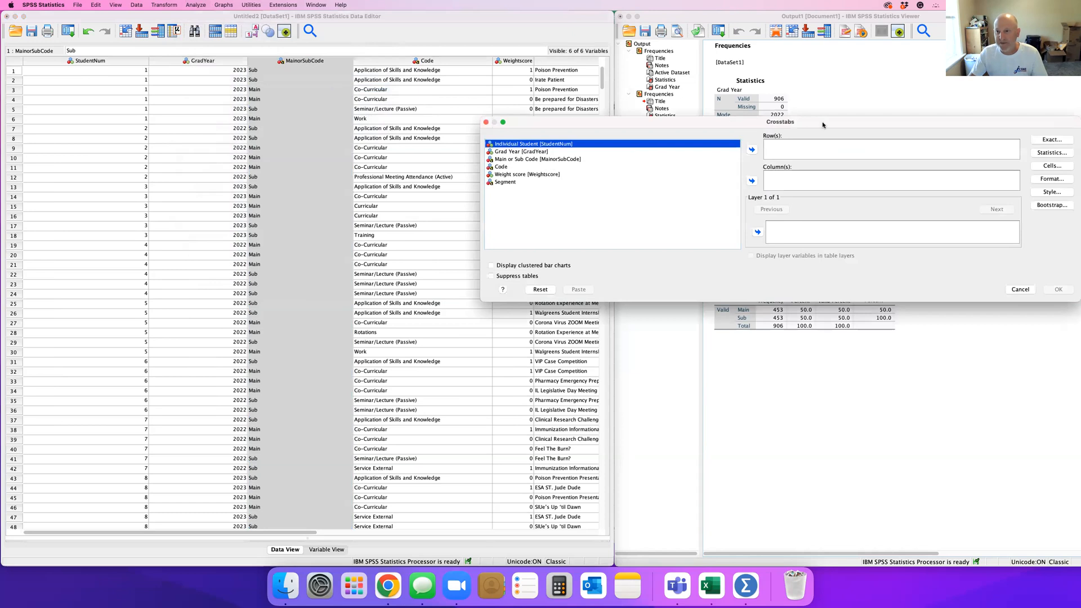
left_click_drag(858, 125, 539, 67)
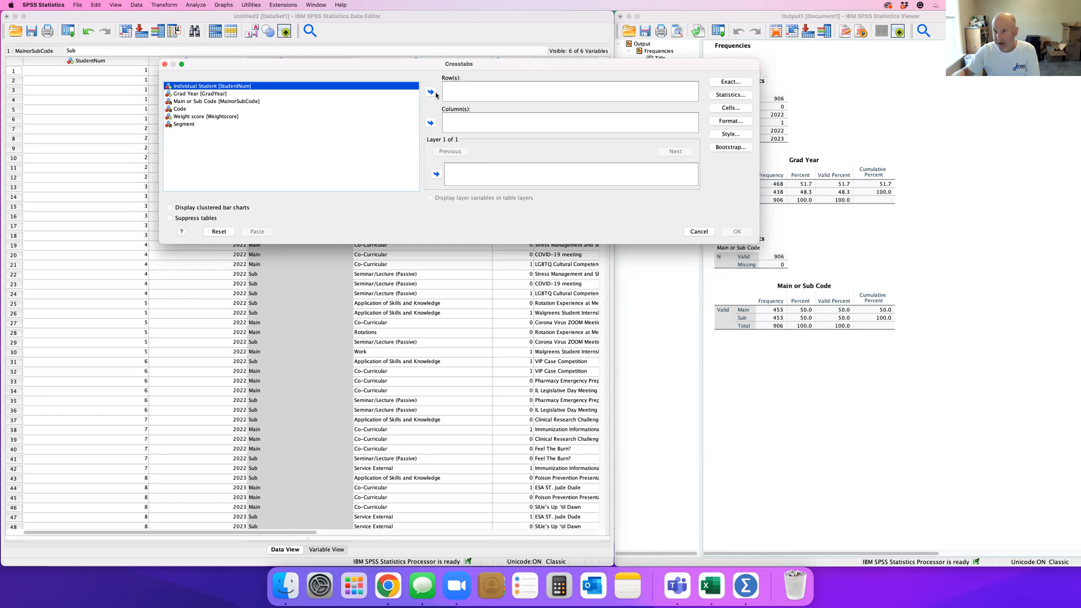
left_click(209, 93)
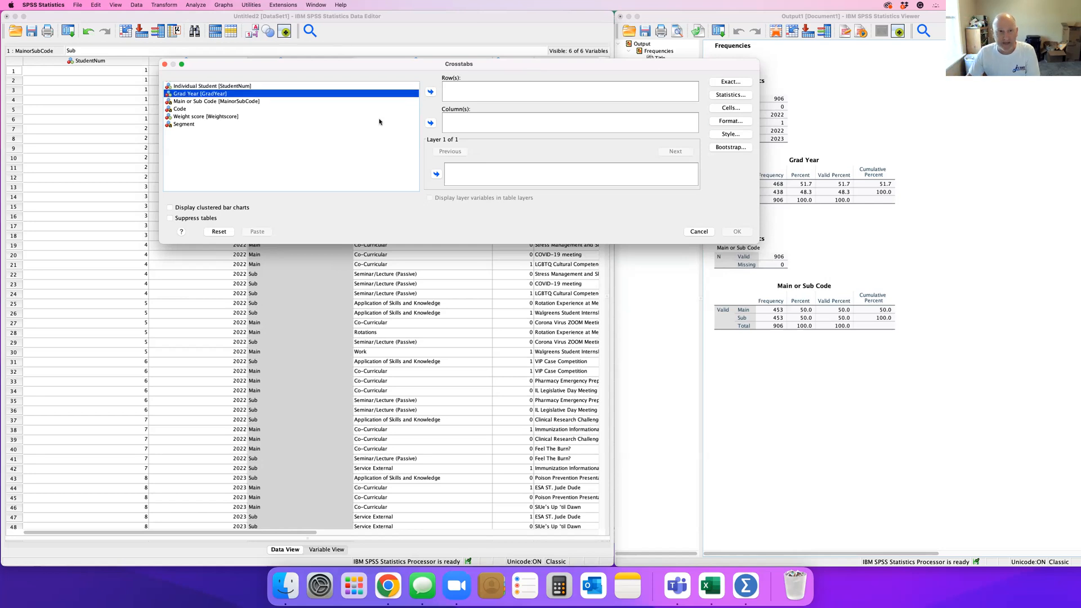
left_click(436, 93)
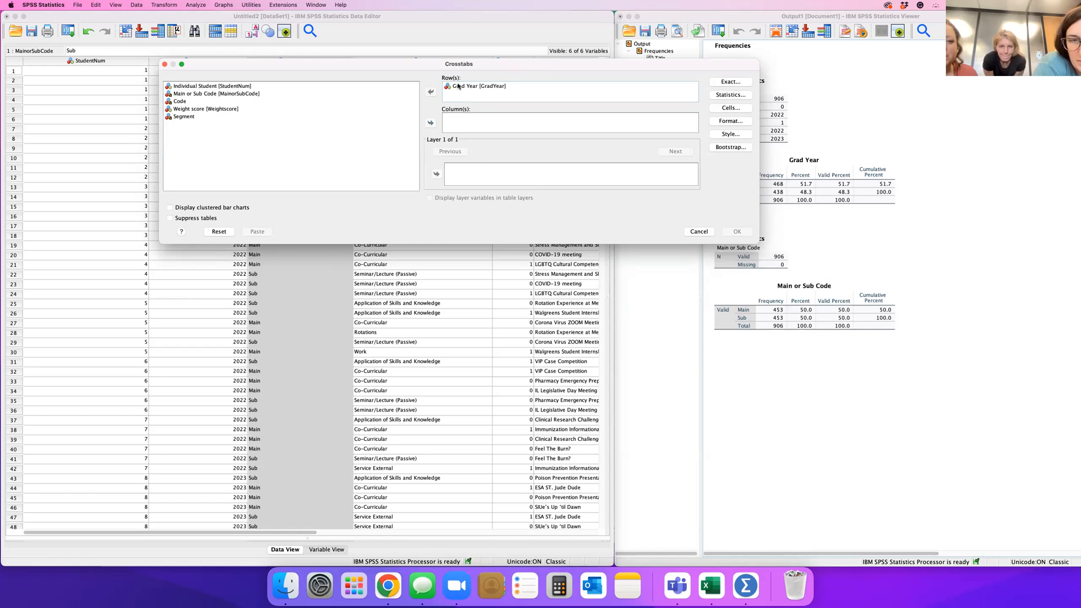
left_click(218, 95)
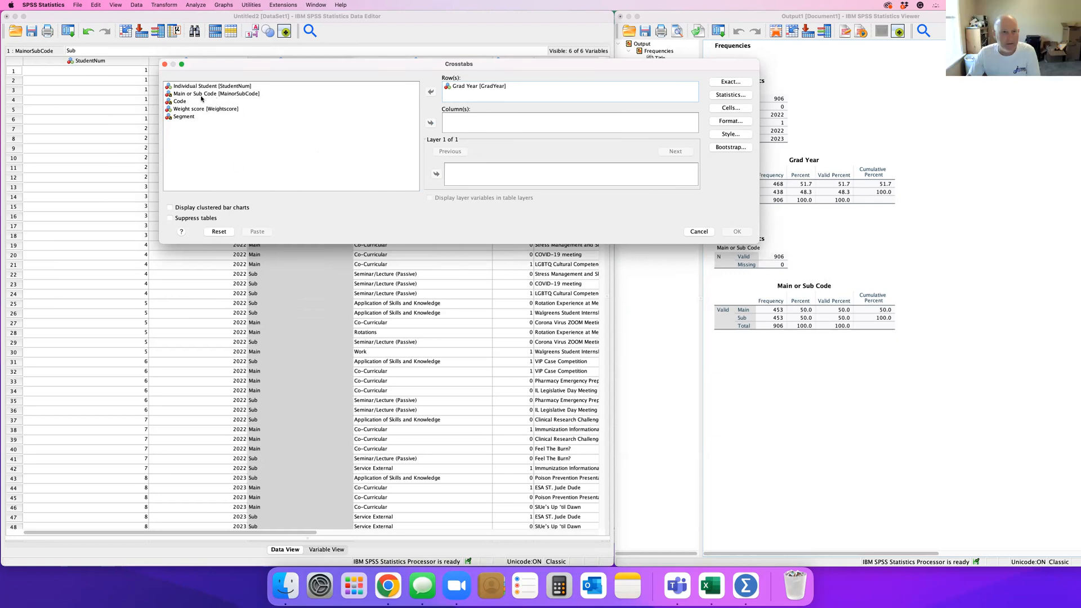
left_click(181, 102)
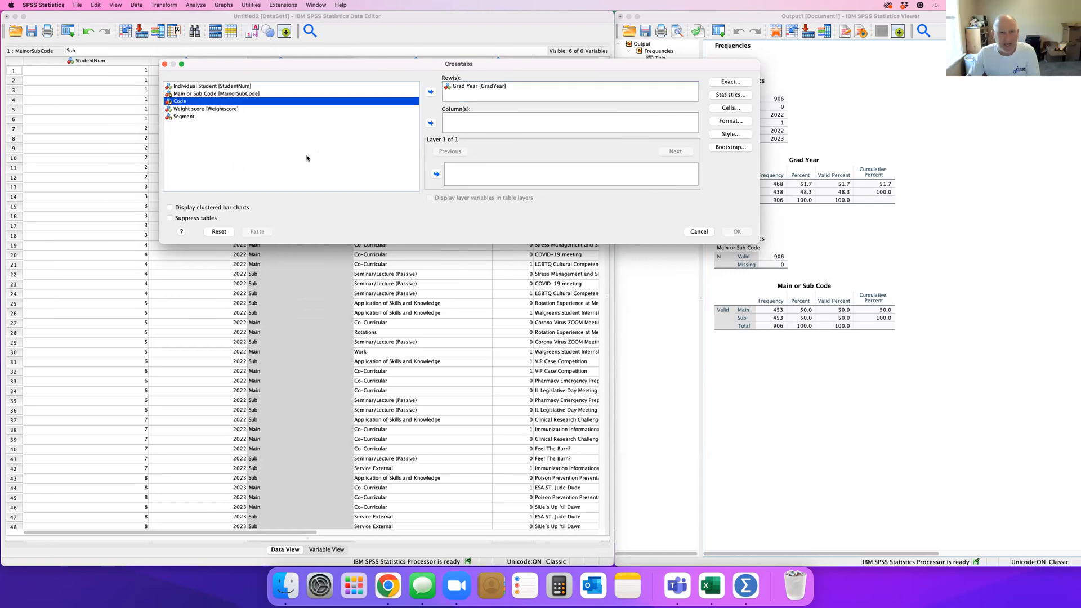
left_click(430, 123)
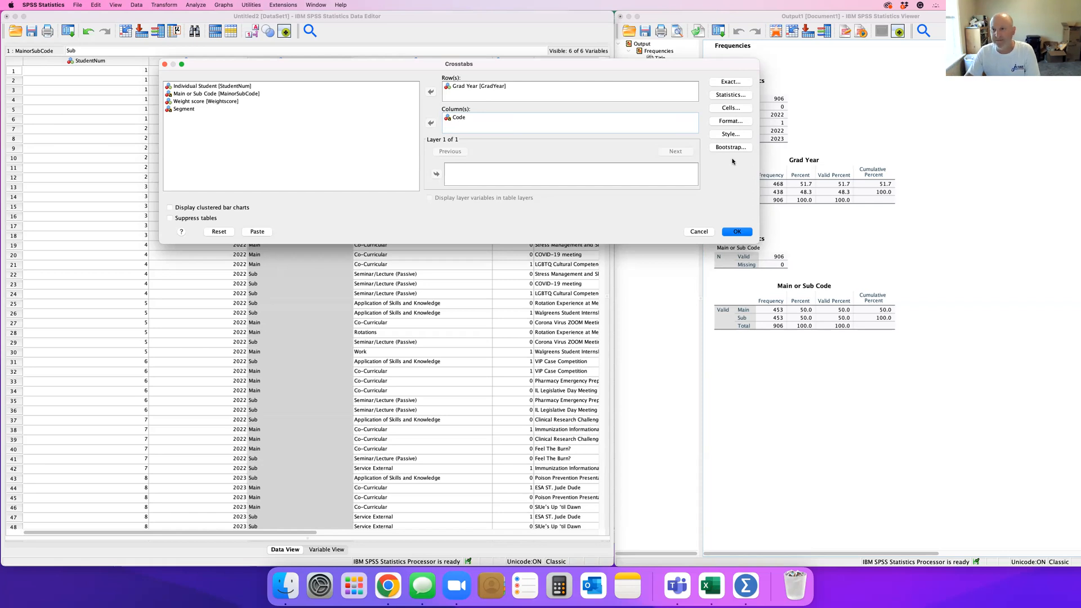
Include the Chi-square test in the crosstab statistics
left_click(726, 96)
left_click_drag(1016, 259, 414, 184)
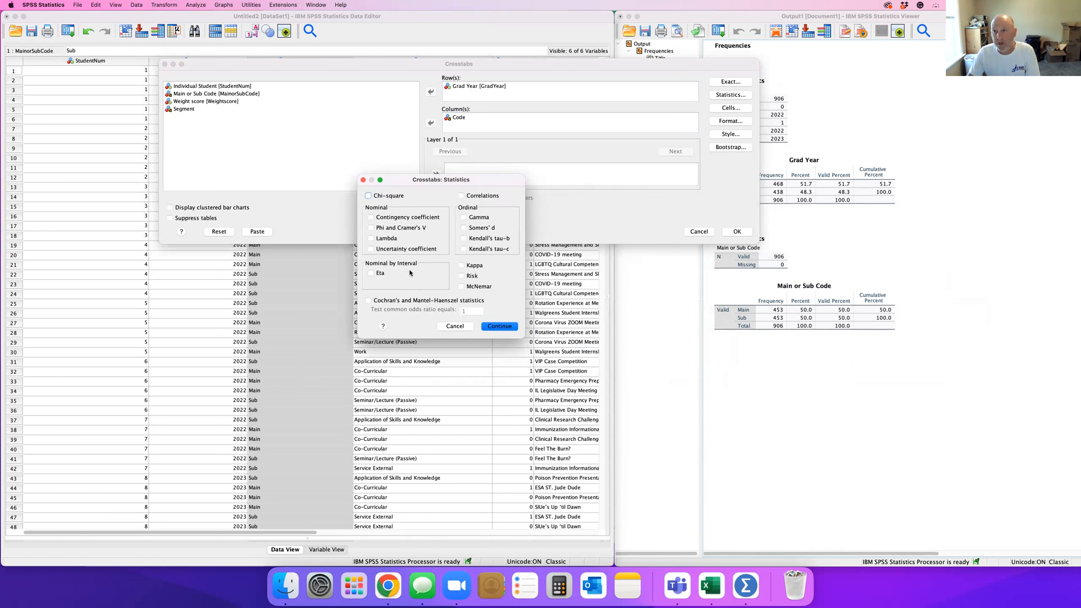
left_click(370, 196)
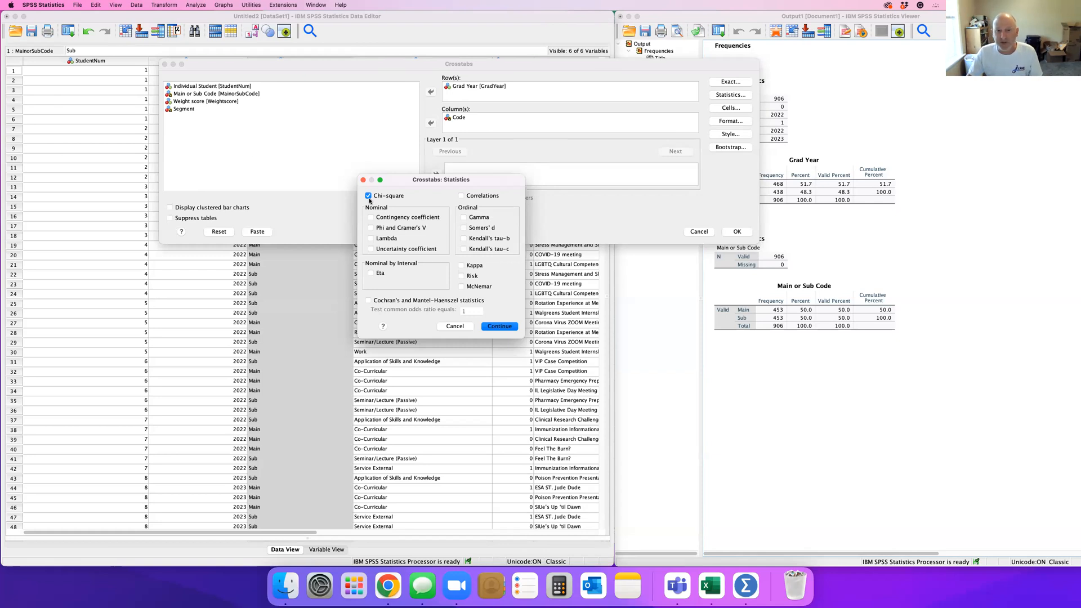
left_click(500, 326)
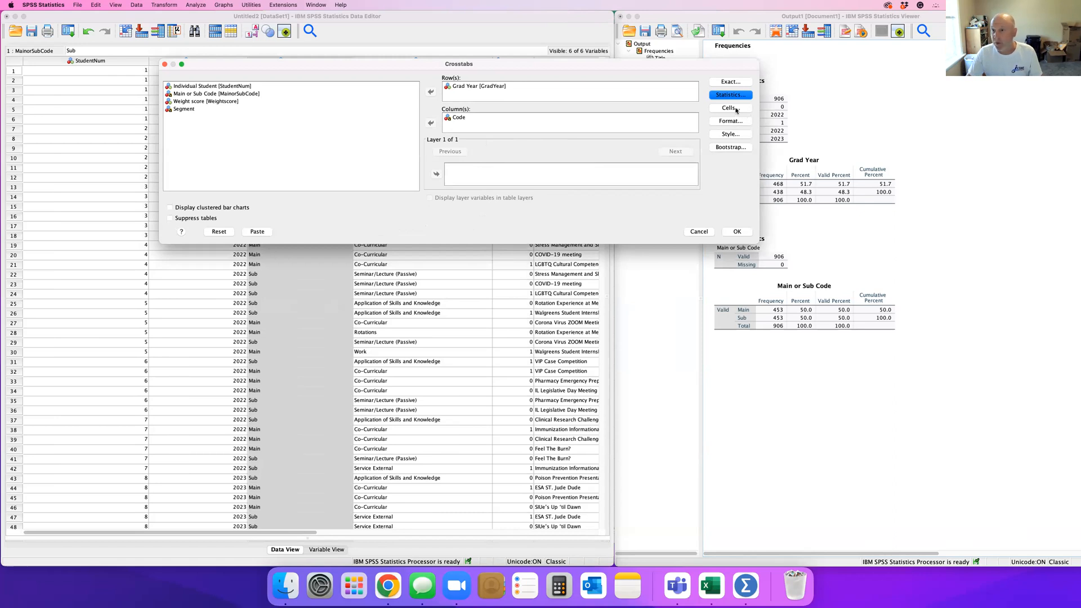
Add row and column percentages and adjusted standardized residuals to the crosstab's cell display
left_click(731, 107)
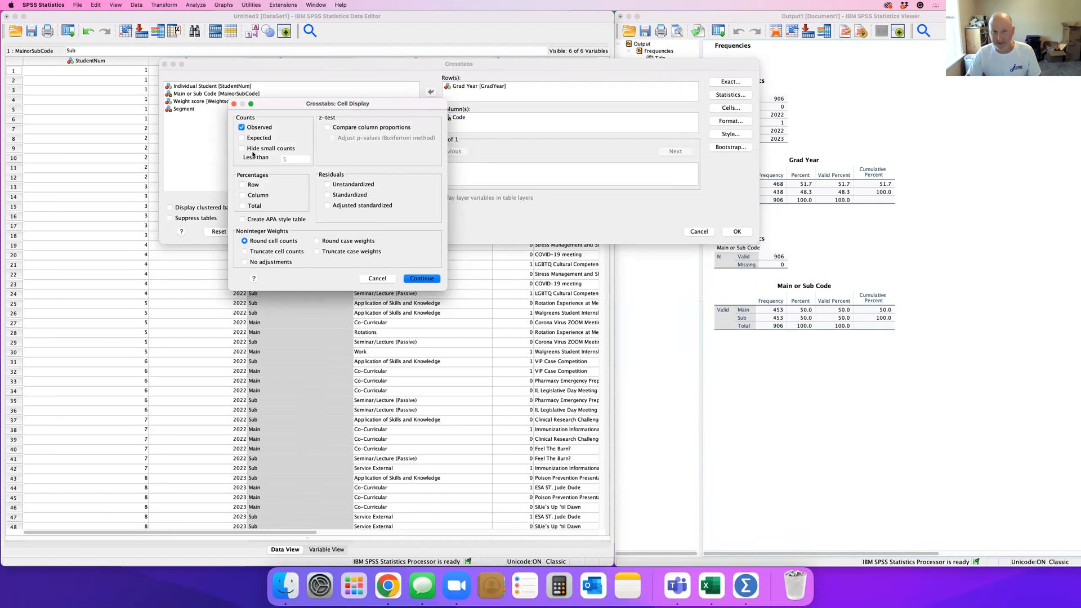
left_click(243, 186)
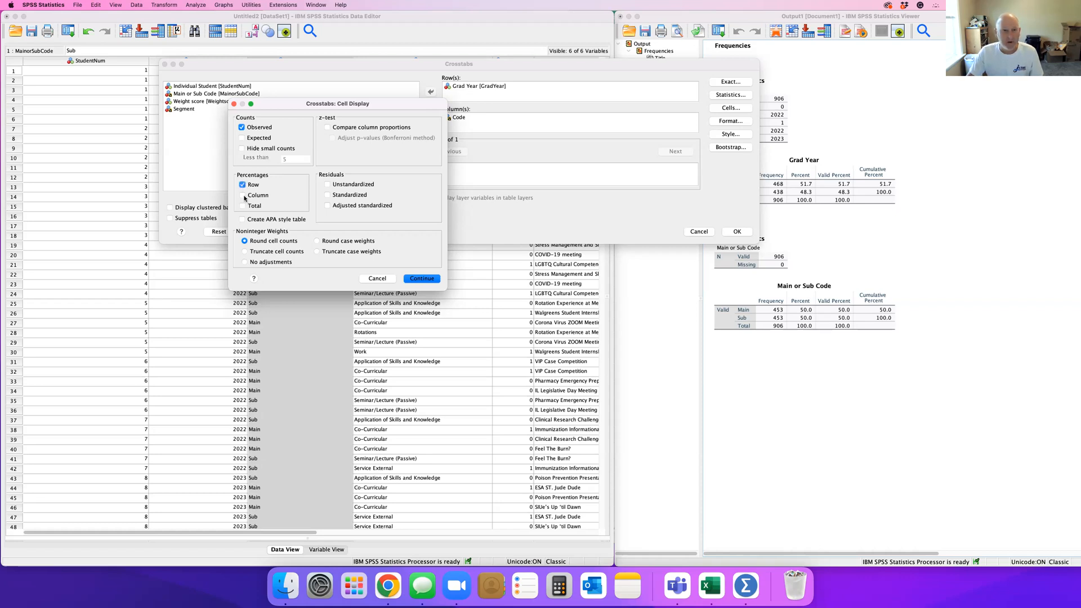
left_click(244, 196)
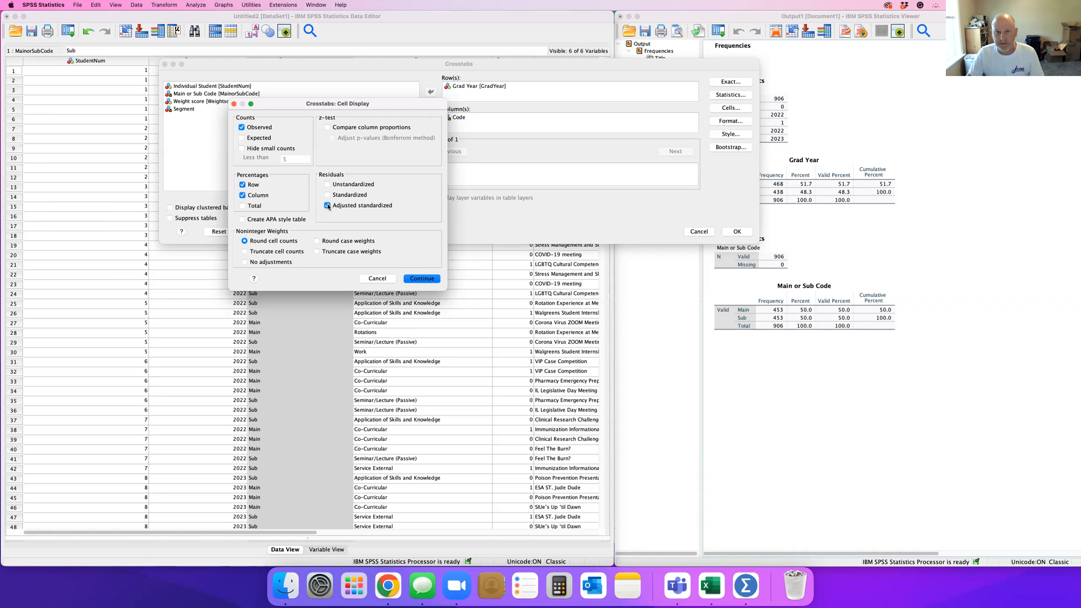
left_click(430, 279)
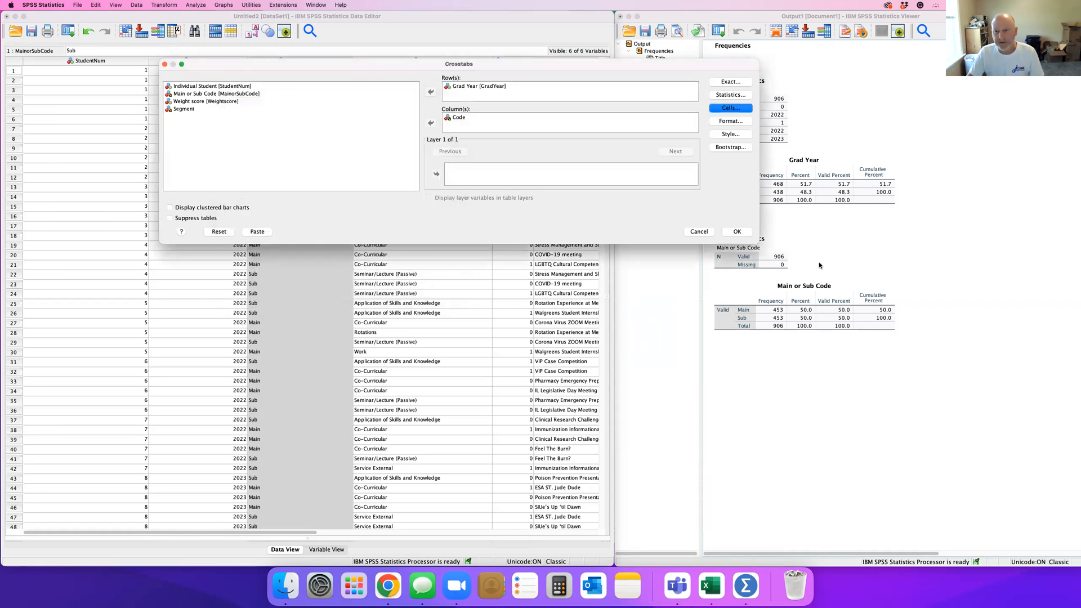
Run the crosstab, widen the output viewer to fit all code columns, and select the Grad Year by Code crosstabulation table
left_click(741, 232)
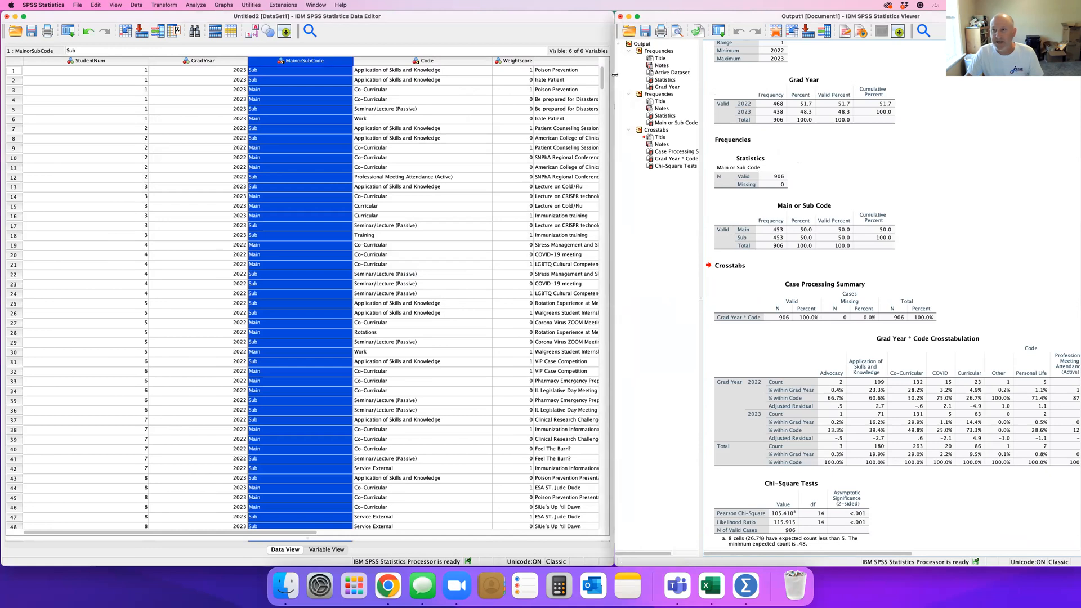
left_click_drag(240, 62, 179, 71)
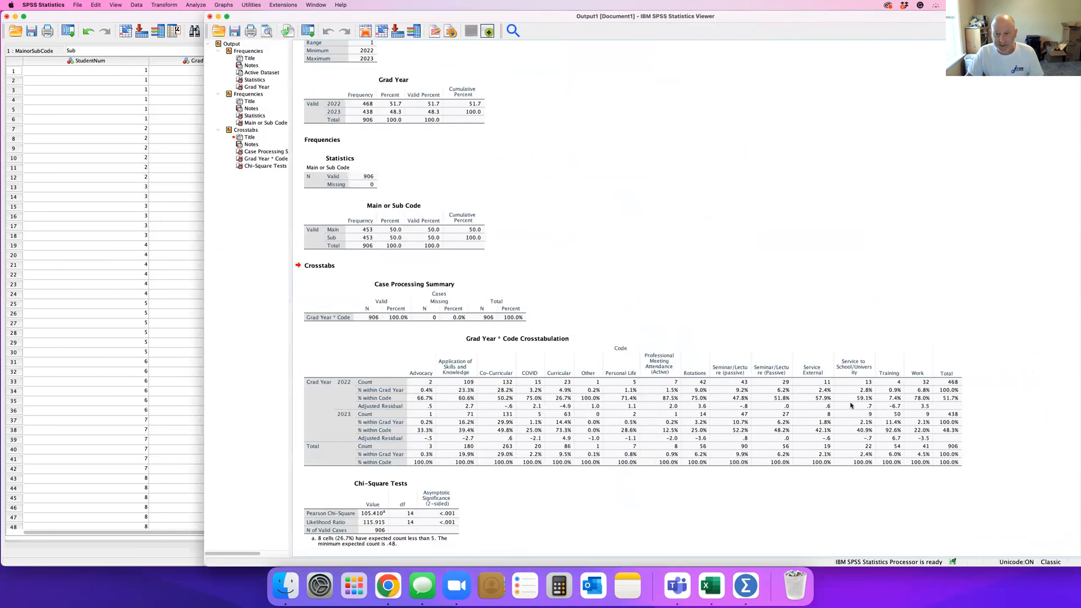
left_click(523, 384)
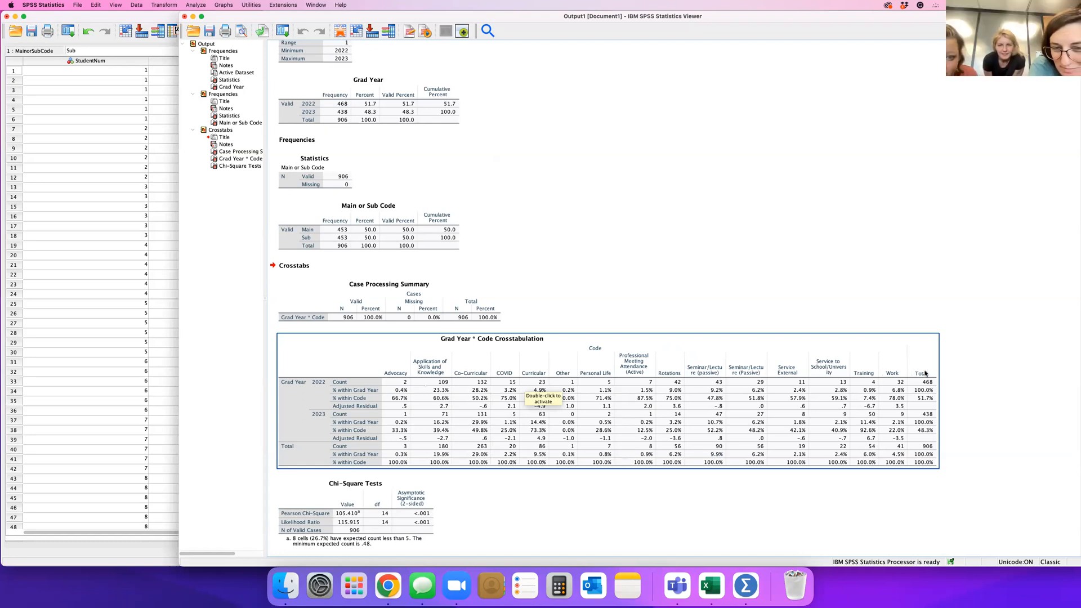
Examine the counts and percentages in the Grad Year by Code crosstabulation together with the Pearson Chi-Square result
left_click(315, 386)
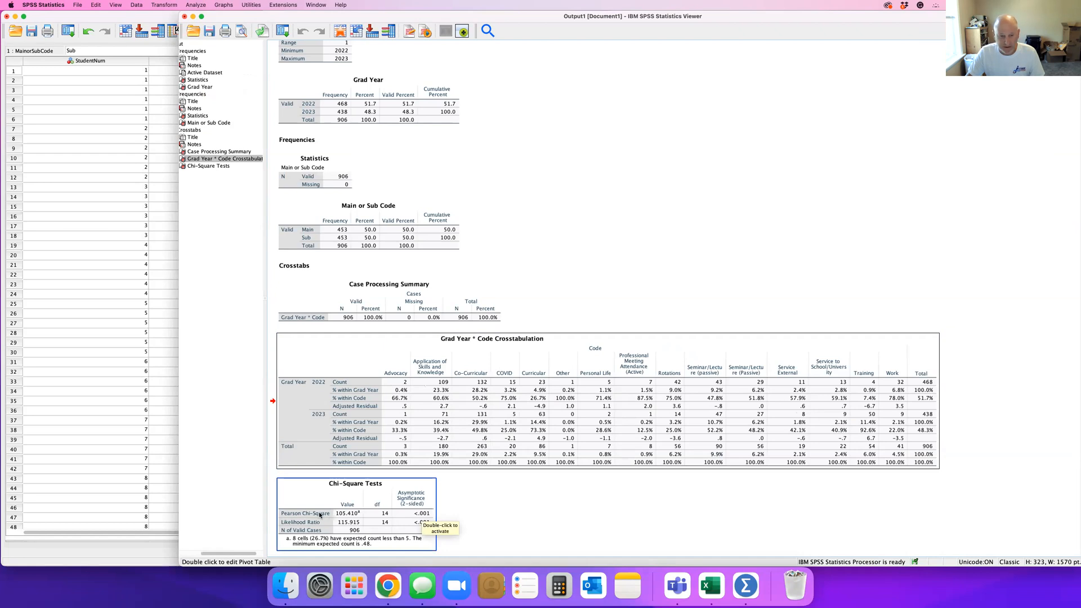
scroll(316, 511, "down", 1)
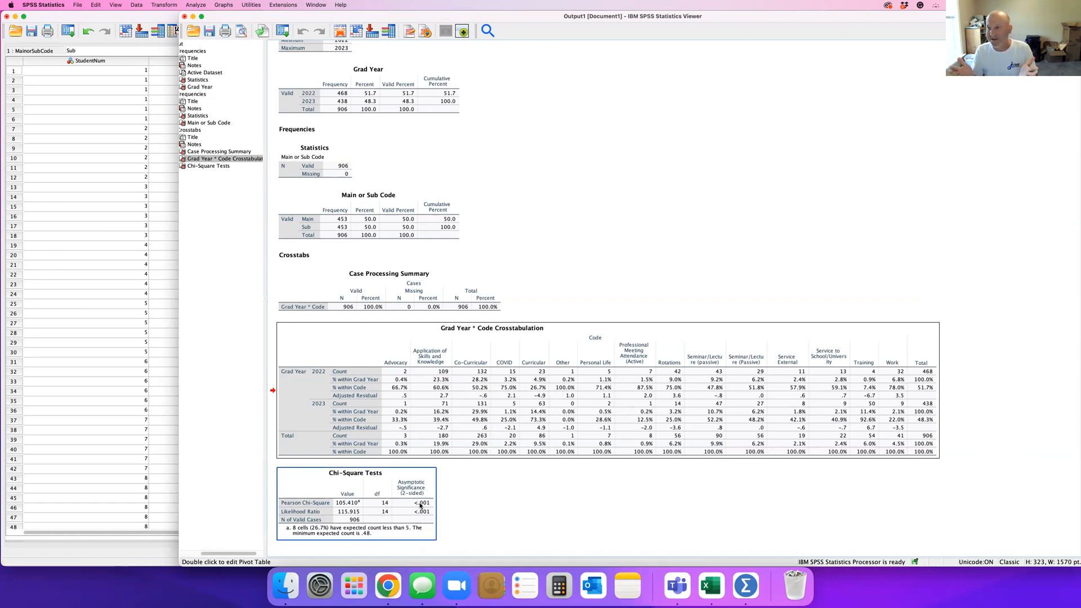
left_click(416, 409)
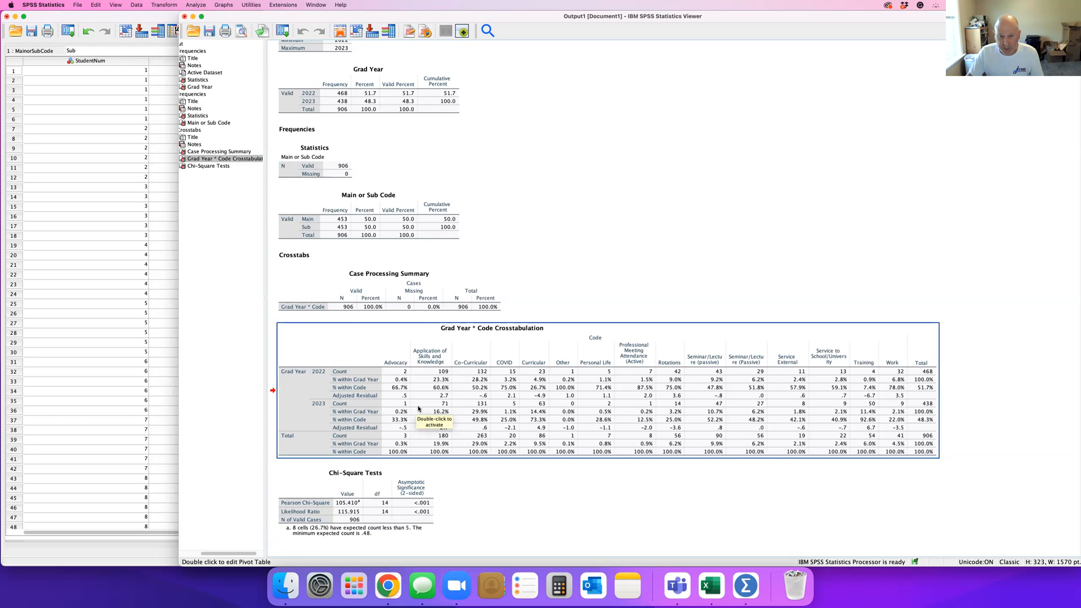
left_click(402, 383)
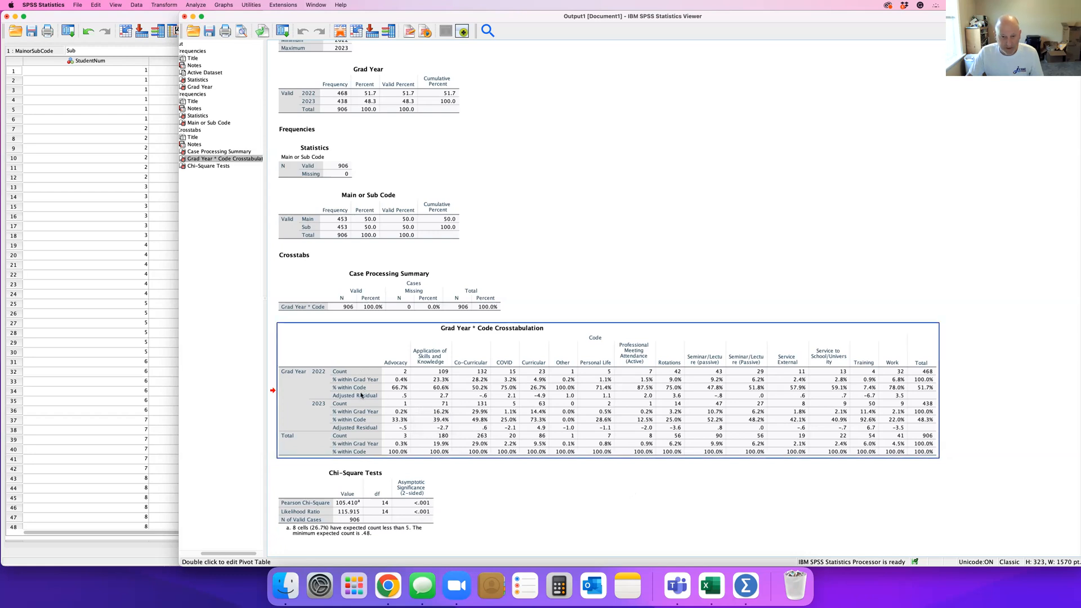
Switch to System Preferences and set the display resolution to Default for Display
left_click(319, 581)
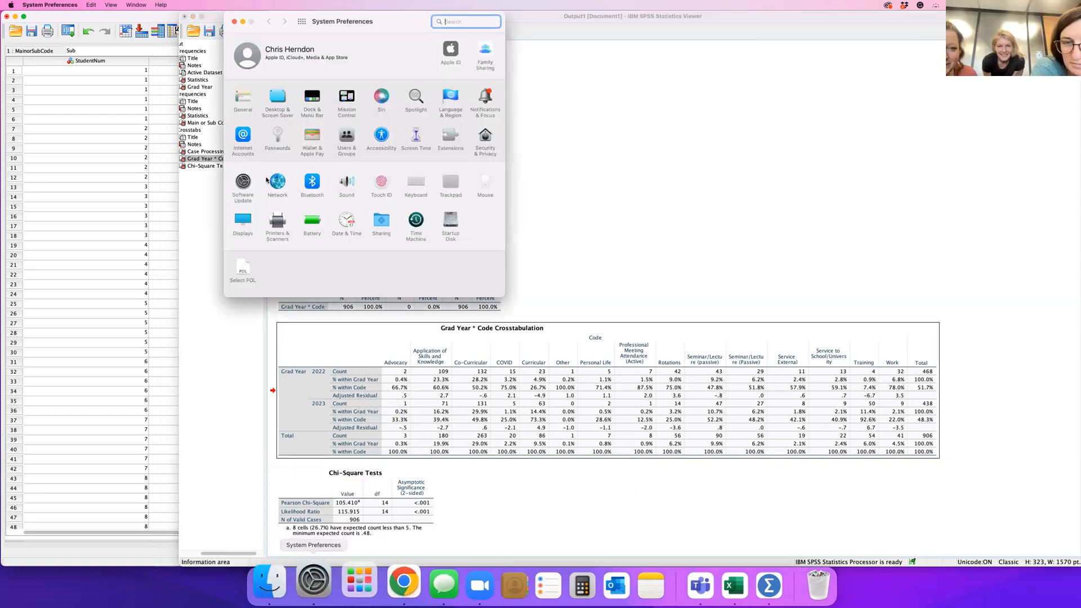
left_click(244, 222)
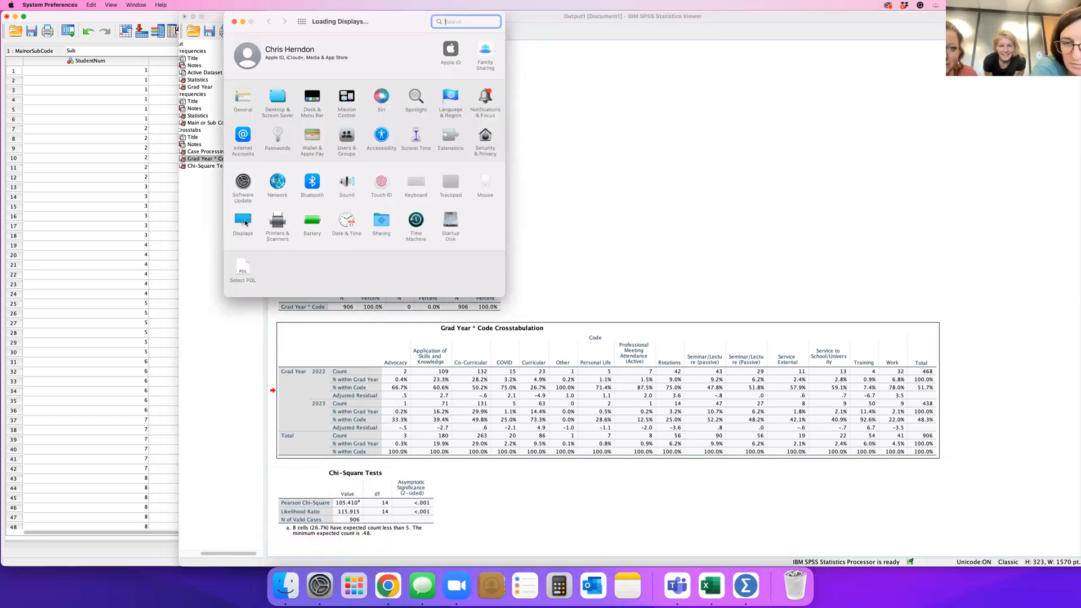
left_click(365, 76)
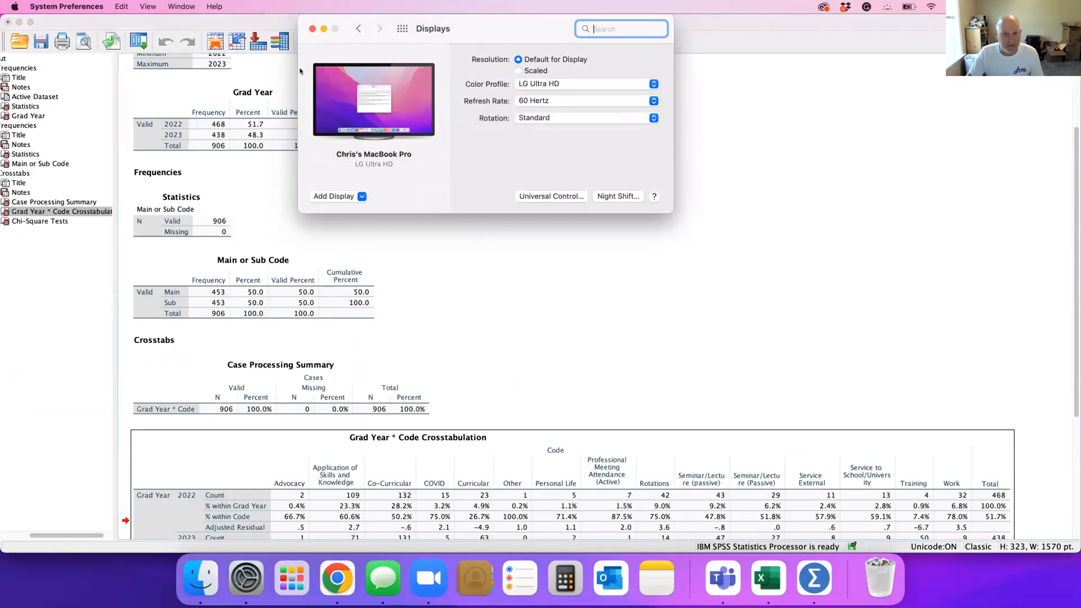
Return to the SPSS output and review the crosstab's adjusted residuals per code against the Chi-Square Tests significance
left_click(761, 374)
scroll(755, 371, "down", 5)
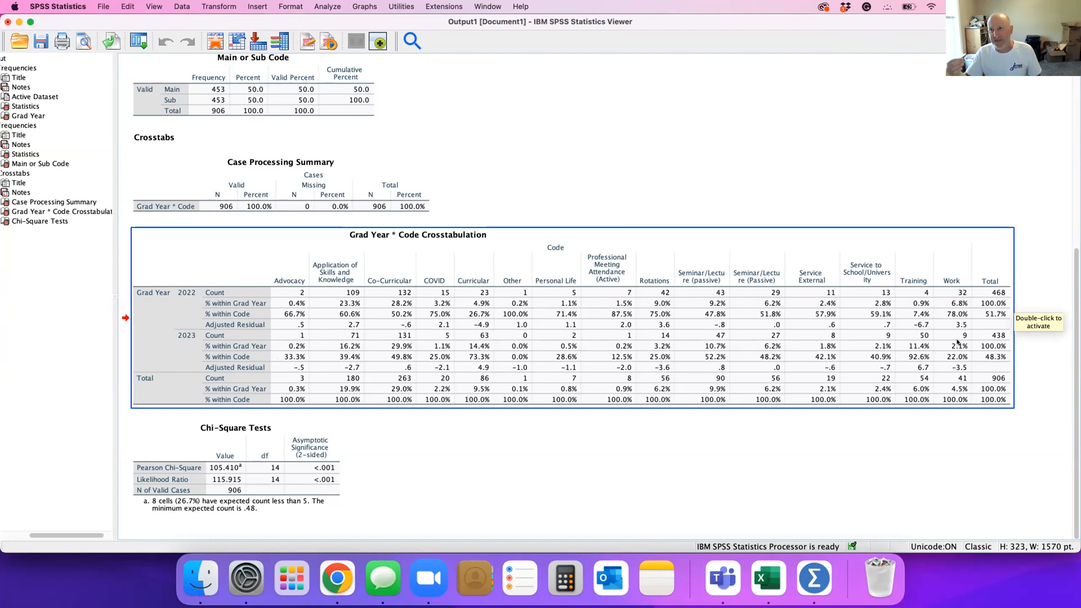
left_click(307, 467)
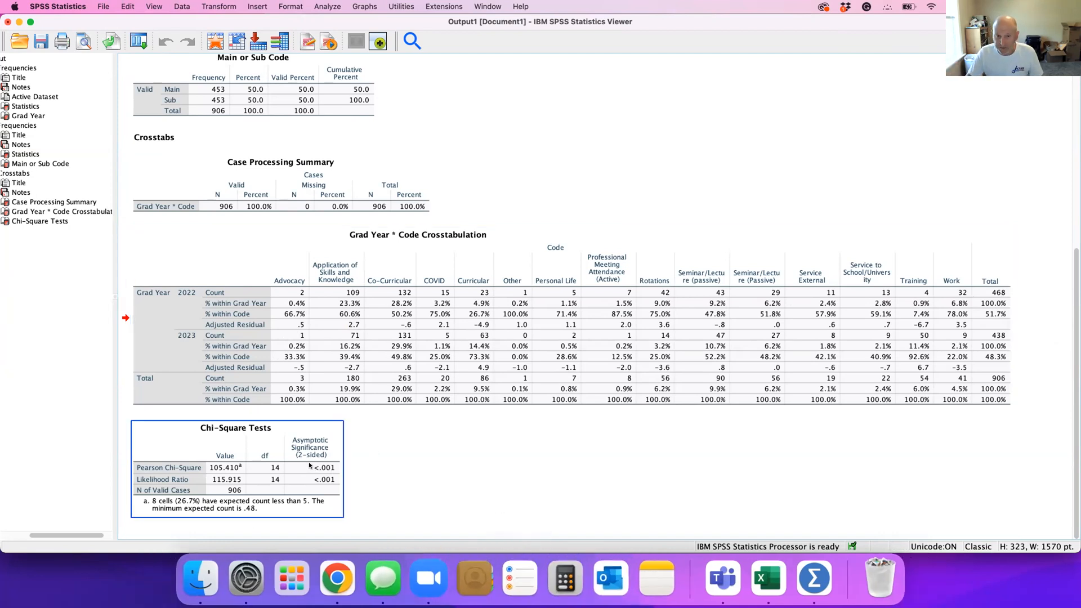
left_click(344, 325)
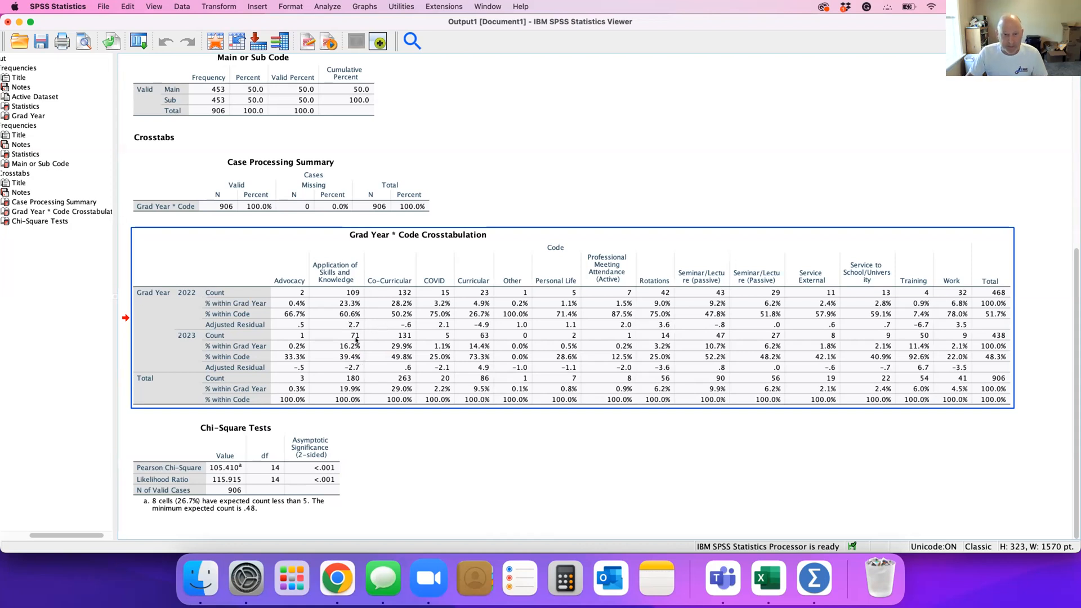
Open the Grad Year by Code crosstabulation for editing and inspect the cell formats in the Application of Skills and Knowledge column
left_click(339, 268)
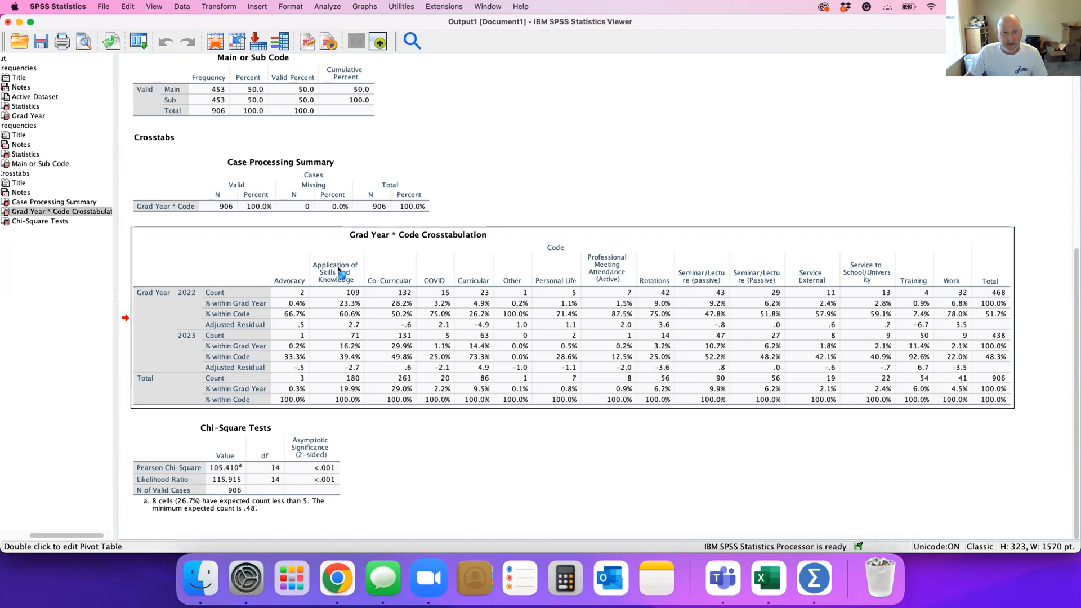
double_click(341, 273)
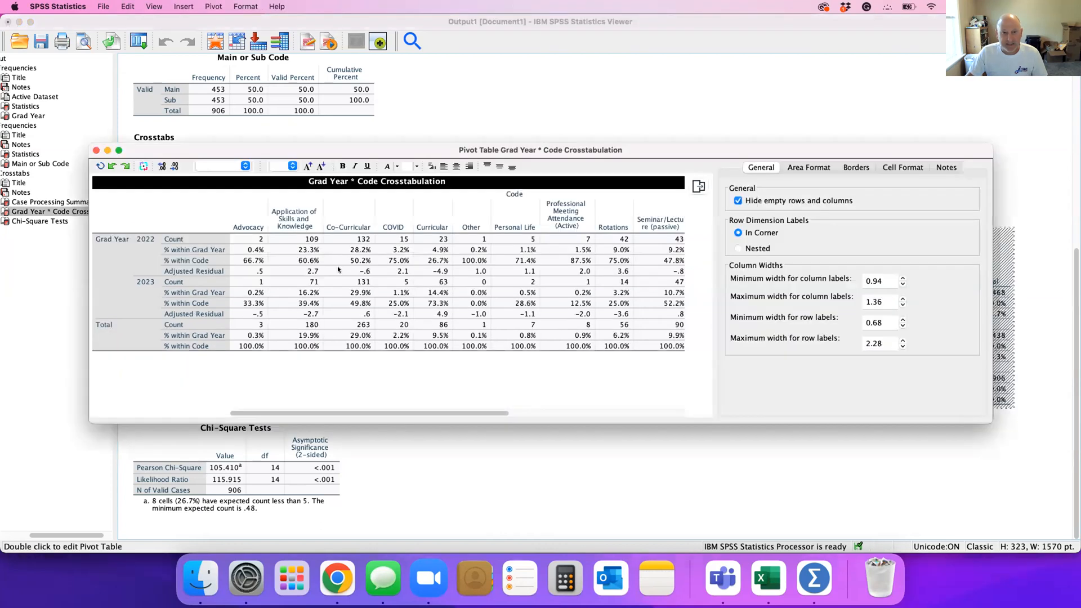
left_click(299, 215)
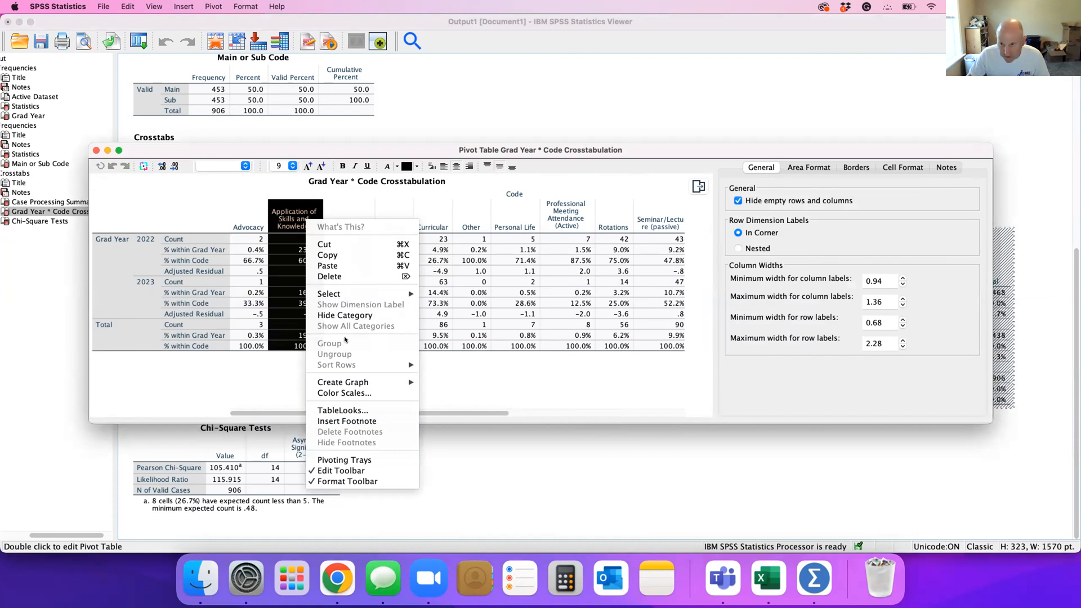
left_click(618, 379)
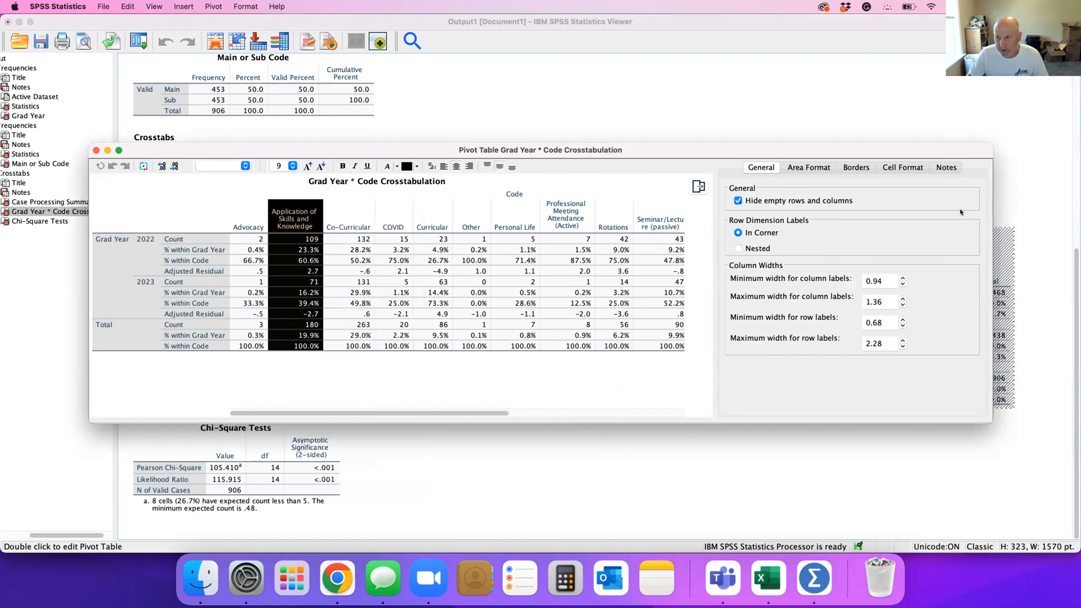
left_click(904, 166)
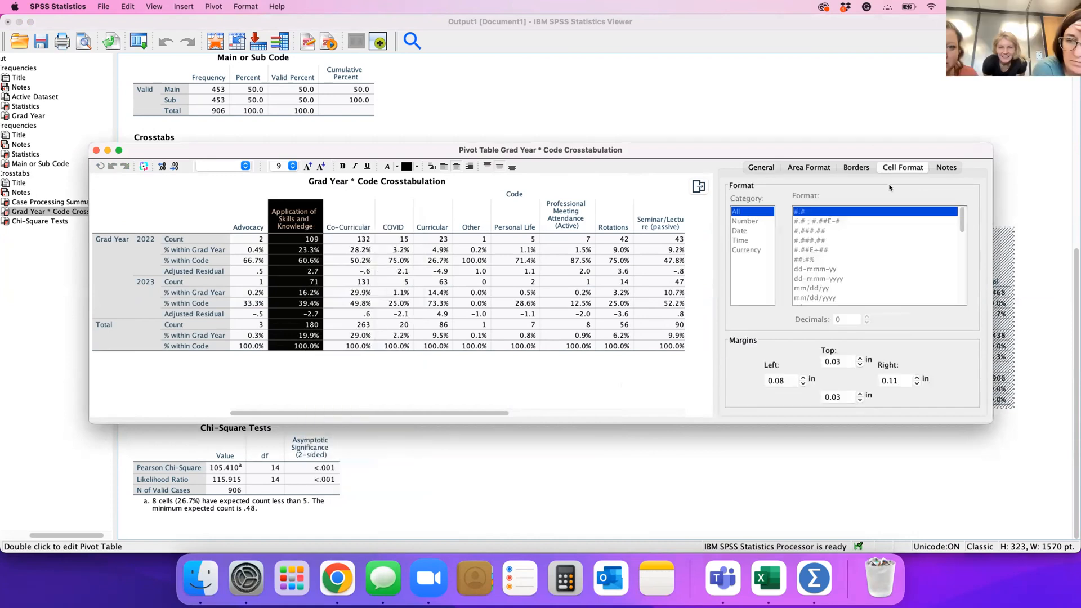
left_click(295, 292)
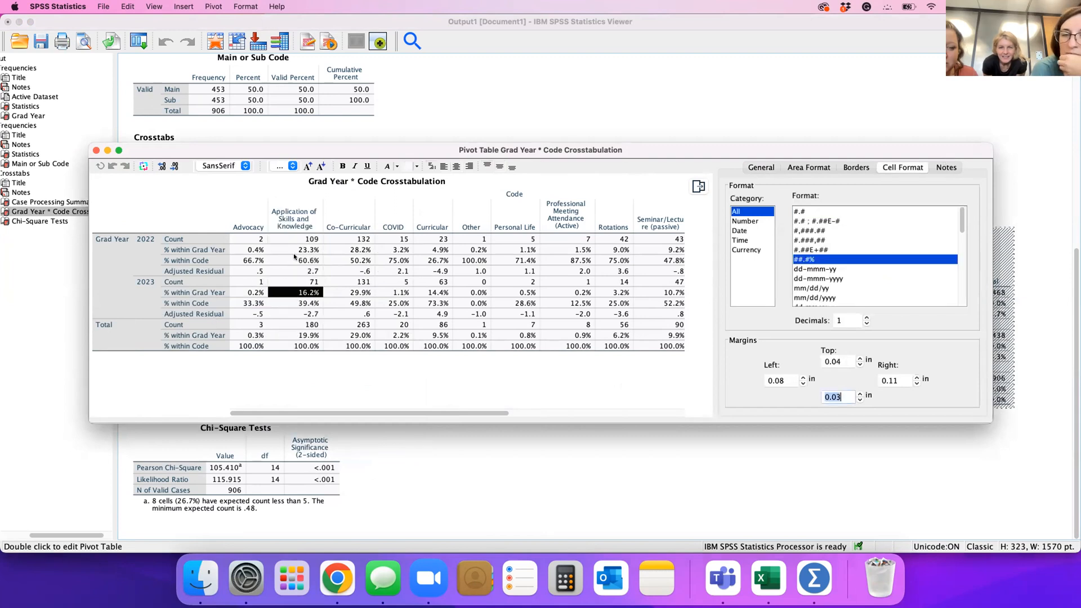
left_click(296, 236)
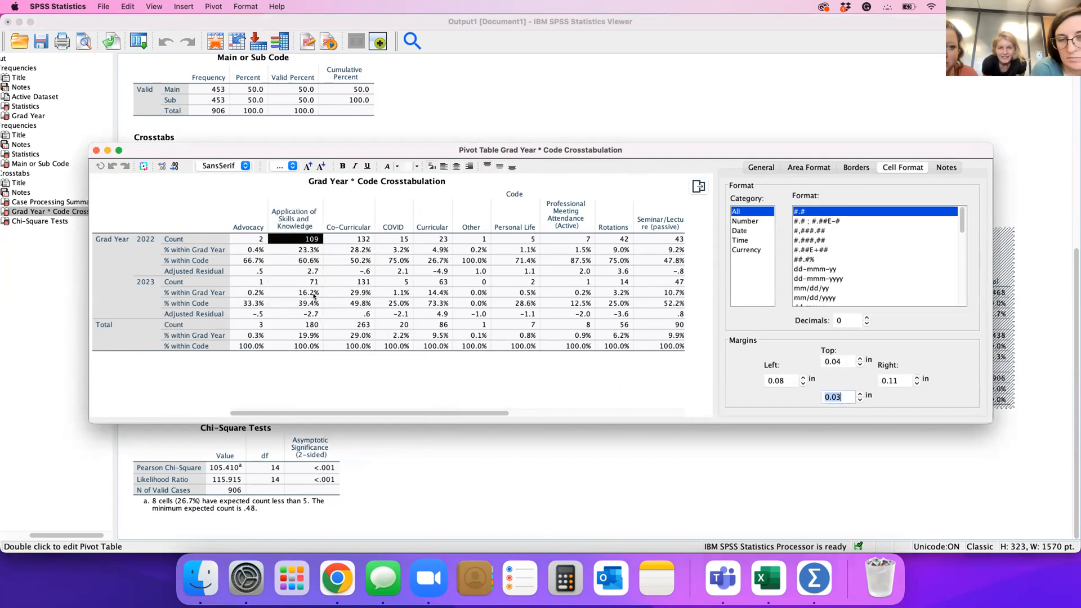
left_click(296, 271)
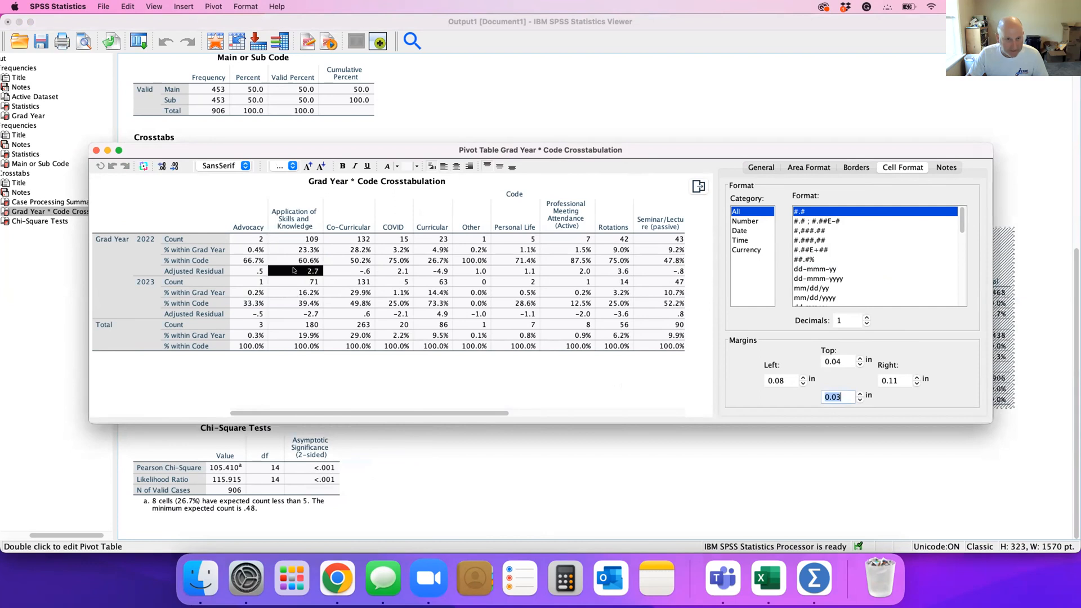
right_click(297, 271)
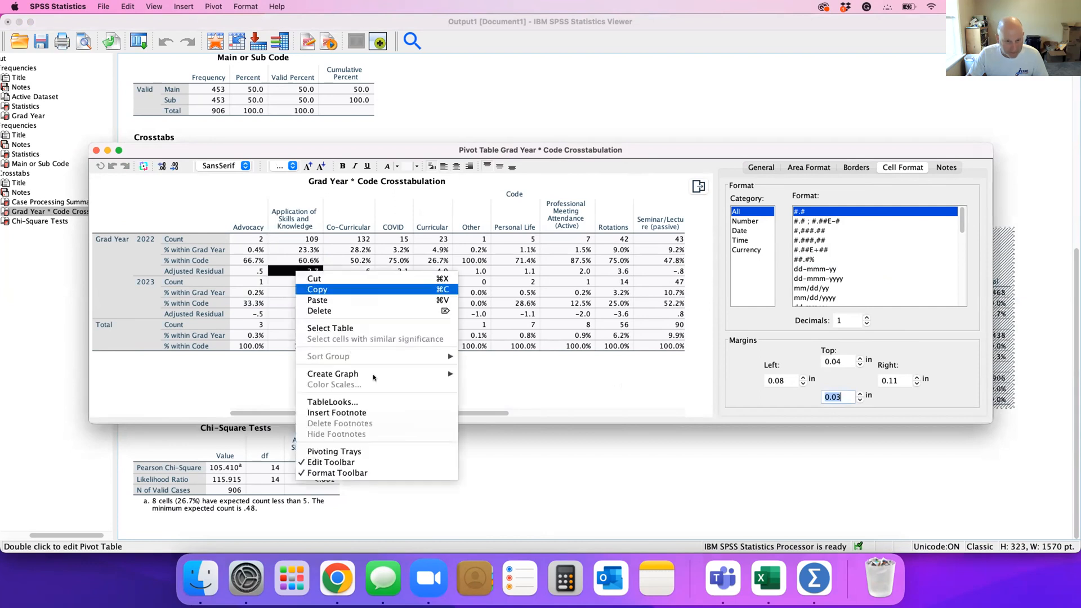
left_click(340, 402)
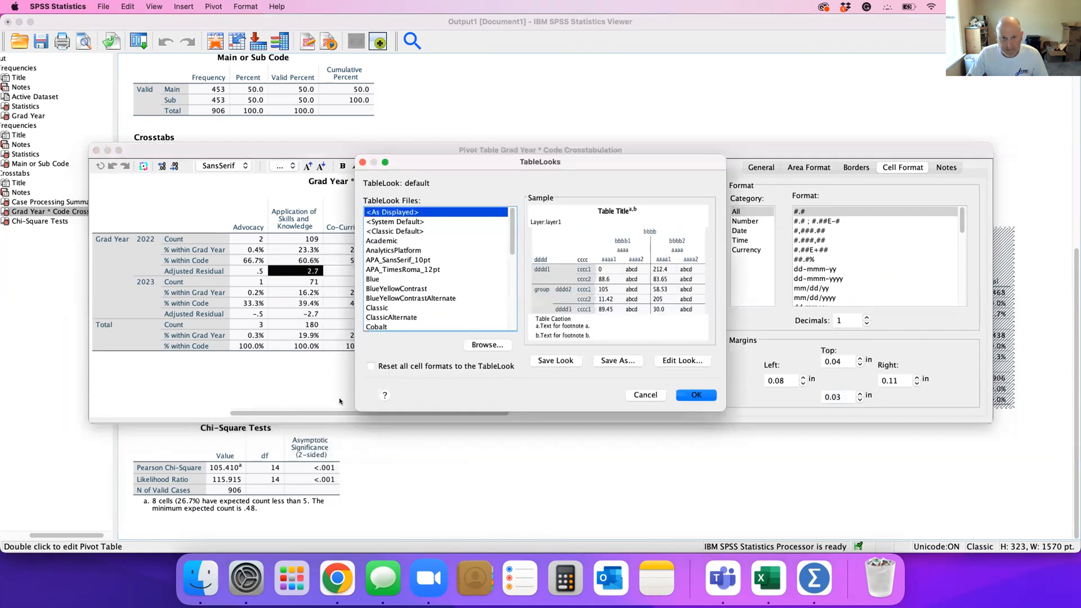
left_click(646, 394)
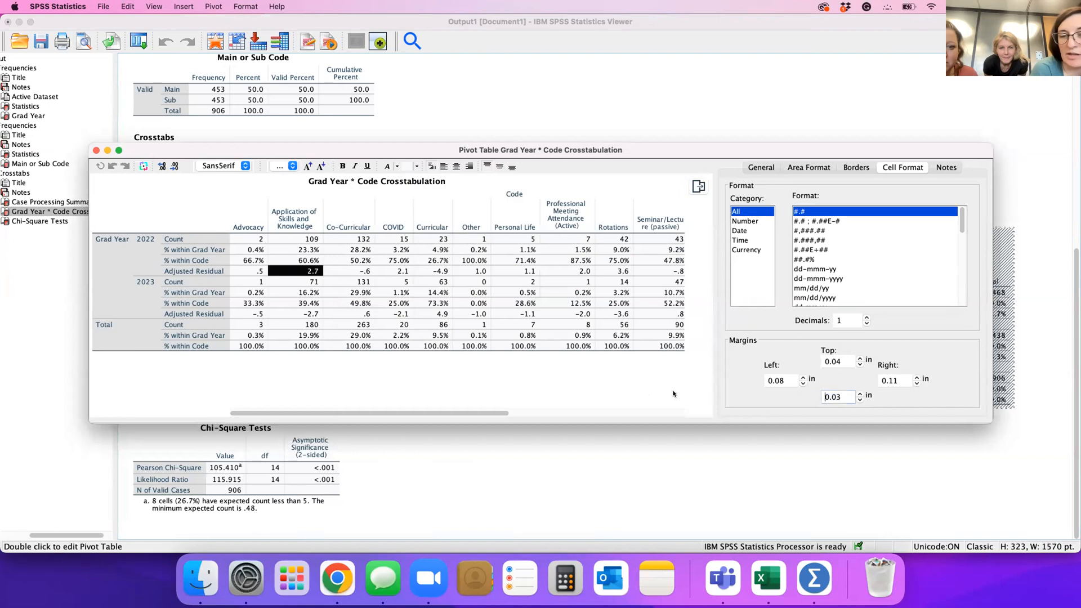
Try a red background (239, 51, 56) for the Application of Skills and Knowledge column, and undo the color change
left_click(817, 168)
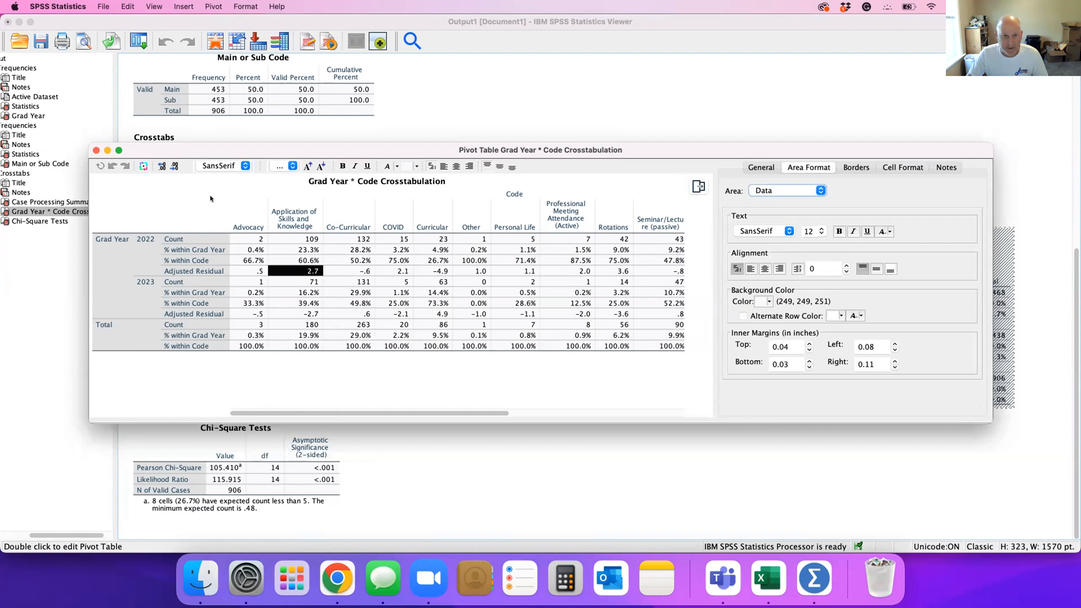
left_click(300, 220)
left_click_drag(301, 239, 275, 309)
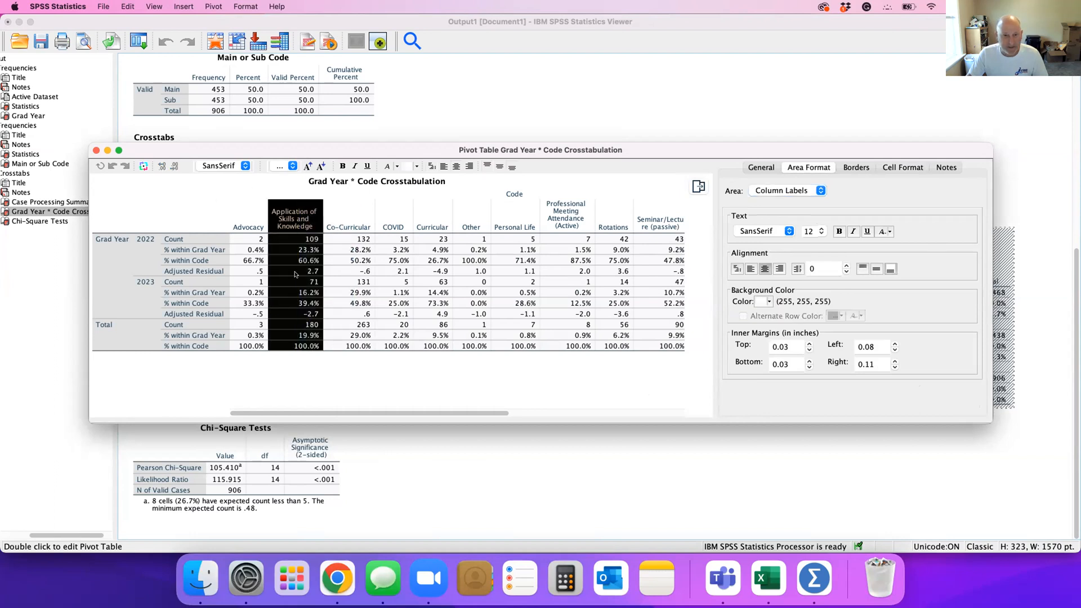
left_click(769, 299)
left_click(773, 374)
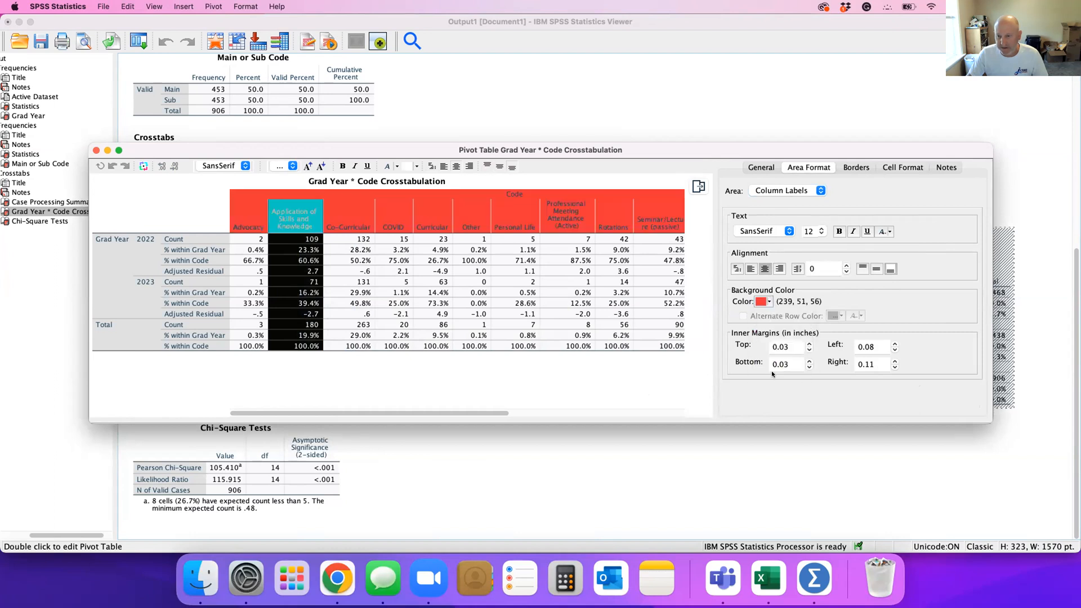
key("super+z")
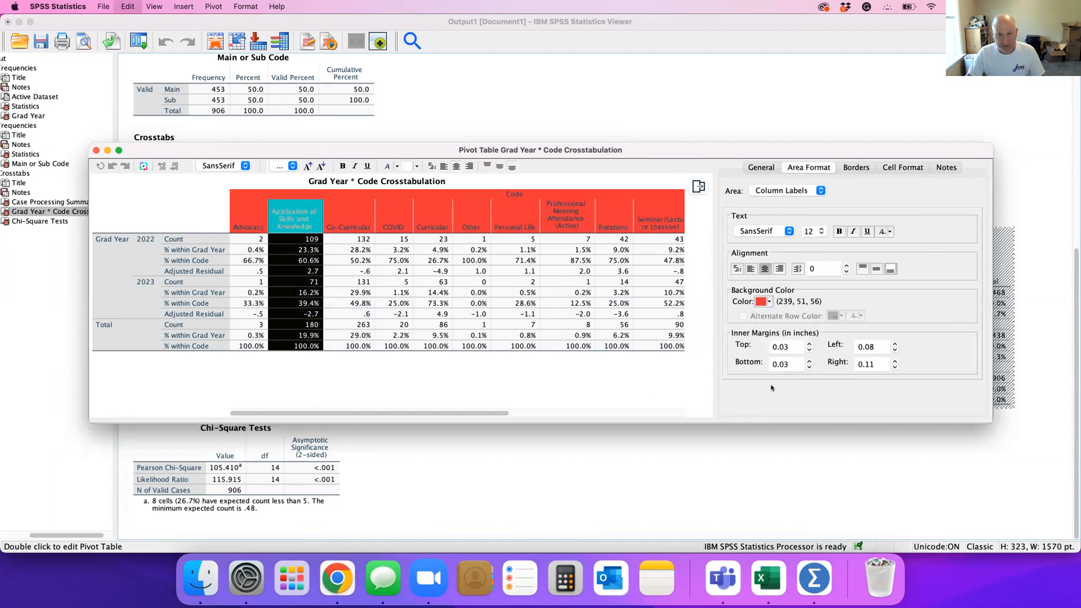
Try selecting the 2022 Adjusted Residual row label in the crosstab, and close the pivot table editor
left_click(295, 219)
left_click(297, 271)
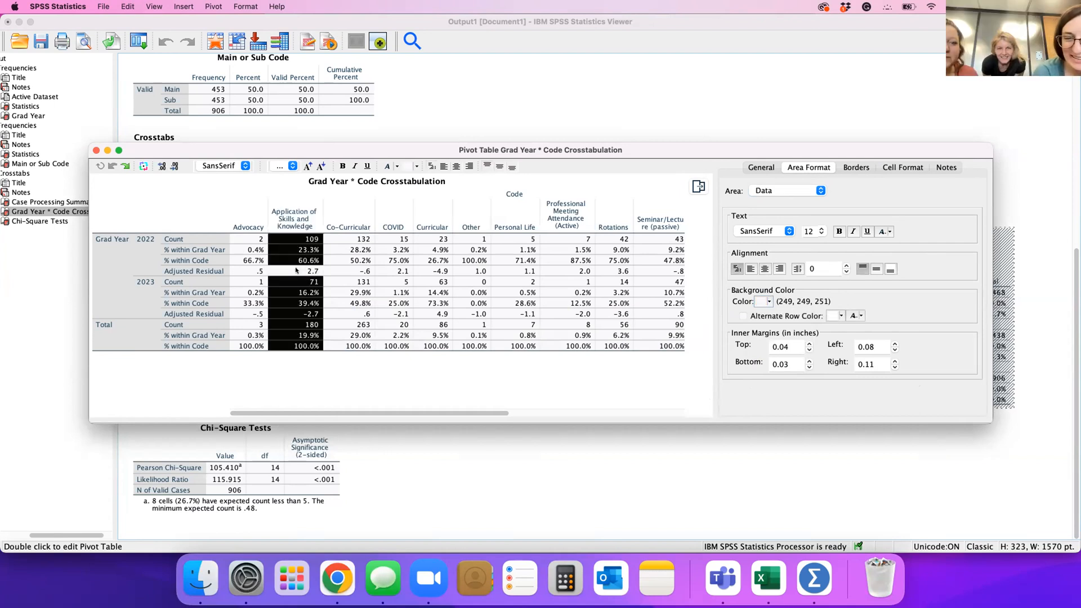
left_click(195, 271)
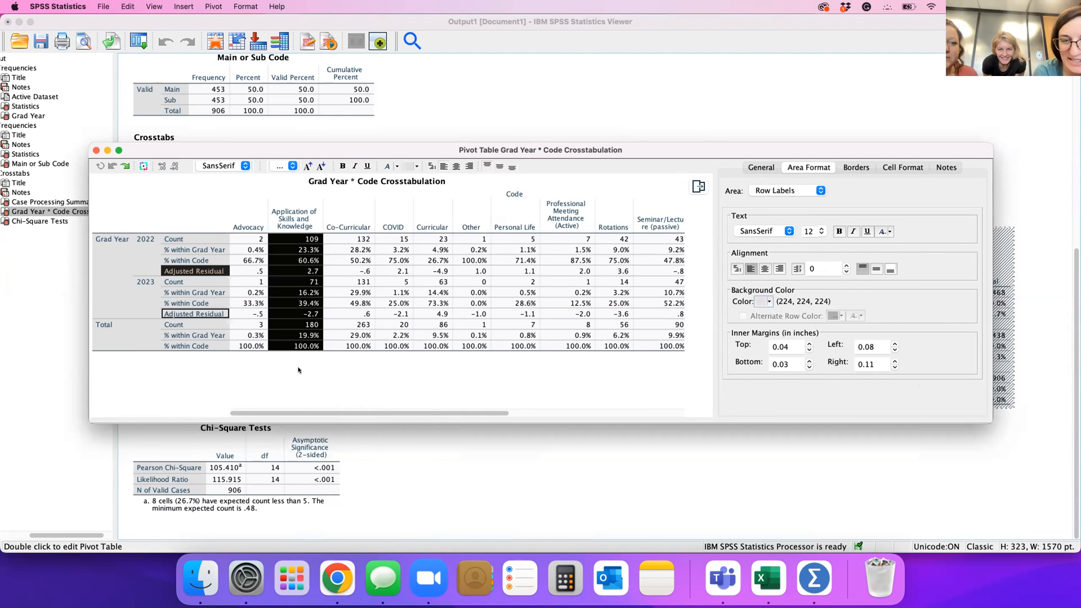
left_click(96, 150)
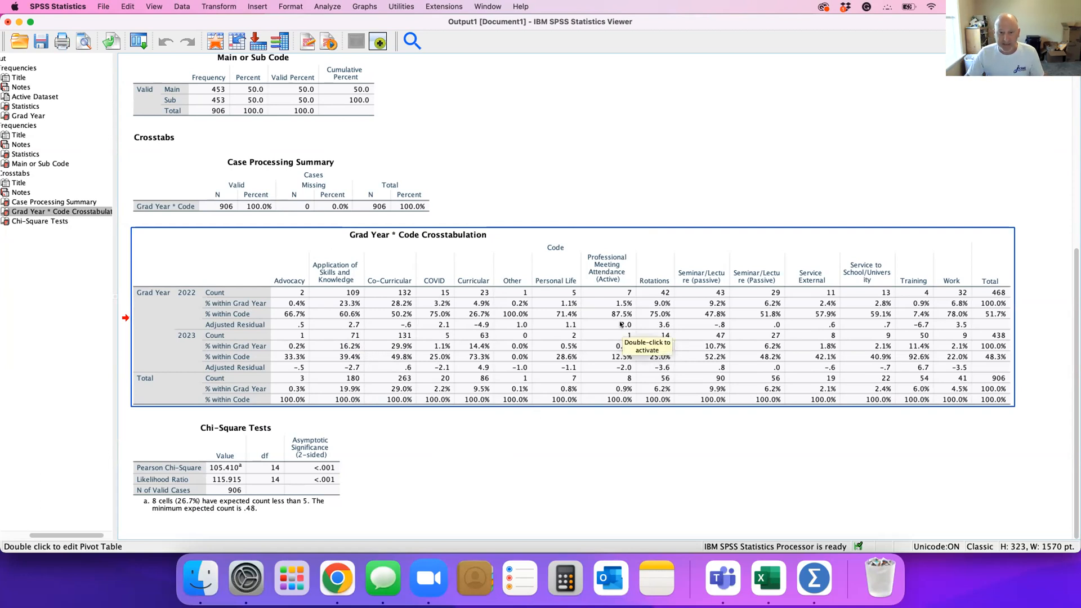
Narrow the output viewer to uncover the Data Editor, and close the Displays preferences window
left_click(510, 464)
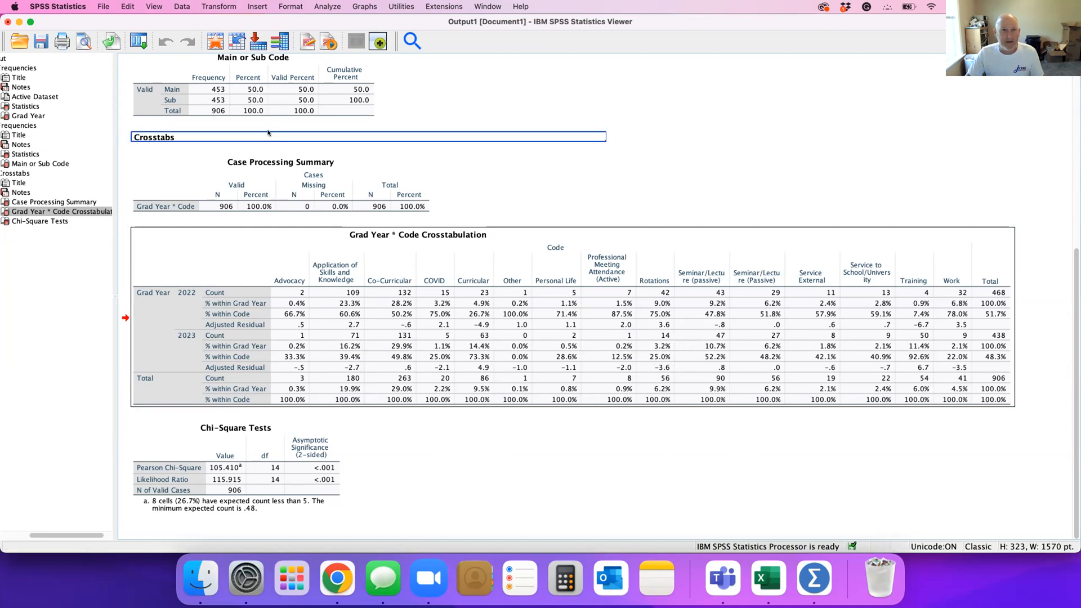
left_click_drag(3, 33, 726, 35)
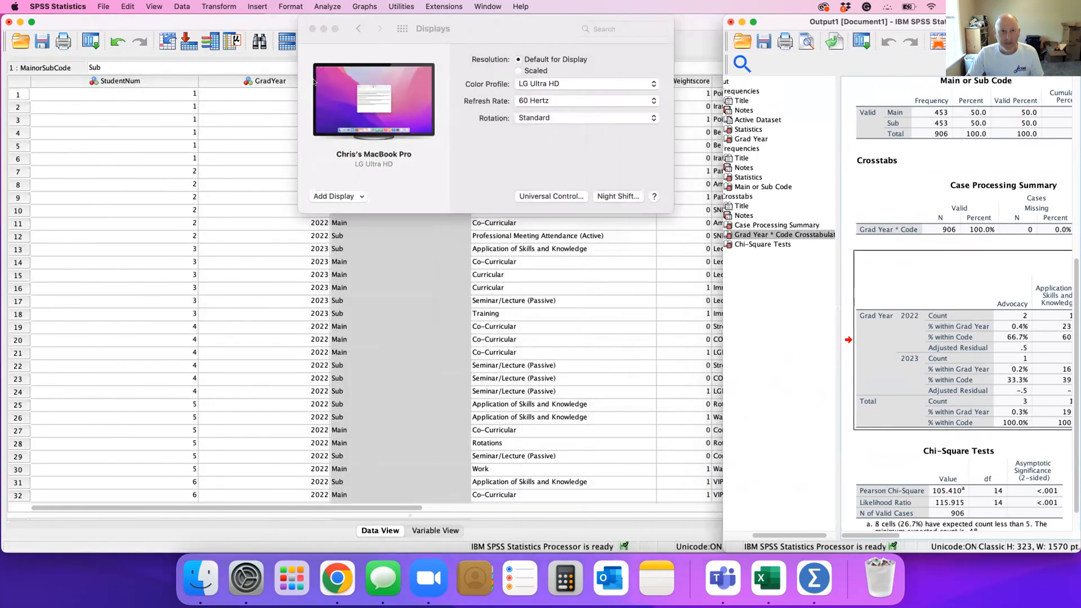
left_click(457, 208)
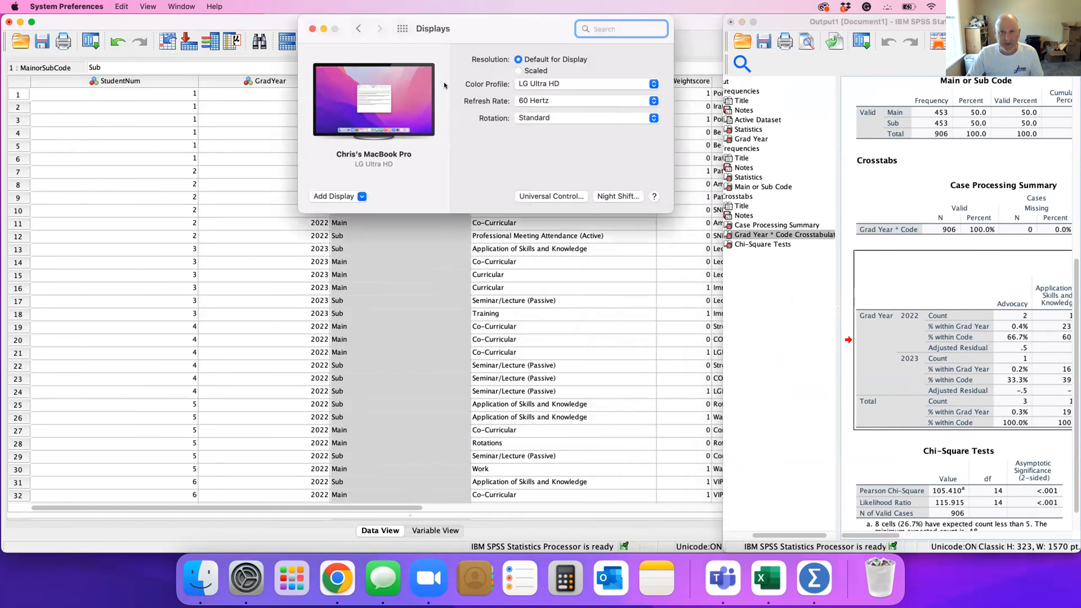
left_click(311, 27)
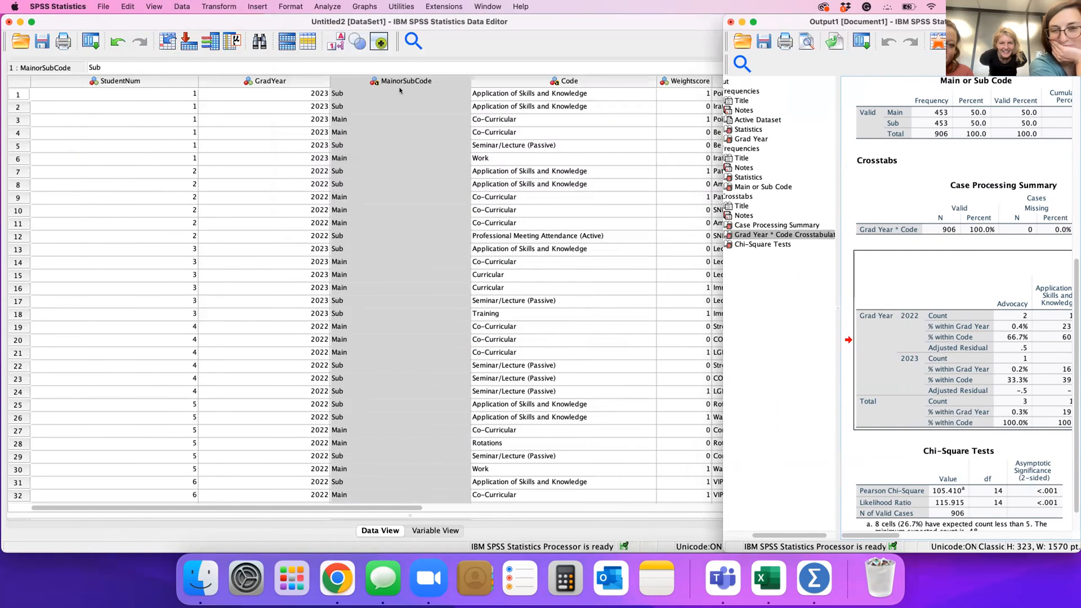
left_click(344, 80)
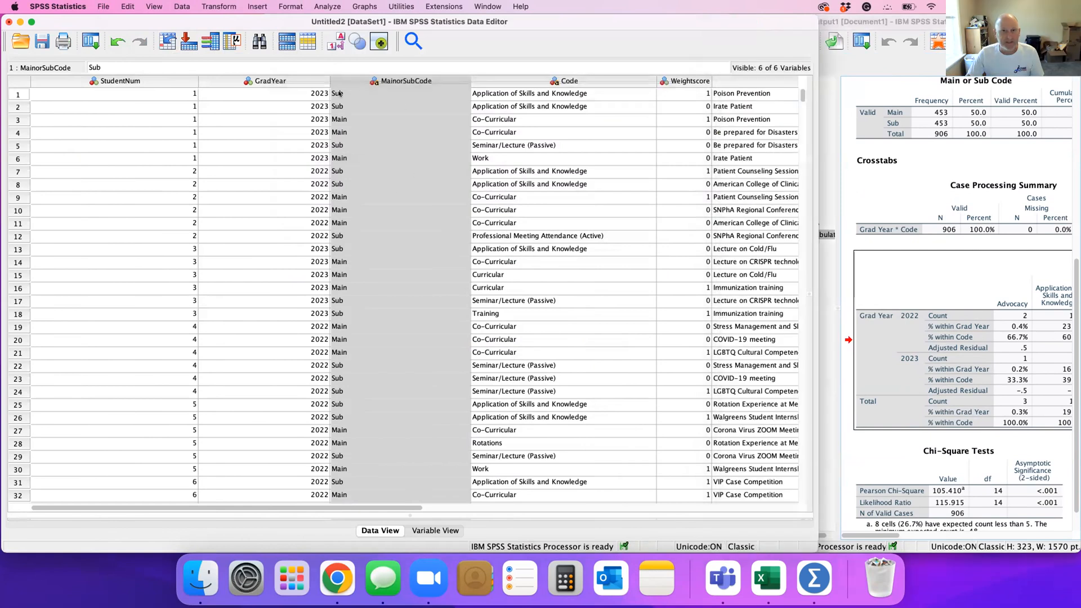
left_click(1023, 381)
scroll(1025, 383, "right", 3)
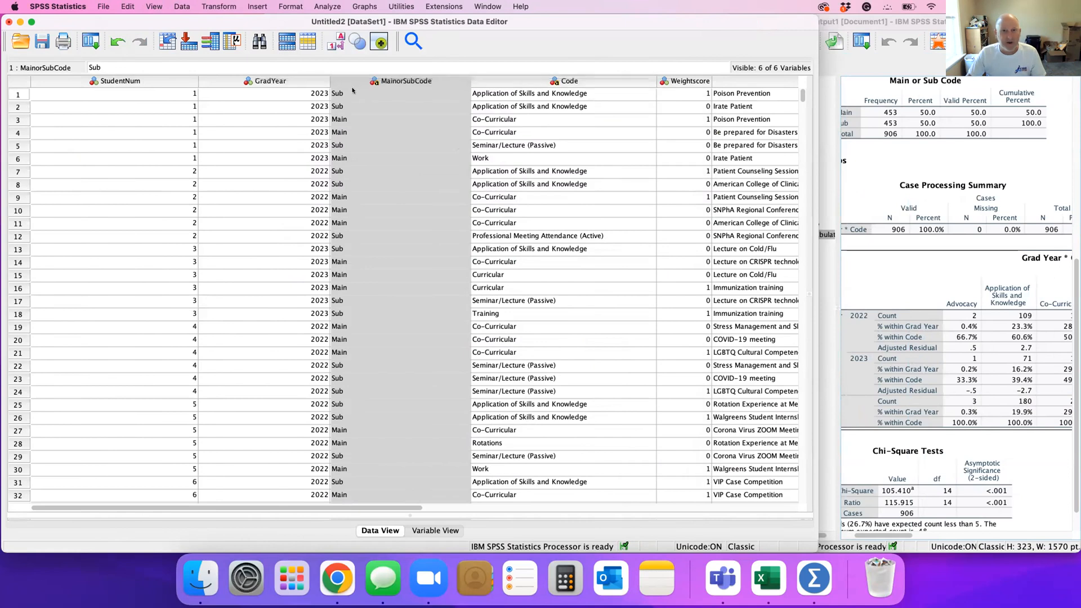
left_click(183, 7)
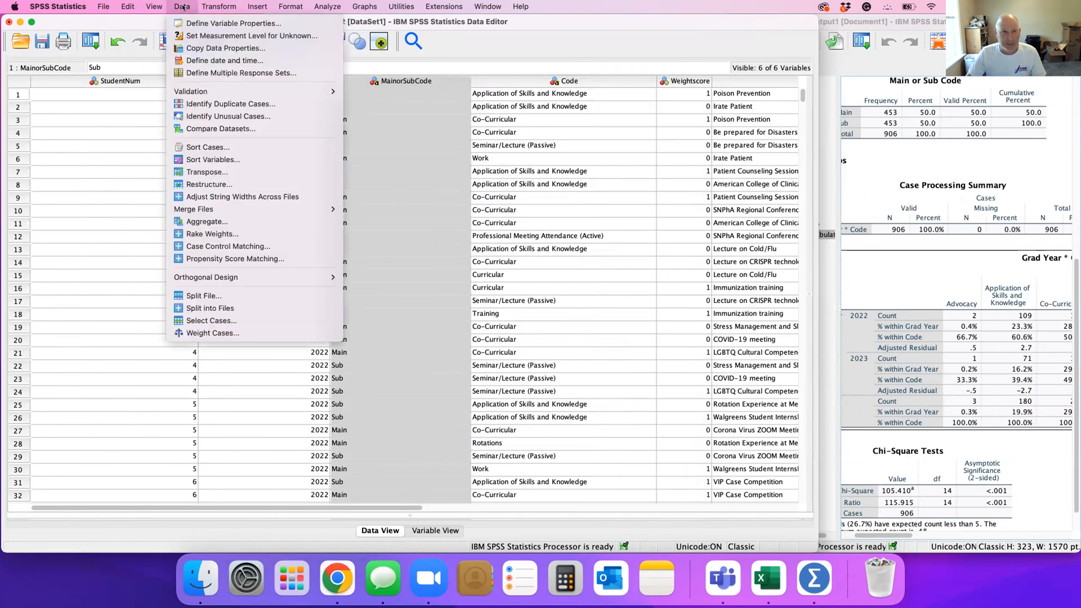
left_click(125, 23)
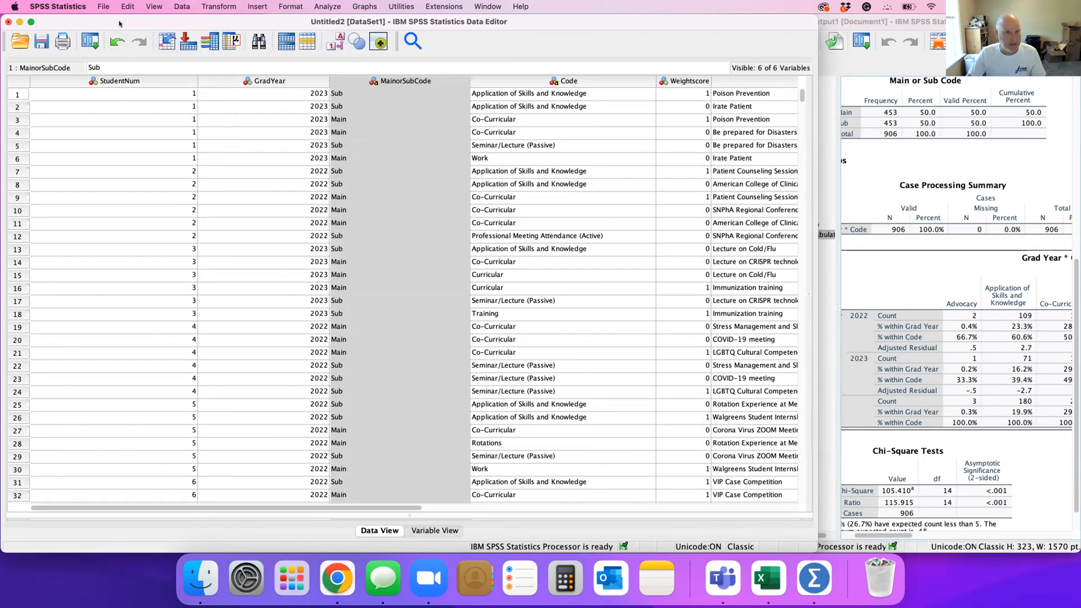
Save the output document to the Desktop as 3coolgals
left_click(103, 6)
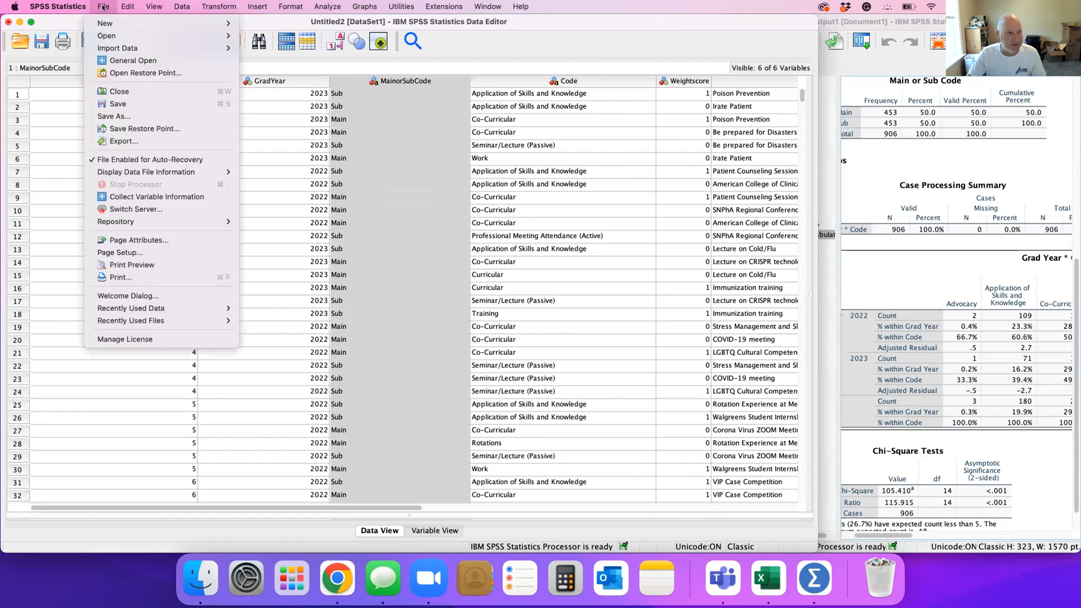
left_click(141, 116)
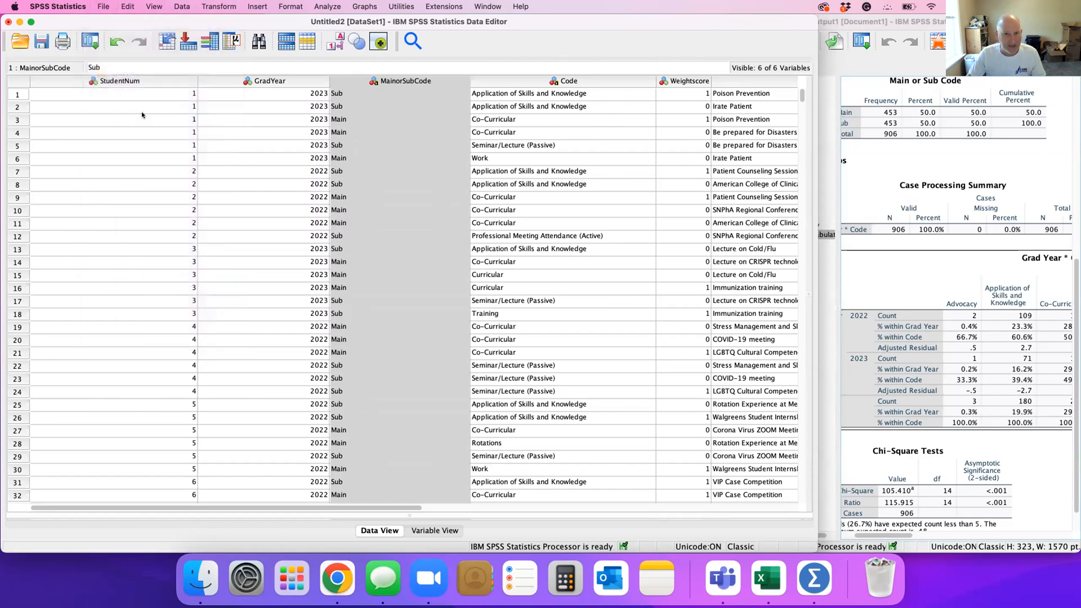
left_click(349, 142)
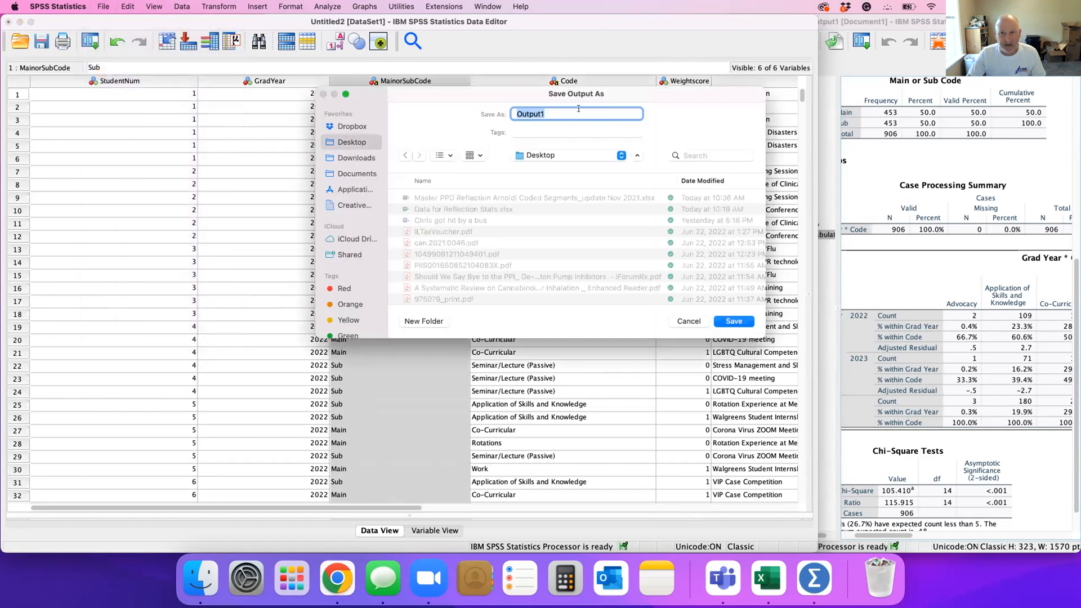
key("super+a")
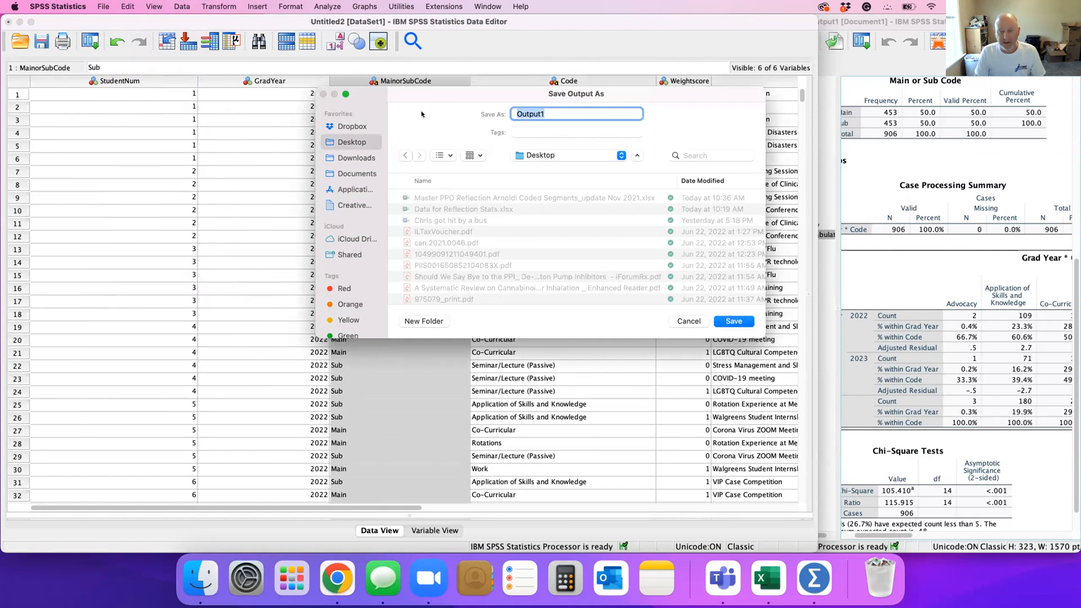
type("3coolgals")
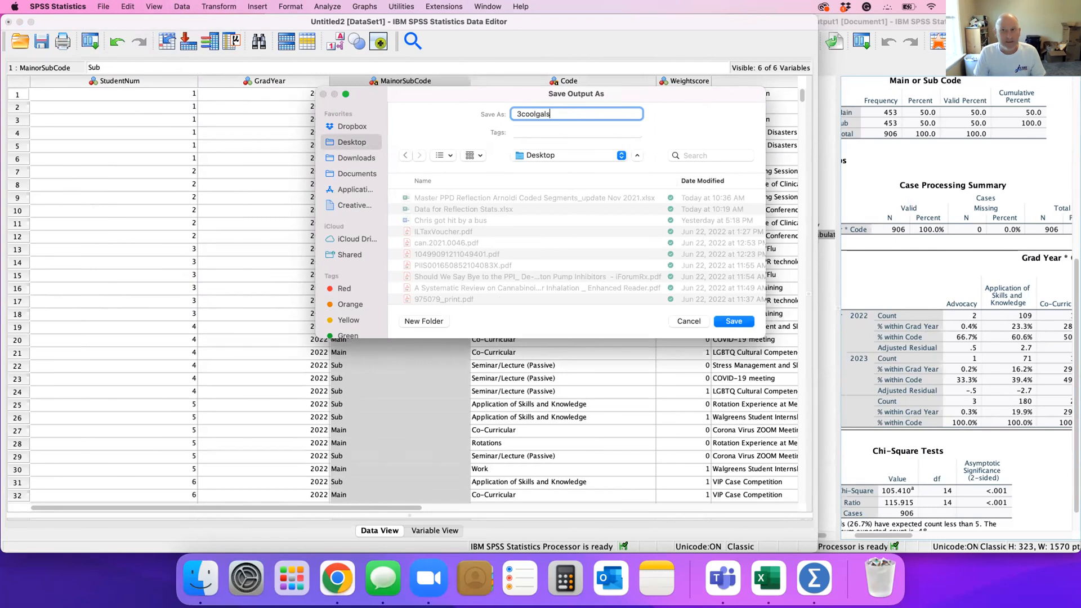
key("Return")
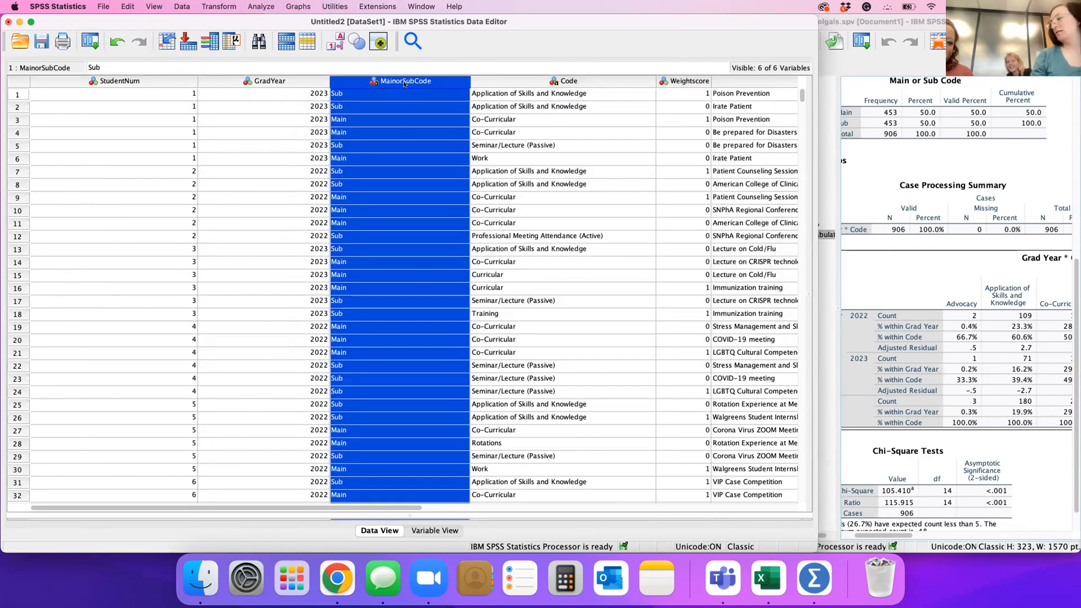
Copy the active dataset into a new Data Editor window and move that window clear of the original
left_click(183, 7)
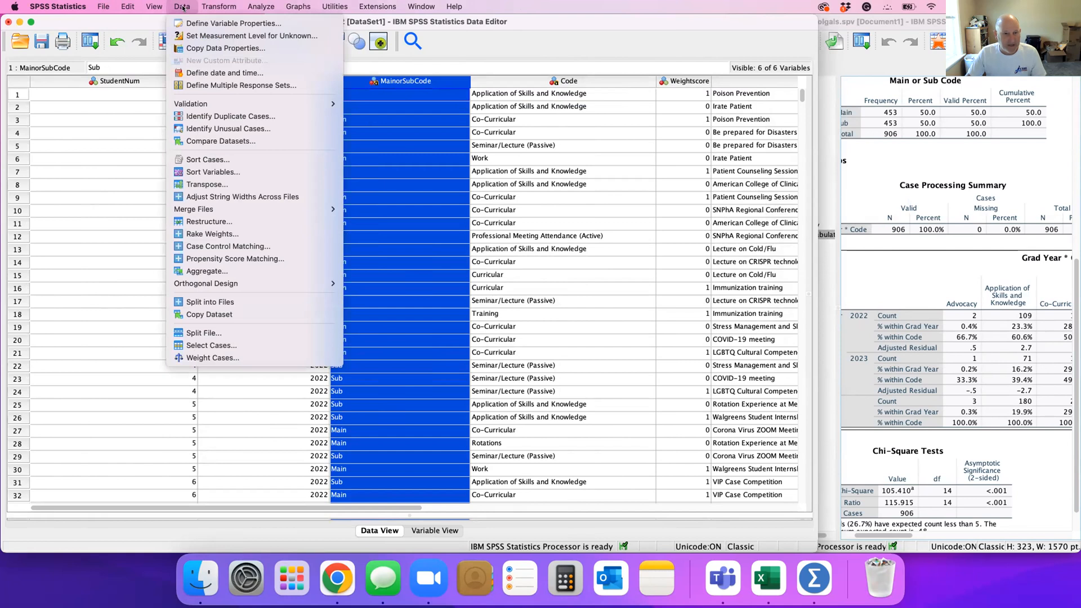
left_click(231, 315)
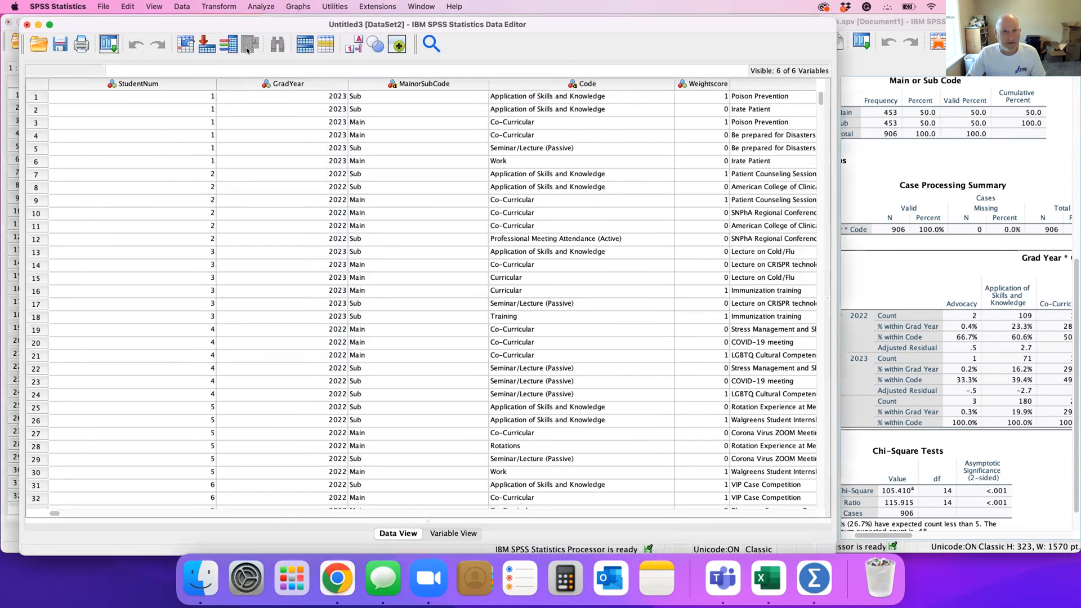
left_click_drag(216, 23, 430, 96)
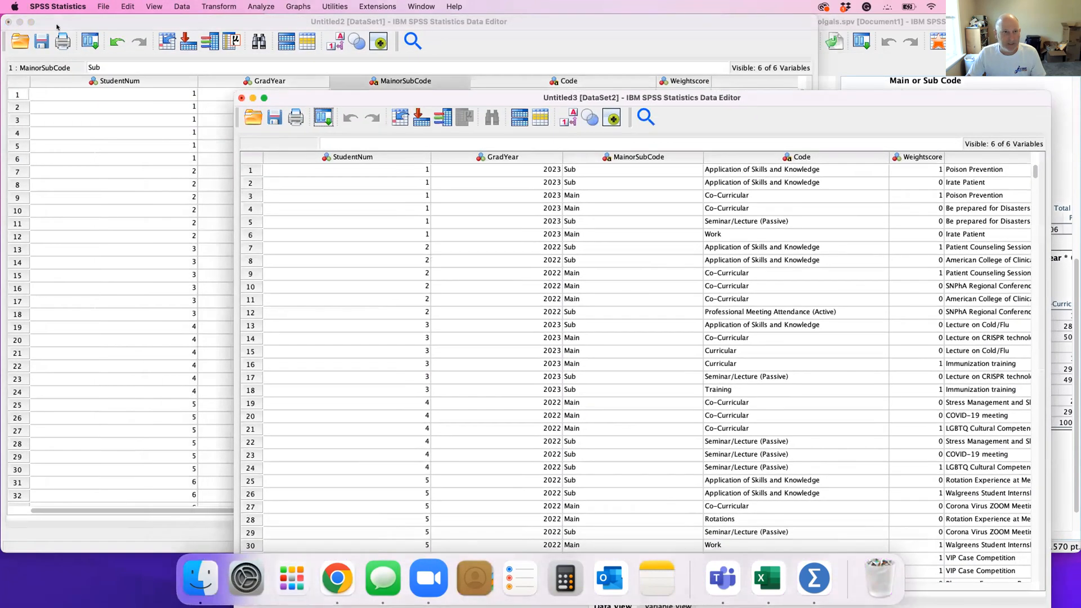
Switch between the original and copied data windows, and close the copied dataset without saving it
left_click(106, 19)
right_click(818, 574)
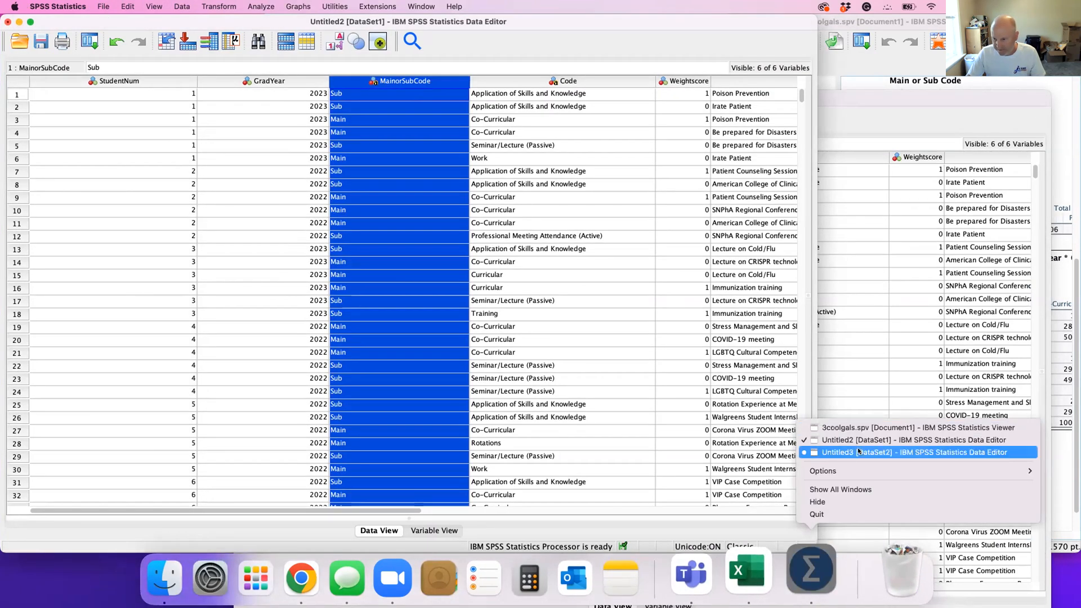
left_click(877, 453)
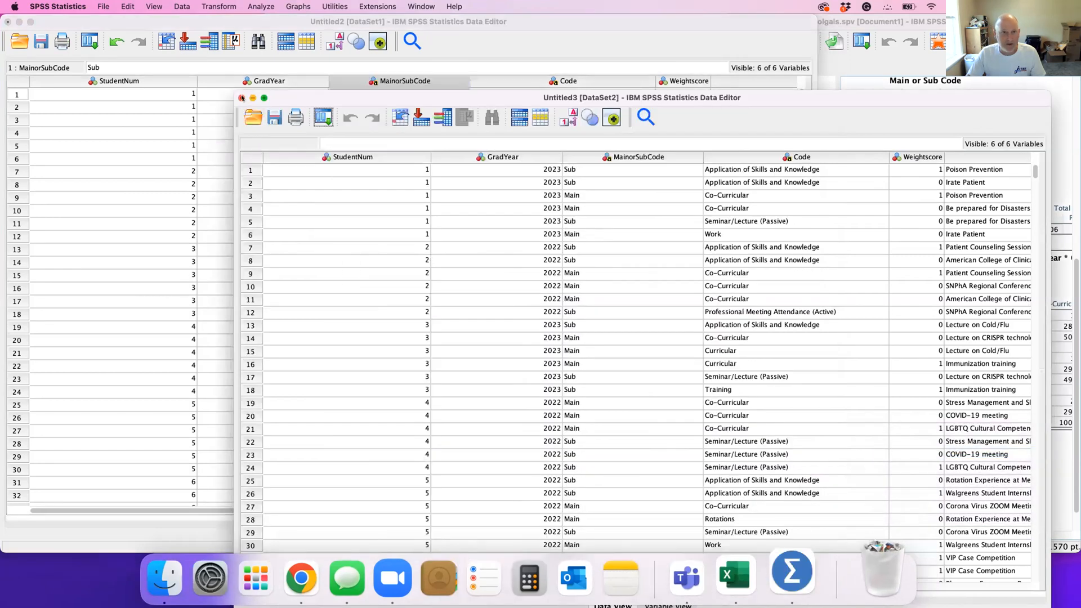
left_click(241, 98)
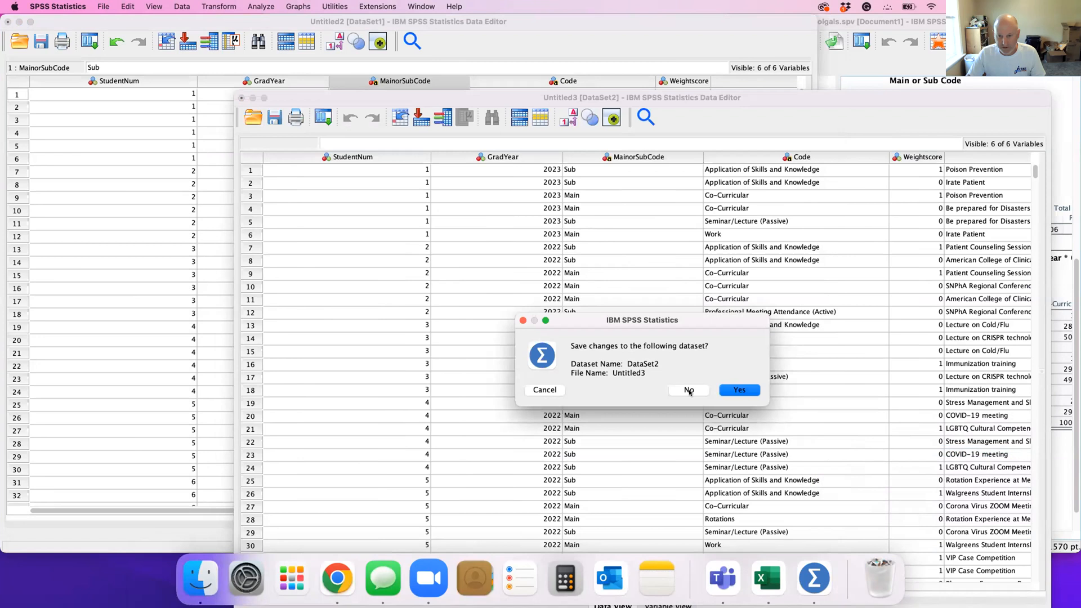
left_click(689, 390)
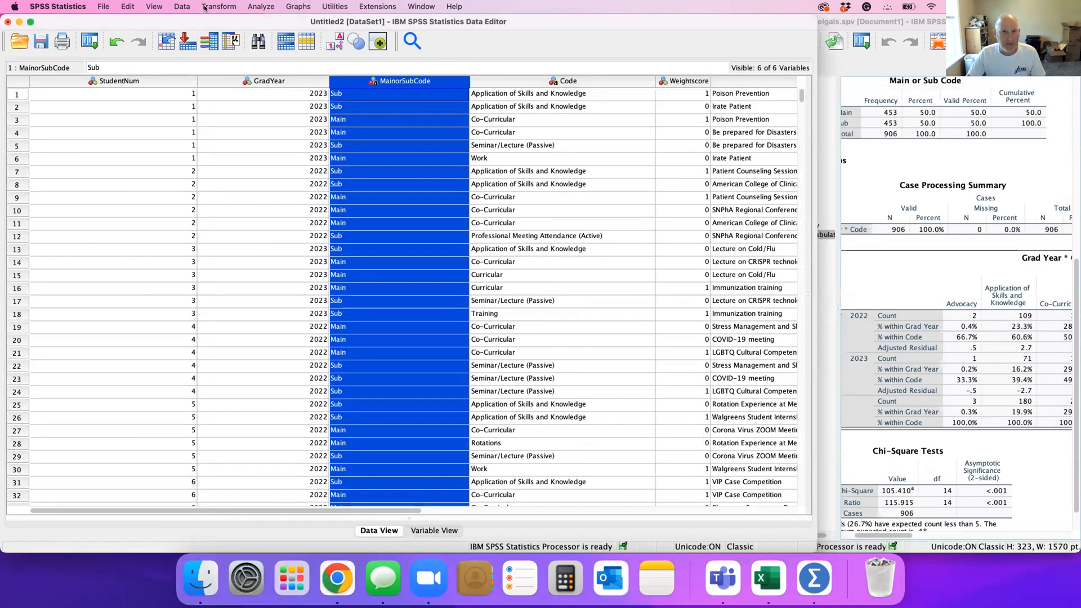
Copy the original dataset into a new Data Editor window and align that window over the original
right_click(814, 579)
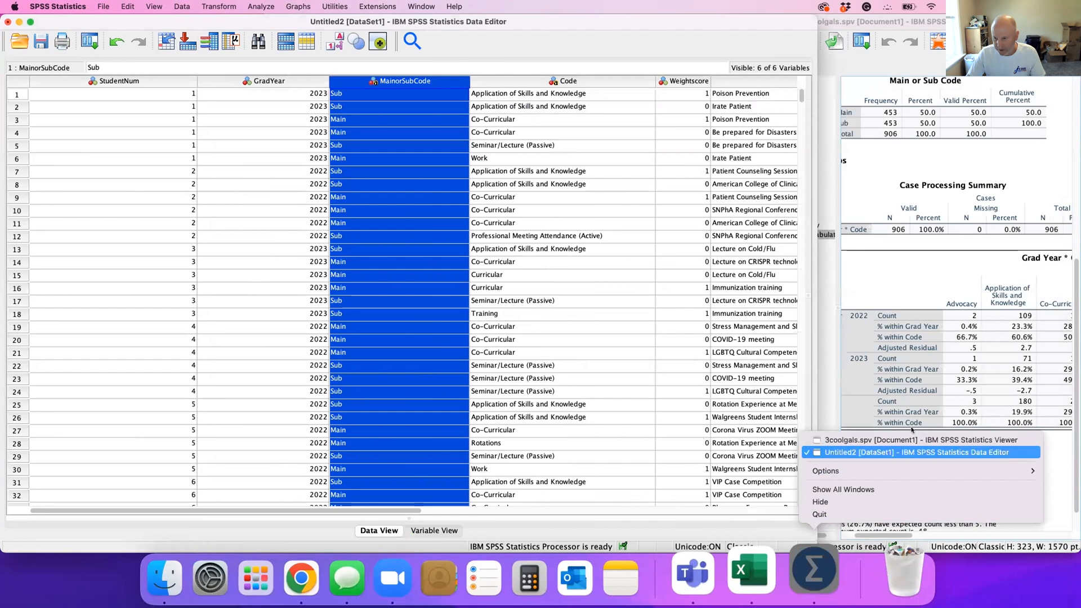
left_click(877, 453)
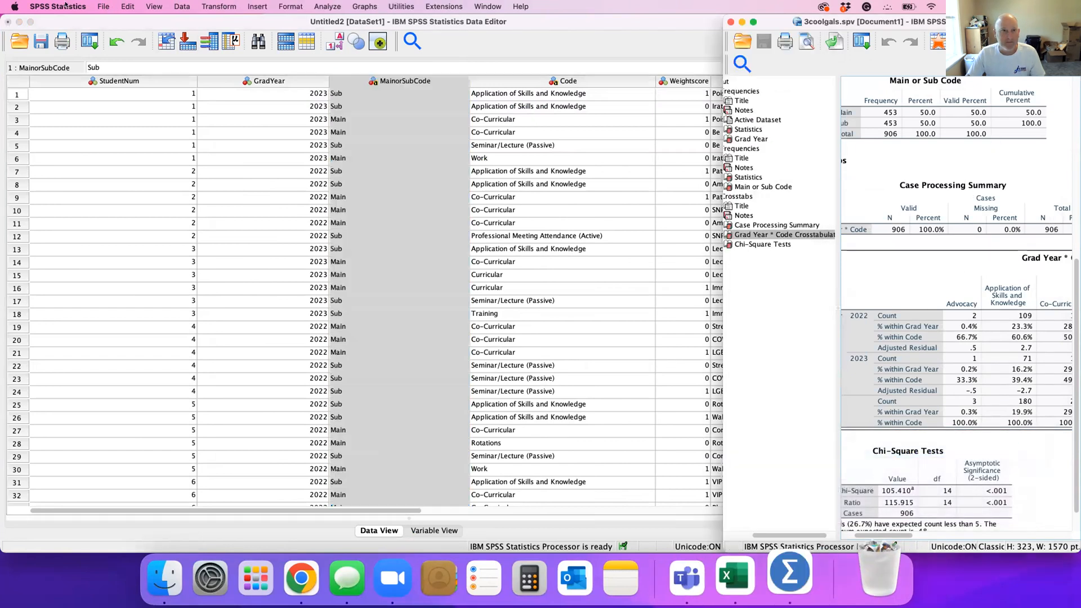
left_click(103, 7)
left_click(103, 6)
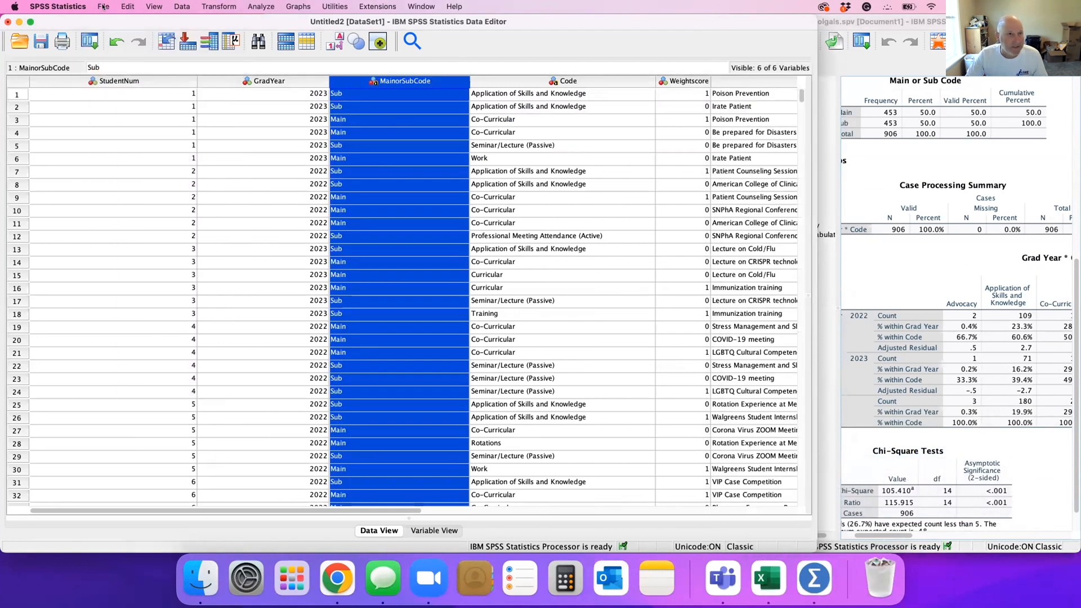
left_click(103, 6)
mouse_move(181, 6)
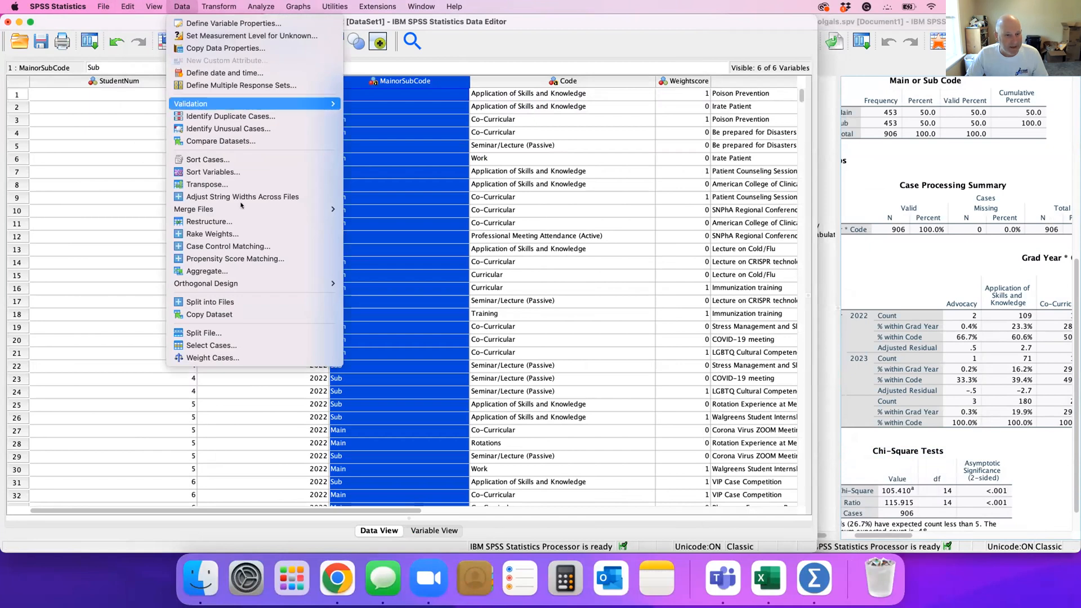
left_click(245, 313)
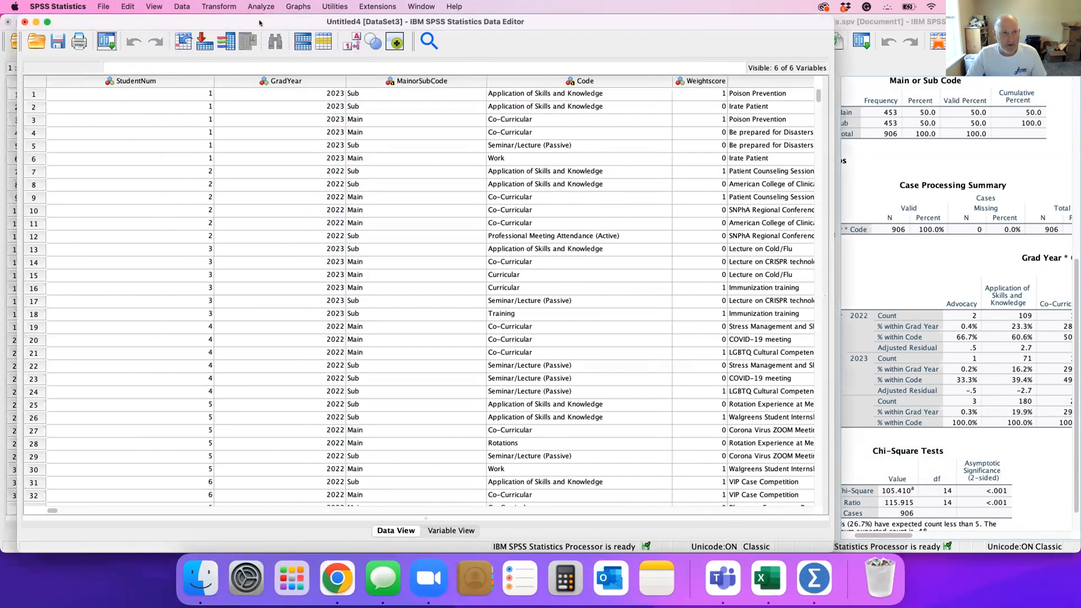
left_click_drag(259, 23, 241, 17)
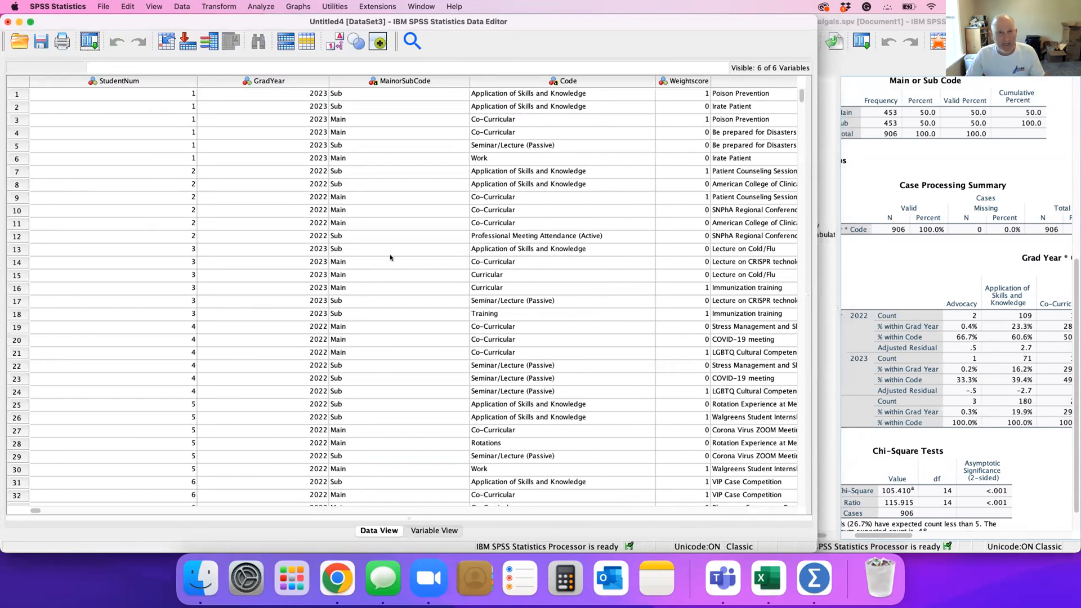
Sort the copied dataset by MainorSubCode in ascending order
left_click(416, 82)
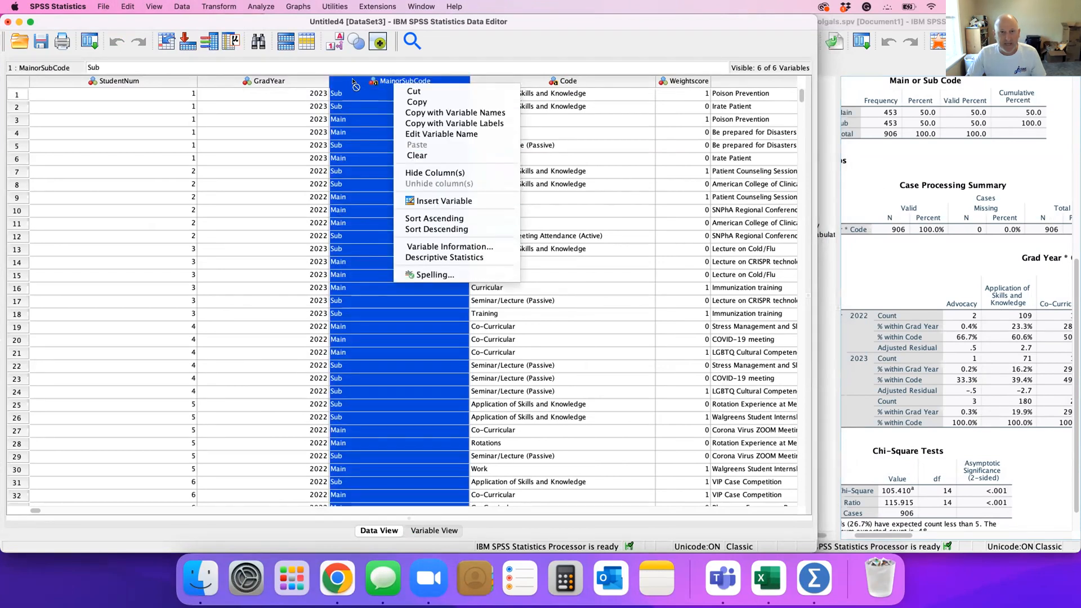
left_click(404, 85)
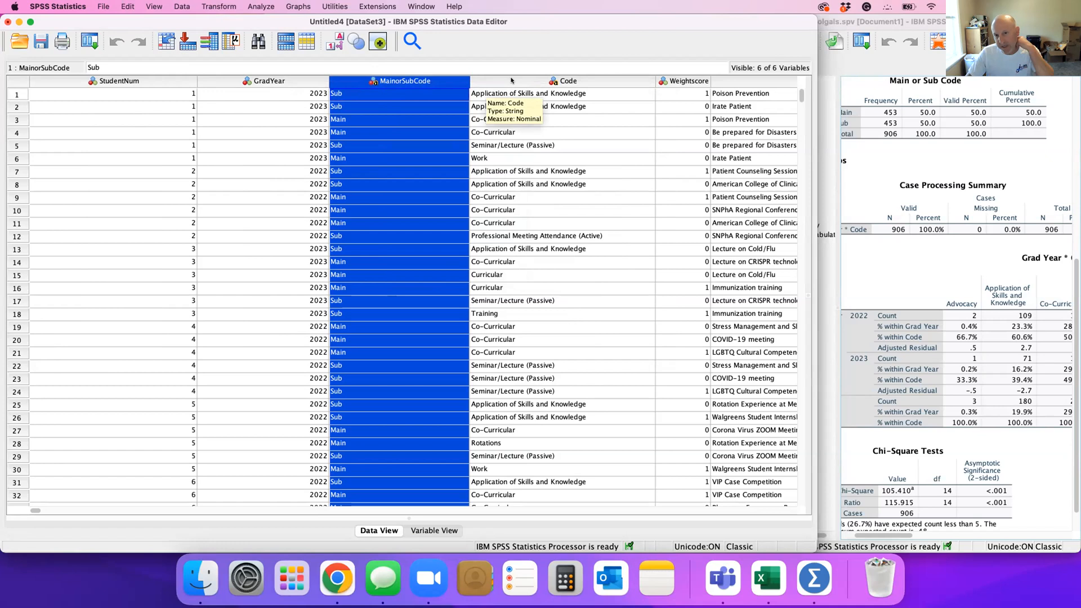
right_click(440, 82)
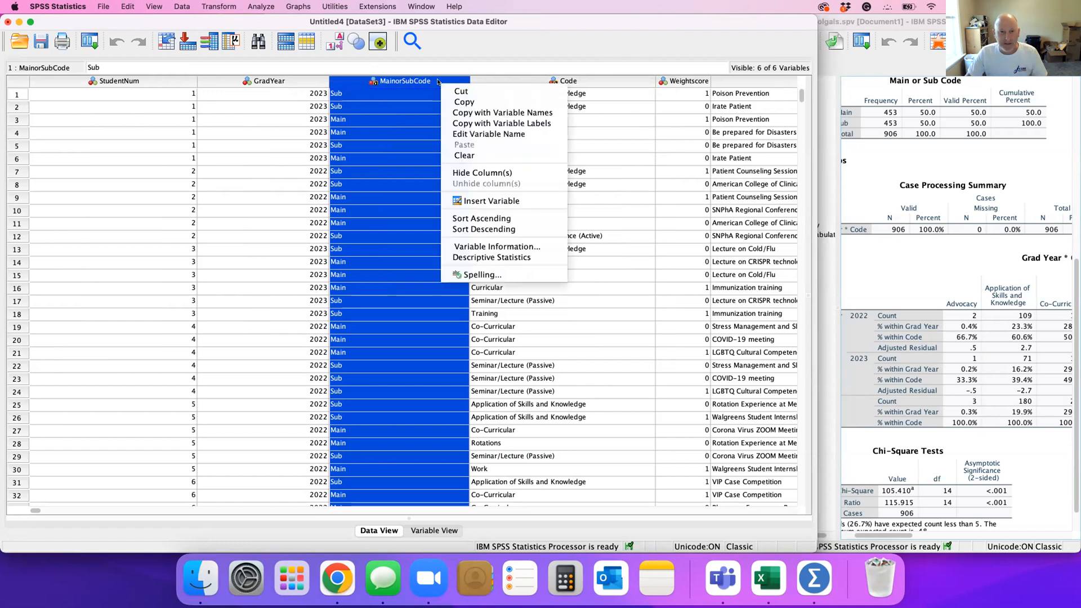
left_click(516, 219)
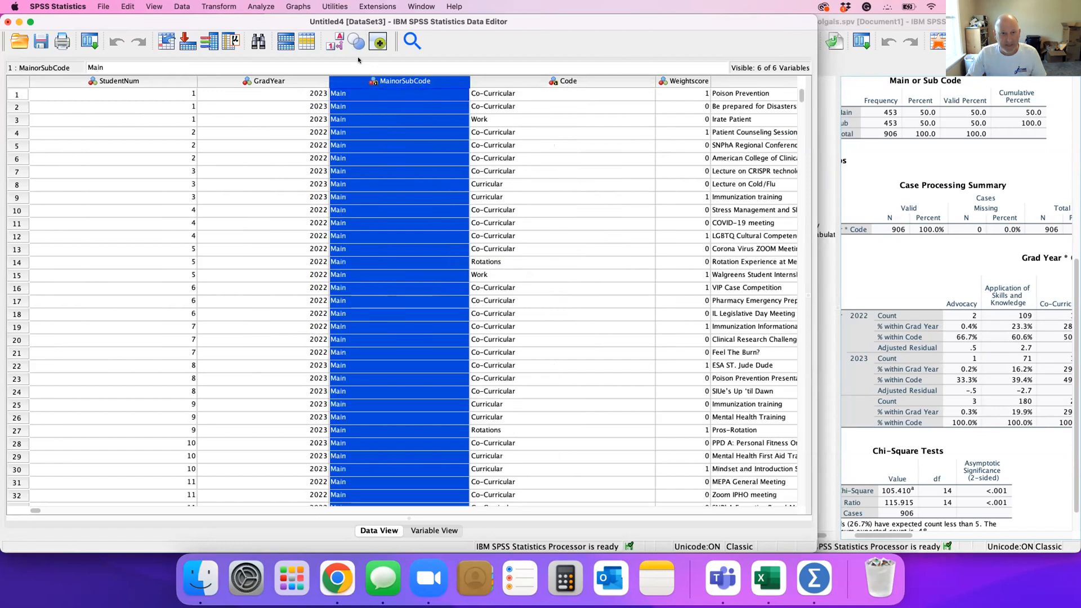
Delete all Sub cases from the copied dataset, from row 454 through the last case
scroll(402, 249, "down", 15)
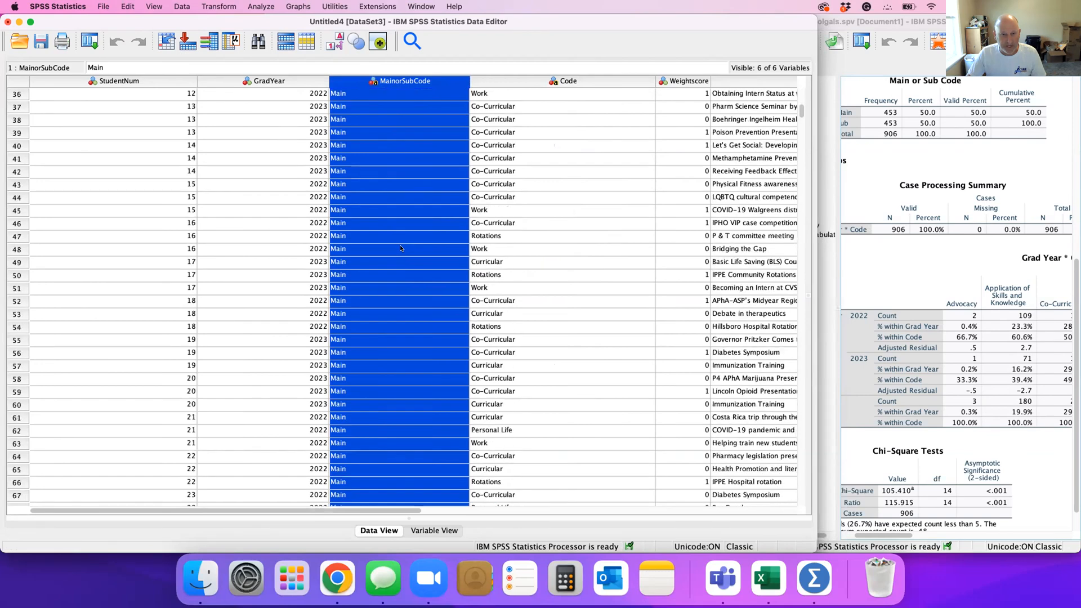
scroll(401, 249, "down", 20)
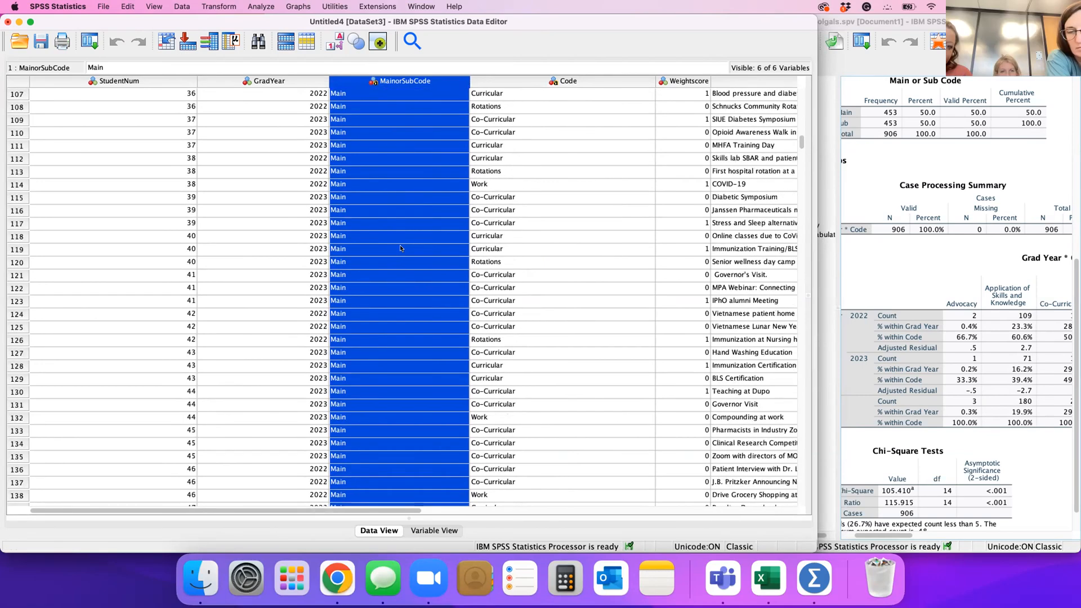
scroll(400, 248, "down", 20)
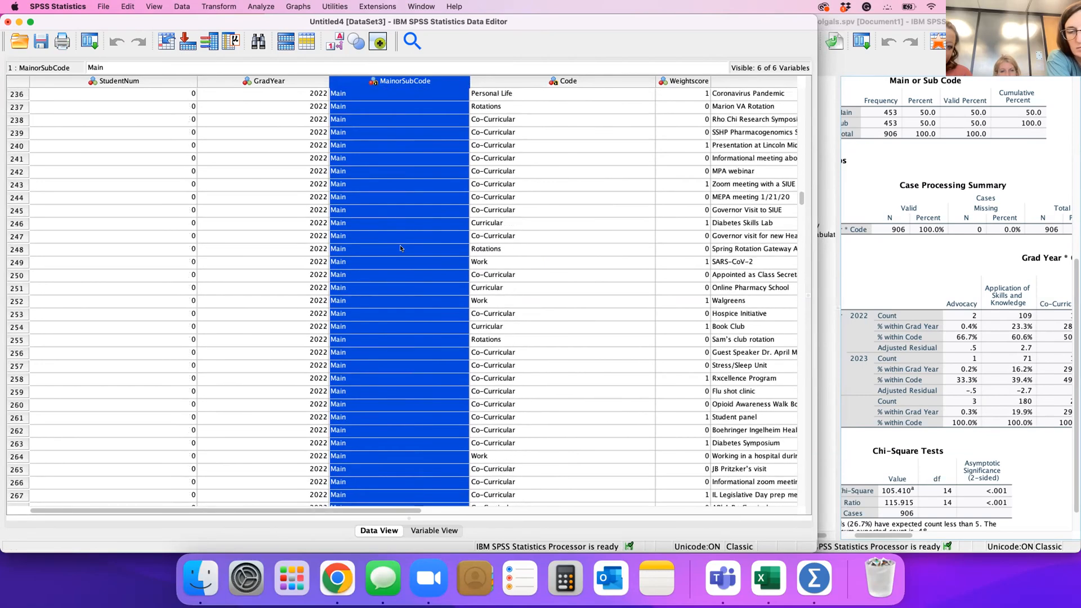
scroll(401, 249, "down", 20)
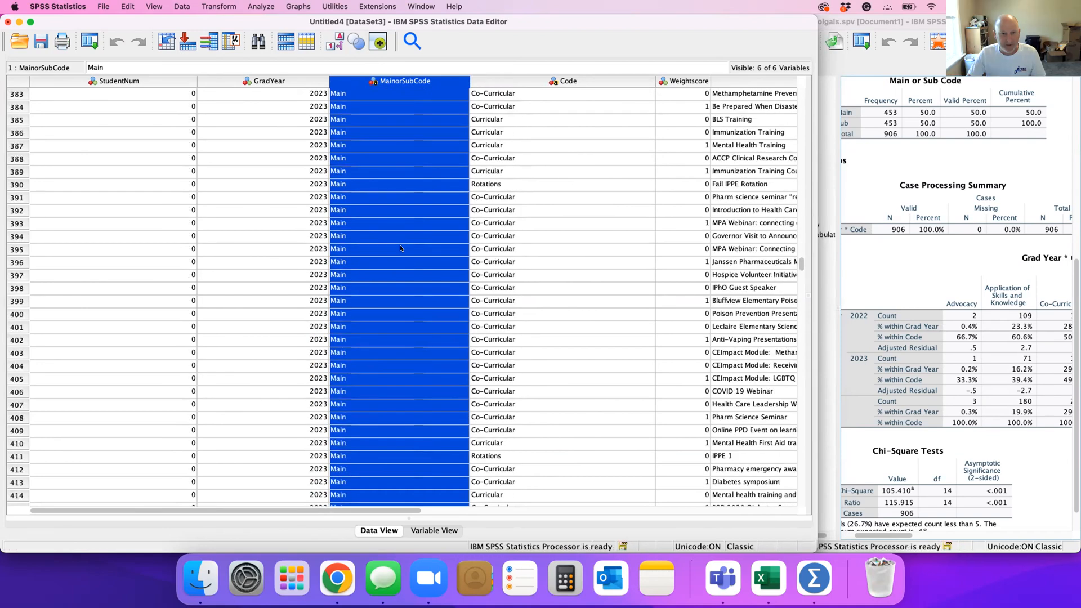
scroll(400, 248, "down", 13)
scroll(391, 253, "up", 5)
scroll(383, 256, "down", 1)
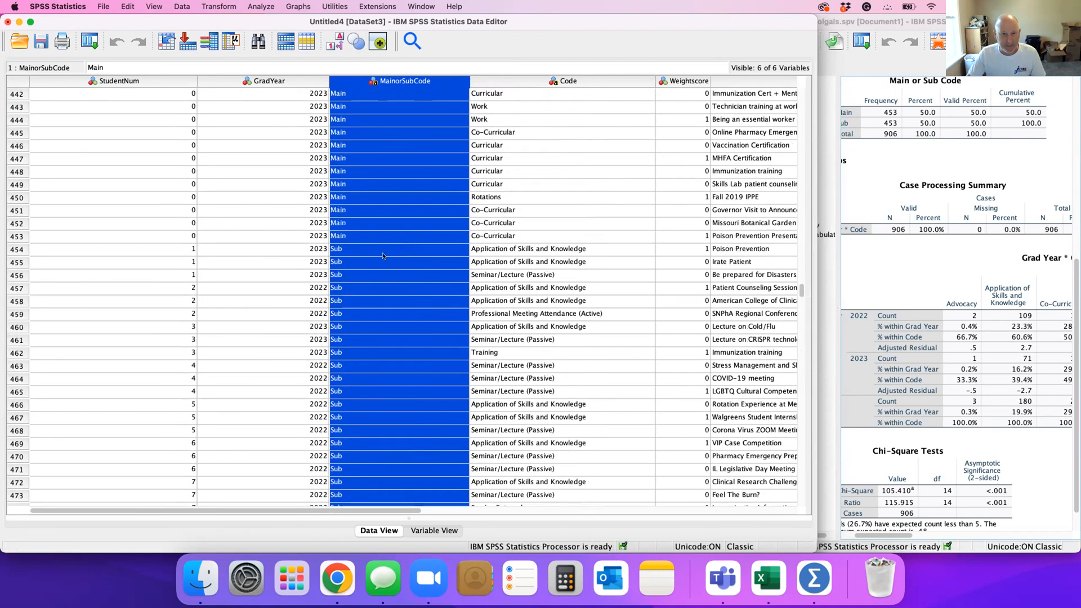
left_click(16, 250)
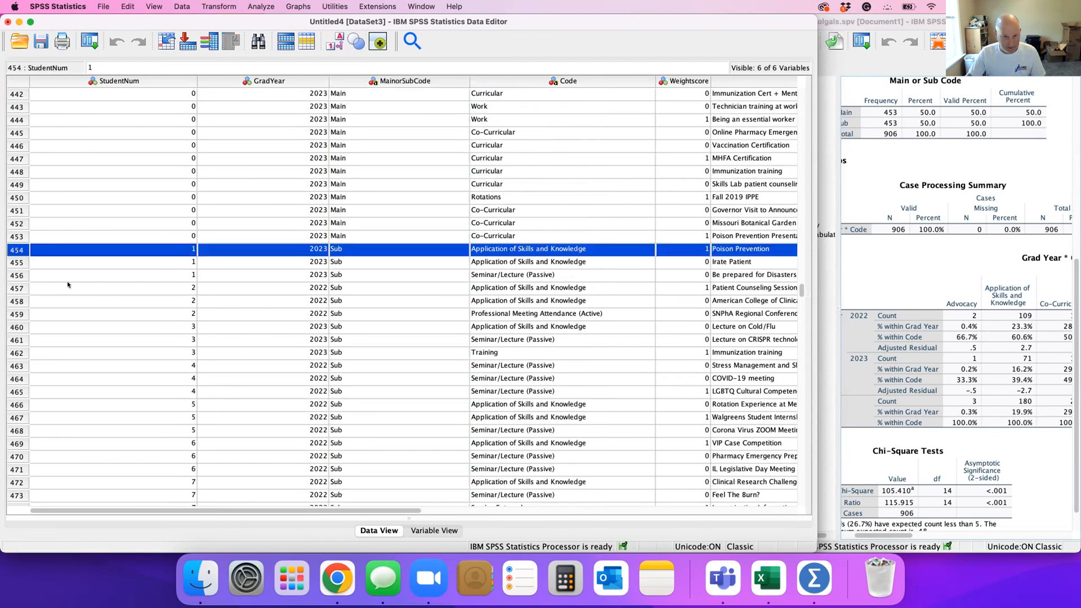
key("shift+Page_Down")
key("shift+Page_Down")
key("shift+Page_Down")
key("shift+Page_Down")
key("shift+Page_Down")
key("shift+Page_Down")
key("shift+Page_Down")
key("shift+Page_Down")
key("shift+Page_Down")
key("shift+Page_Down")
key("shift+Page_Down")
key("shift+Page_Down")
key("shift+Page_Down")
key("shift+Page_Down")
key("shift+Page_Down")
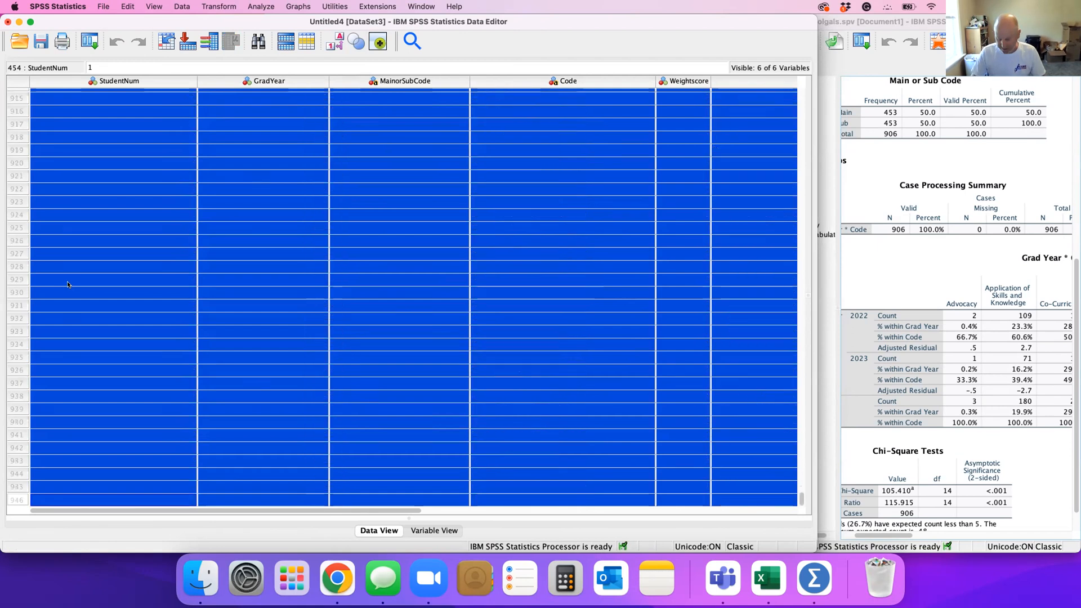
key("Delete")
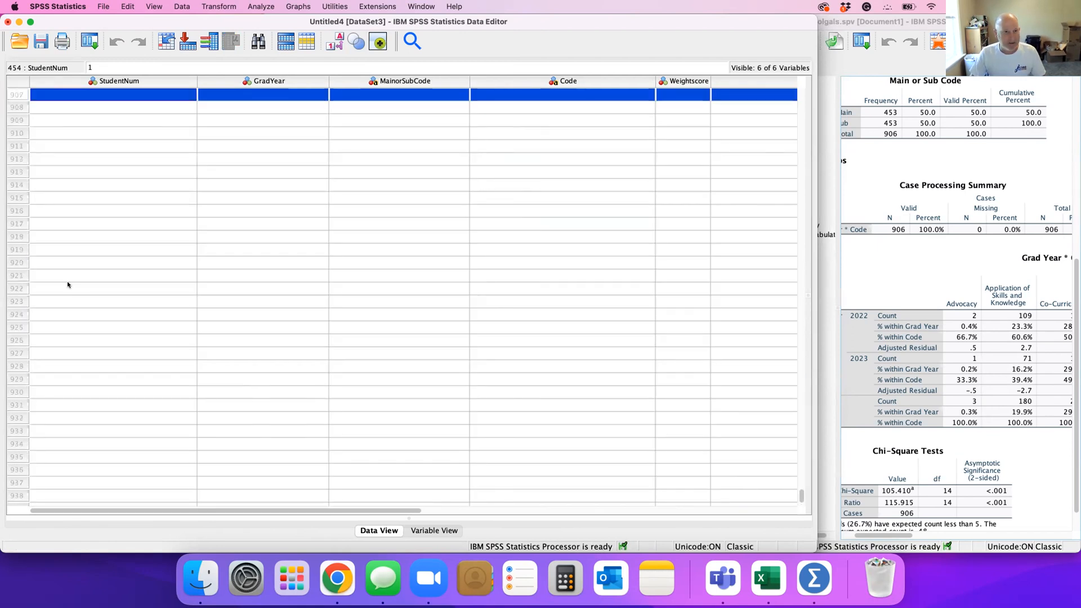
Trim the selection to end at case 906 and delete the selected Sub cases from the copied dataset
key("Up")
key("Up")
key("Up")
key("Up")
key("Up")
key("Up")
key("shift+Down")
key("shift+Down")
key("shift+Down")
key("shift+Down")
key("shift+Down")
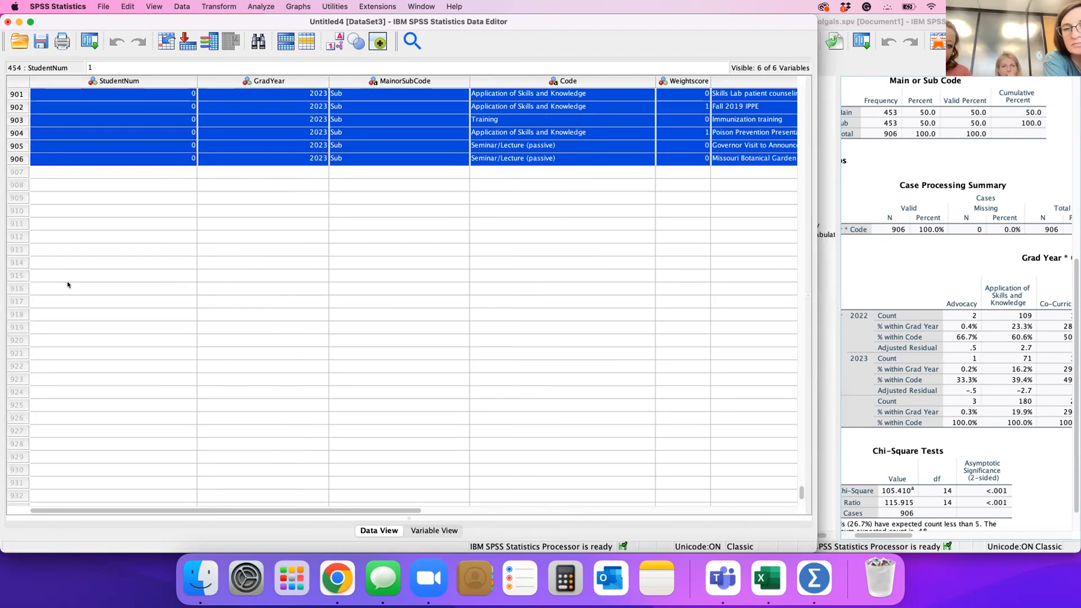
key("Delete")
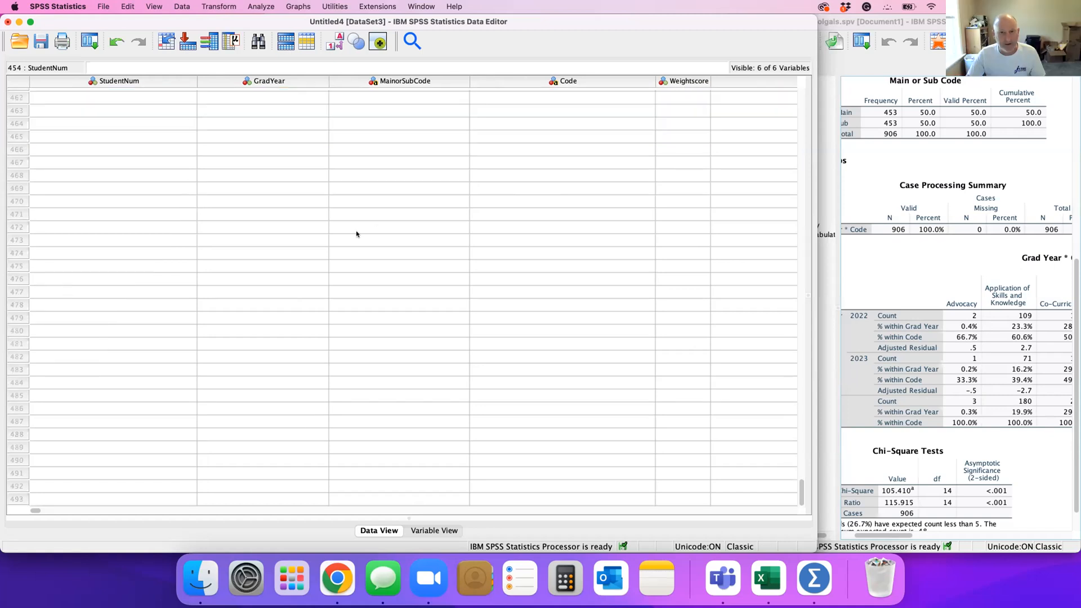
scroll(367, 233, "up", 20)
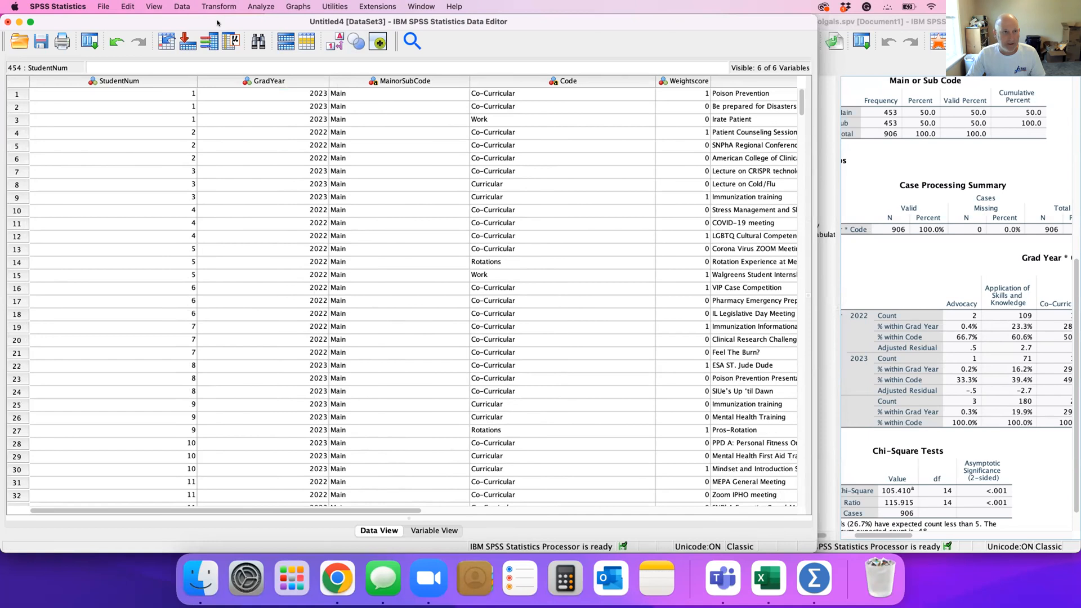
Set up a Crosstabs analysis on the Main-only dataset with Grad Year as the row variable and Code as the column variable
left_click(264, 6)
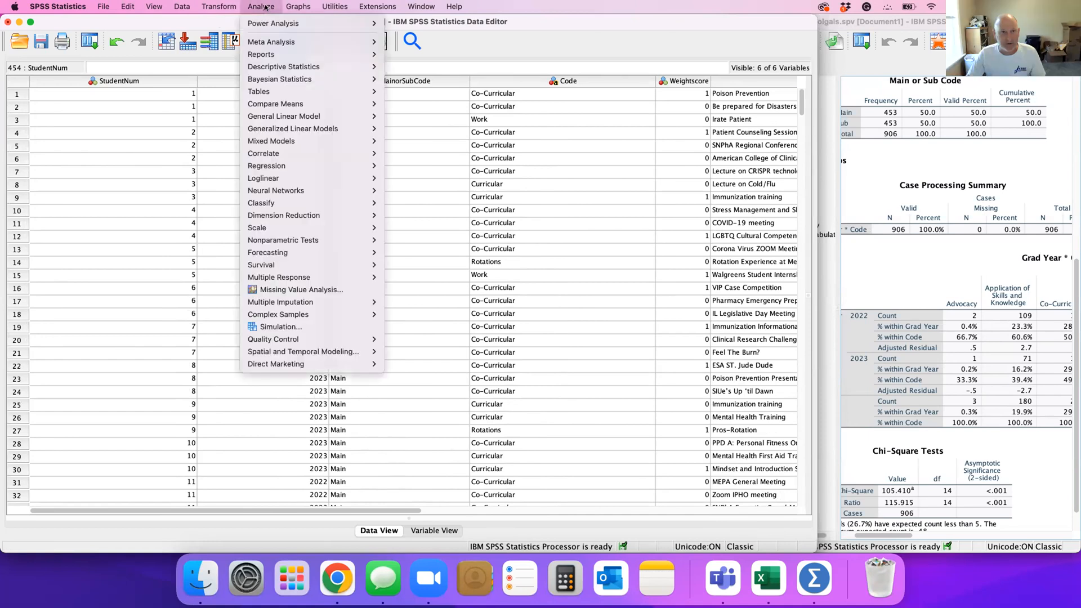
mouse_move(310, 67)
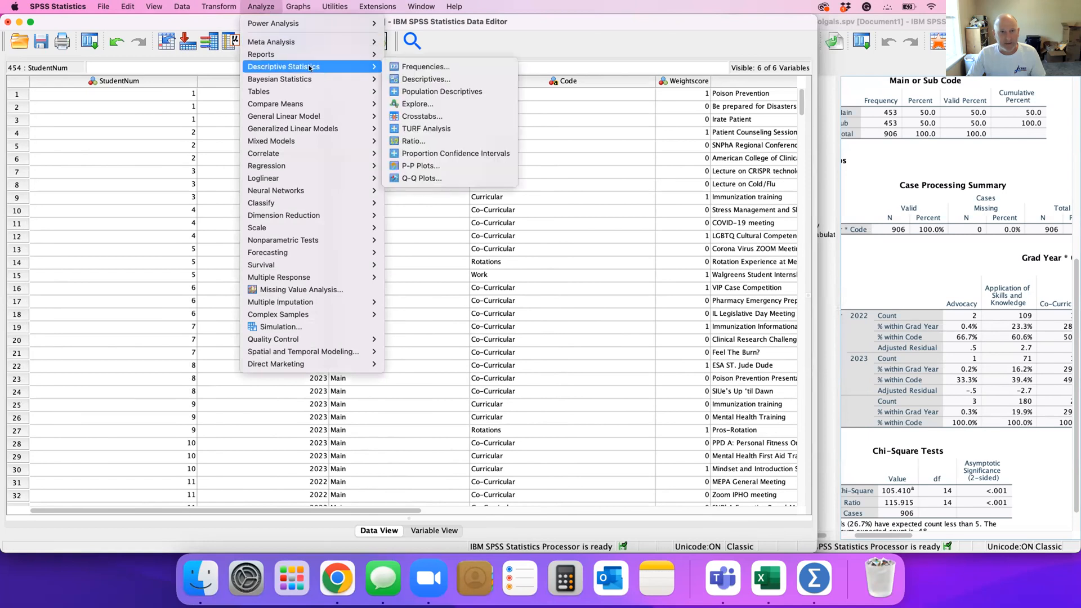
left_click(456, 116)
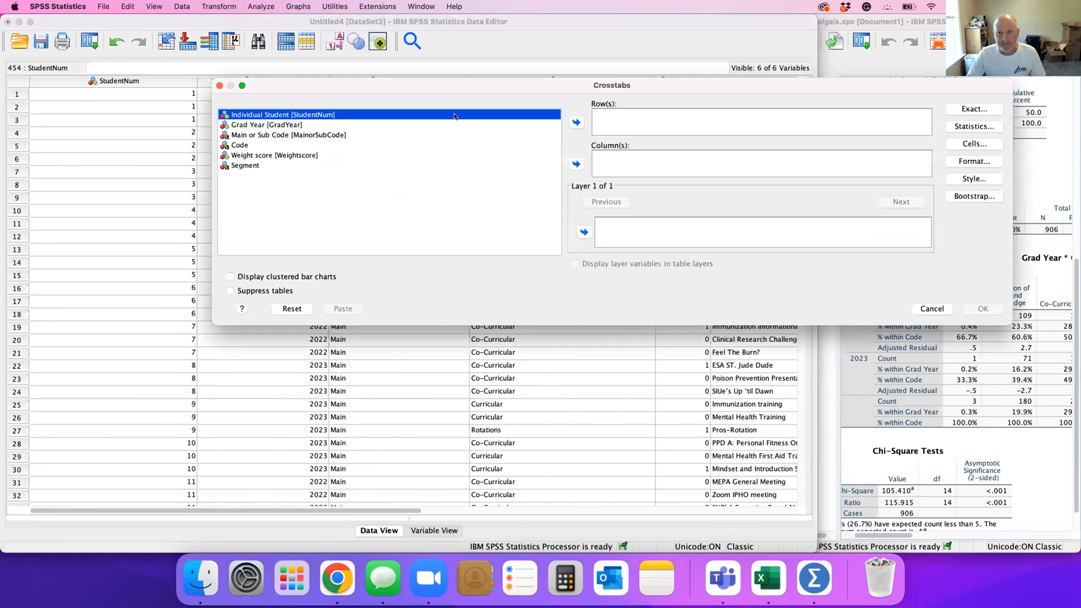
left_click(257, 125)
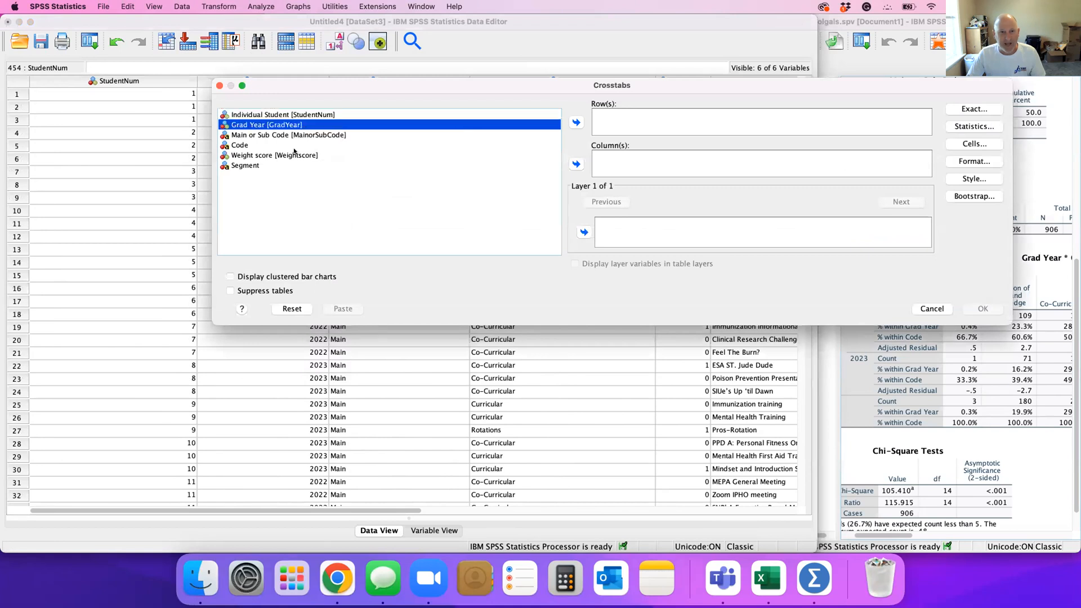
left_click(576, 122)
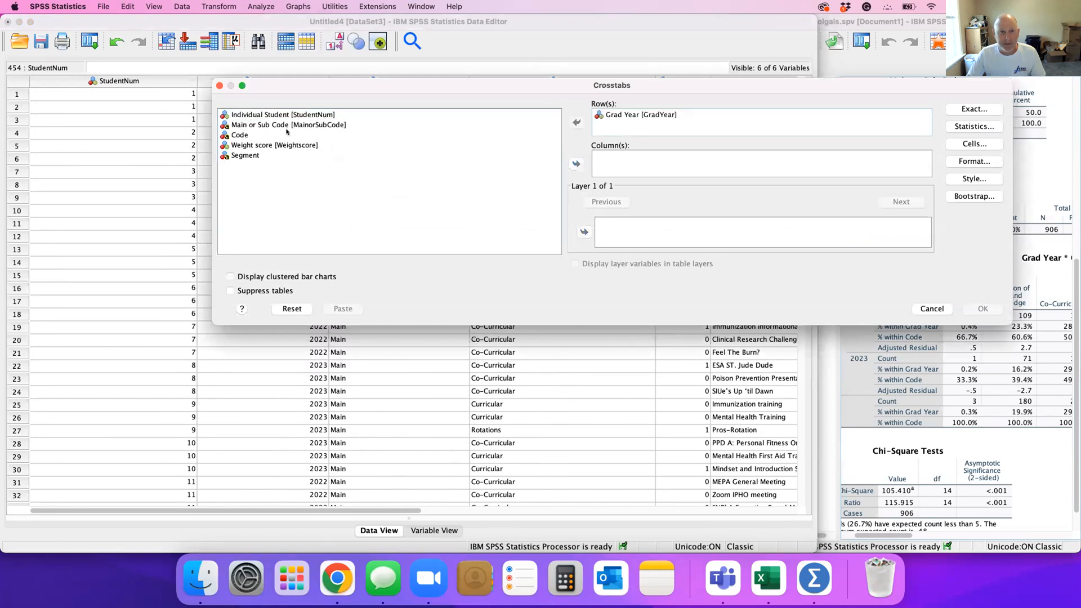
left_click(240, 135)
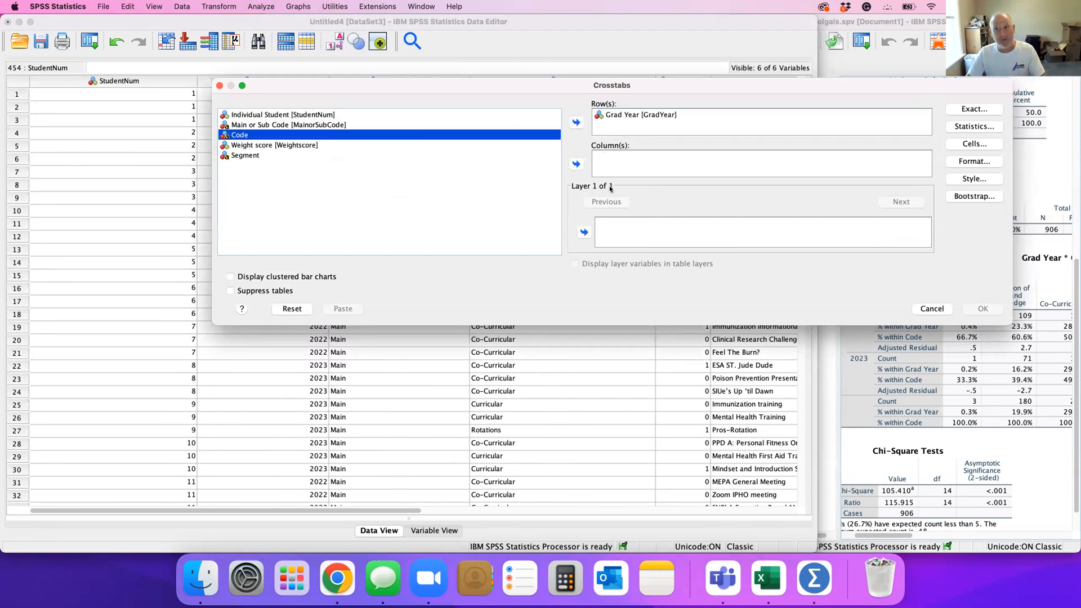
left_click(576, 164)
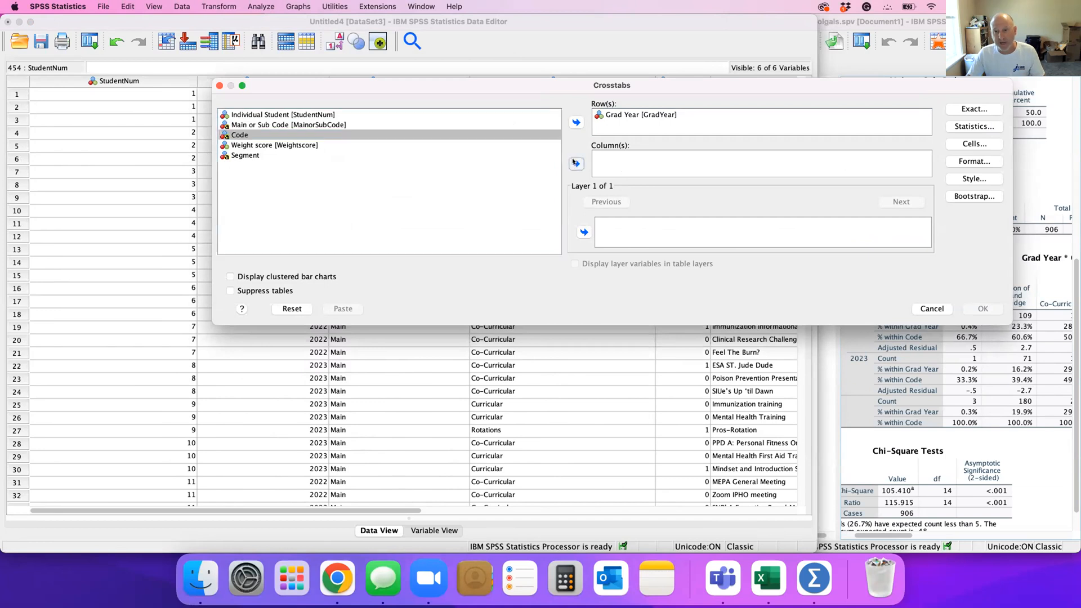
Keep the chi-square statistic, add adjusted standardized residuals to the cell display, and run the crosstab
left_click(968, 126)
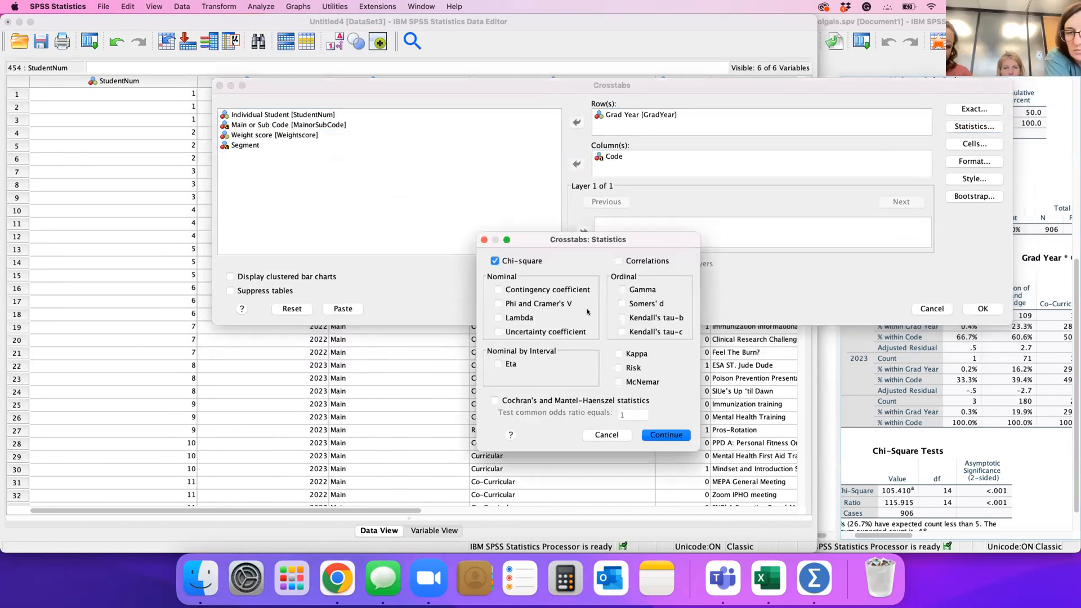
left_click(666, 435)
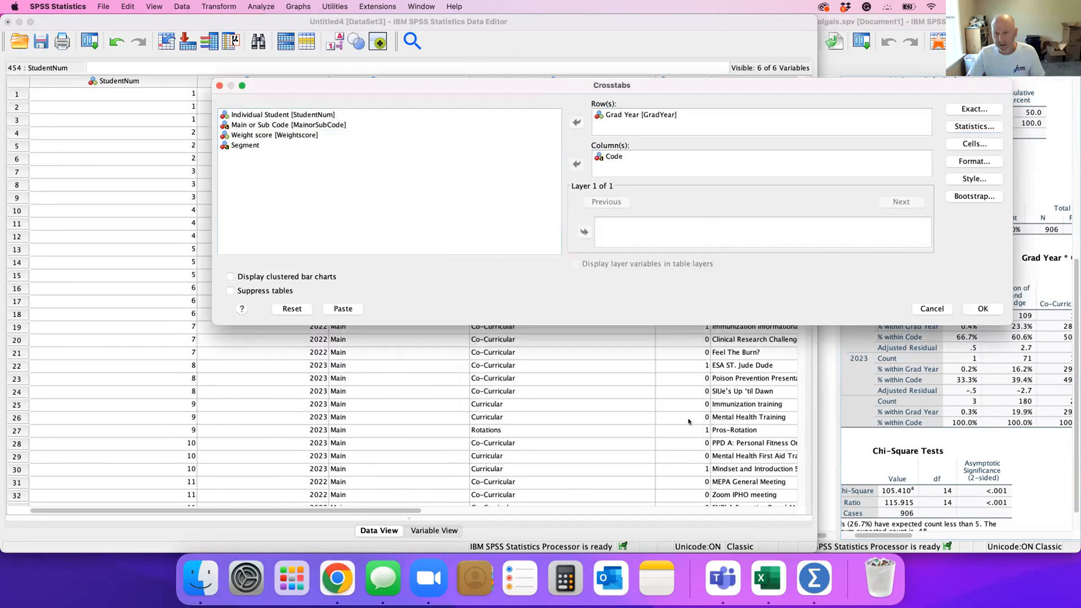
left_click(976, 143)
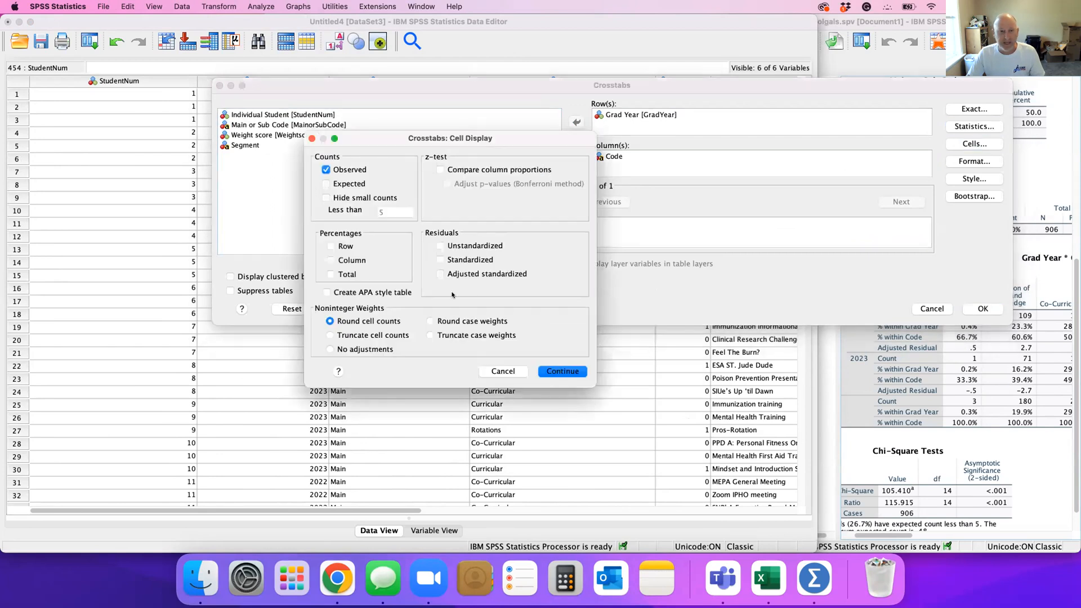
left_click(440, 274)
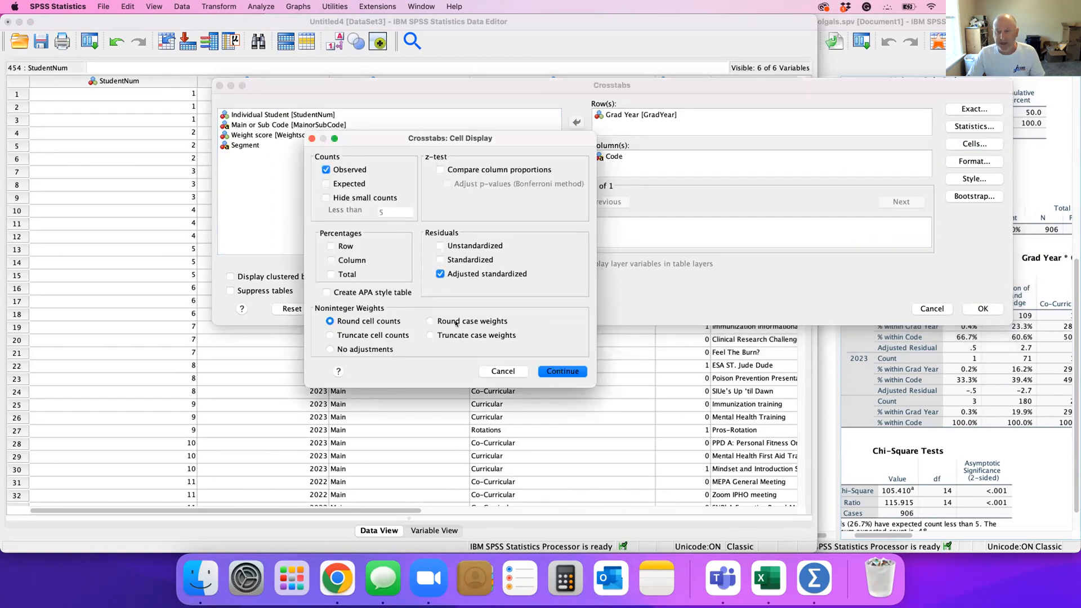
left_click(563, 372)
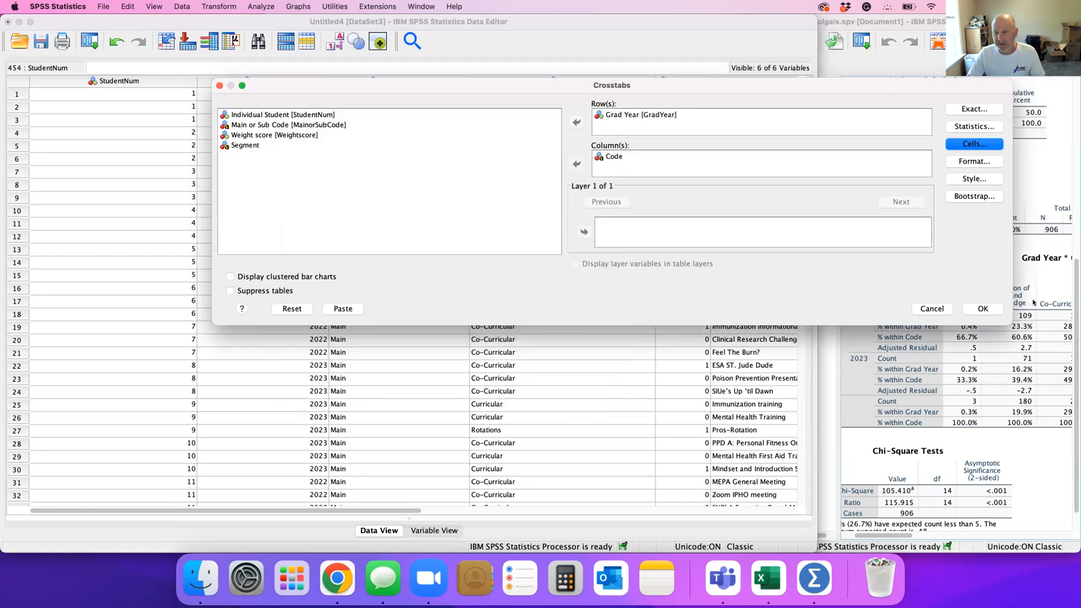
left_click(983, 309)
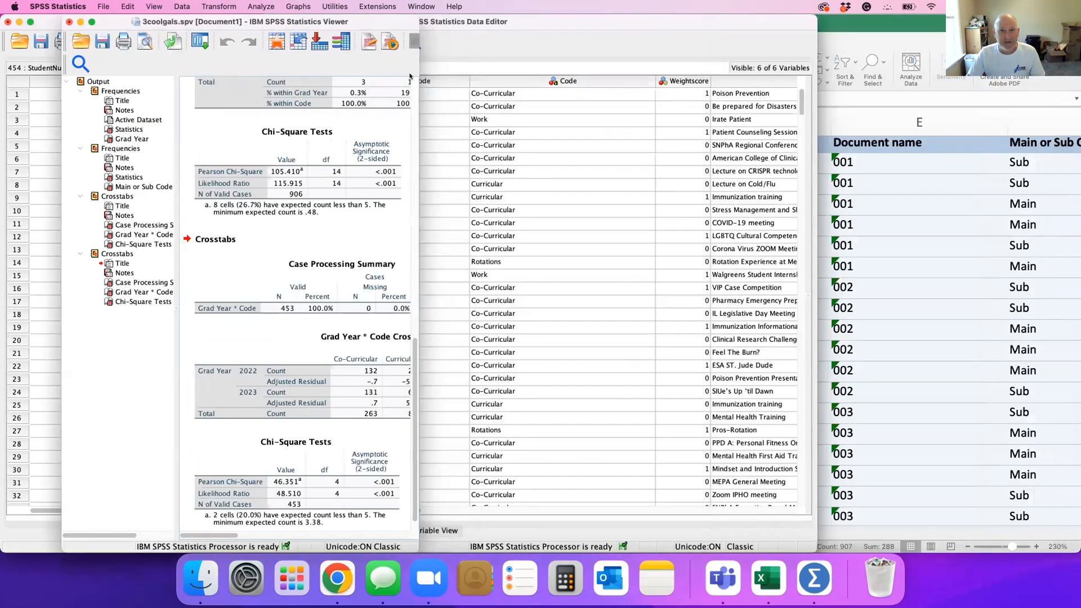
Widen the output window to examine the Main-only Grad Year by Code crosstabulation, and minimize the output window
left_click_drag(413, 64, 937, 63)
left_click(529, 347)
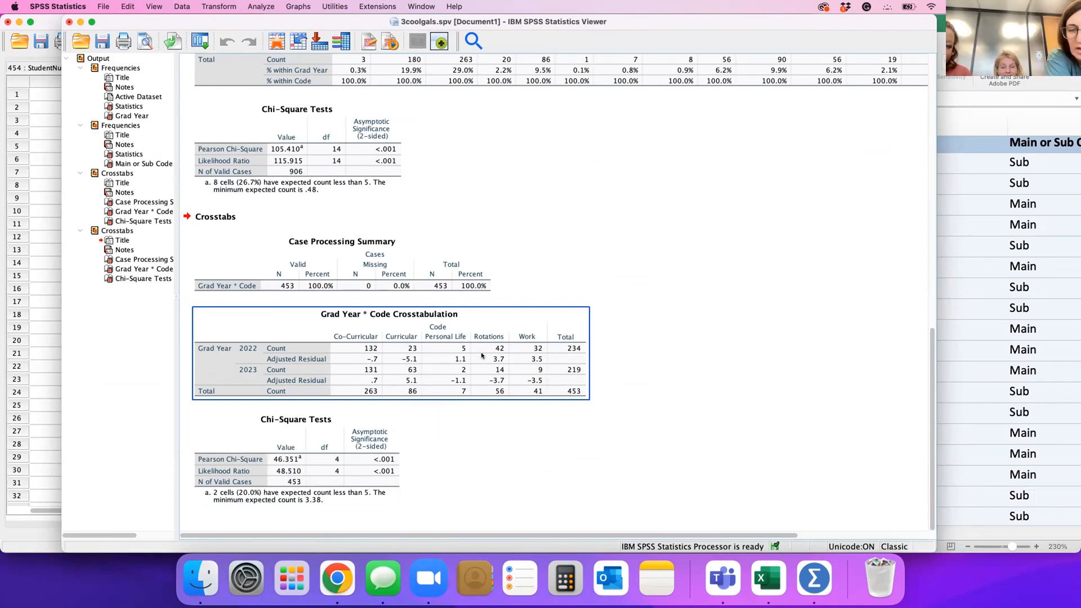
left_click(80, 22)
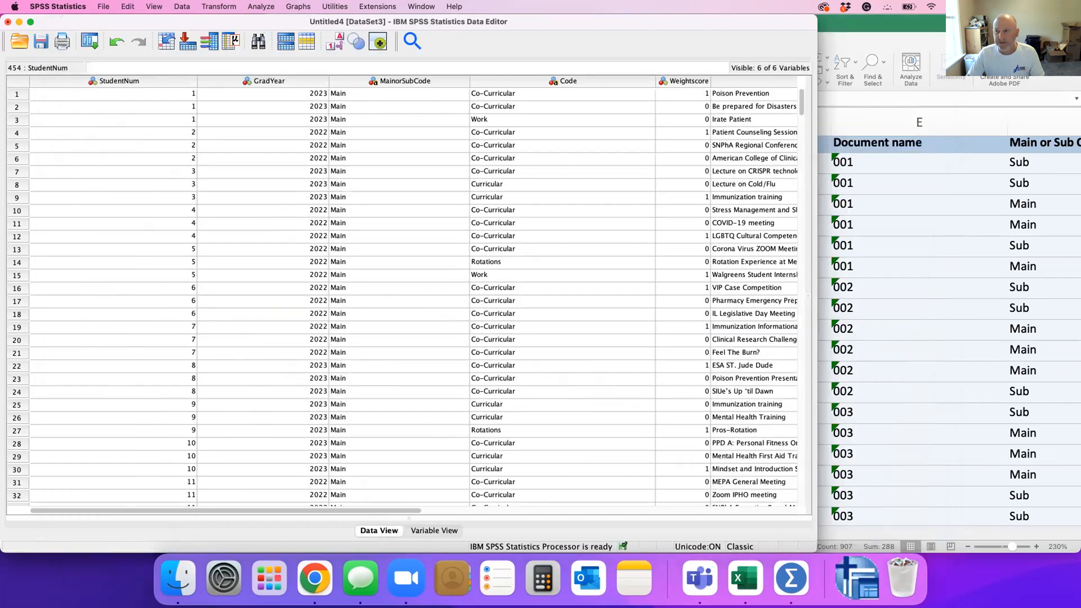
left_click(882, 24)
left_click(149, 24)
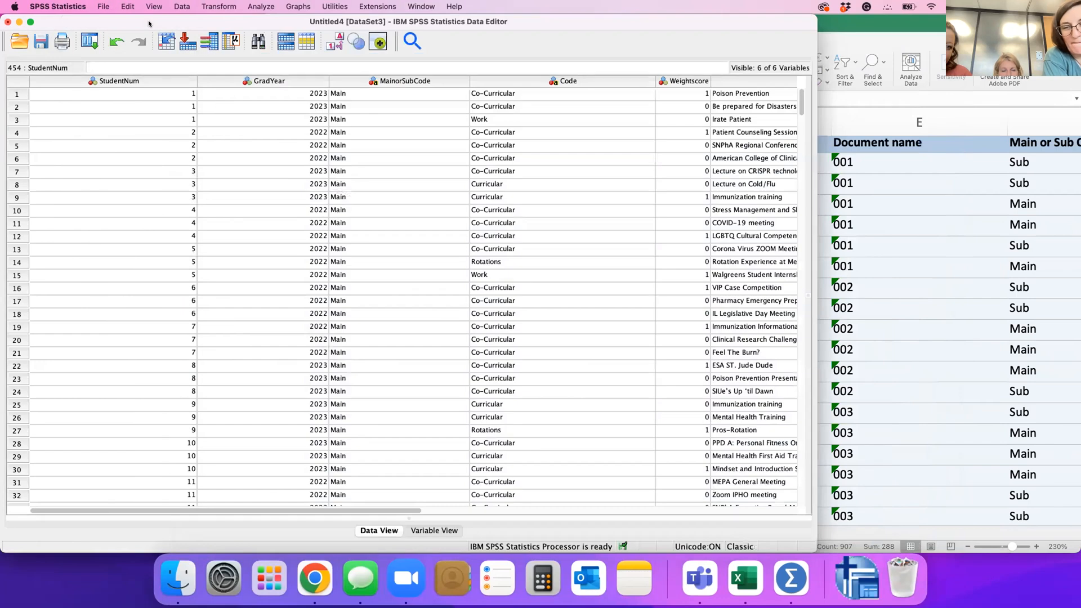
Close the Main-only dataset copy without saving it
scroll(391, 265, "down", 20)
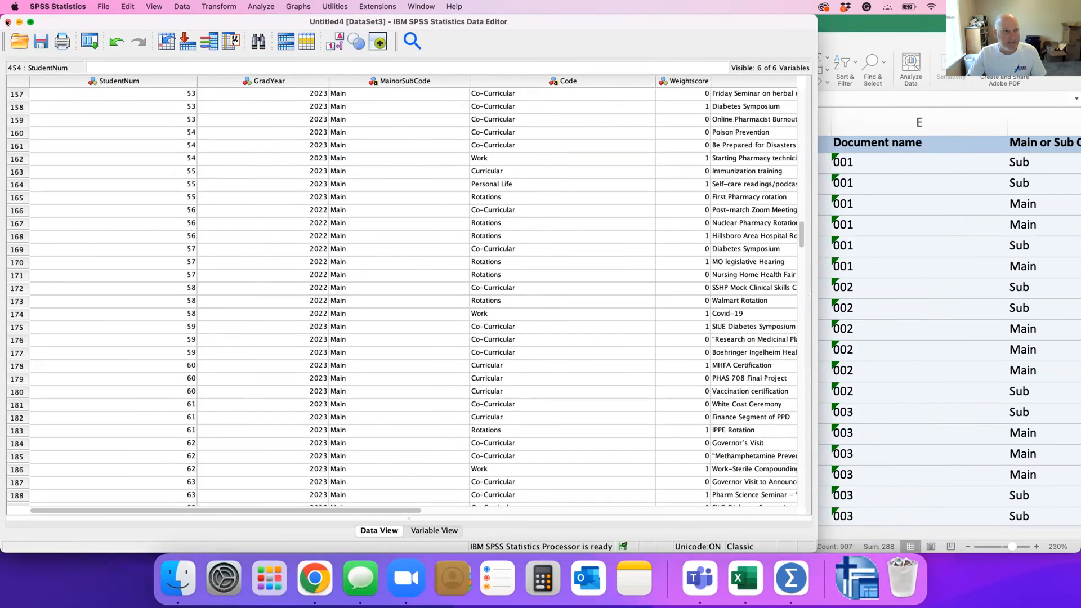
key("super+w")
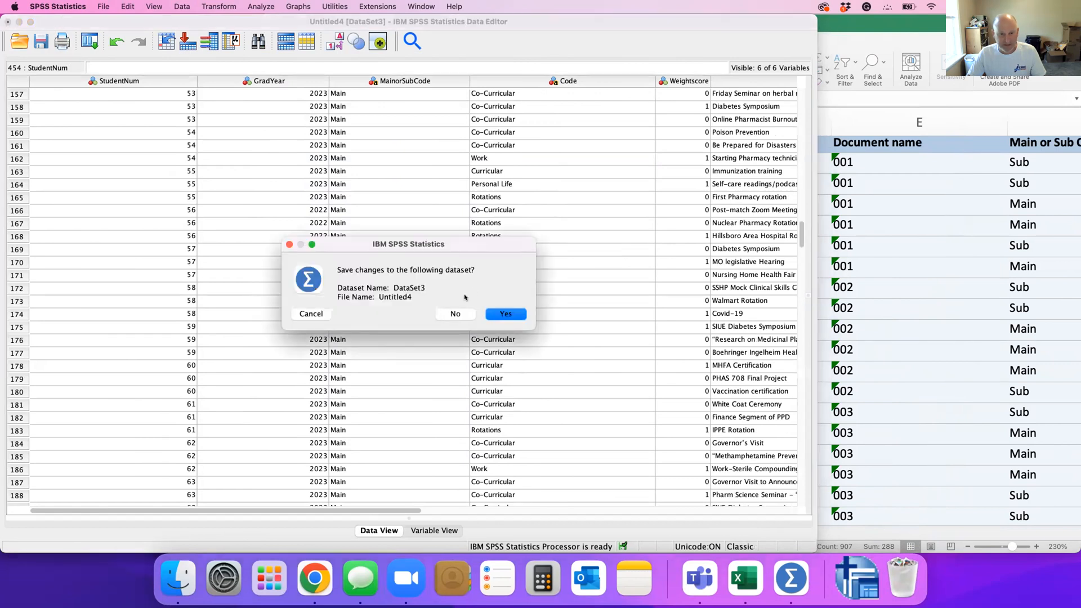
left_click(455, 313)
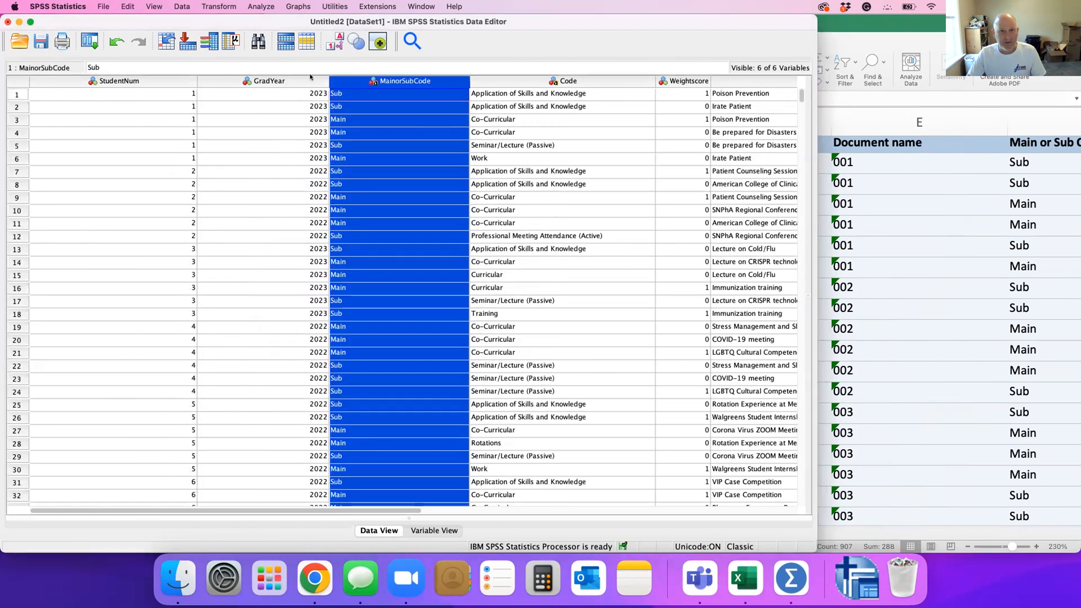
Sort the original dataset by MainorSubCode in descending order
right_click(354, 80)
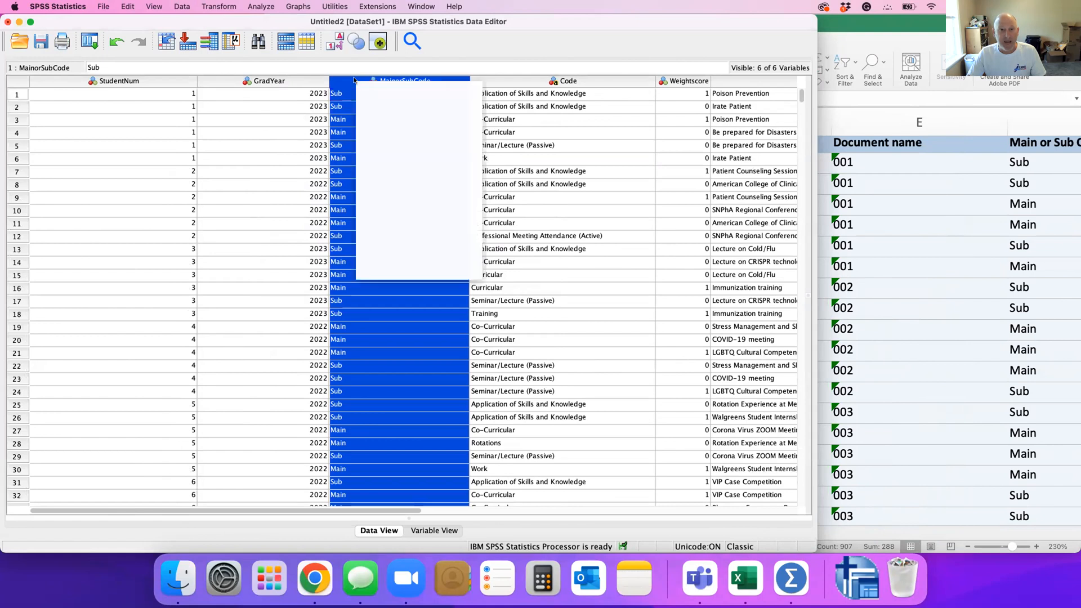
left_click(388, 228)
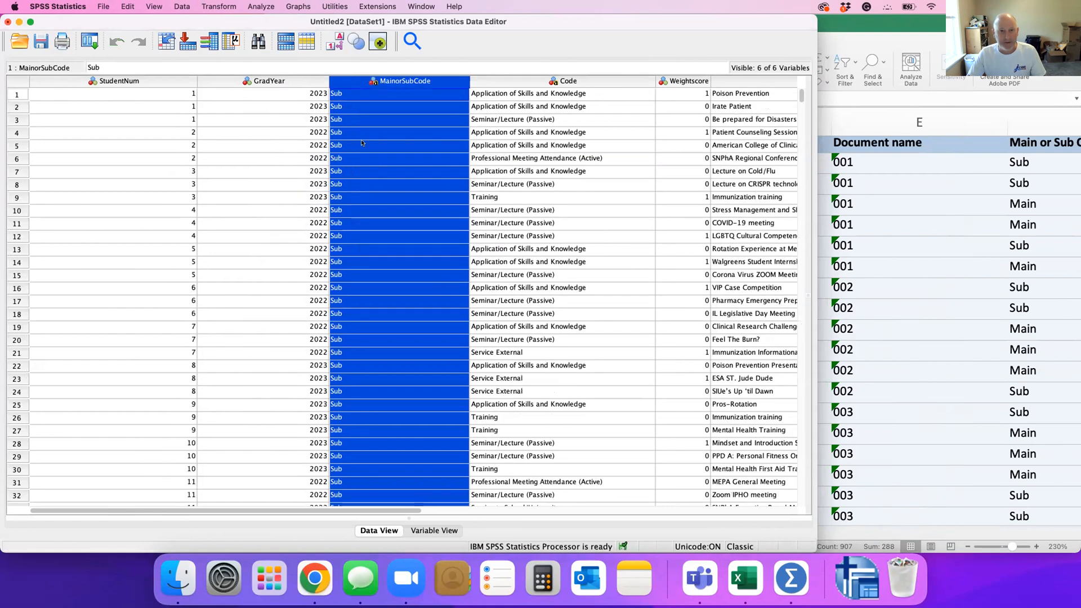
Delete all Main cases, rows 454 through 906, so the dataset contains only Sub codes
scroll(373, 204, "down", 20)
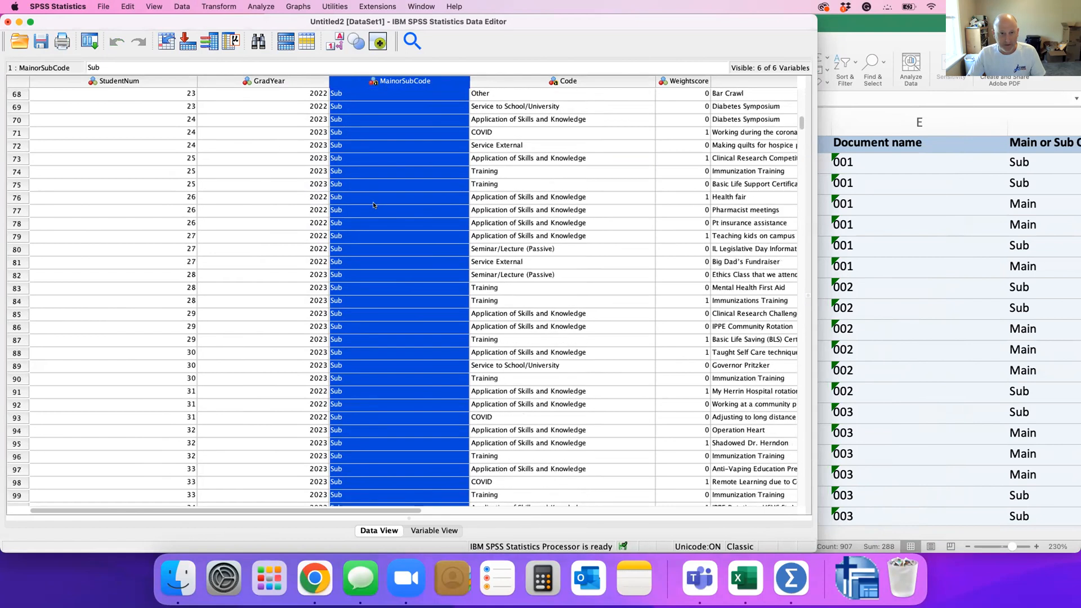
scroll(372, 204, "down", 20)
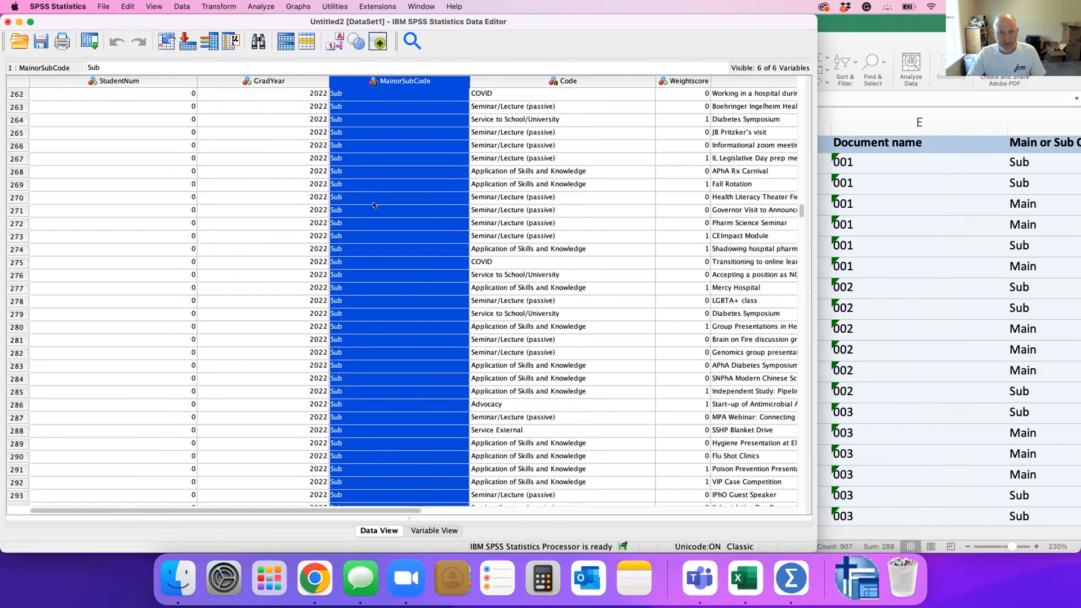
scroll(373, 205, "down", 20)
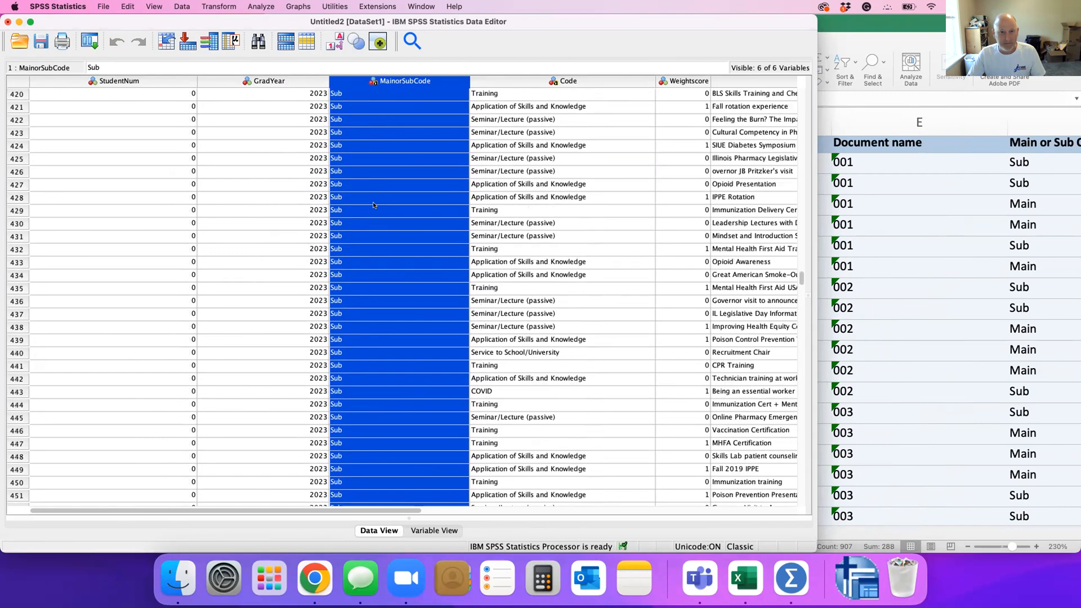
scroll(373, 205, "up", 6)
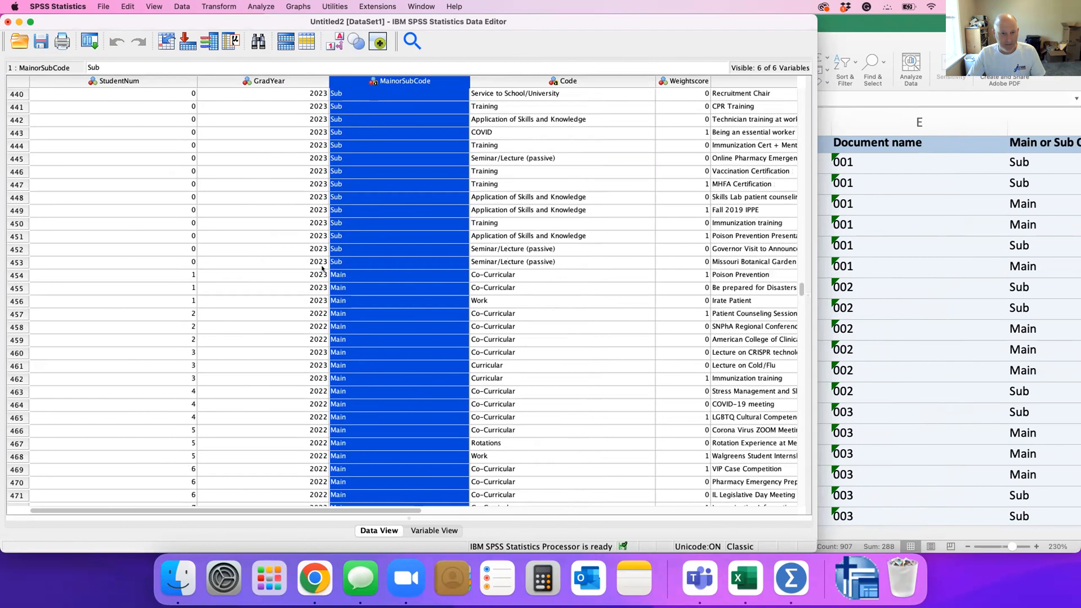
left_click(13, 275)
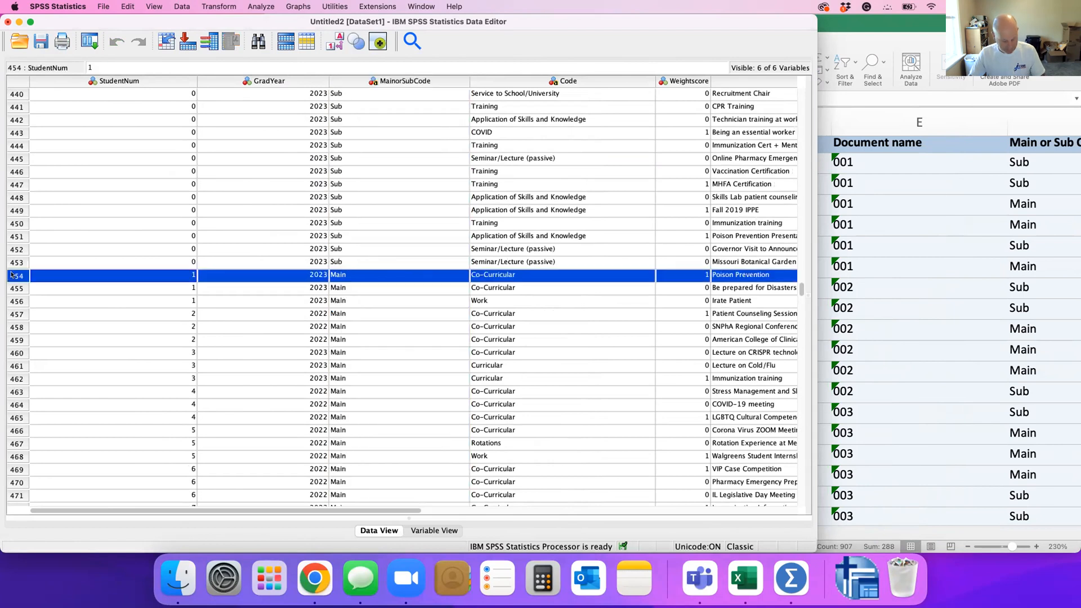
key("shift+Page_Down")
key("shift+Page_Down")
key("shift+Page_Down")
key("shift+Page_Down")
key("shift+Page_Down")
key("shift+Page_Down")
key("shift+Page_Down")
key("shift+Page_Down")
key("shift+Page_Down")
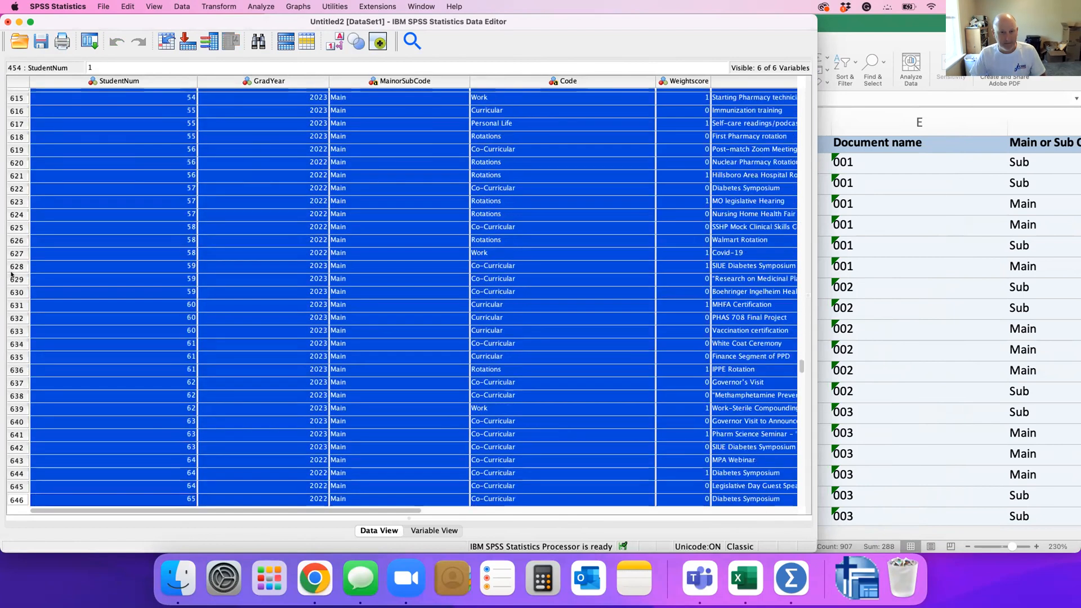
key("shift+Page_Down")
key("shift+Page_Down")
key("shift+Page_Down")
key("shift+Page_Down")
key("shift+Page_Down")
key("shift+Page_Down")
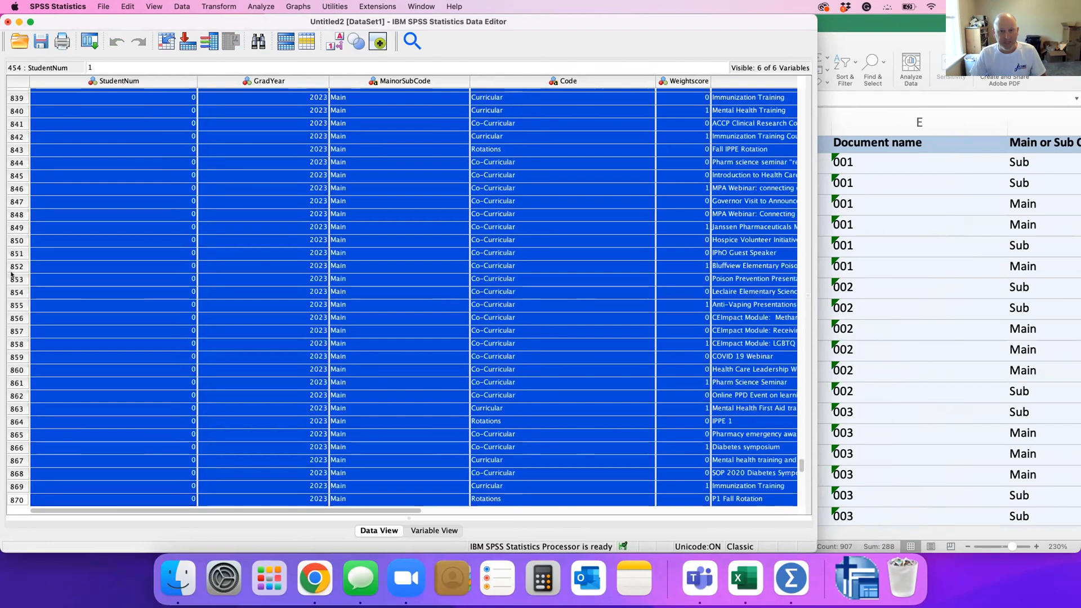
key("shift+Up")
key("shift+Up")
key("shift+Up")
key("shift+Up")
key("shift+Up")
key("shift+Up")
key("shift+Up")
key("shift+Up")
key("shift+Up")
key("shift+Up")
key("shift+Up")
key("shift+Up")
key("shift+Up")
key("shift+Up")
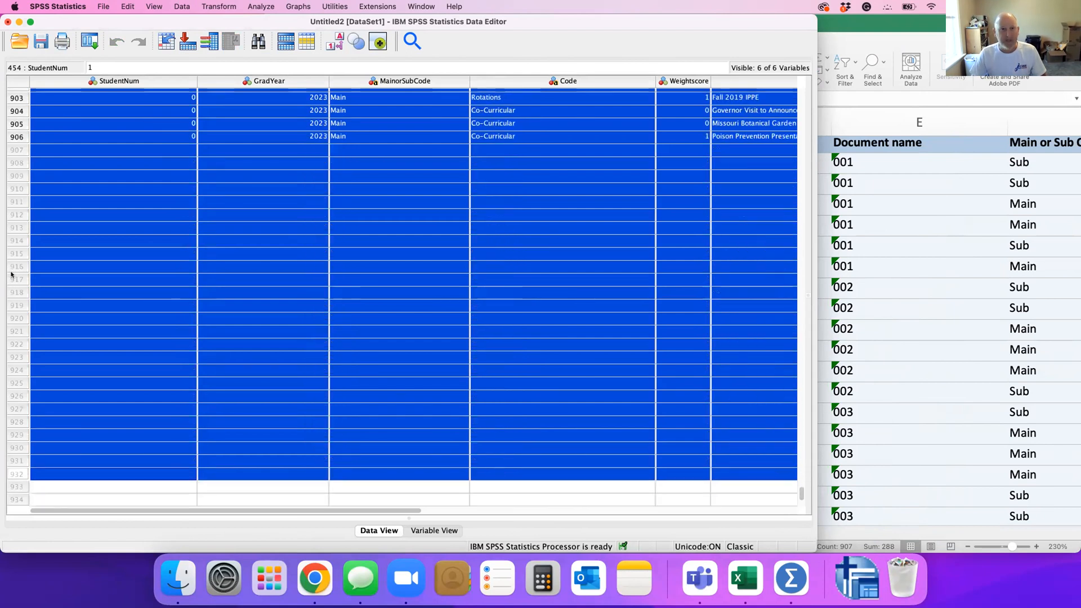
key("shift+Up")
key("shift+Up")
key("shift+Up")
key("shift+Up")
key("shift+Up")
key("shift+Up")
key("shift+Up")
key("shift+Up")
key("shift+Up")
key("shift+Up")
key("shift+Up")
key("shift+Up")
key("shift+Up")
key("shift+Up")
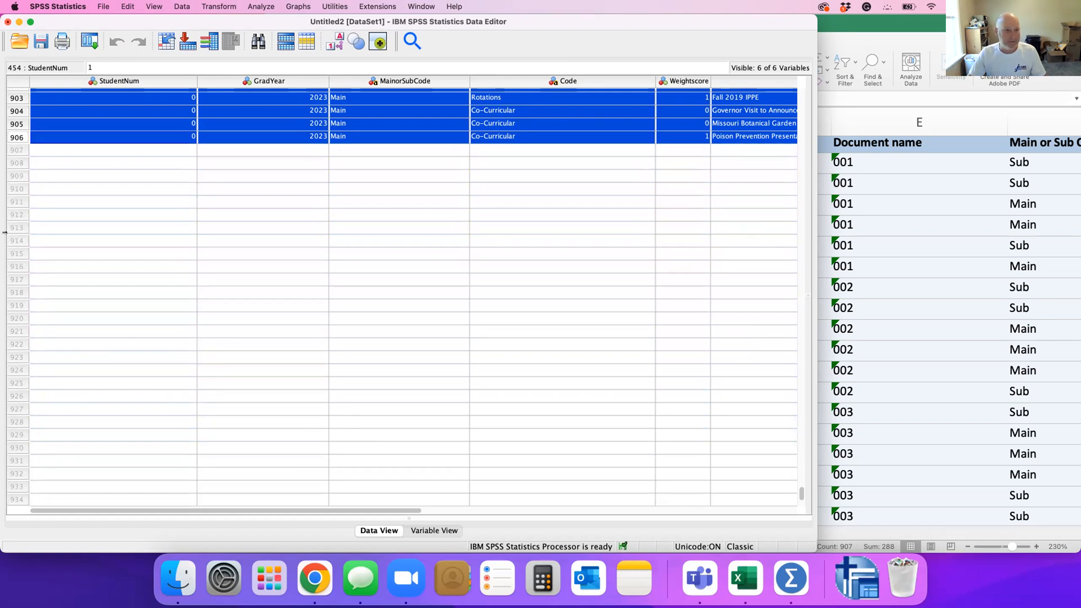
key("Delete")
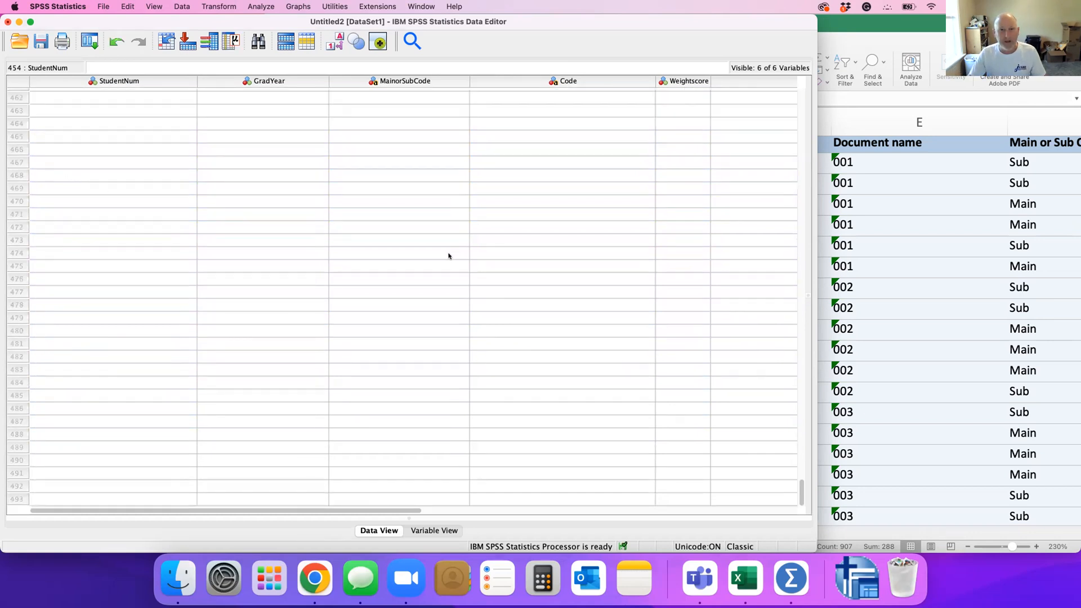
scroll(449, 257, "up", 20)
scroll(458, 260, "up", 6)
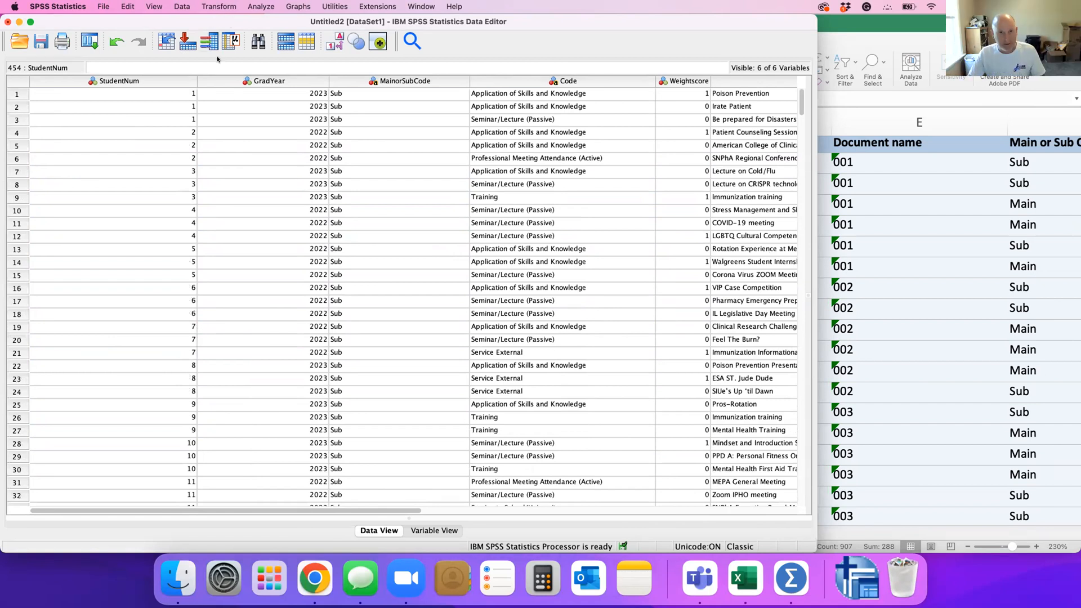
Undo the deletion of the Main cases in the original dataset and check that both code types are present
key("super+z")
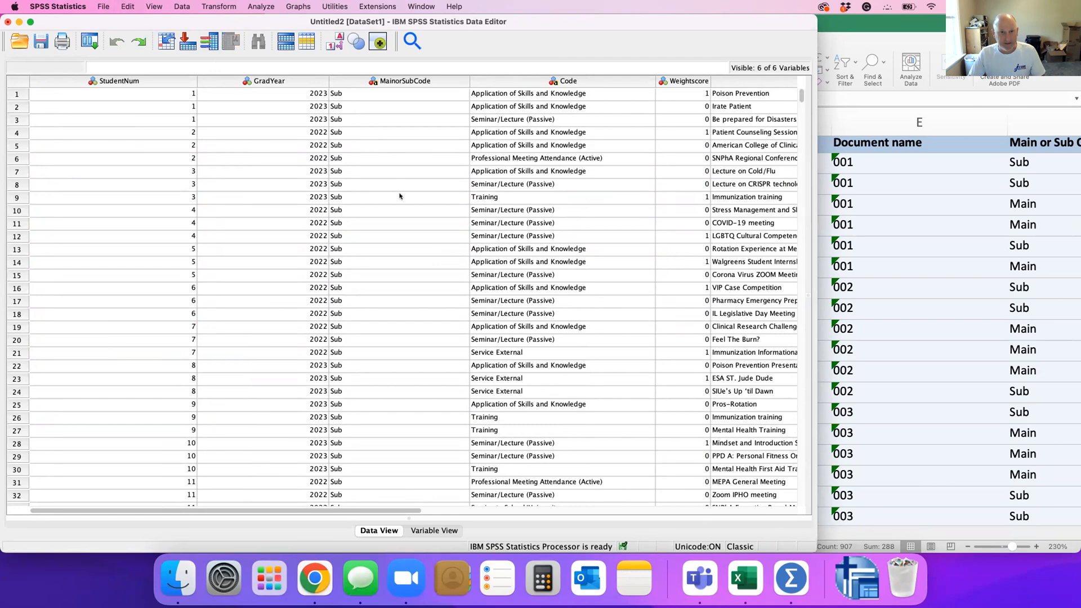
scroll(403, 192, "down", 20)
scroll(393, 197, "down", 20)
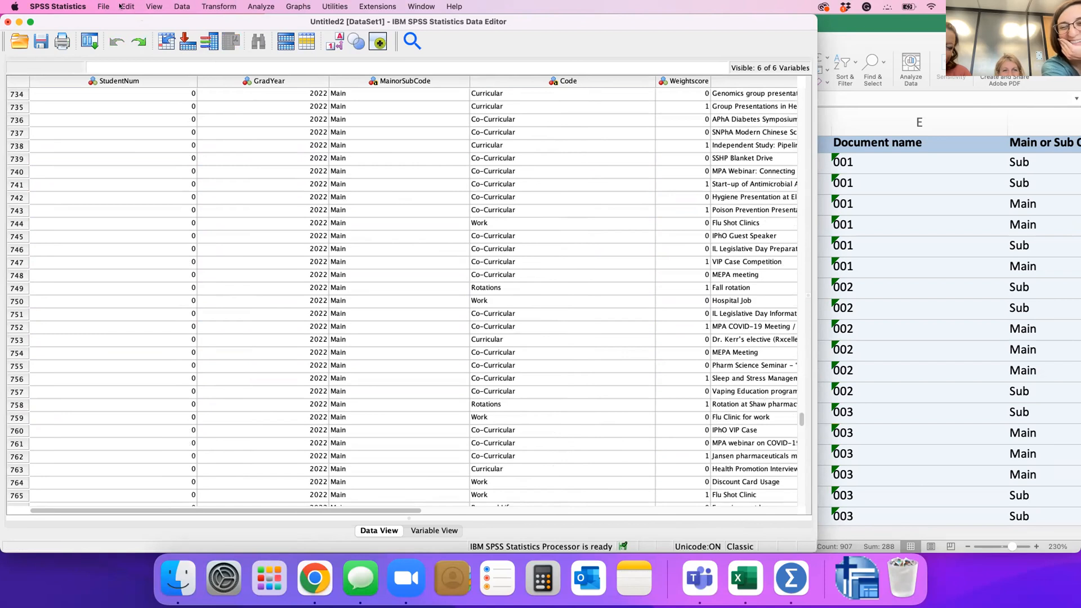
Save the full dataset to the Desktop as 3coolgals
left_click(41, 42)
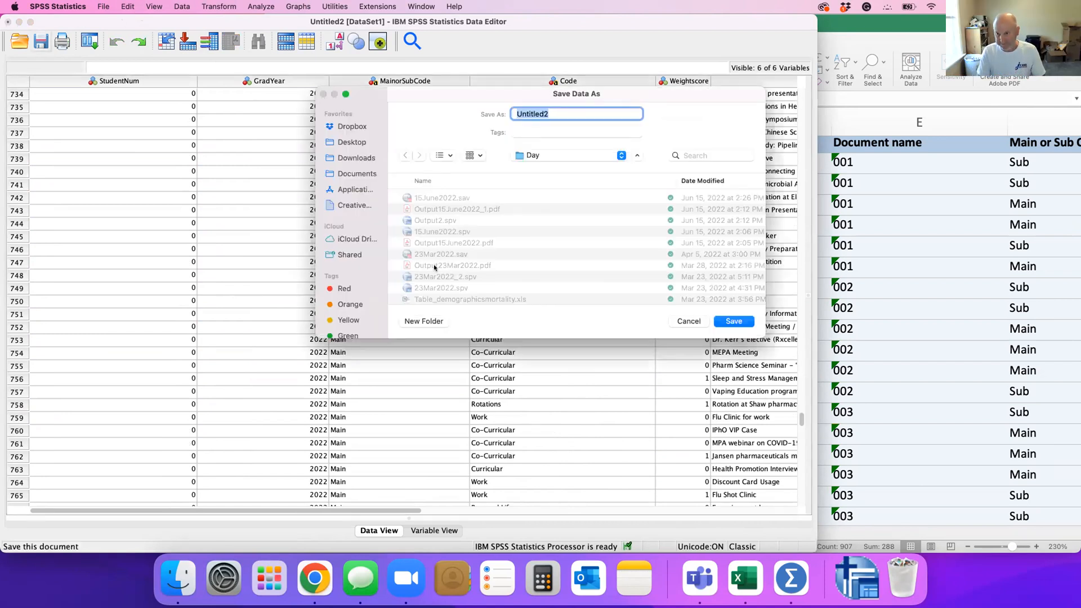
type("3coolgals")
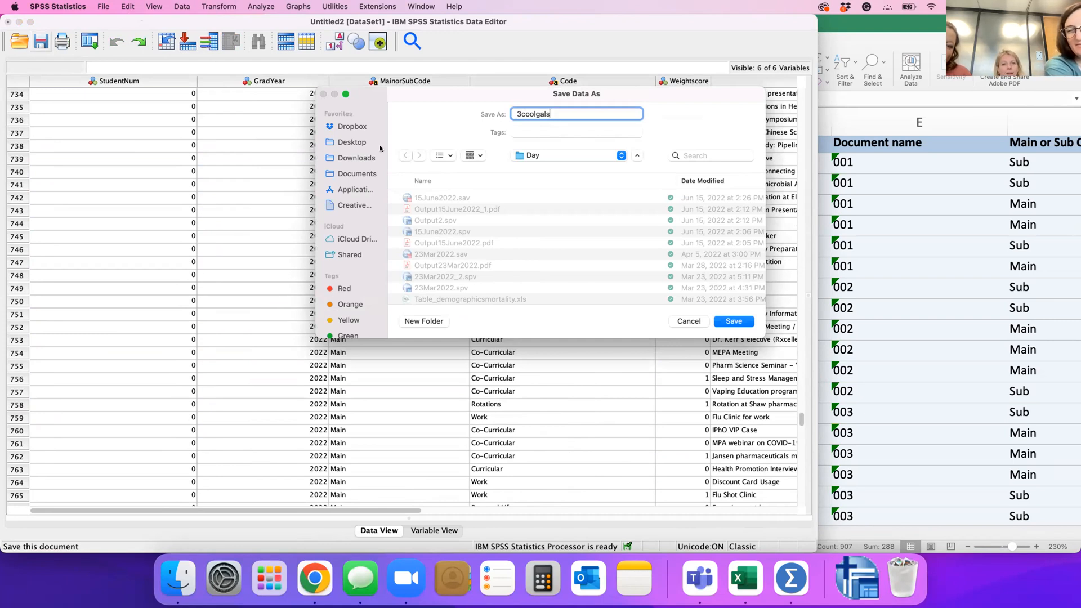
left_click(363, 142)
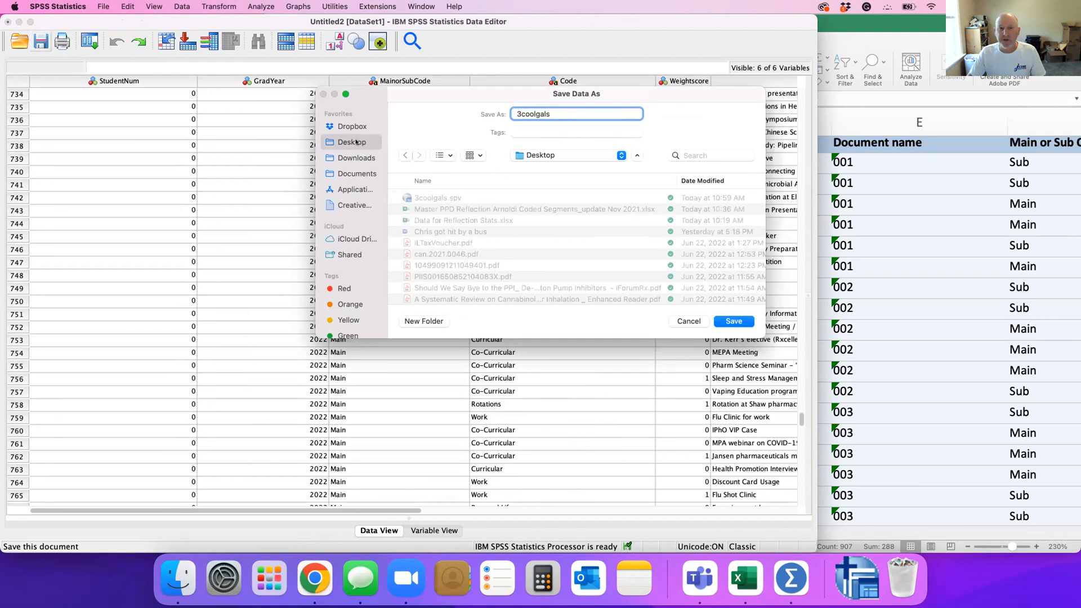
left_click(727, 322)
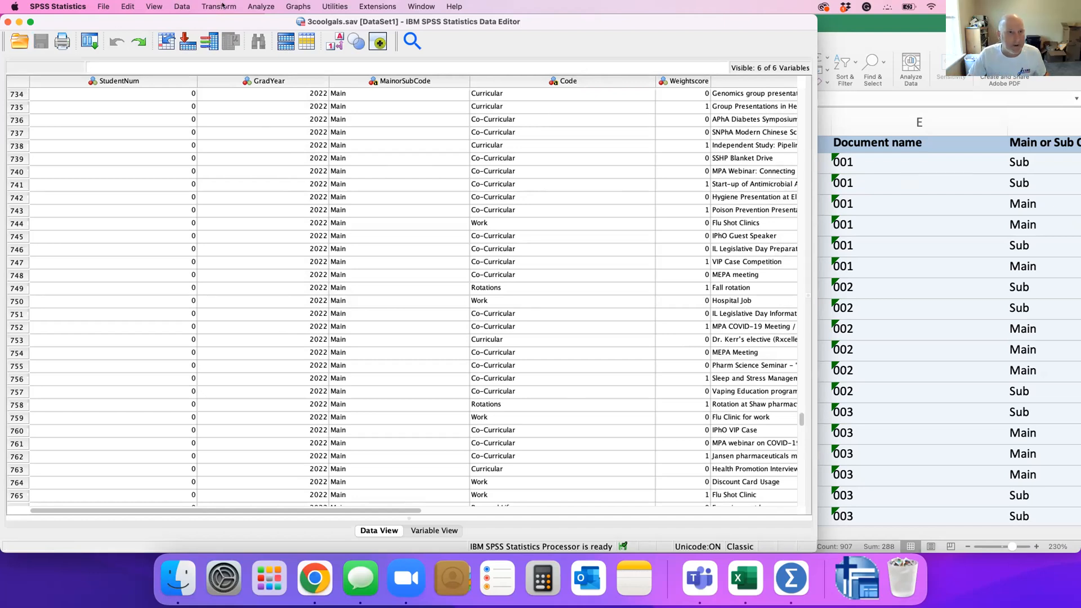
Copy the dataset and delete all Main cases, rows 454 through 906, from the copy
left_click(183, 7)
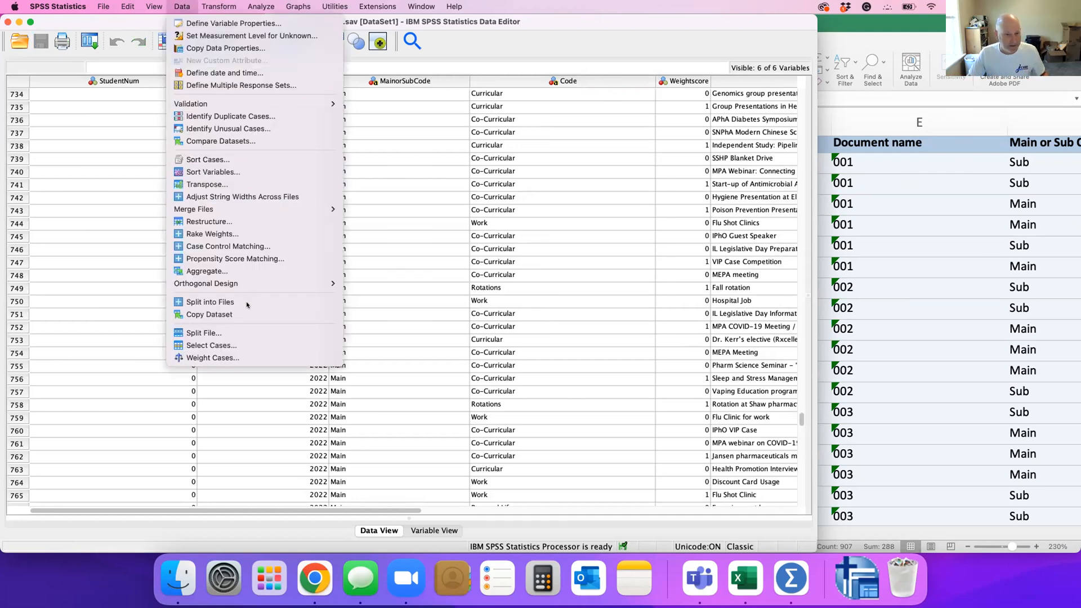
left_click(240, 314)
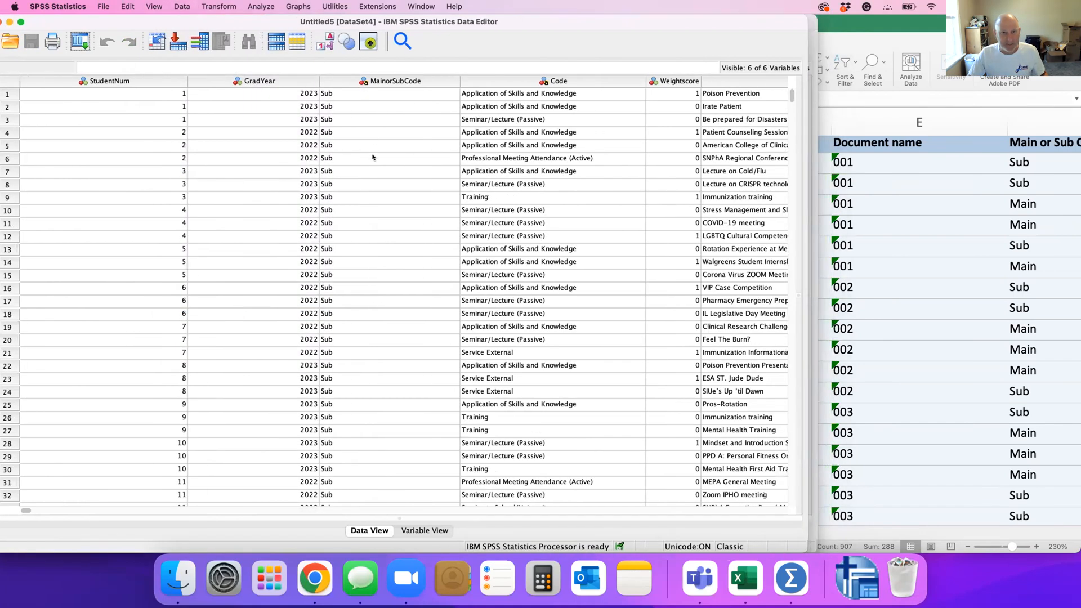
scroll(372, 157, "down", 20)
scroll(367, 159, "down", 20)
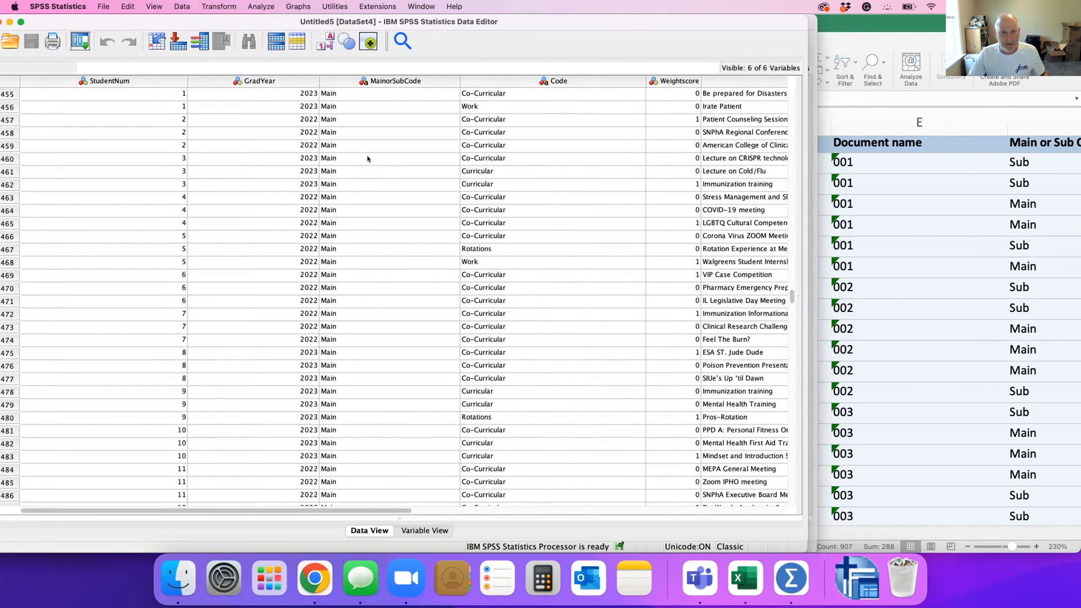
scroll(367, 159, "up", 3)
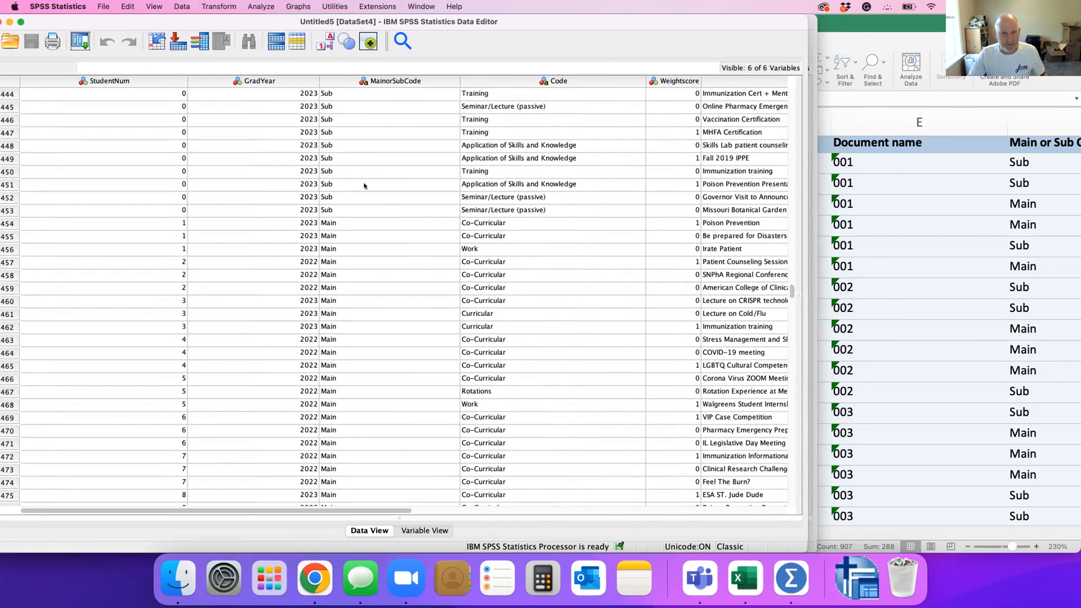
left_click(12, 223)
key("shift+Page_Down")
key("shift+Page_Down")
key("shift+Page_Down")
key("shift+Page_Down")
key("shift+Page_Down")
key("shift+Page_Down")
key("shift+Page_Down")
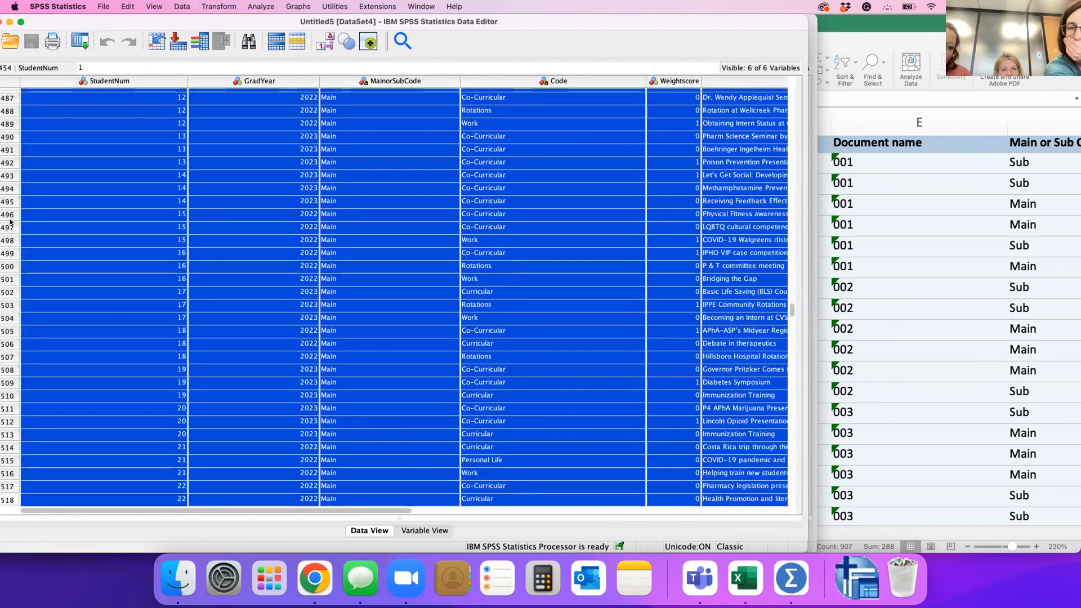
key("shift+Page_Down")
key("shift+Page_Down")
key("shift+Page_Down")
key("shift+Page_Down")
key("shift+Page_Down")
key("shift+Page_Down")
key("shift+Page_Down")
key("shift+Page_Down")
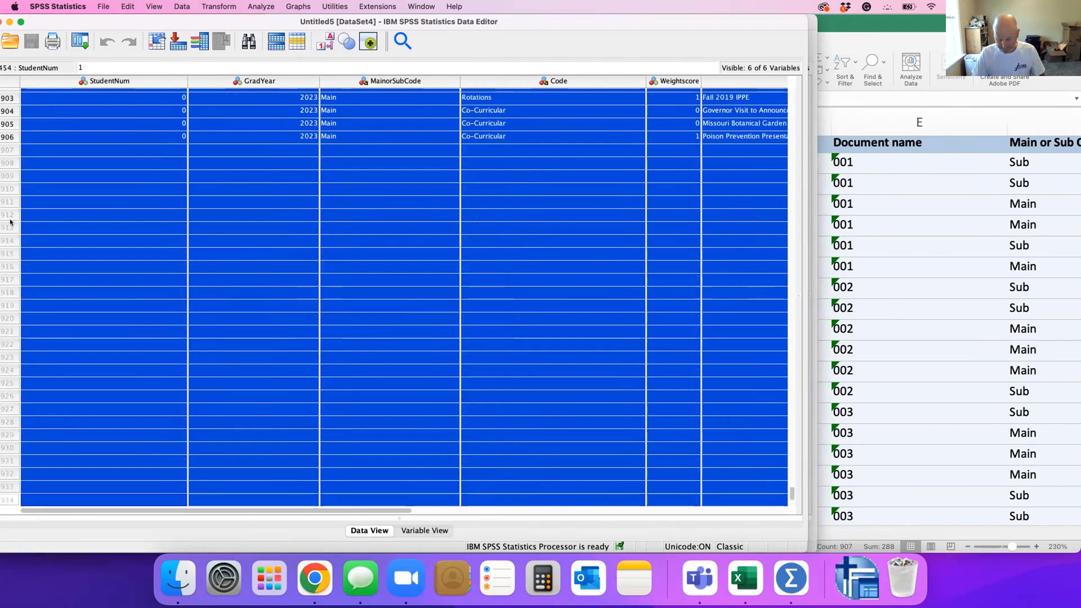
key("Delete")
Set up a crosstab on the Sub-only copy with Grad Year as rows and Code as columns
scroll(168, 226, "up", 15)
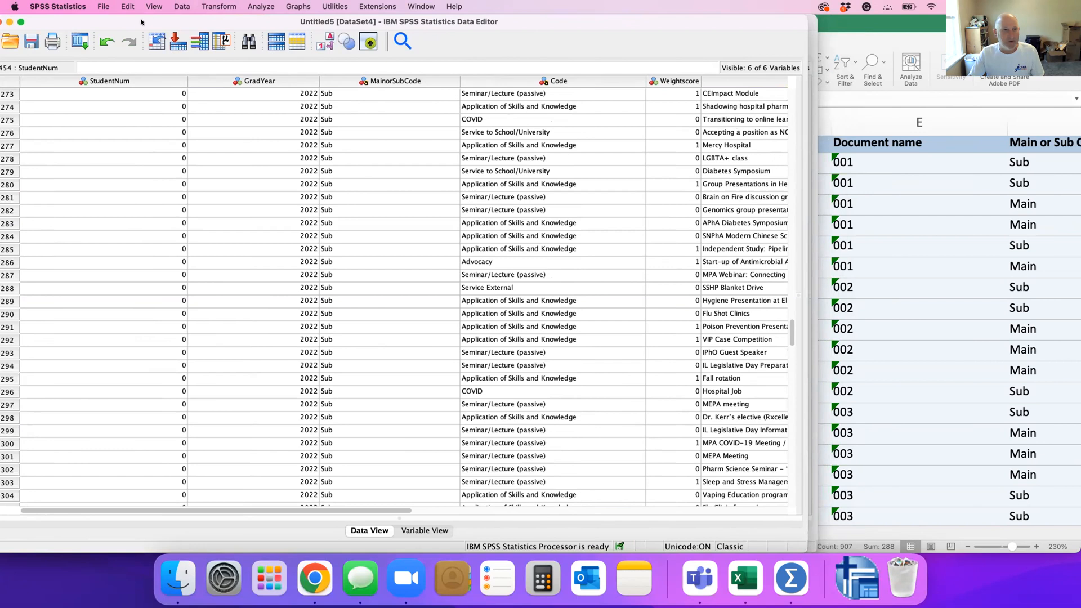
left_click(265, 7)
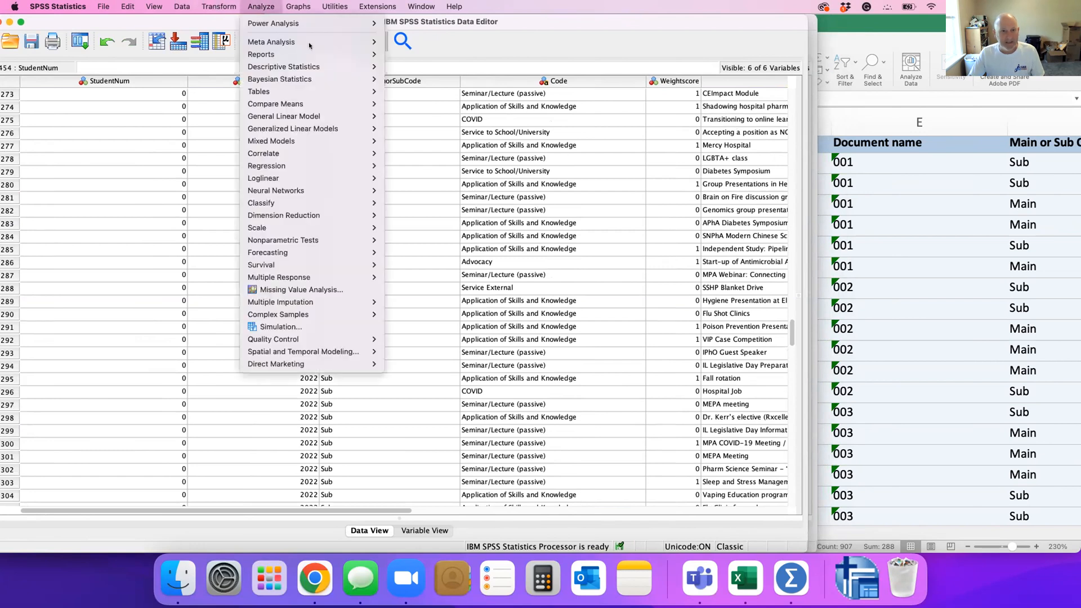
mouse_move(325, 67)
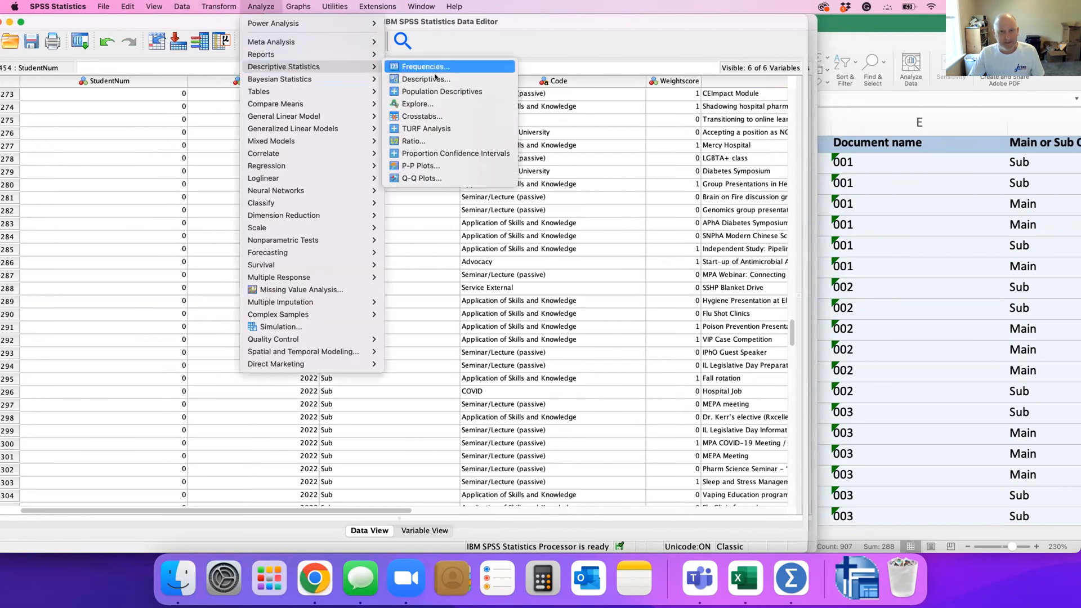
left_click(437, 115)
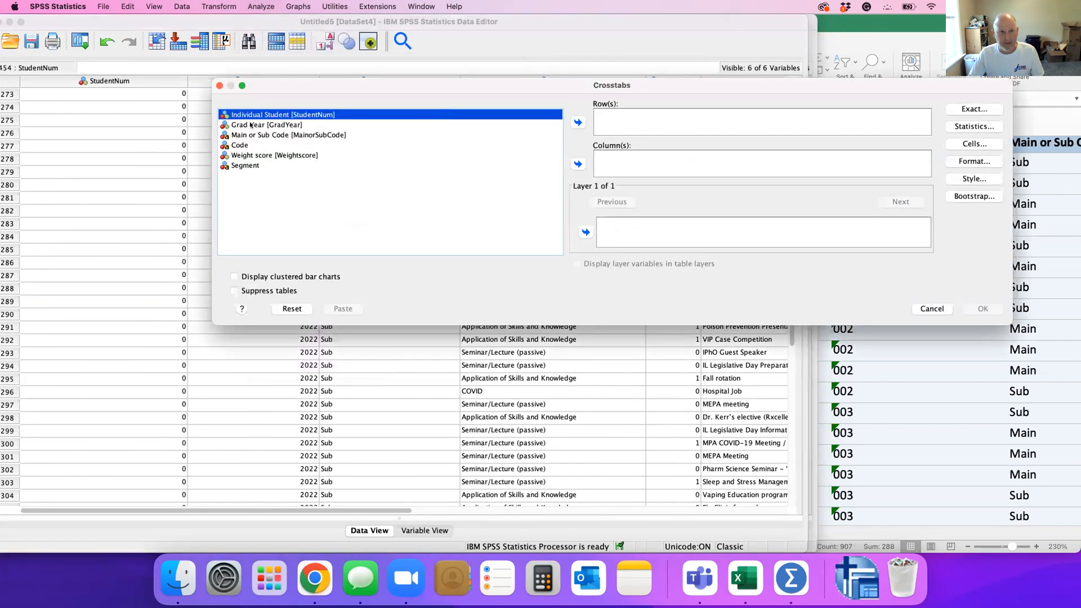
left_click(251, 125)
left_click(579, 122)
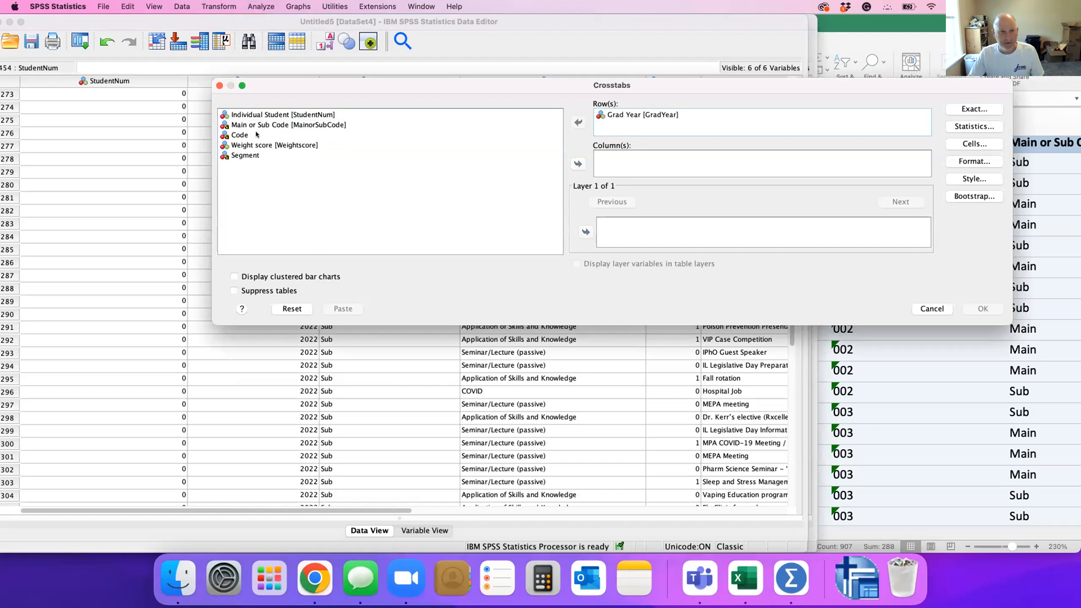
left_click(237, 135)
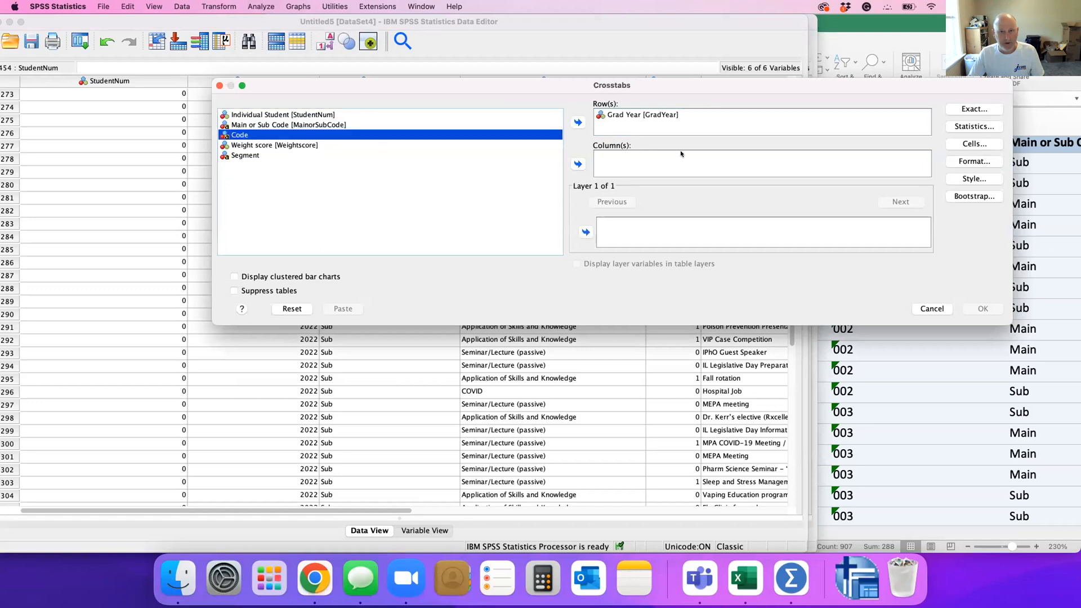
left_click(577, 165)
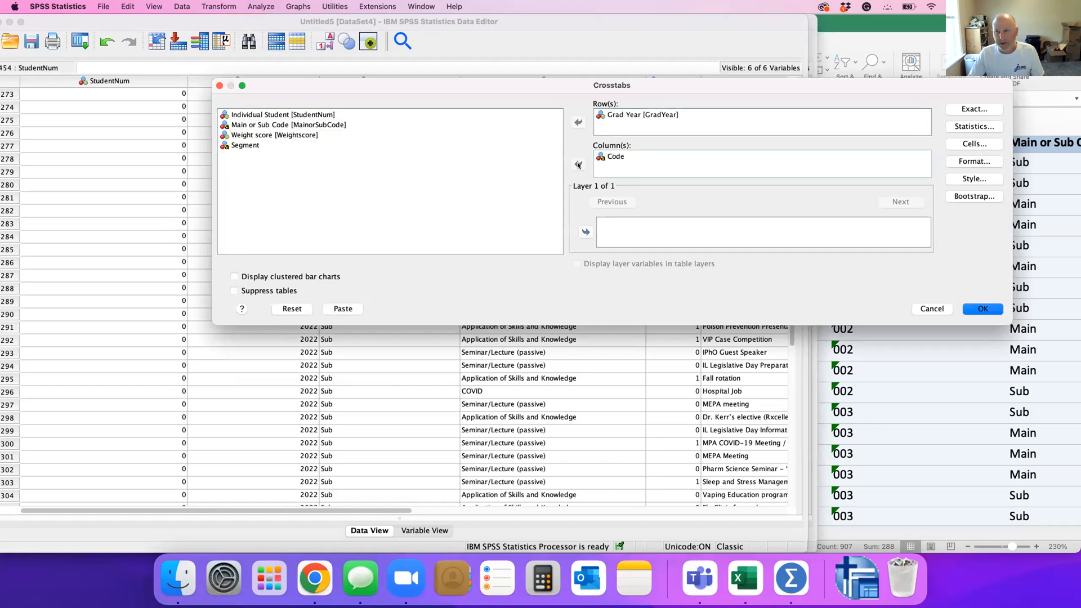
Include the chi-square test, row and column percentages, and adjusted standardized residuals, and run the crosstab
left_click(977, 127)
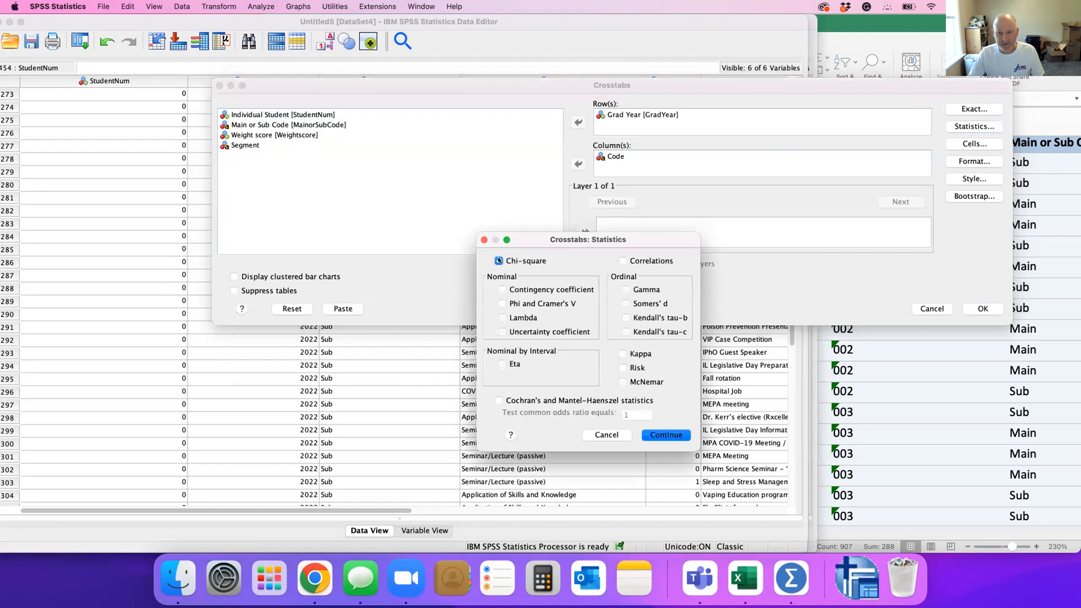
left_click(668, 434)
left_click(975, 143)
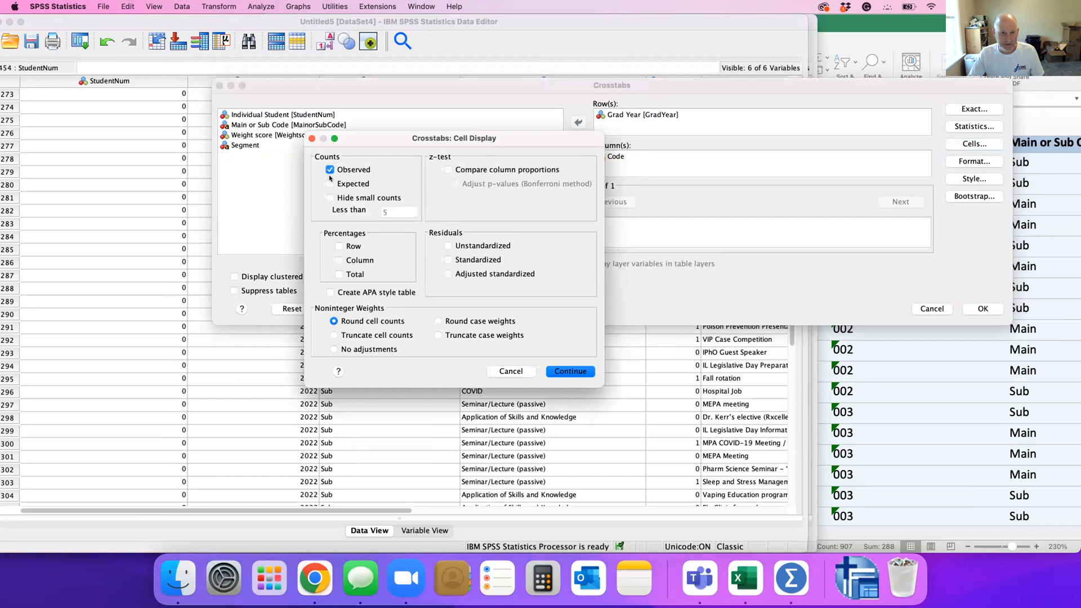
left_click(339, 245)
left_click(570, 372)
left_click(984, 309)
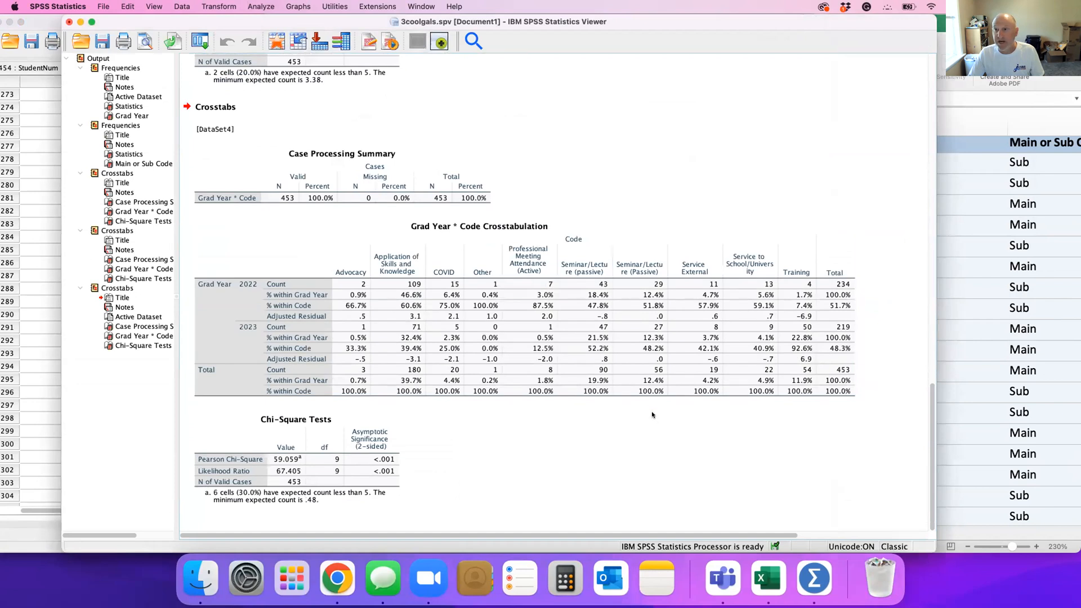
Examine the Sub-only Grad Year by Code crosstabulation and its chi-square tests, and minimize the output window
left_click(448, 261)
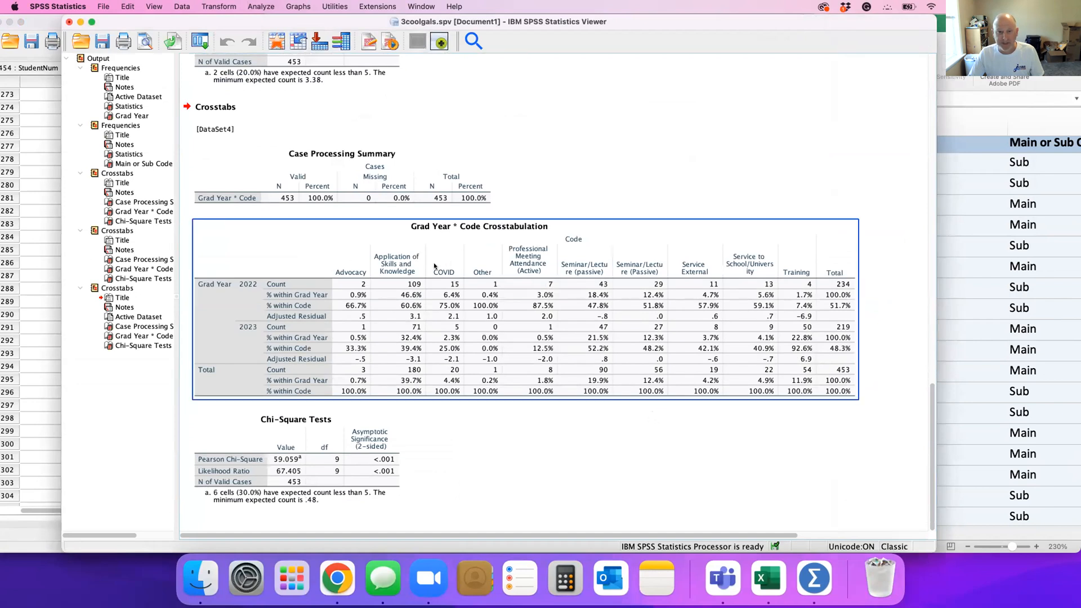
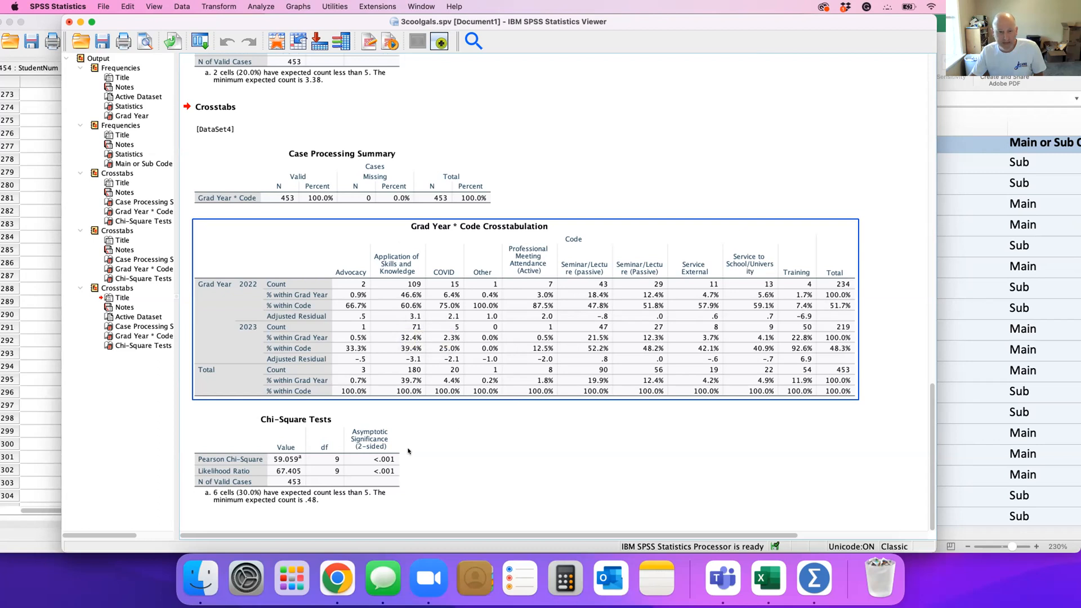
left_click(384, 459)
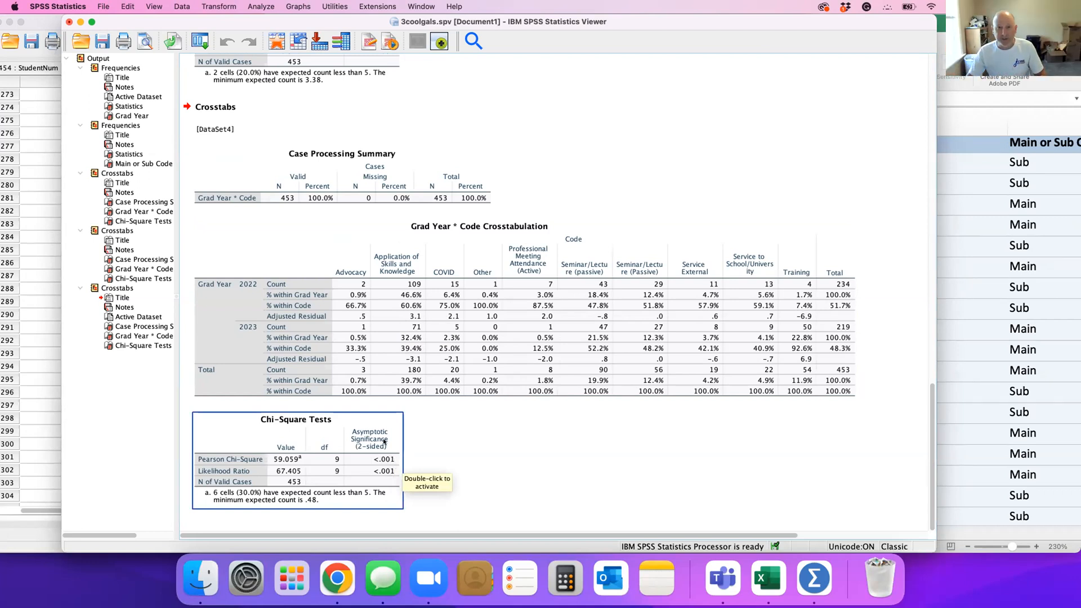
left_click(258, 248)
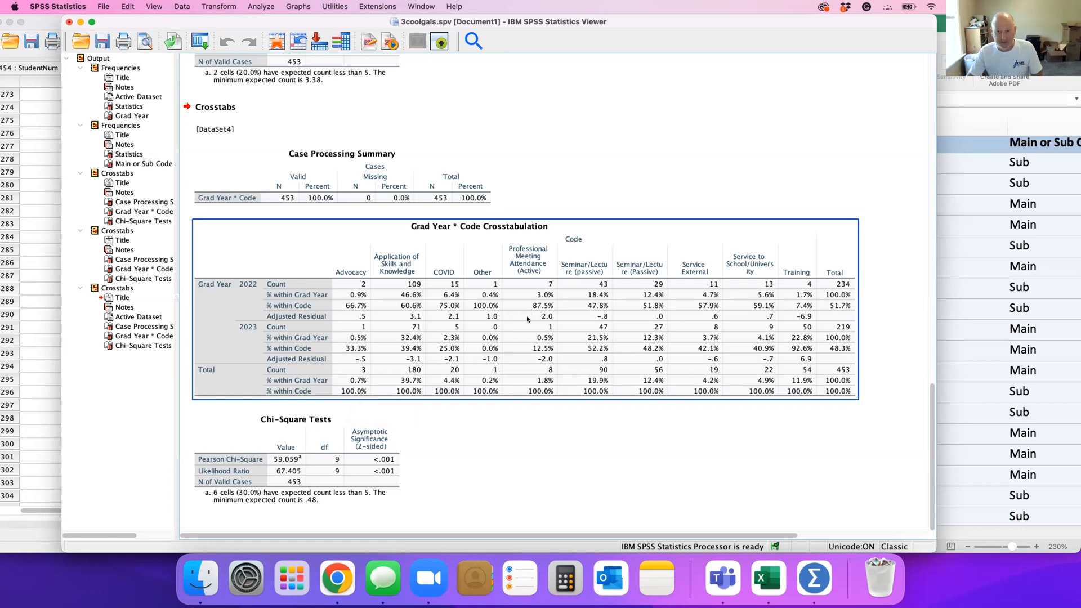
left_click(81, 21)
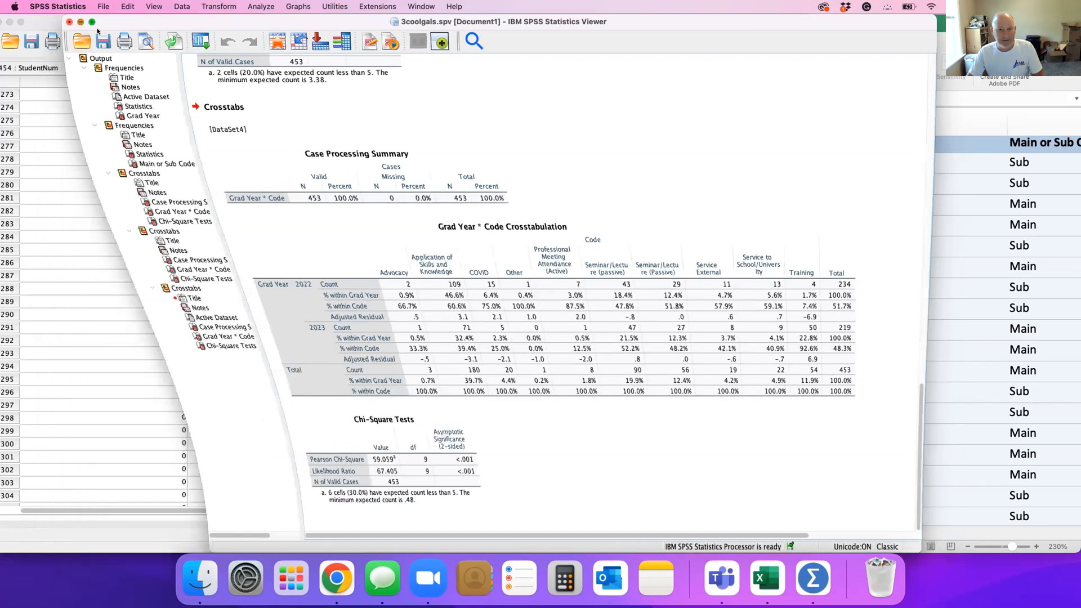
Bring the Sub-only dataset window fully into view and sort its cases by Code in ascending order
left_click_drag(302, 18, 190, 10)
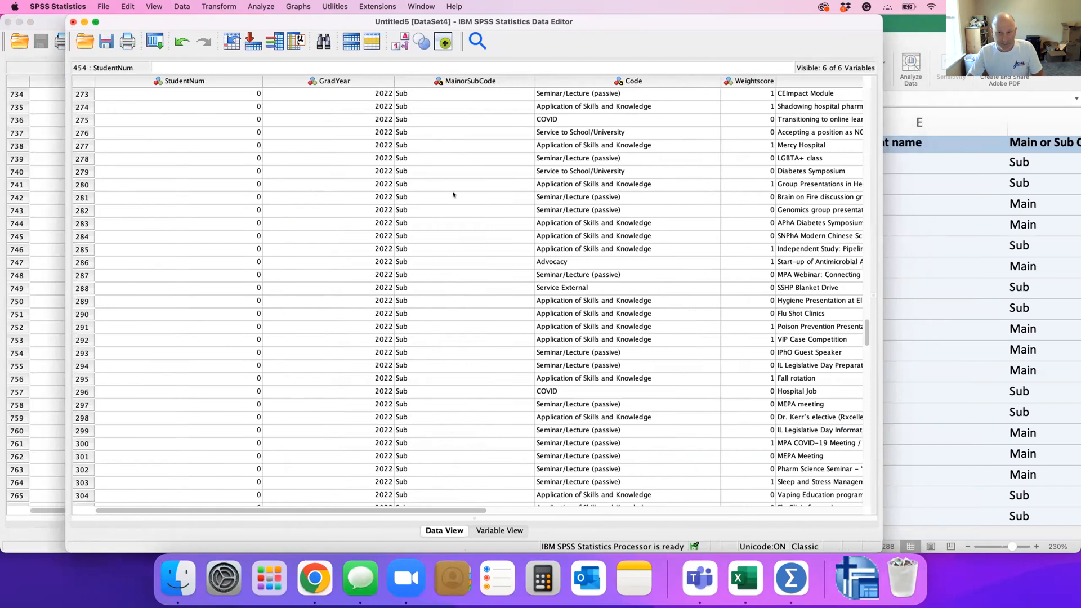
scroll(455, 220, "up", 20)
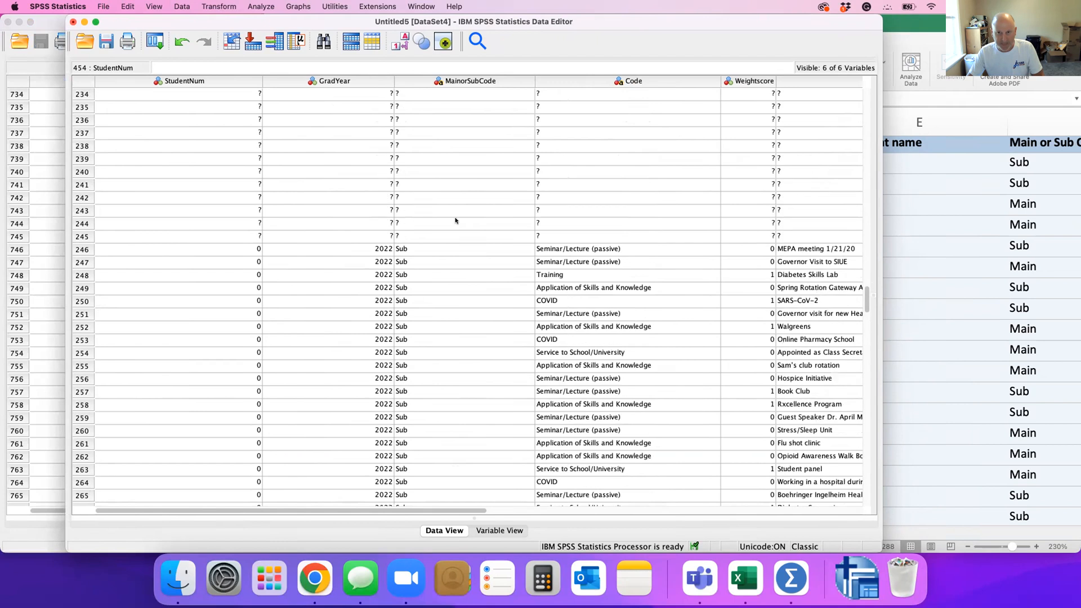
scroll(454, 223, "up", 7)
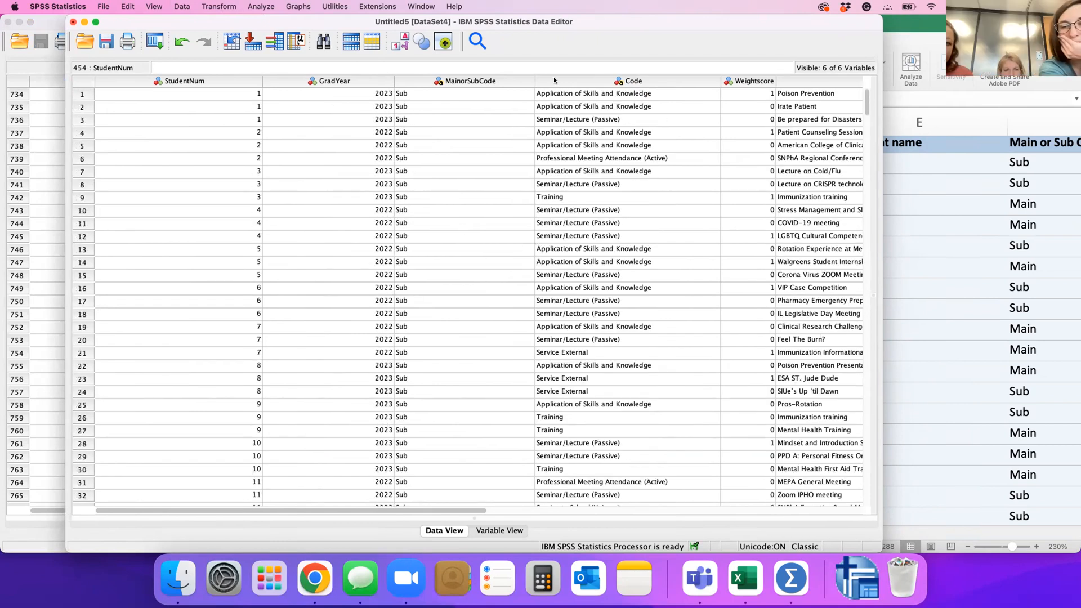
left_click(557, 80)
right_click(562, 82)
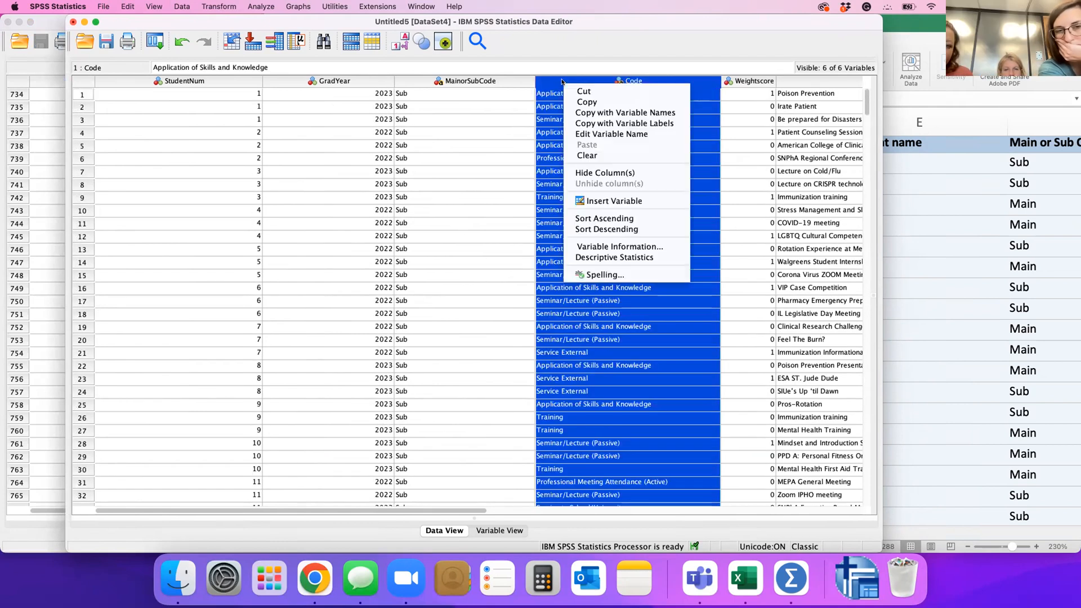
left_click(620, 217)
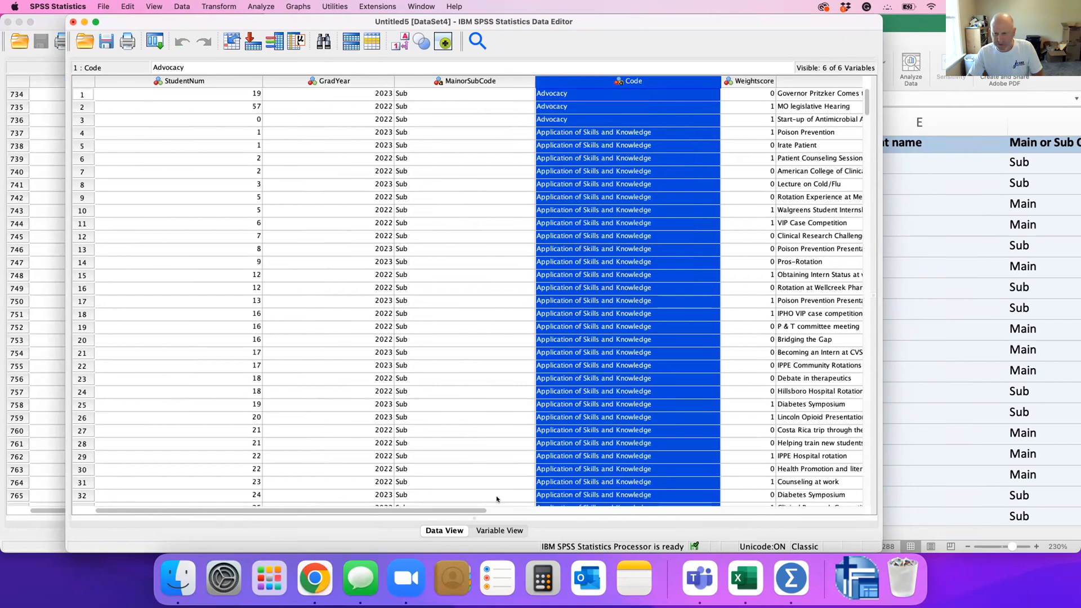
Delete all cases from the first Advocacy case through the single Other case, leaving Professional Meeting Attendance (Active) first
right_click(795, 568)
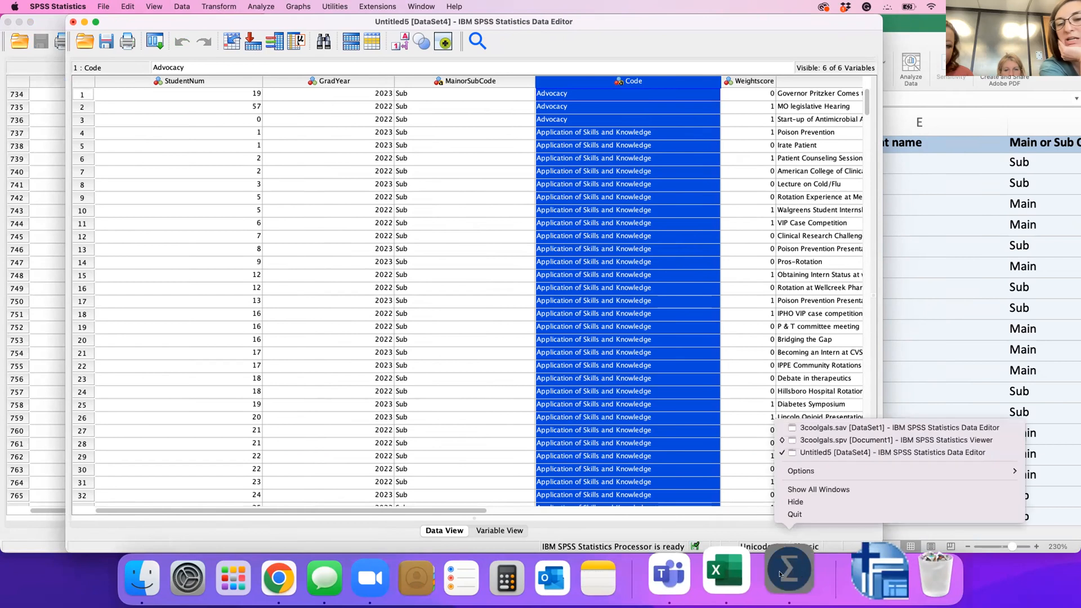
left_click(574, 81)
scroll(633, 392, "down", 10)
scroll(633, 392, "down", 10)
scroll(628, 394, "up", 1)
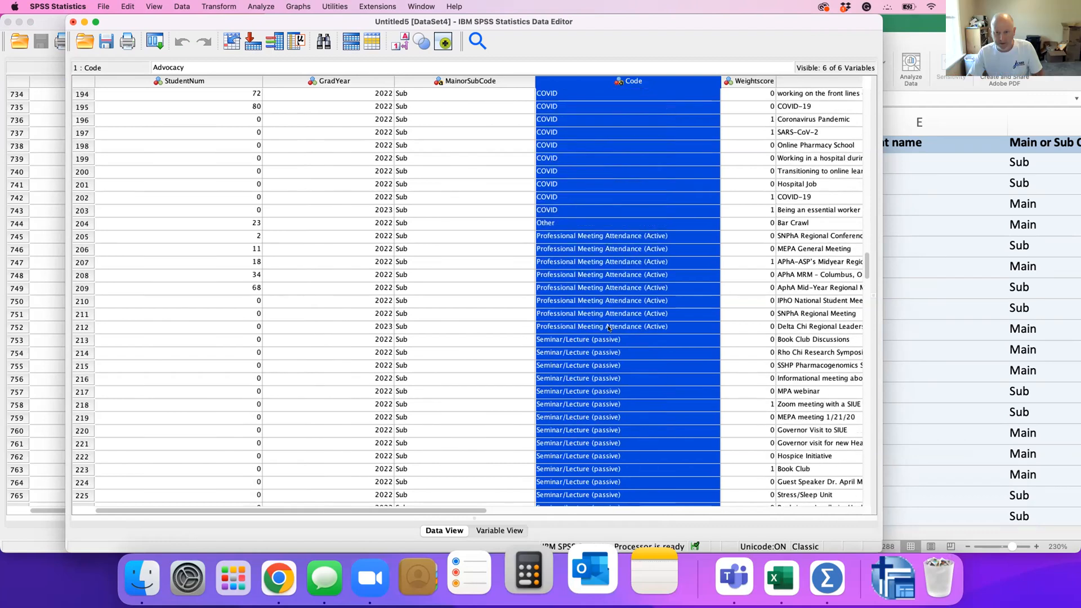
left_click(87, 224)
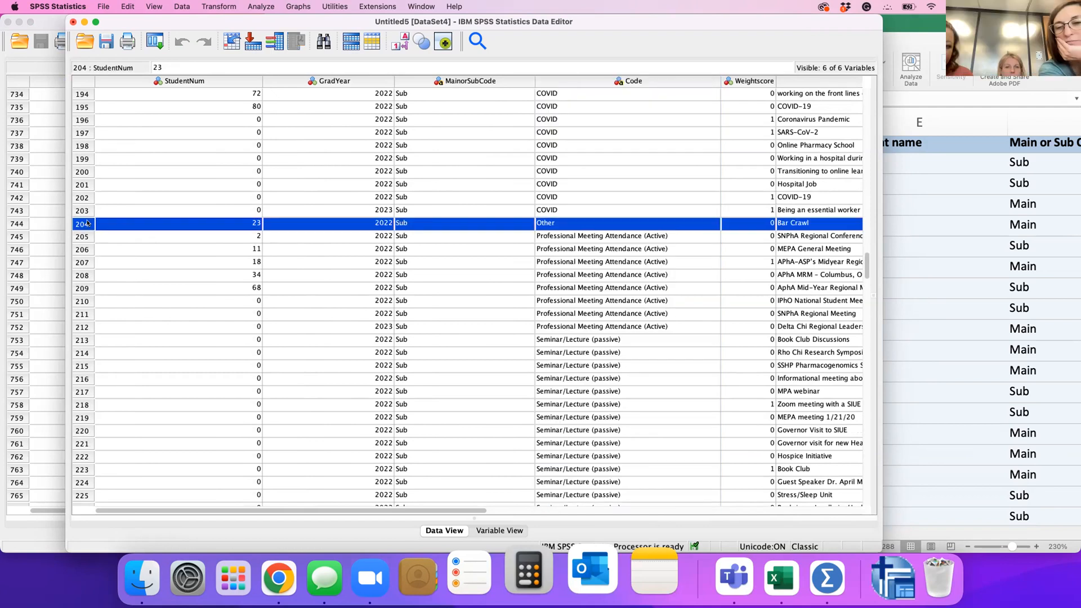
key("shift+Page_Up")
key("shift+Page_Up")
key("shift+Page_Up")
key("shift+Page_Up")
key("shift+Page_Up")
key("shift+Page_Up")
key("shift+Page_Up")
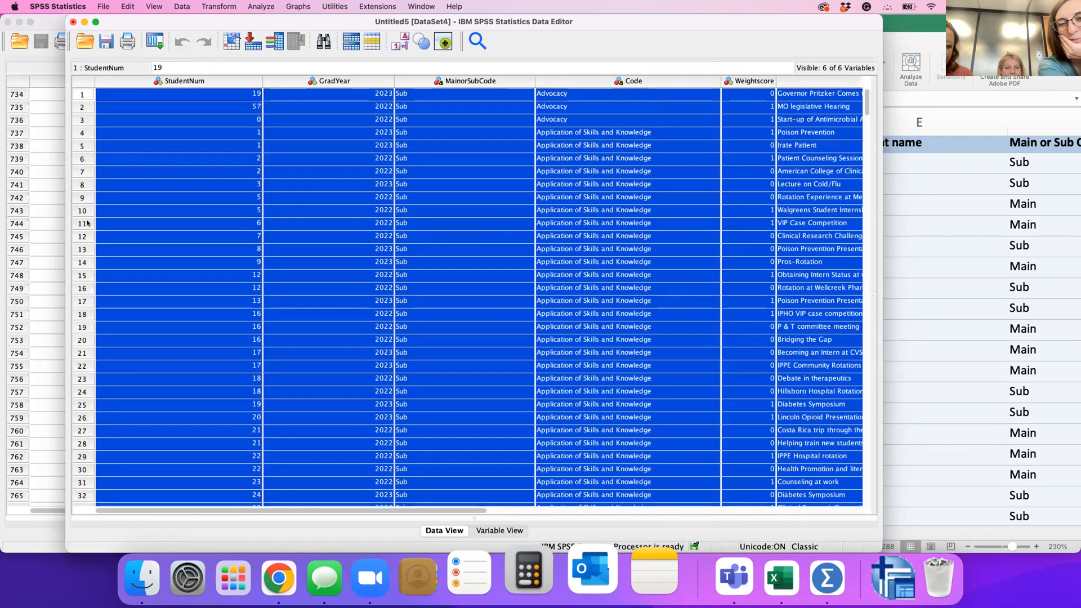
key("Delete")
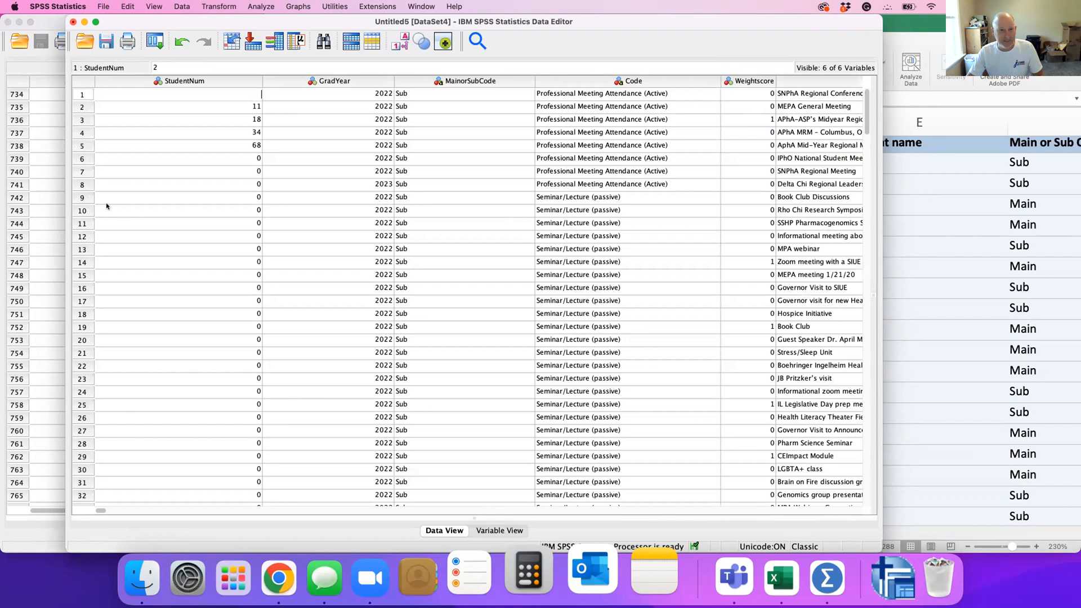
Delete every case from the first Seminar/Lecture (passive) case to the end of the dataset
left_click(82, 196)
key("shift+Page_Down")
key("shift+Page_Down")
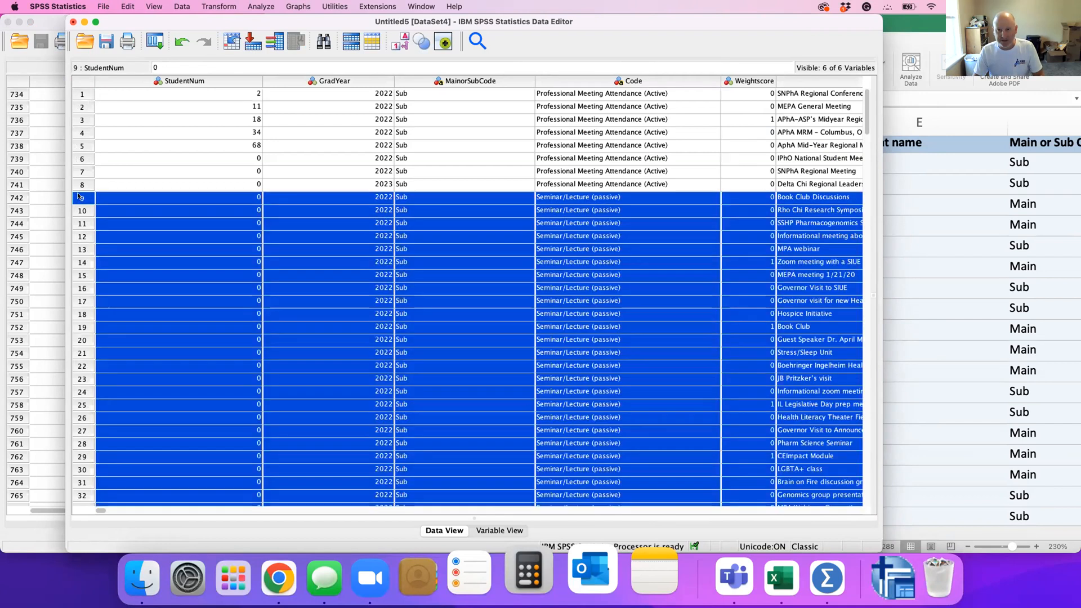
key("shift+Page_Down")
key("shift+Page_Down")
key("shift+Page_Down")
key("shift+Page_Down")
key("shift+Page_Down")
key("shift+Page_Down")
key("shift+Page_Down")
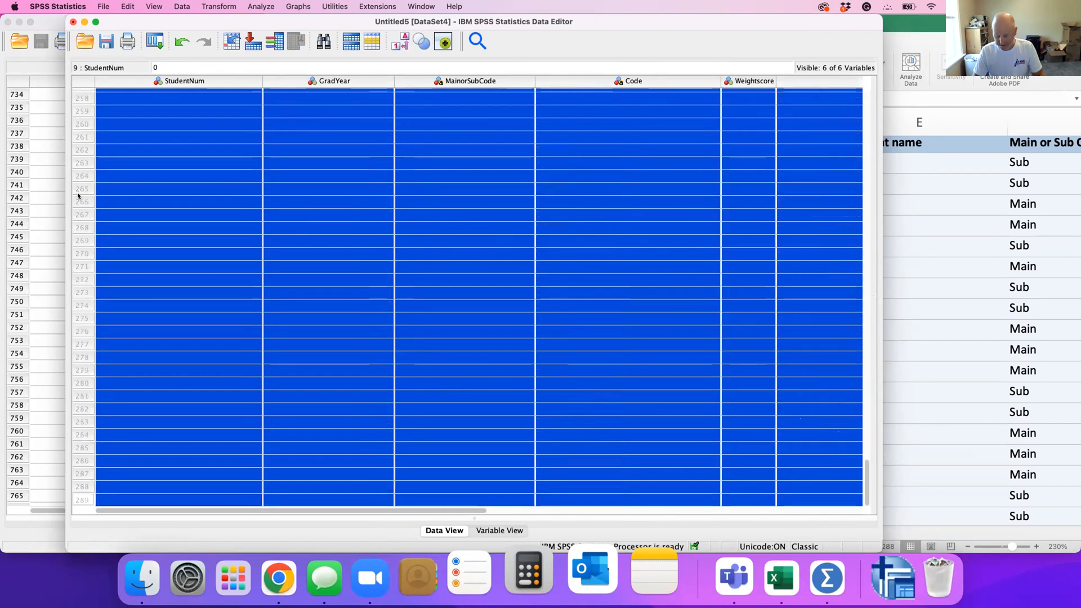
key("Delete")
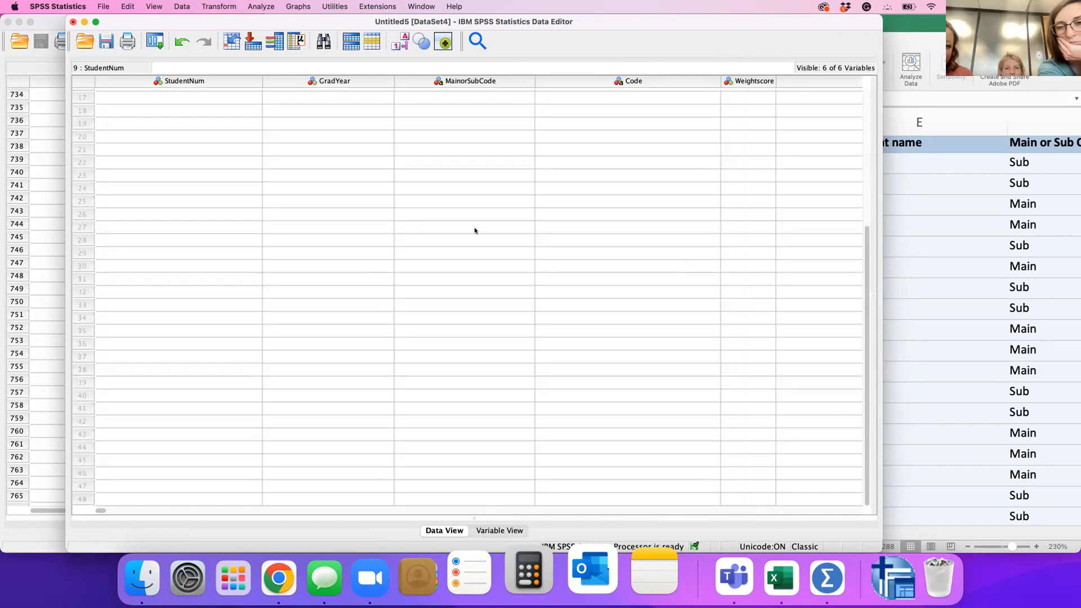
Run the Grad Year by Code crosstab on the remaining Professional Meeting Attendance (Active) cases
left_click(264, 7)
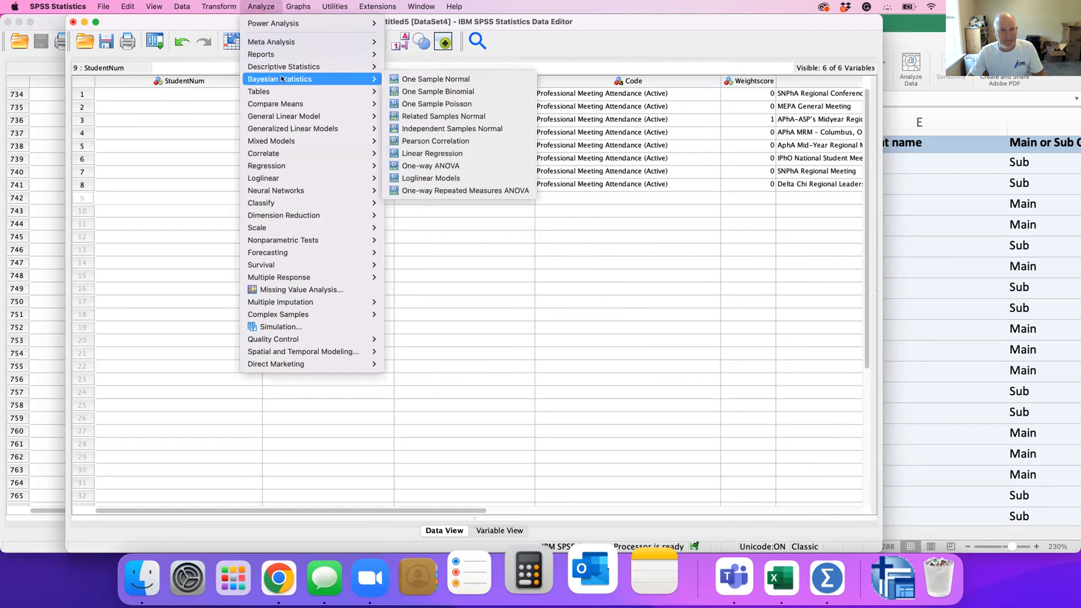
mouse_move(298, 66)
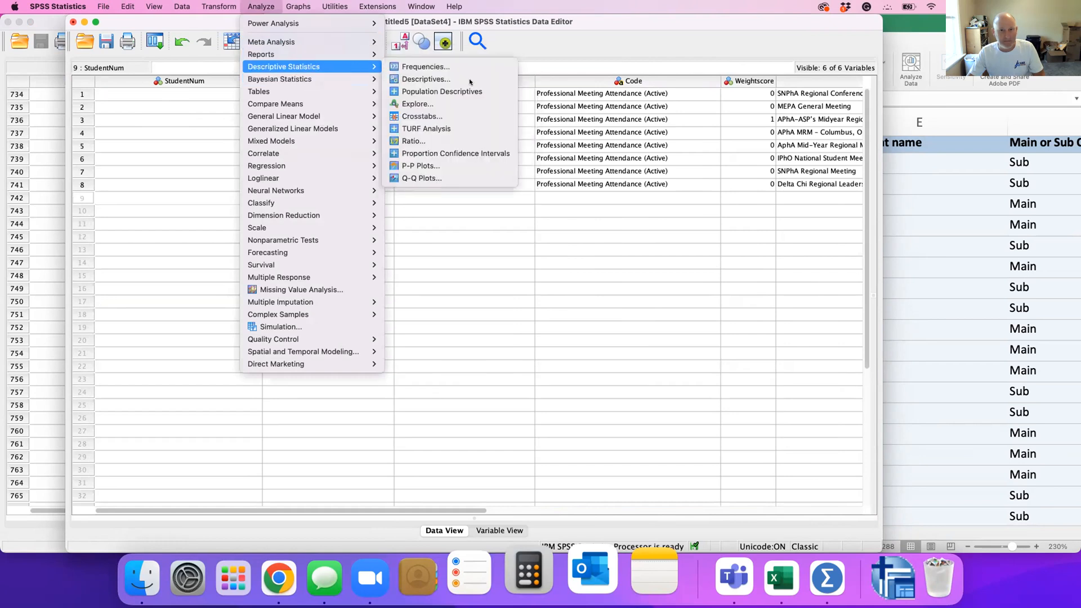
left_click(428, 116)
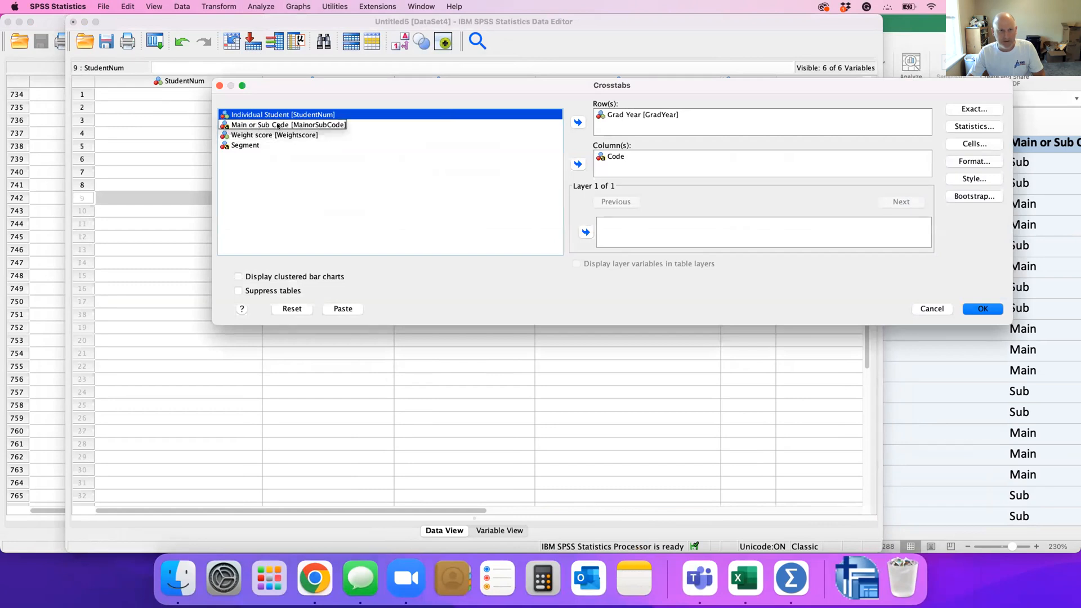
left_click(283, 145)
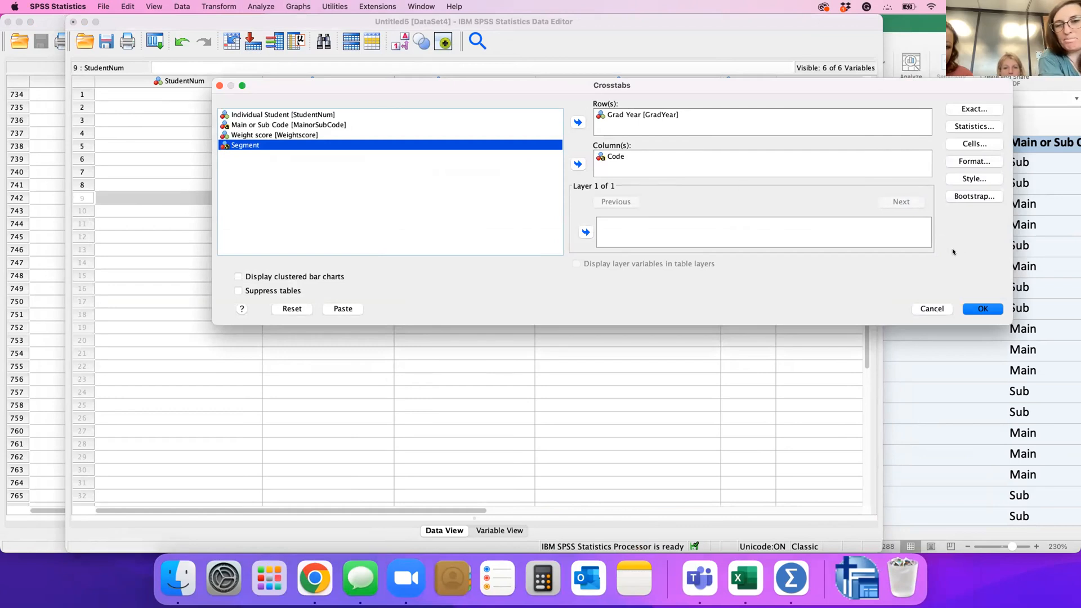
left_click(982, 309)
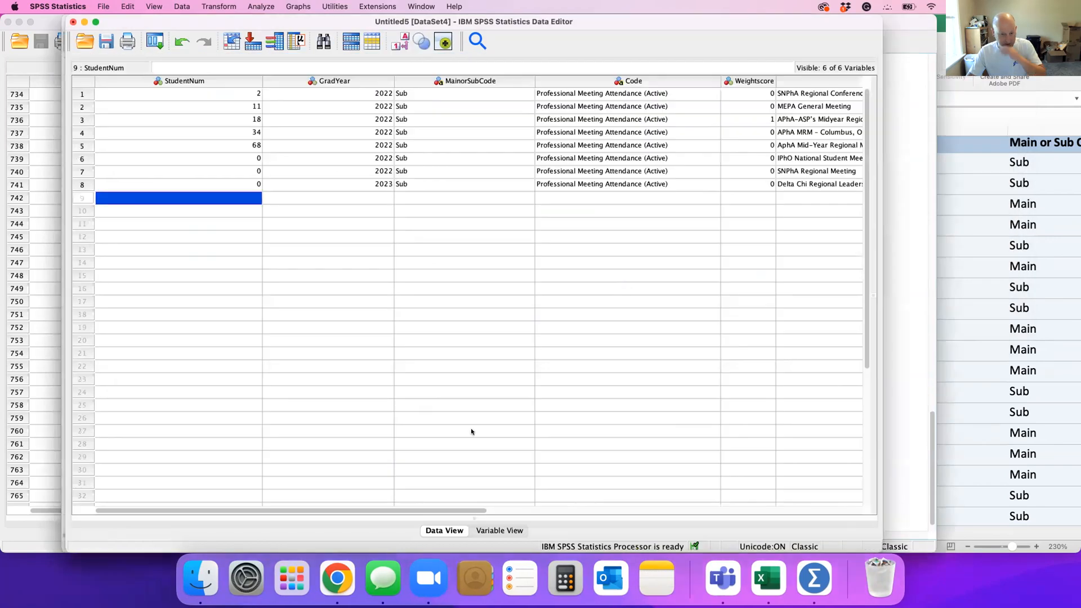
Bring up the 3coolgals.spv output and examine the new crosstab's counts, percentages and chi-square table
right_click(823, 574)
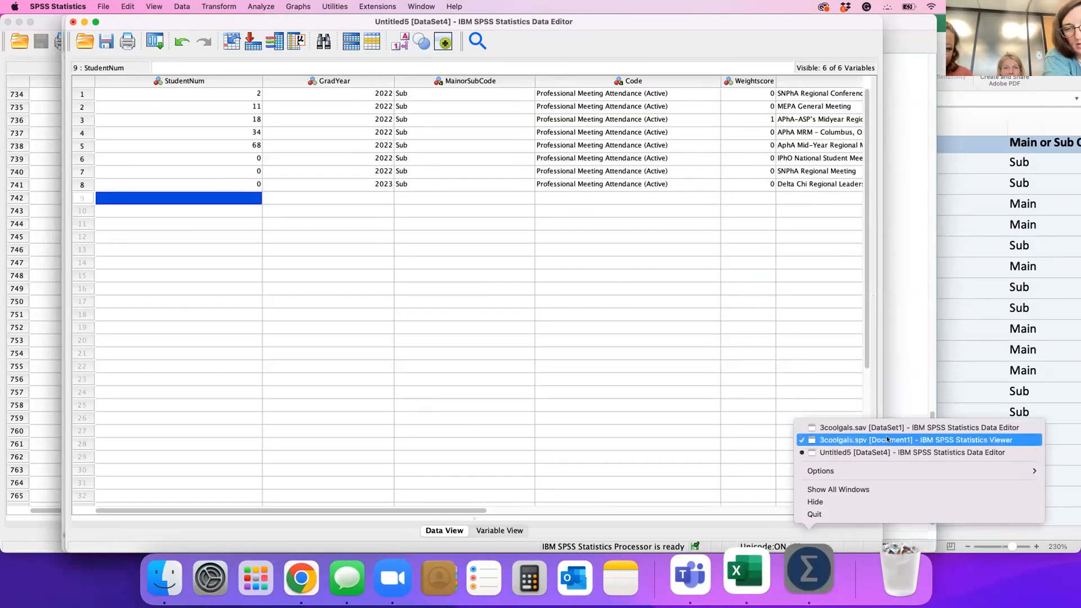
left_click(888, 439)
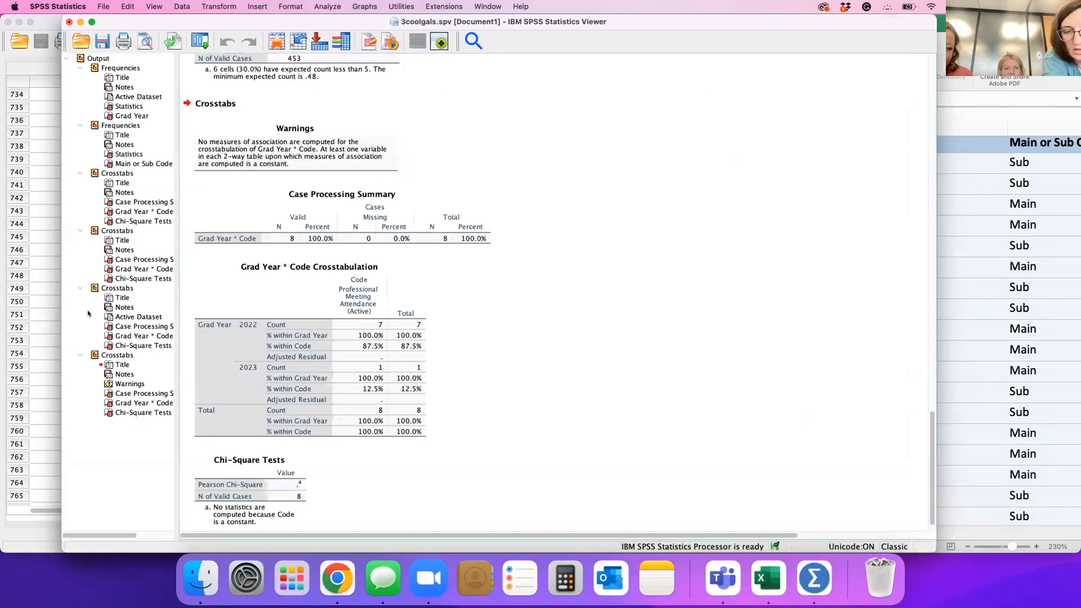
left_click(246, 325)
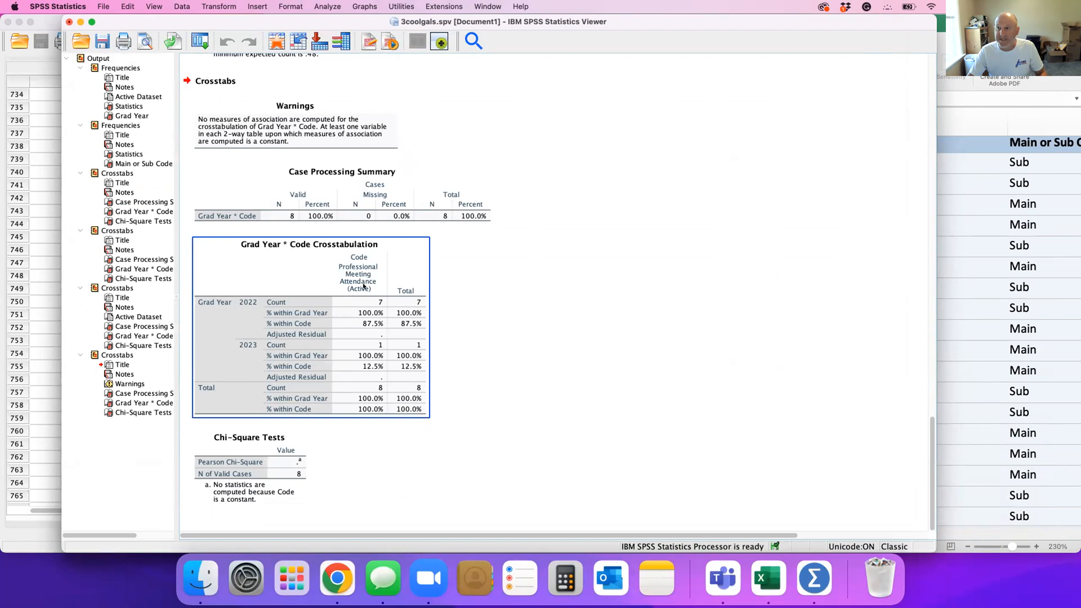
left_click(572, 367)
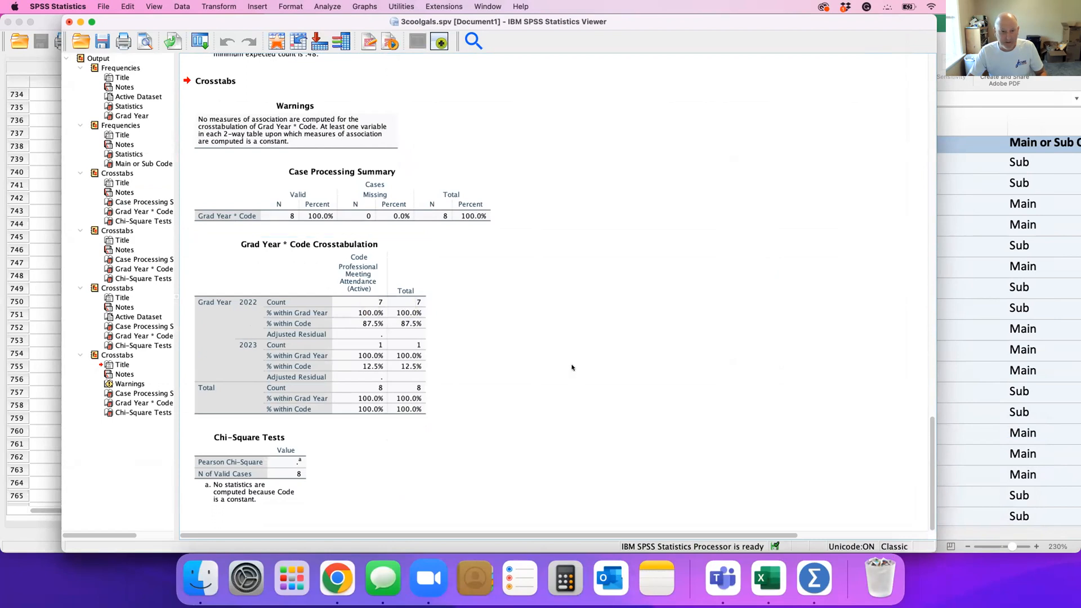
left_click(373, 332)
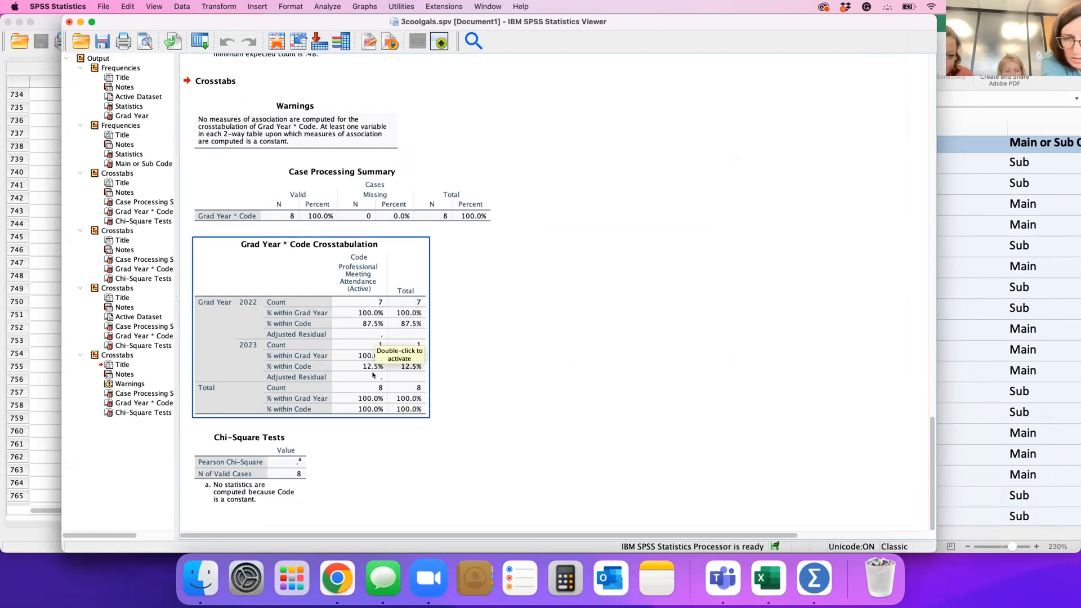
left_click(276, 473)
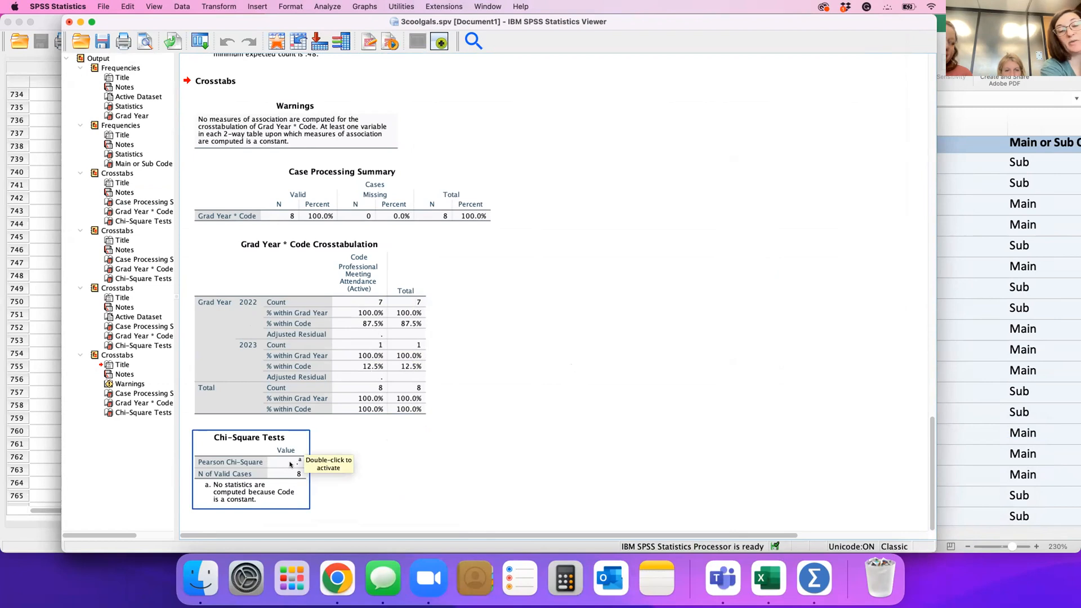
left_click(304, 411)
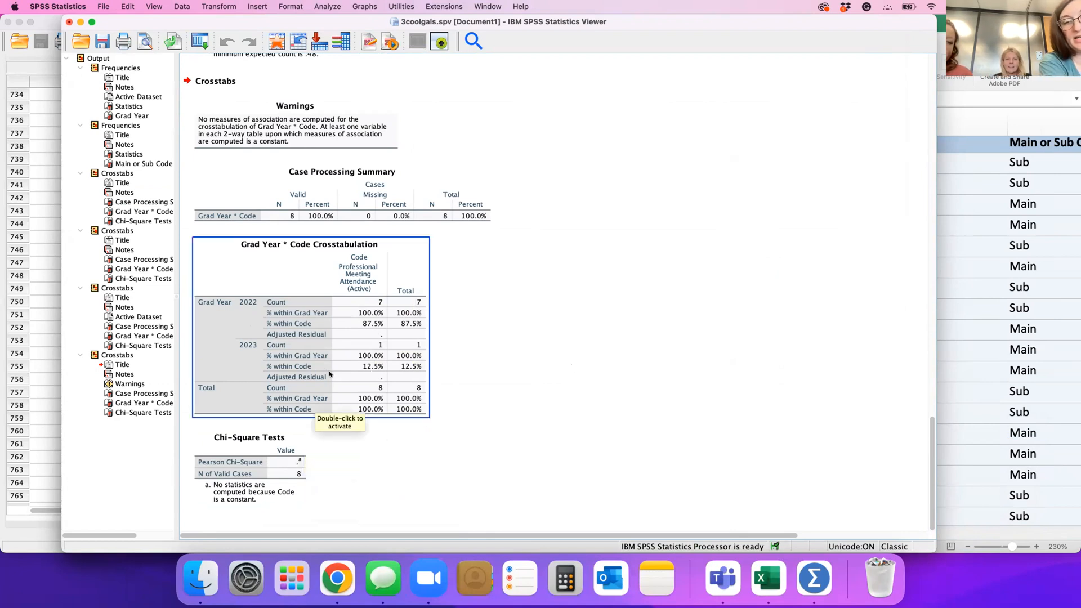
Delete the latest crosstab's chi-square, crosstabulation, case processing, warnings and title items from the output
left_click(249, 475)
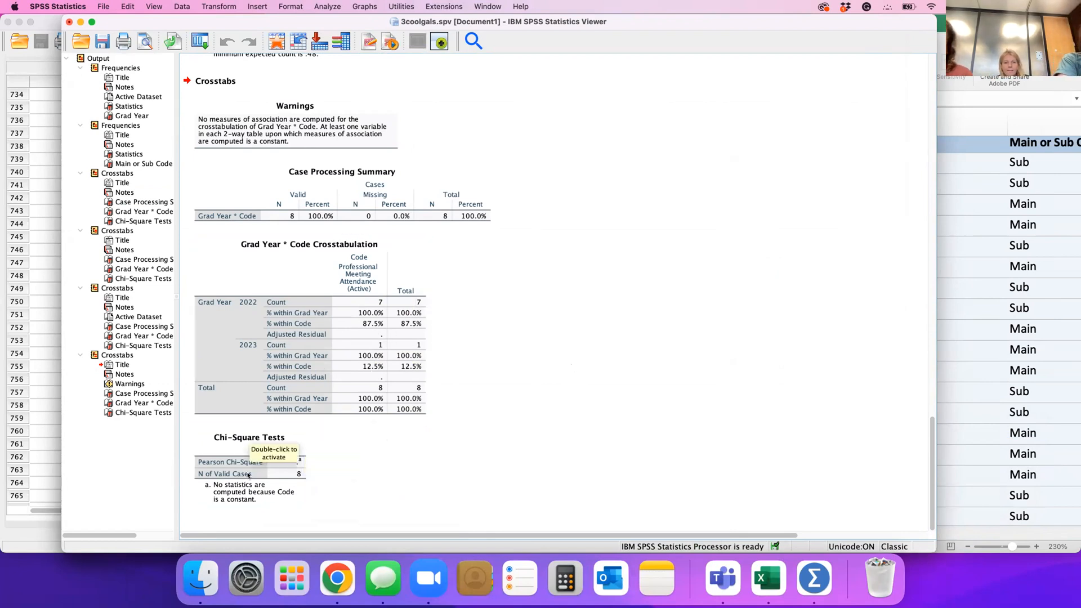
key("Delete")
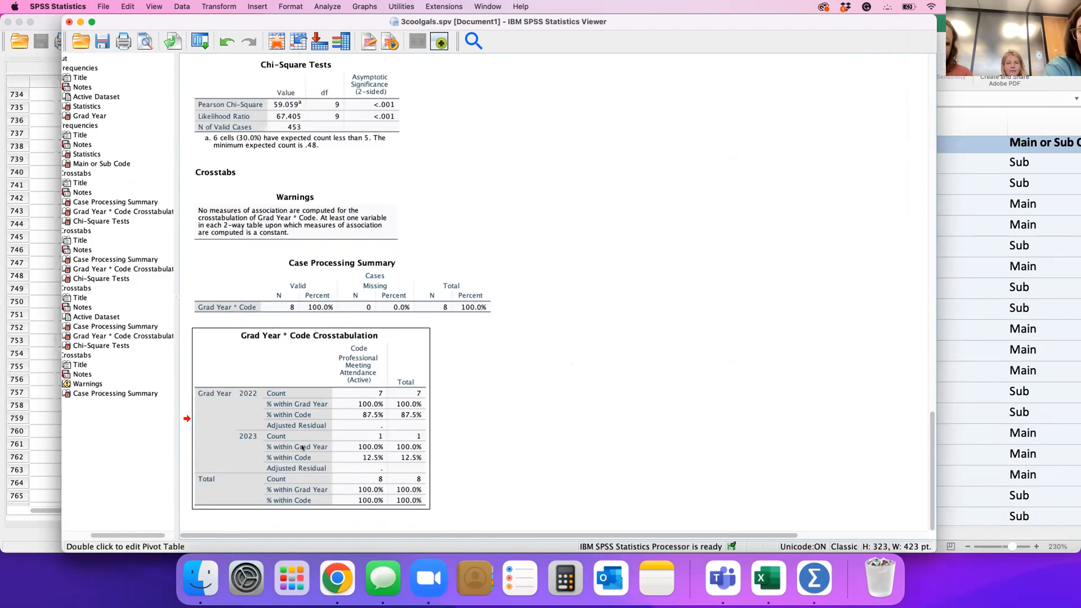
key("Delete")
key("Delete")
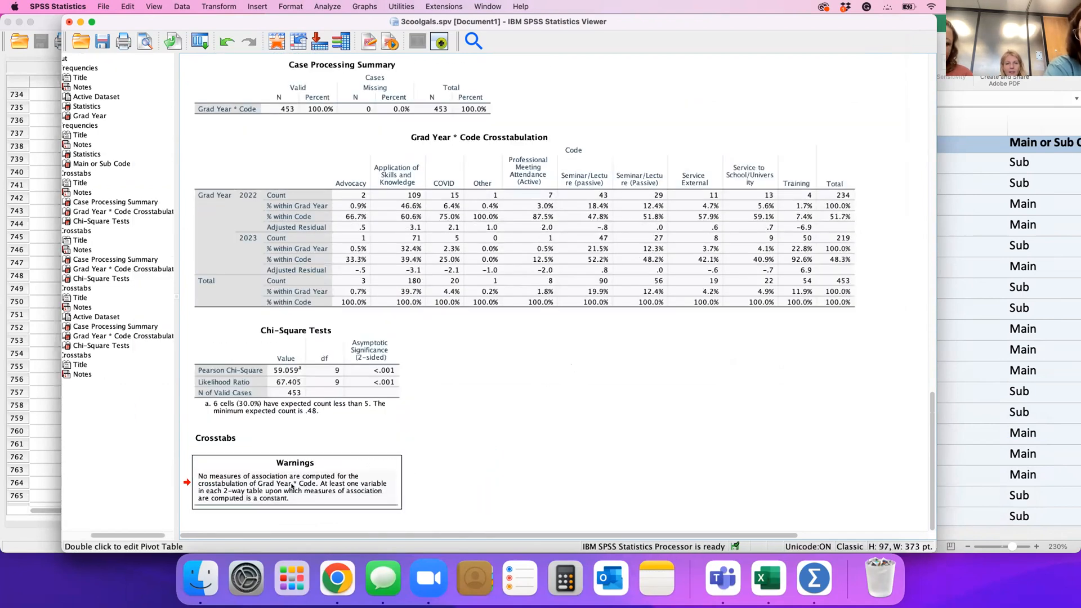
key("Delete")
key("Delete")
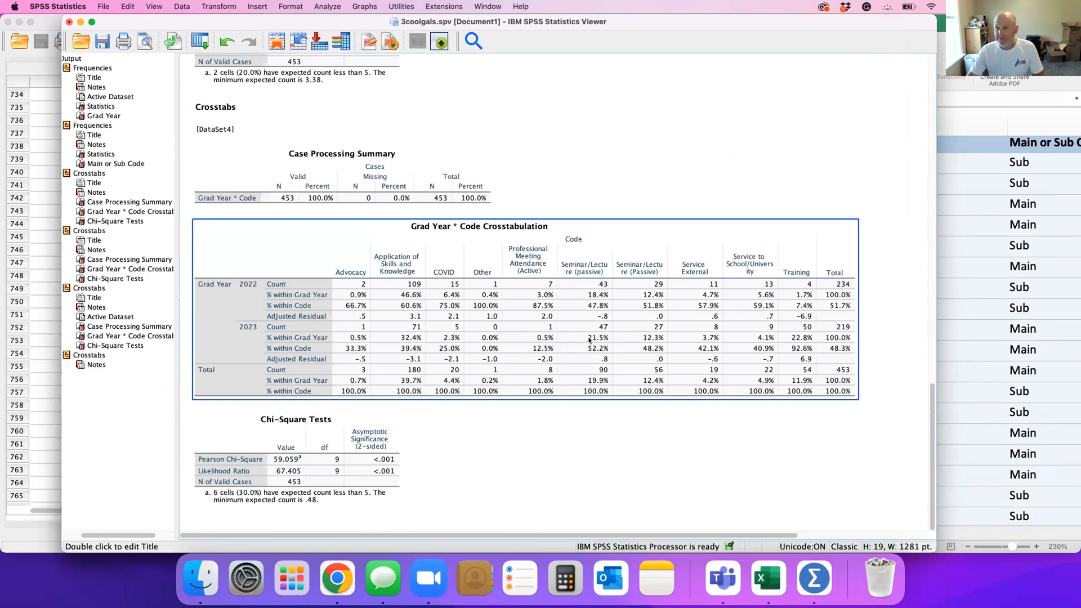
Move the output window aside and examine the full Sub-only crosstabulation and its chi-square tests
left_click_drag(291, 14, 360, 4)
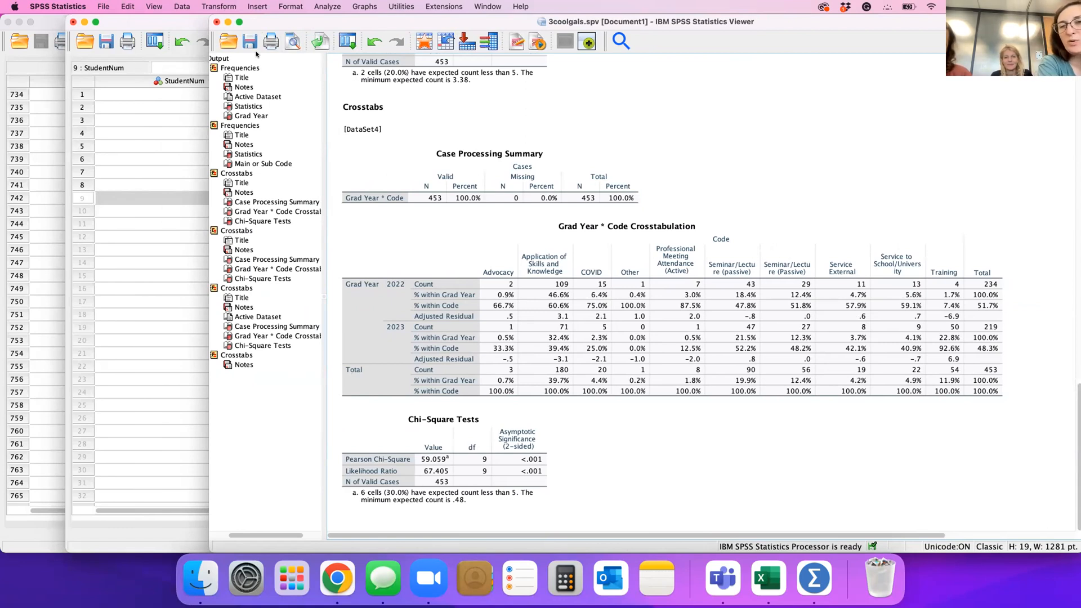
left_click(349, 258)
left_click(529, 460)
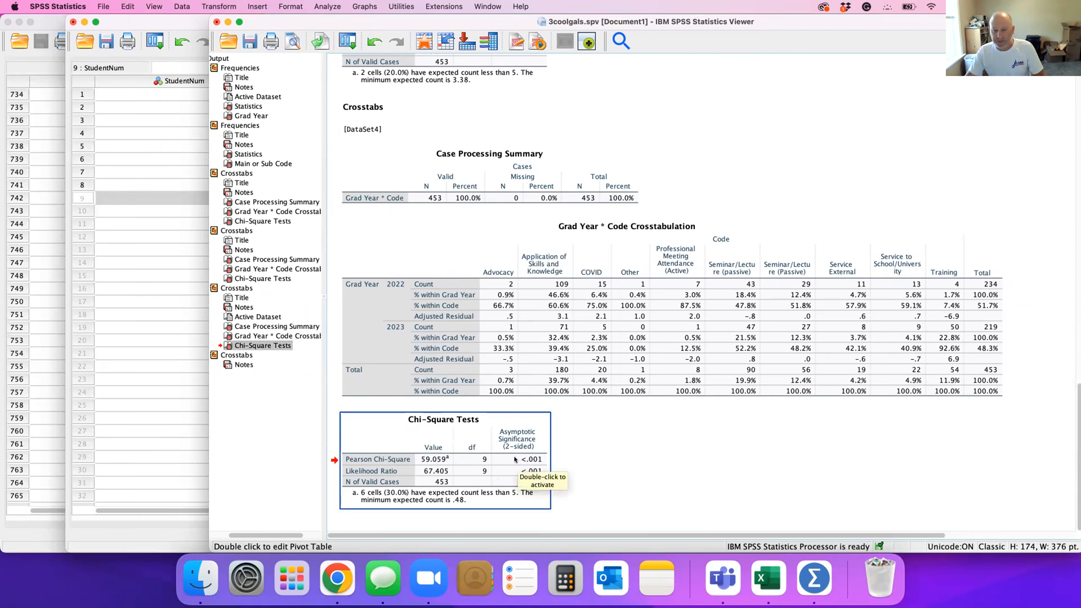
left_click(899, 441)
left_click(449, 420)
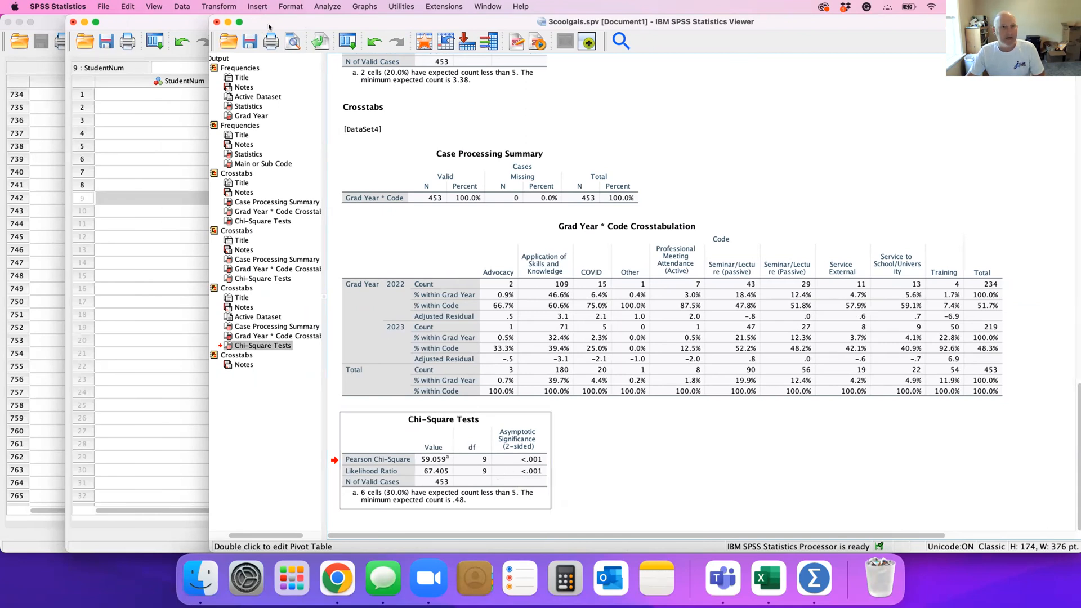
left_click(436, 174)
left_click(552, 266)
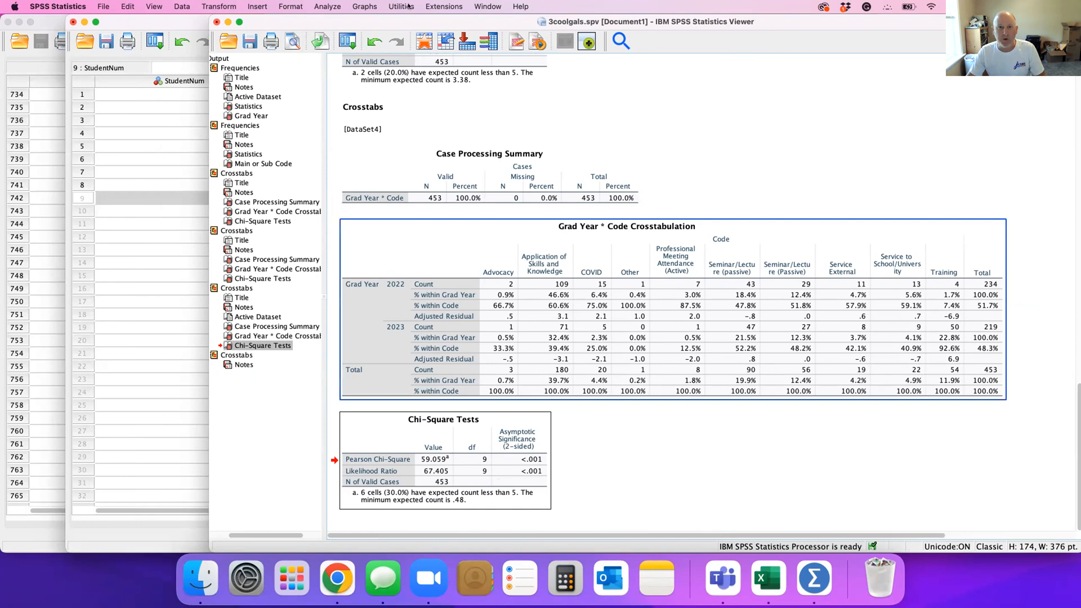
Insert a text note below the Sub-only chi-square tests, beginning "When comparing frequencies of coded themes between classes,"
left_click(254, 7)
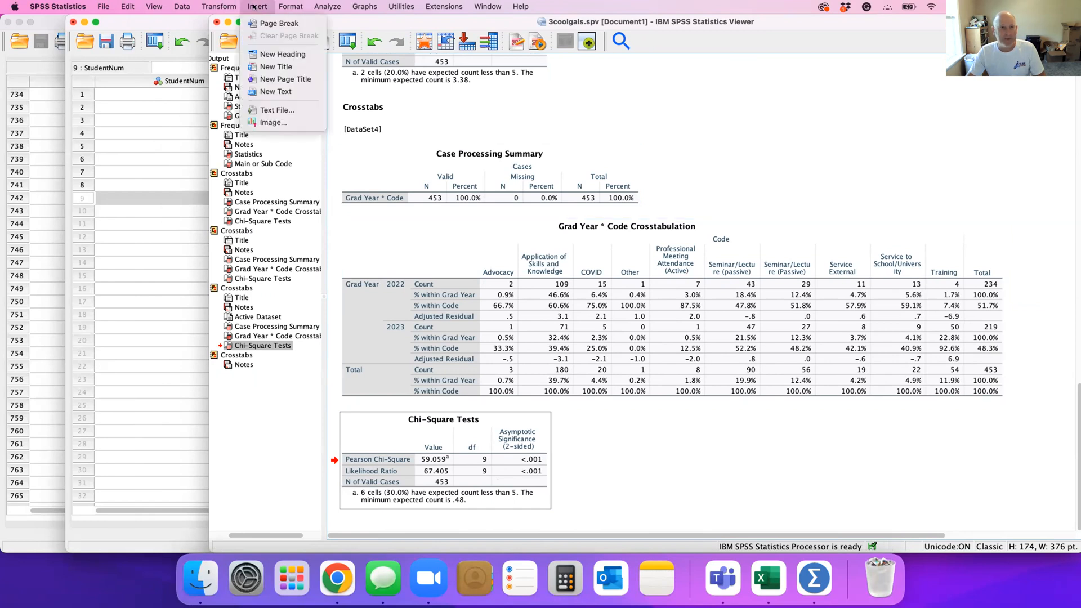
left_click(285, 91)
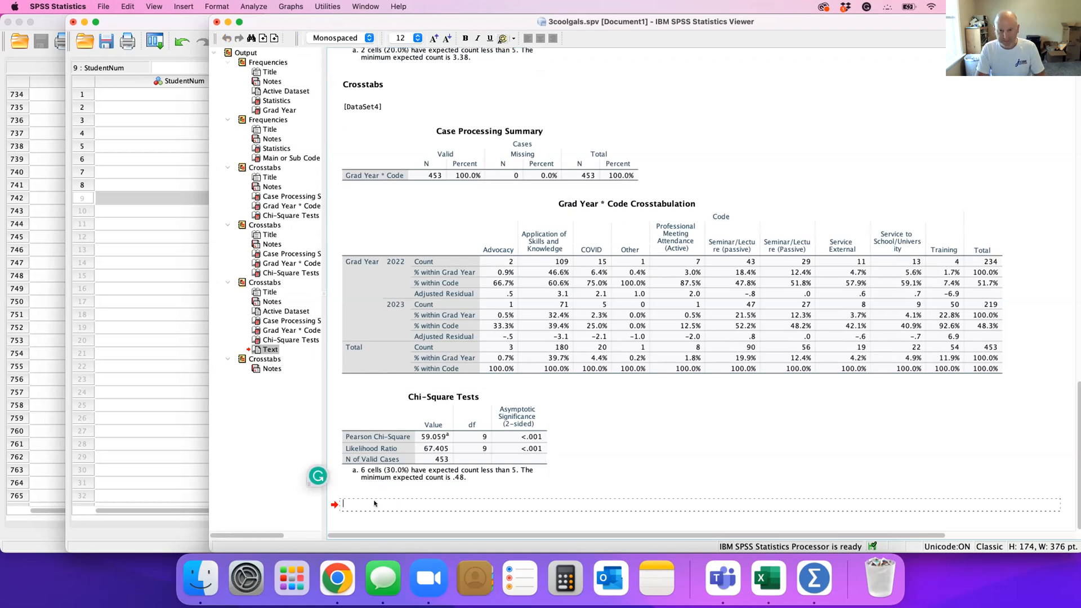
type("When comparing f")
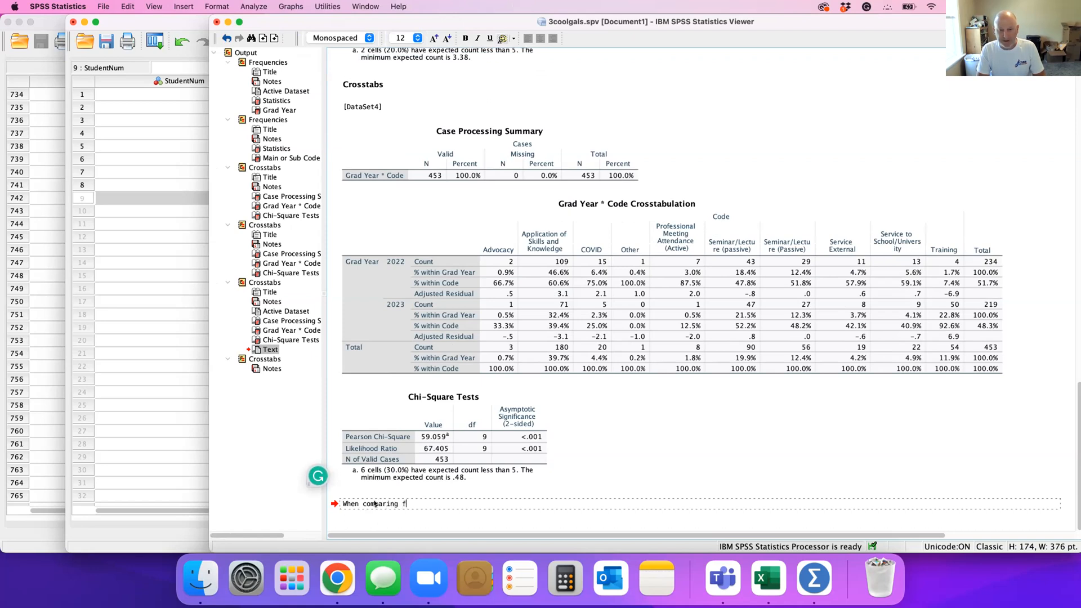
type("roquencies of")
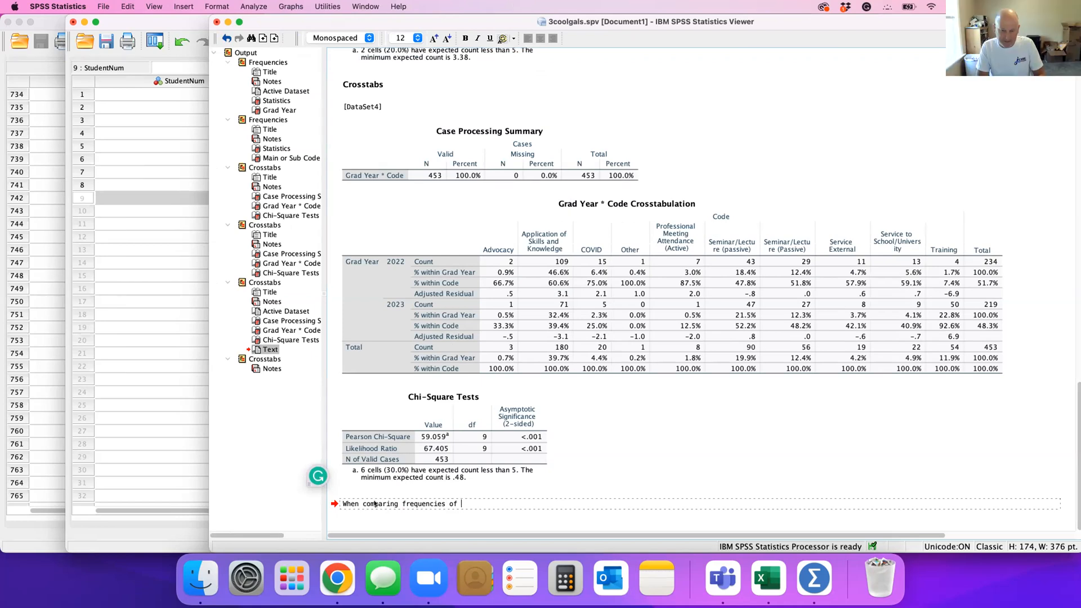
type("coded themes")
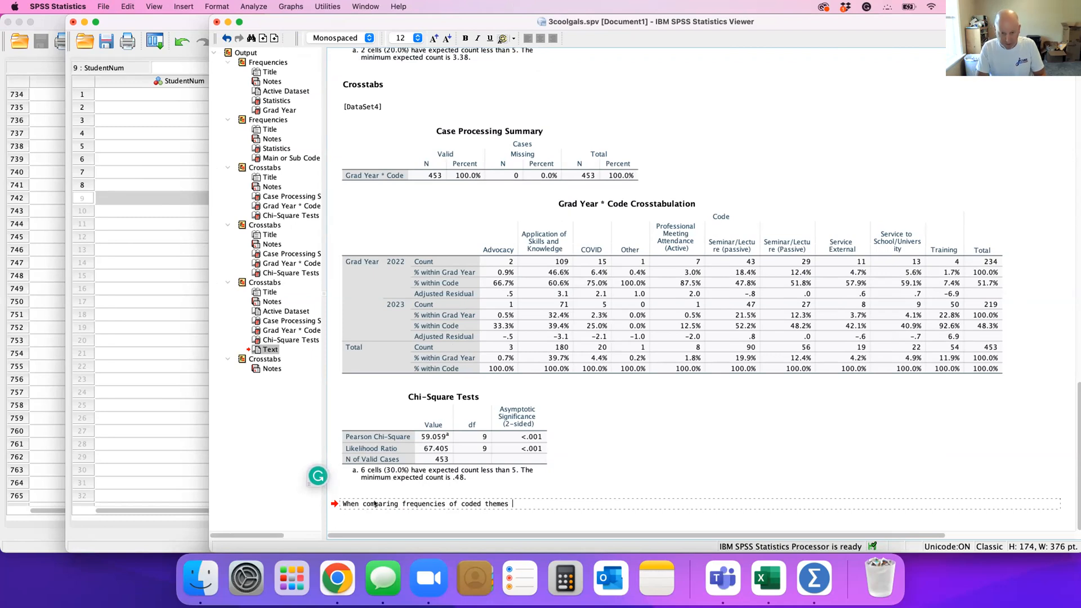
type(" bet")
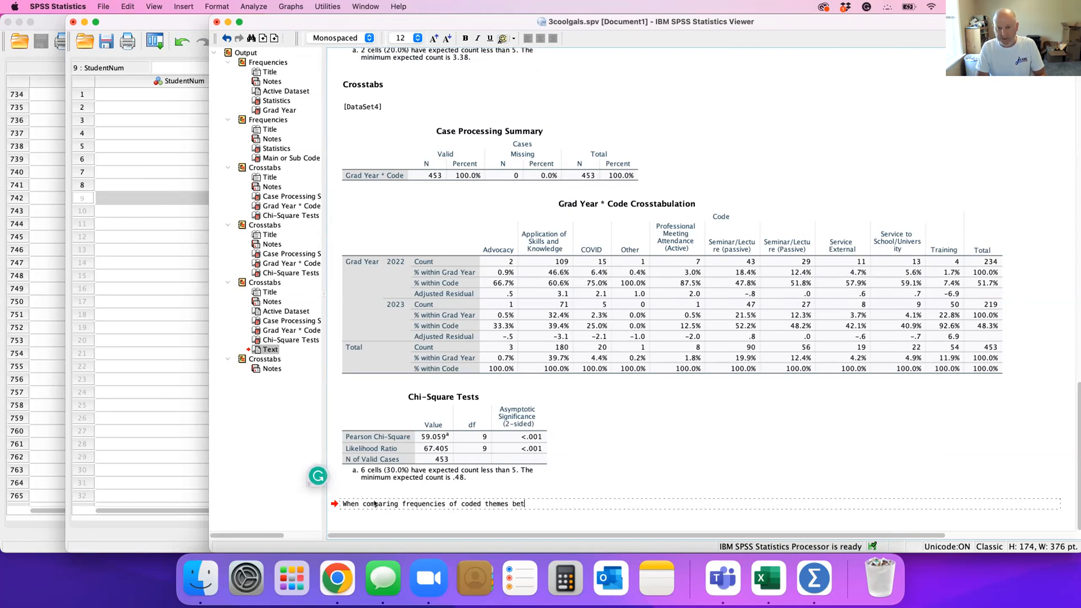
type("ween classes")
type(", st")
type("a")
key("BackSpace")
type("sta")
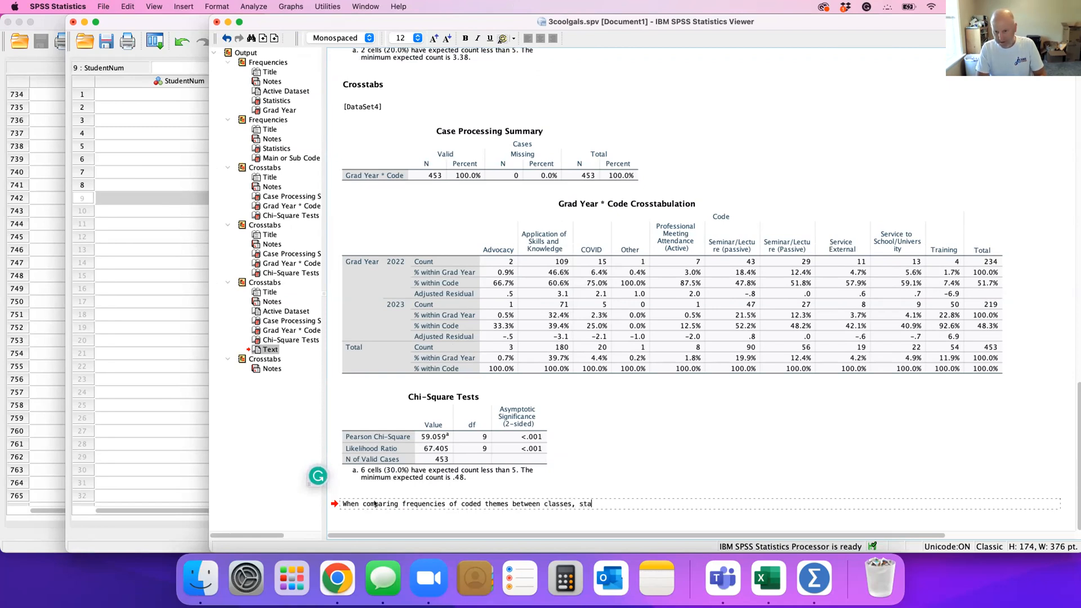
type("tistically significant di")
key("BackSpace")
key("BackSpace")
key("BackSpace")
key("BackSpace")
key("BackSpace")
key("BackSpace")
key("BackSpace")
key("BackSpace")
key("BackSpace")
key("BackSpace")
key("BackSpace")
key("BackSpace")
key("BackSpace")
key("BackSpace")
key("BackSpace")
key("BackSpace")
key("BackSpace")
key("BackSpace")
key("BackSpace")
key("BackSpace")
key("BackSpace")
key("BackSpace")
key("BackSpace")
key("BackSpace")
key("BackSpace")
key("BackSpace")
key("BackSpace")
key("BackSpace")
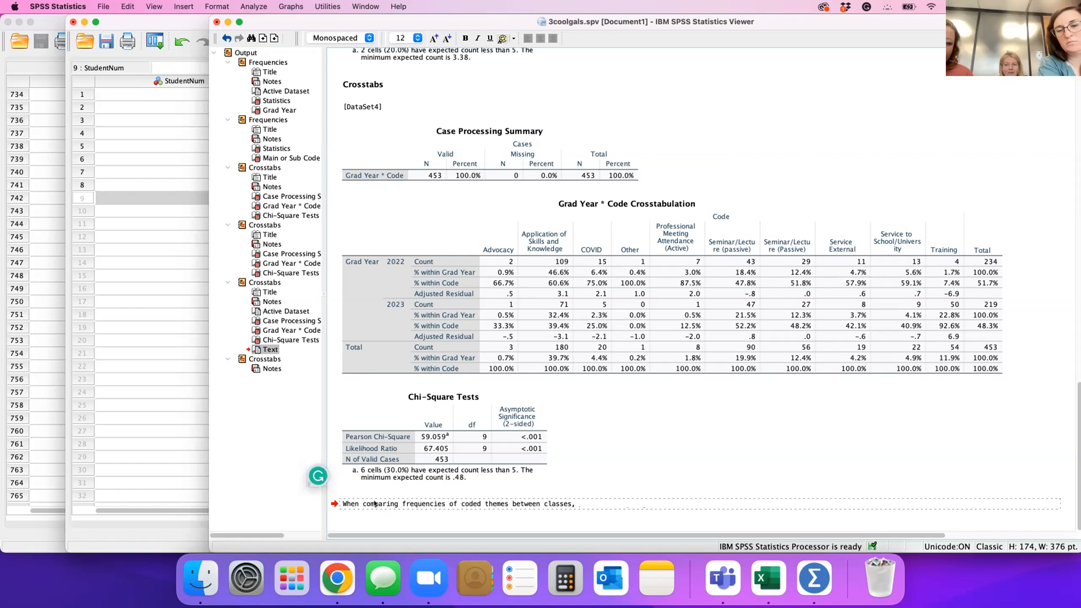
Continue the note with "significantly more students in the P2022 (46.6%) versus the P2023 (39.4", drawing on the crosstab's percentages
left_click(565, 277)
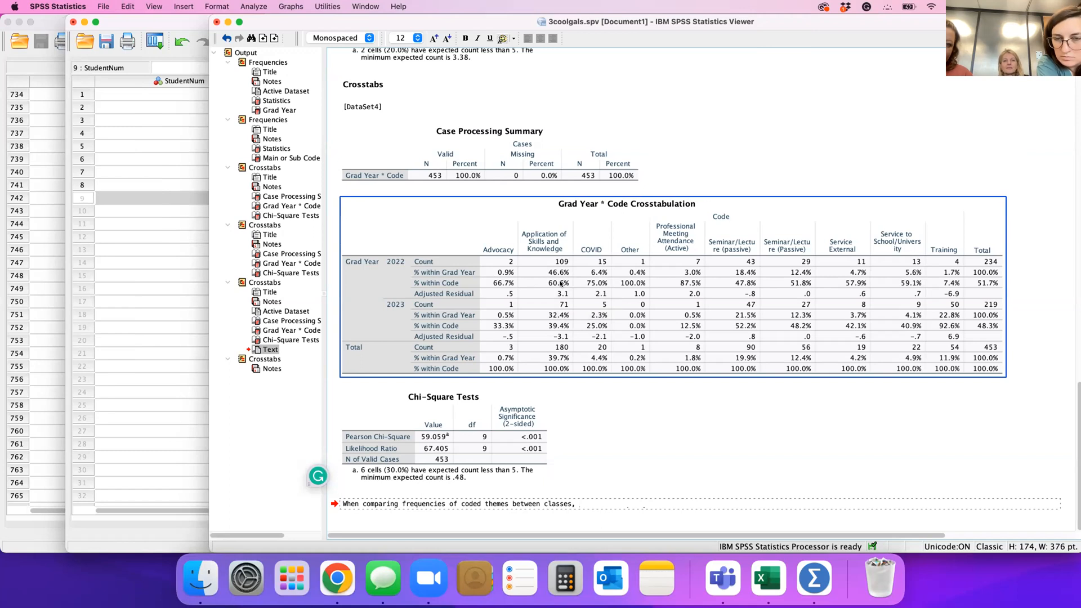
left_click(629, 509)
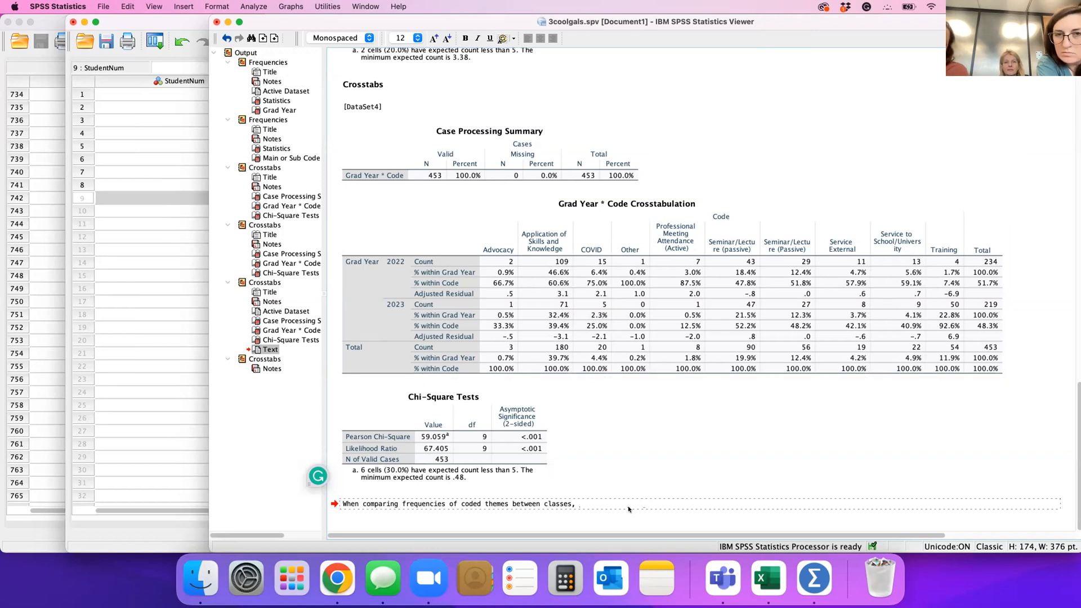
type("signif")
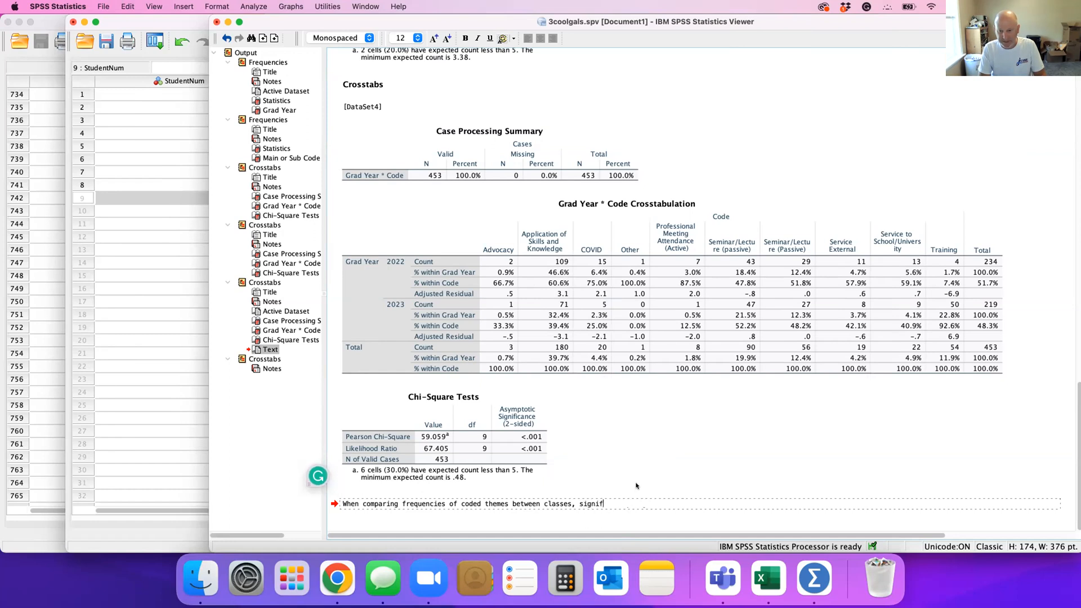
type("icantly more students in the P2022")
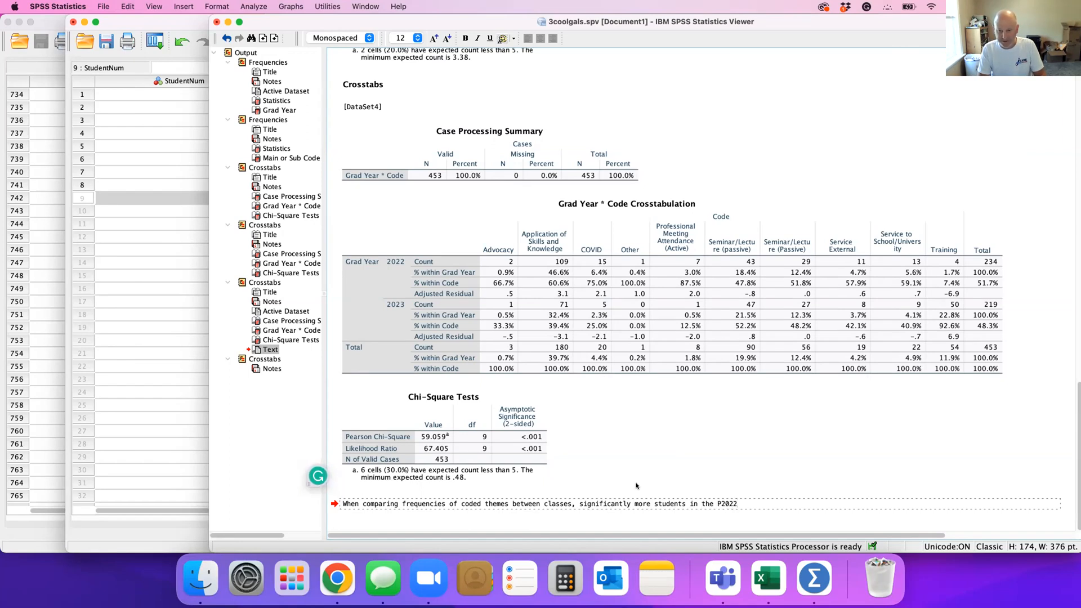
type(" (46.6%) v")
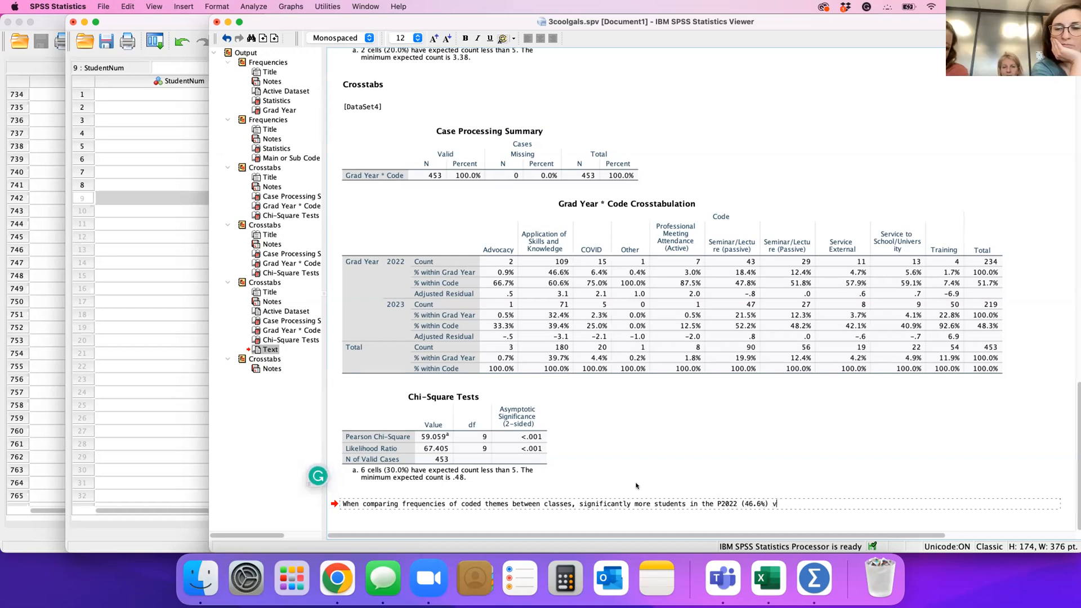
type("ersus the P")
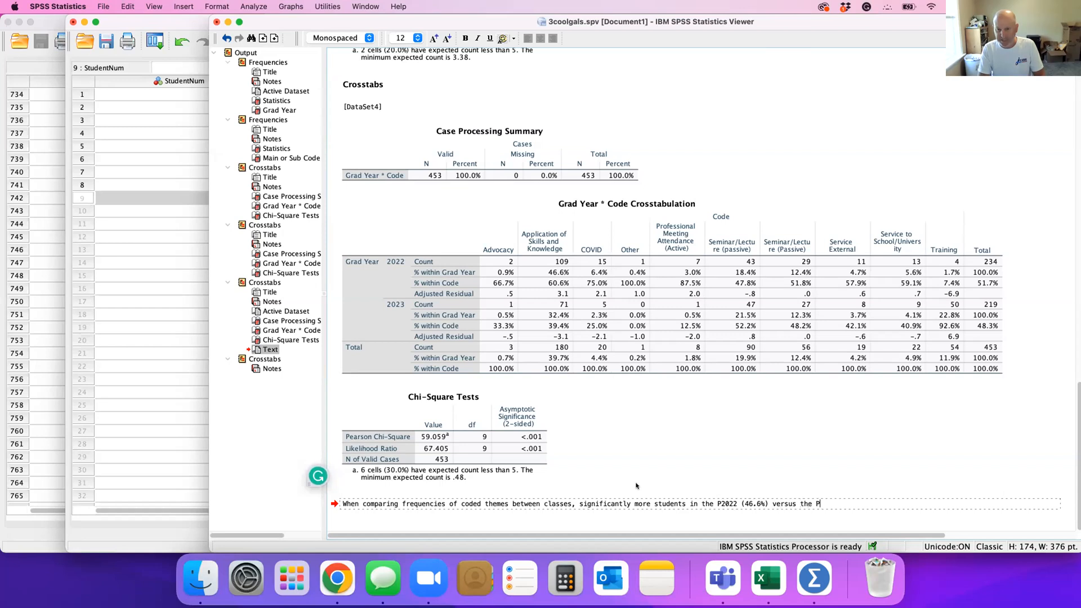
type("2023 (")
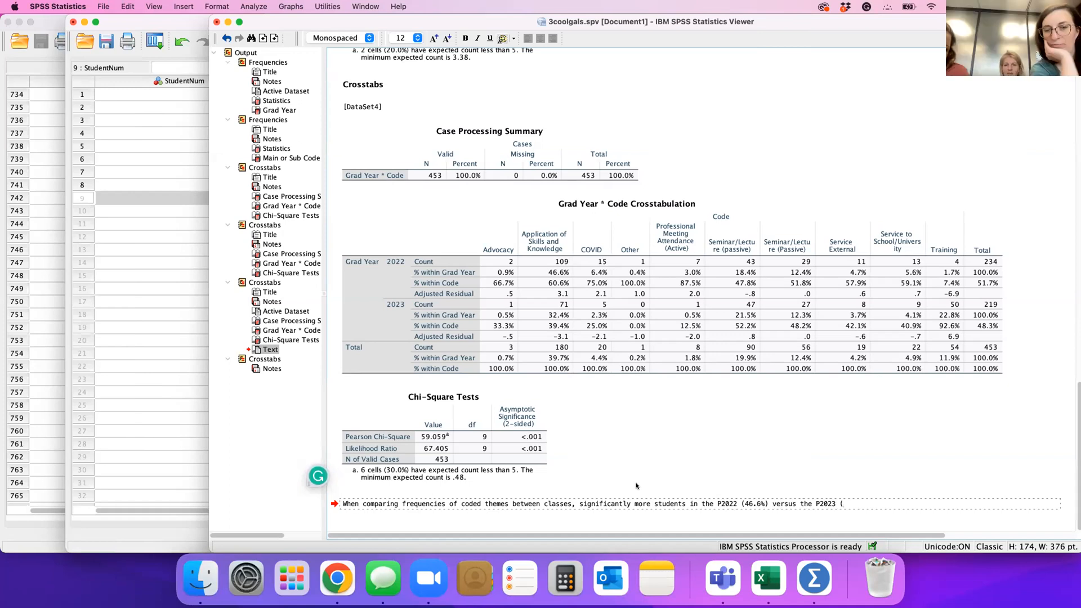
type("39.4")
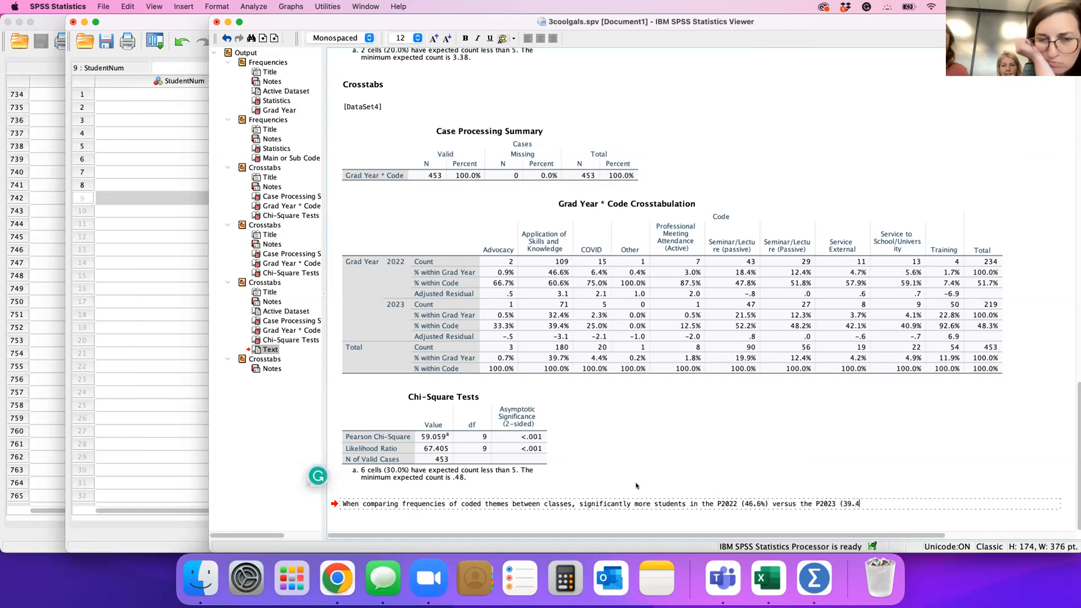
Finish the note's sentence with "%) reported application of skills and knowledge was awesome (p < .001)."
type("%) report")
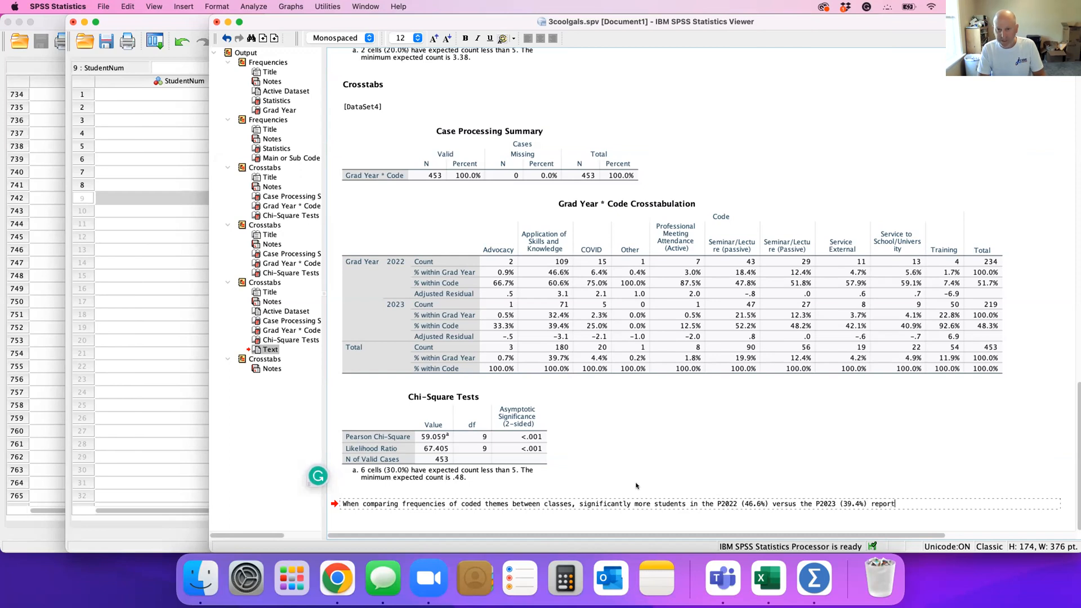
type("ed application of skills and")
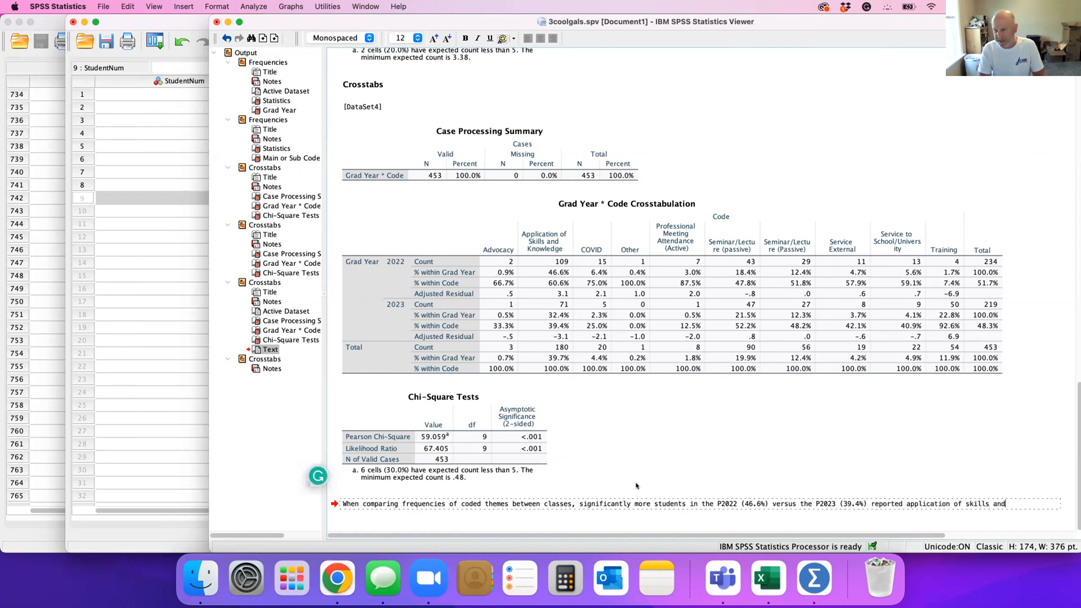
type(" know")
type("ledge wer")
key("BackSpace")
type("as aweso")
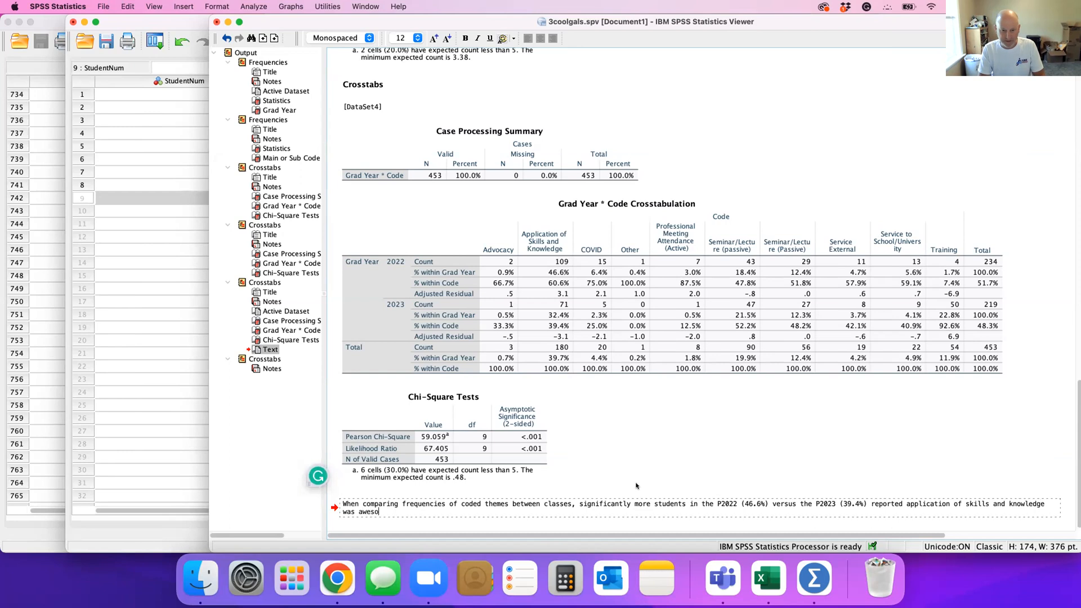
type("me (p")
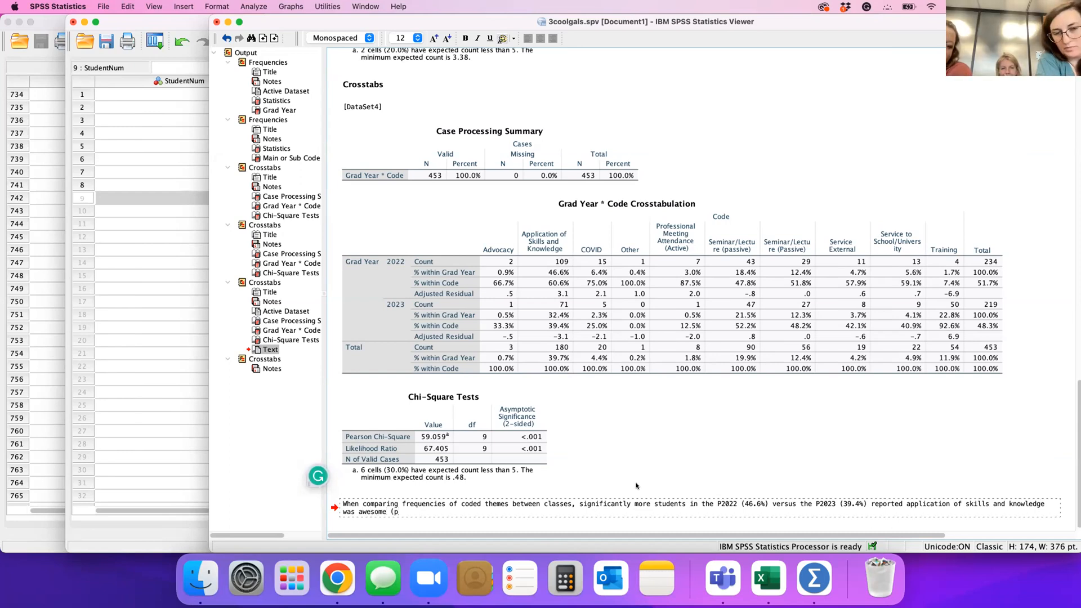
type(" < .001).")
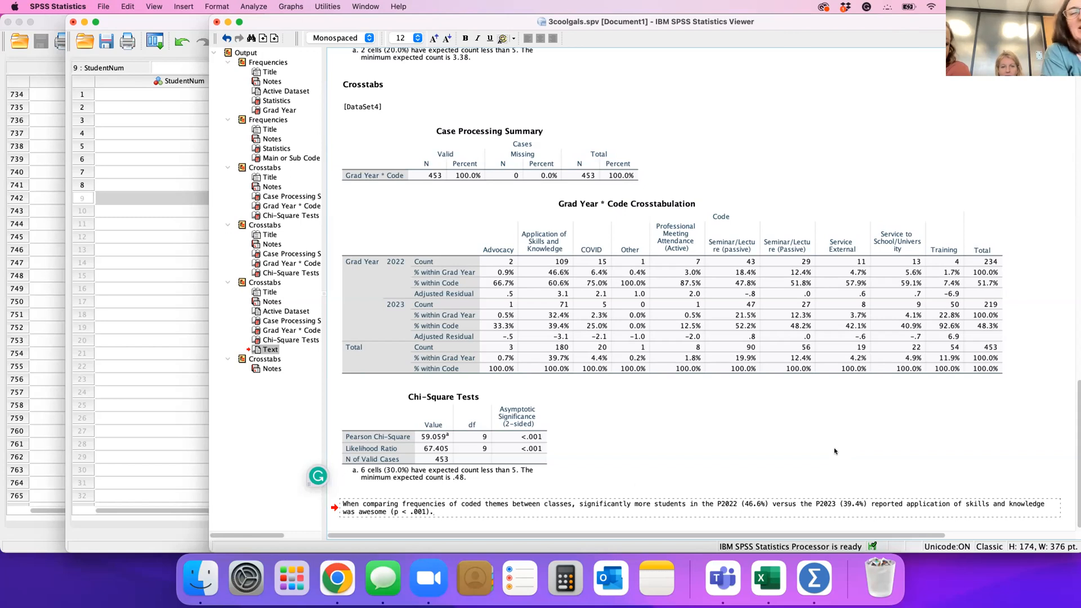
Go back through the output to examine the earlier Grad Year by Code crosstab covering both Main and Sub codes
left_click(562, 283)
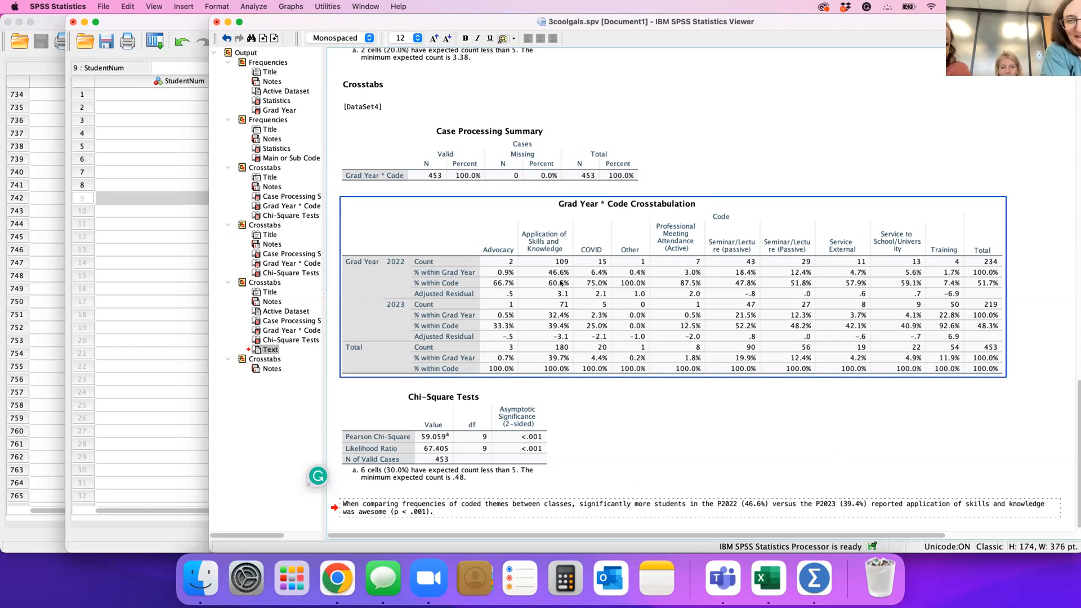
scroll(560, 283, "up", 15)
scroll(560, 283, "down", 4)
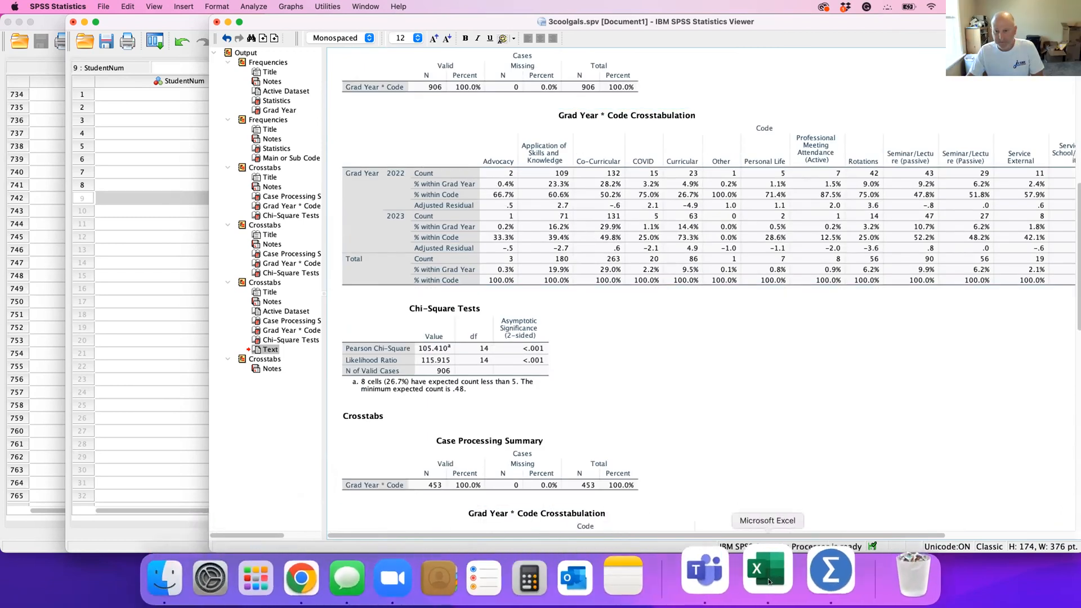
Switch to the Excel coded segments workbook, shift its window, and look through the Pivot Table, Rerun data, old tables and Data Key sheets
left_click(769, 583)
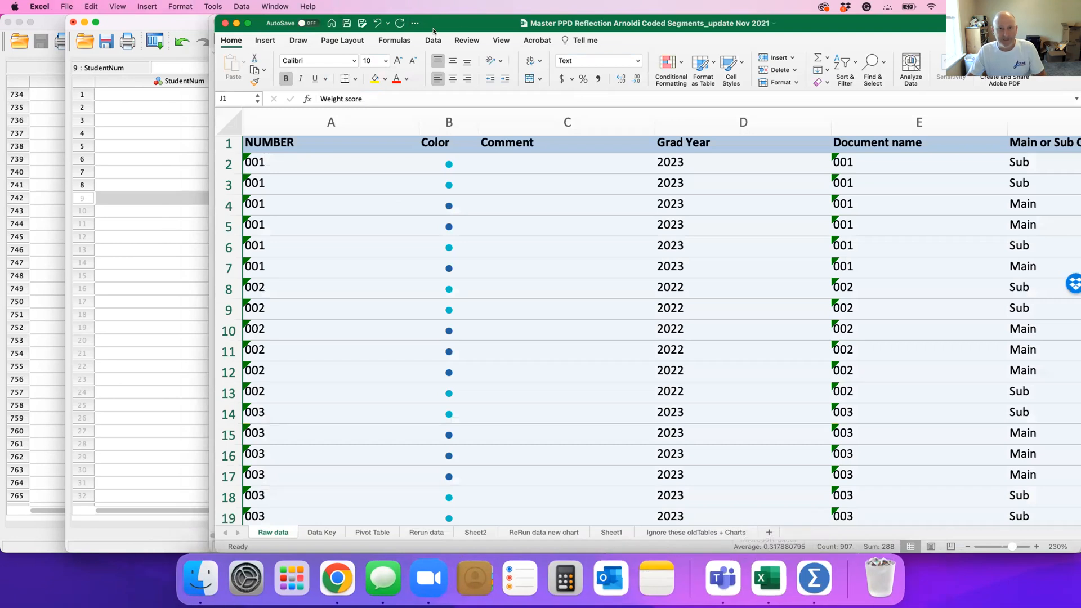
left_click_drag(434, 31, 322, 31)
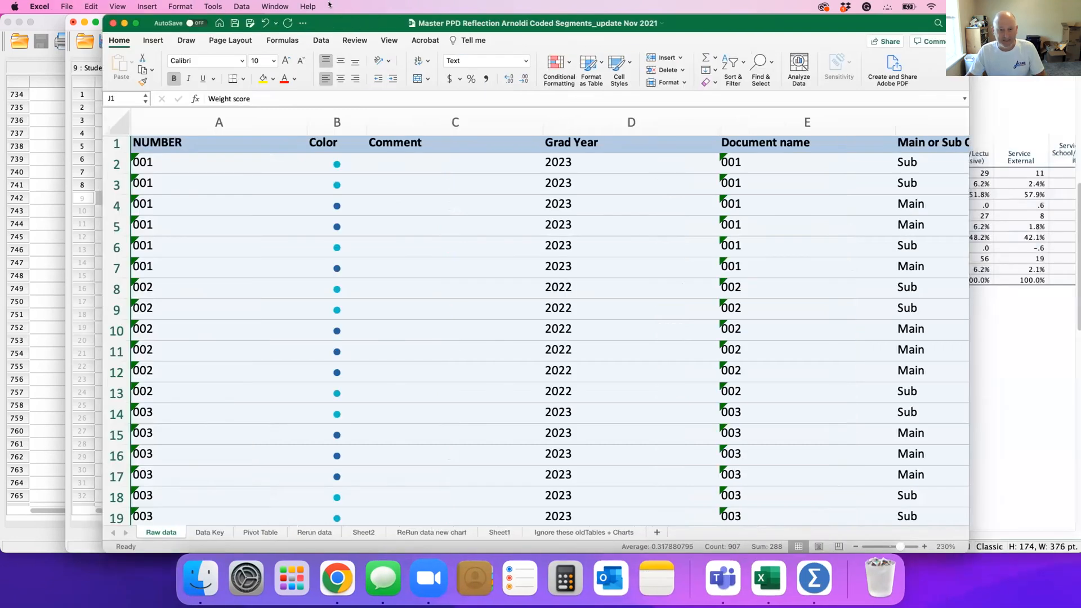
left_click(260, 532)
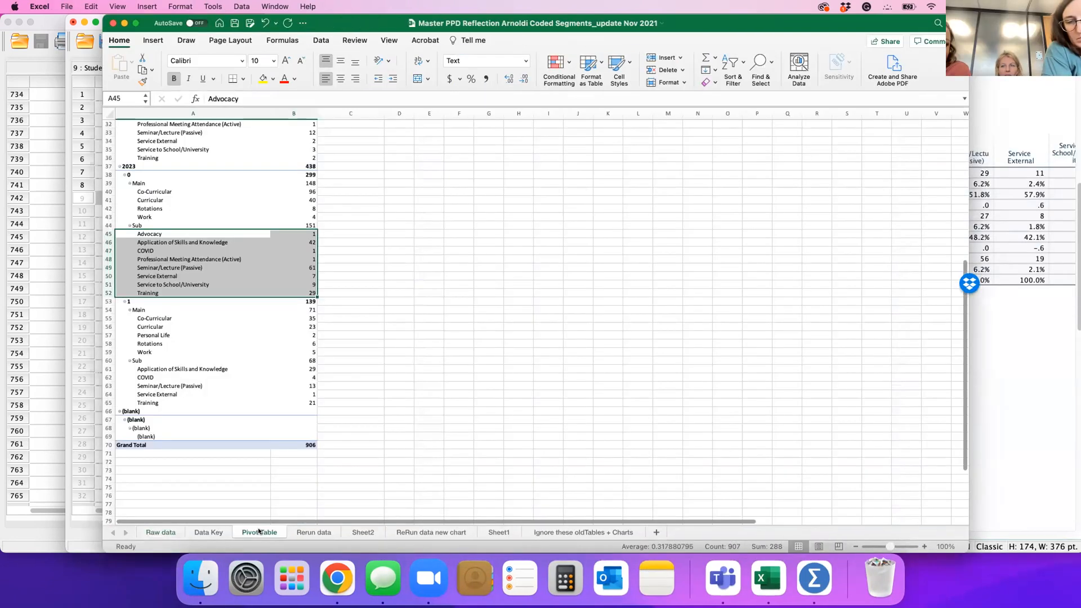
left_click(479, 341)
scroll(345, 243, "up", 5)
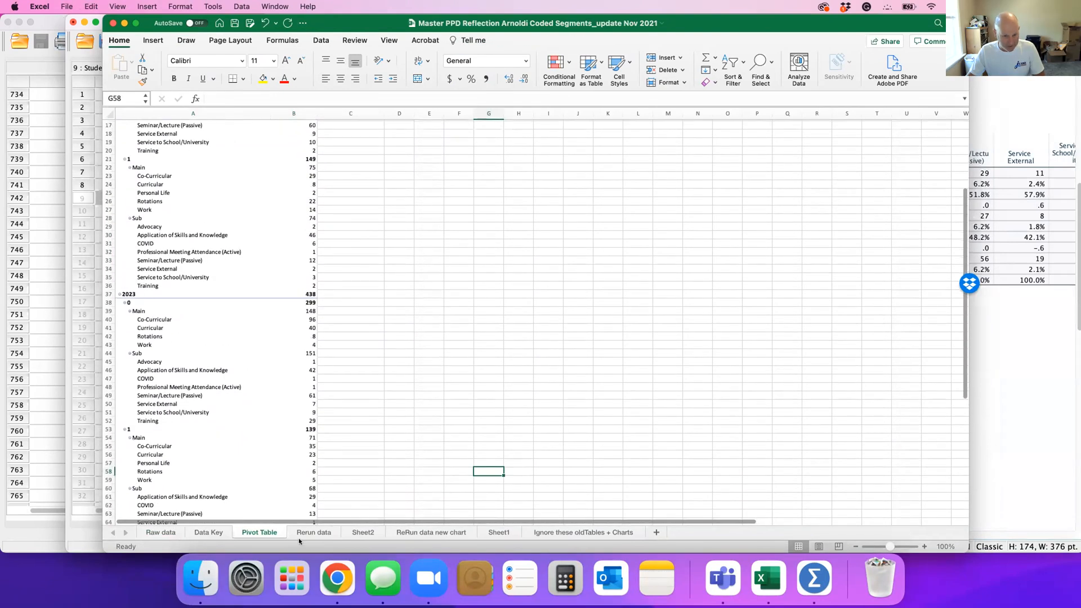
left_click(292, 532)
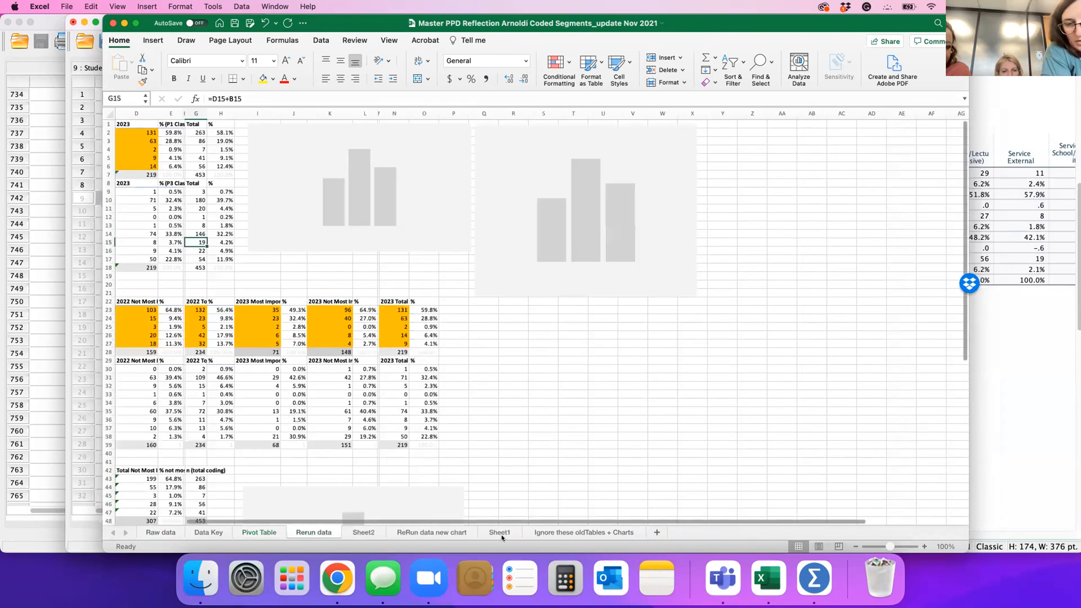
left_click(536, 531)
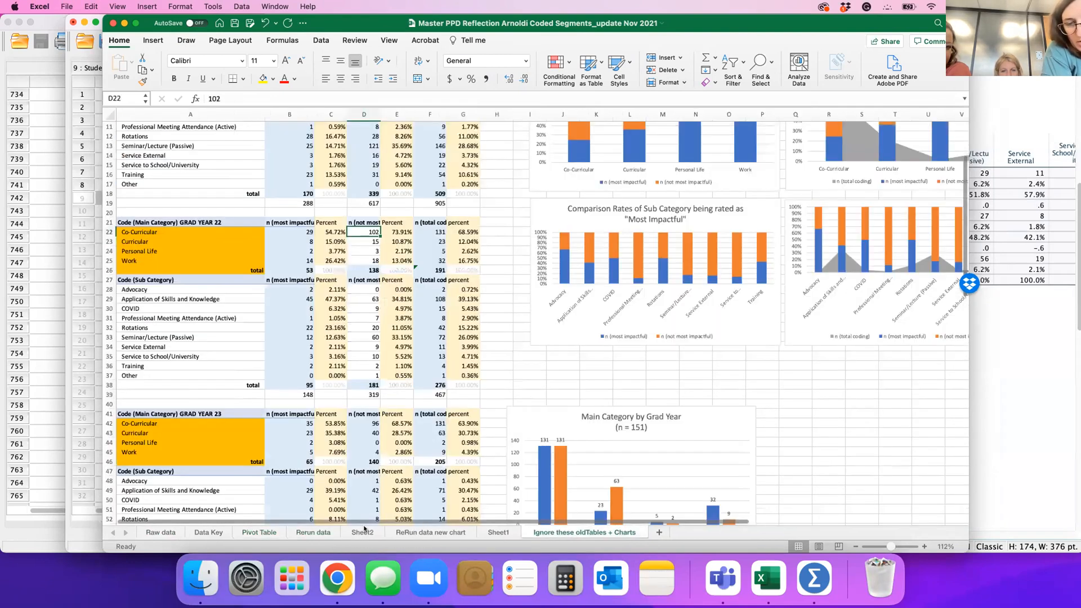
left_click(216, 532)
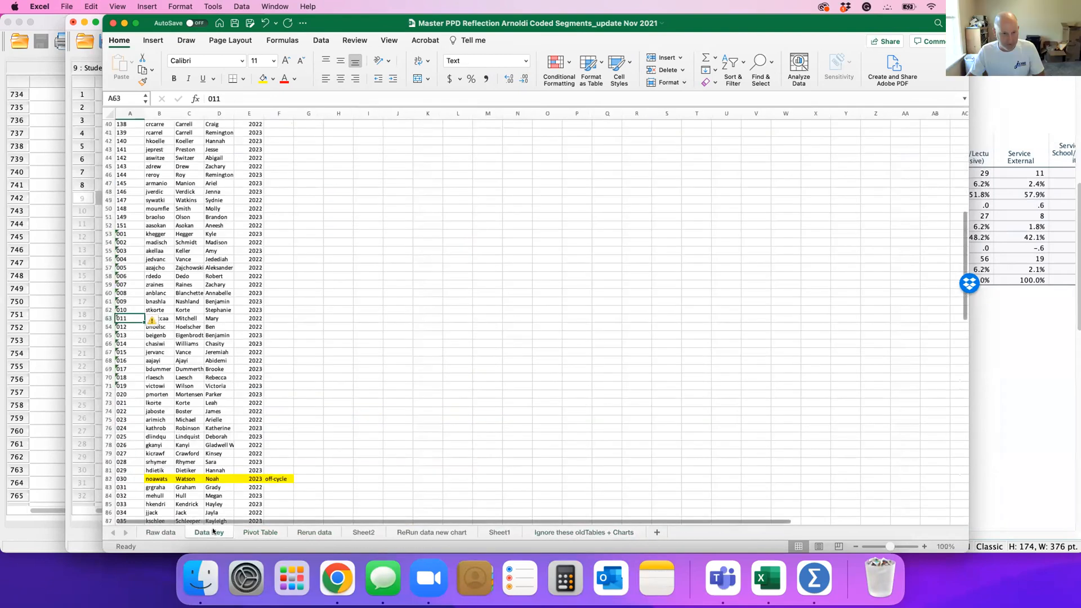
left_click(263, 532)
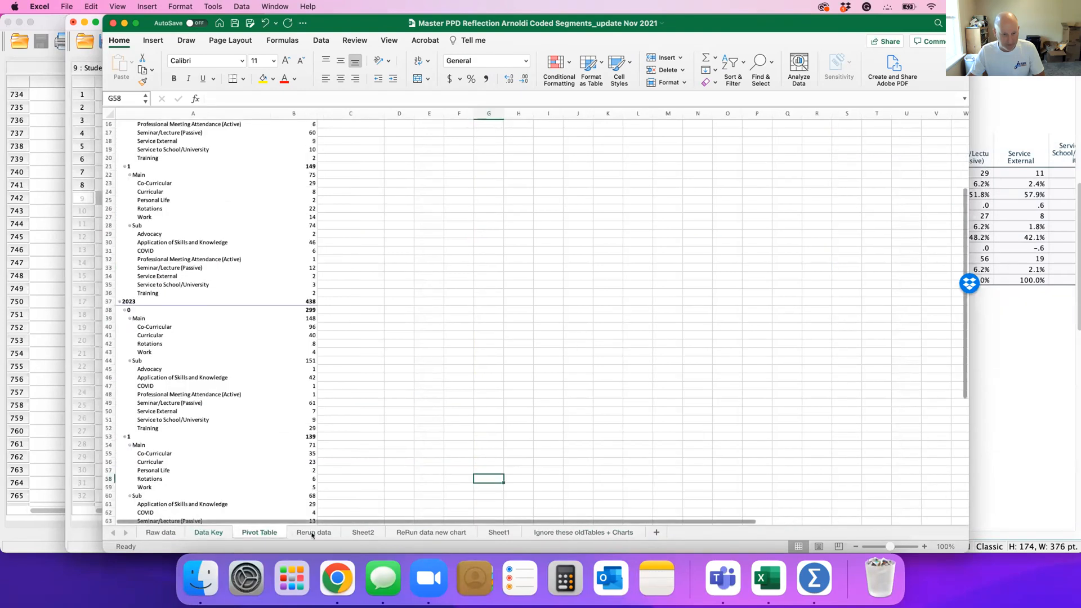
Examine the charts on the Rerun data sheet and the Main and Sub Category summary tables on Sheet2
left_click(313, 533)
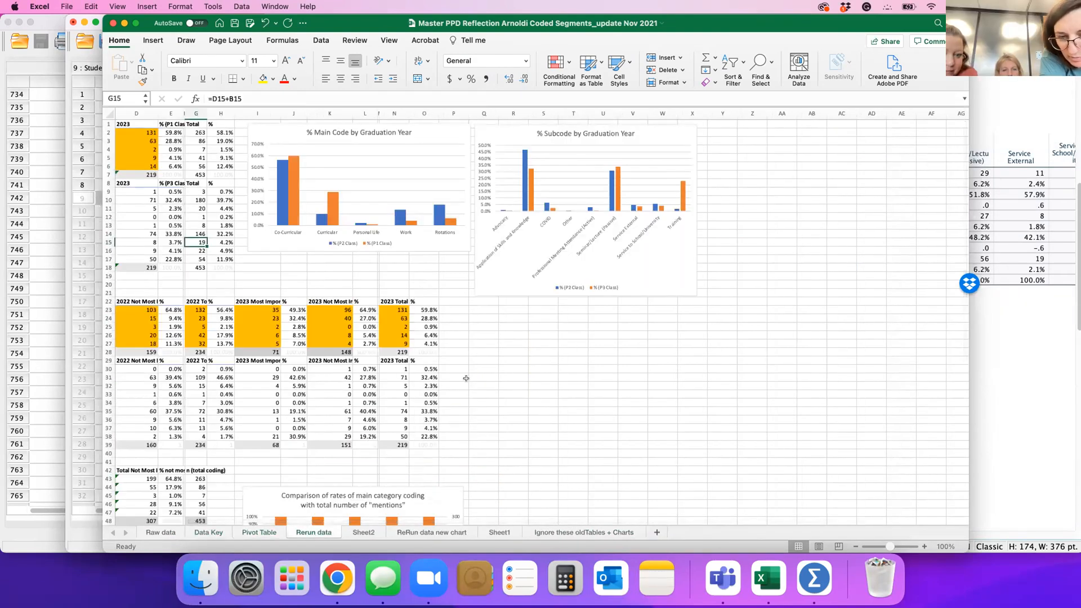
scroll(466, 378, "down", 10)
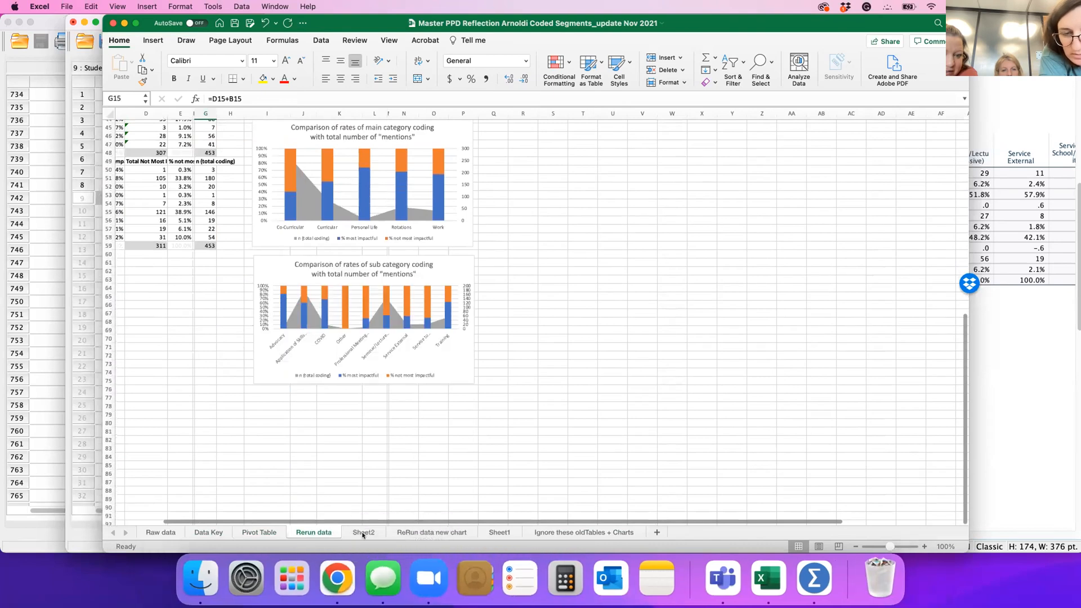
left_click(364, 533)
scroll(430, 382, "up", 10)
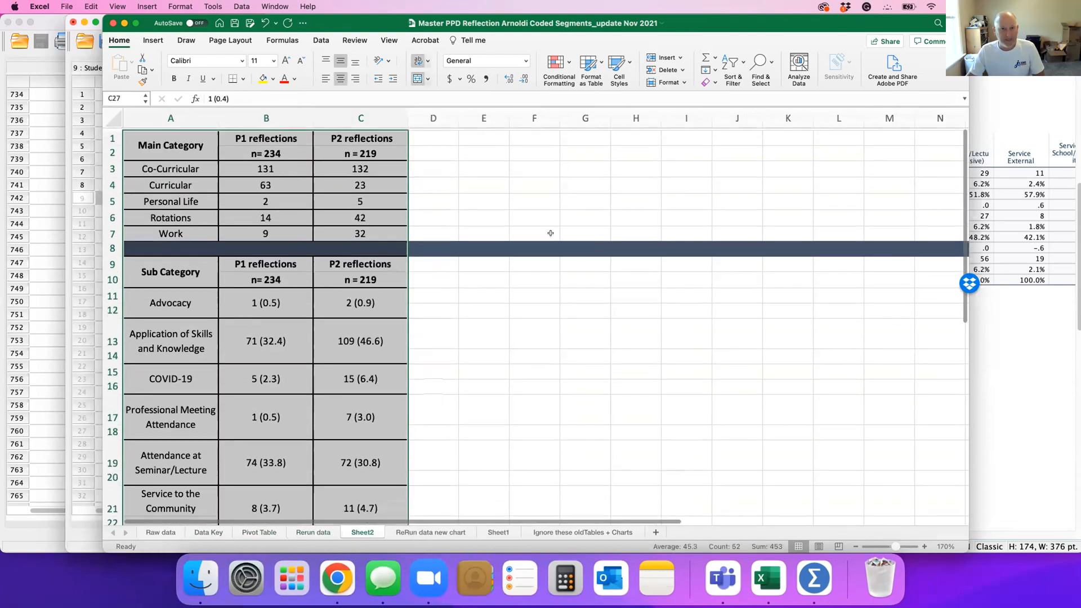
left_click(536, 179)
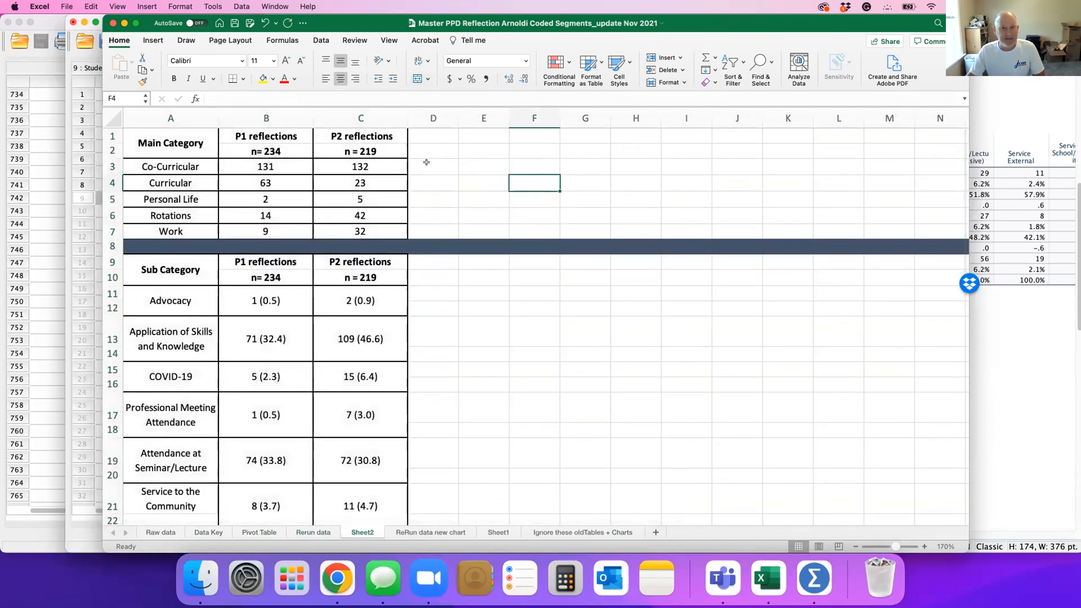
Add a "p value" heading in cell D2 of Sheet2, beside the P2 reflections column of the Main Category table
left_click(430, 152)
type("p value")
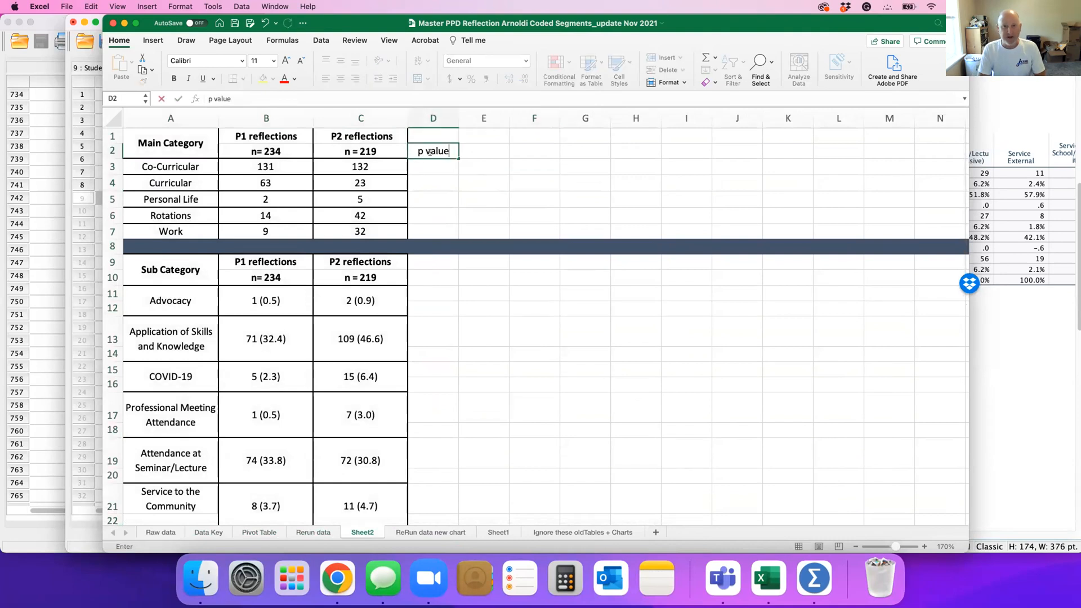
key("Return")
key("Return")
key("Return")
key("Return")
key("Return")
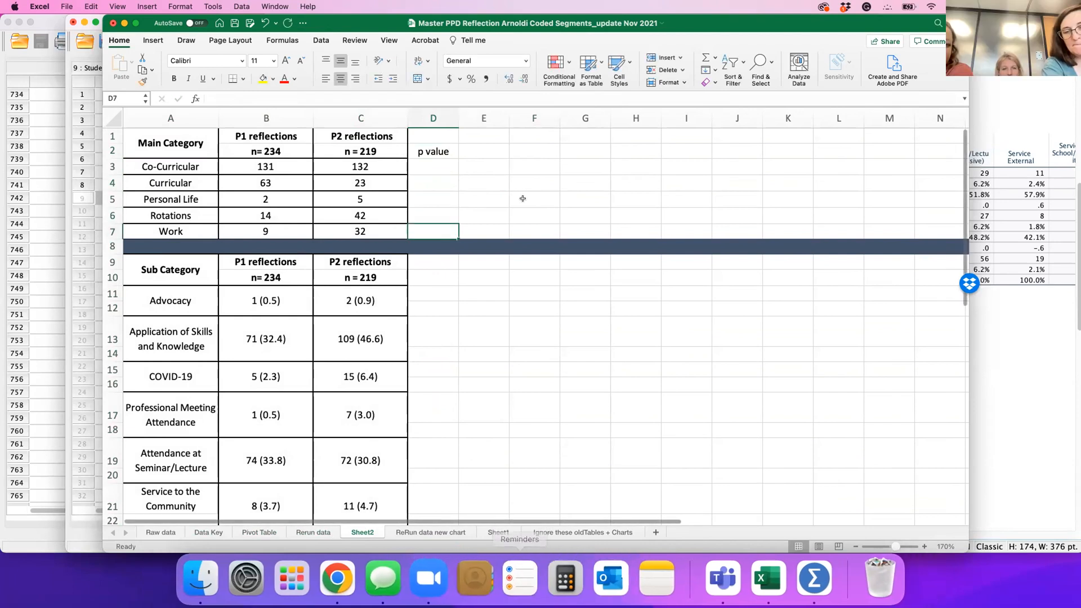
Close the Excel workbook without saving and return to the last Chi-Square Tests table in the SPSS output
left_click(112, 23)
left_click(535, 339)
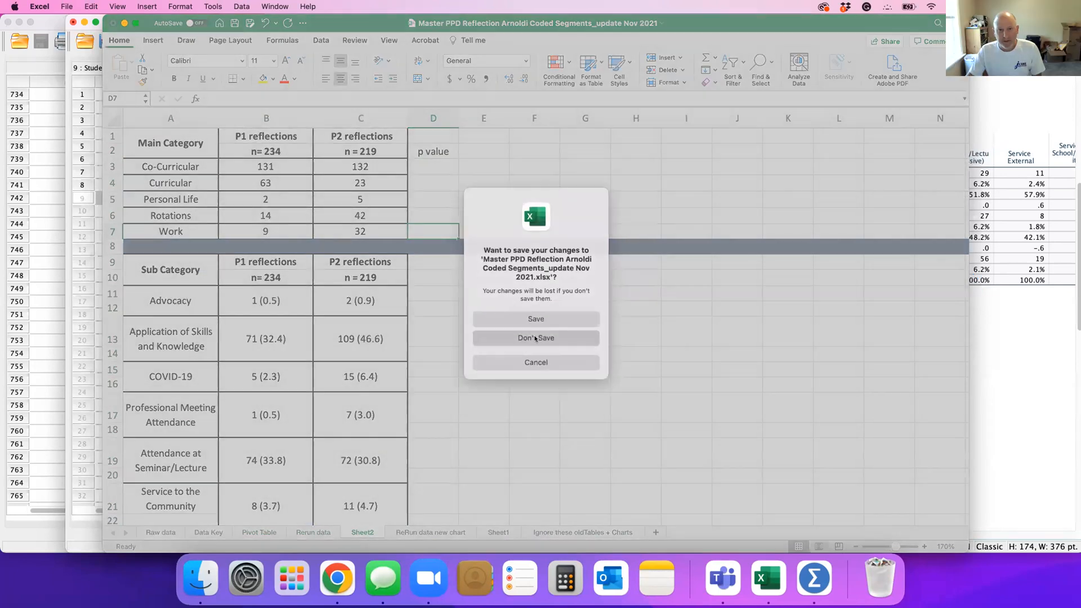
scroll(701, 381, "down", 10)
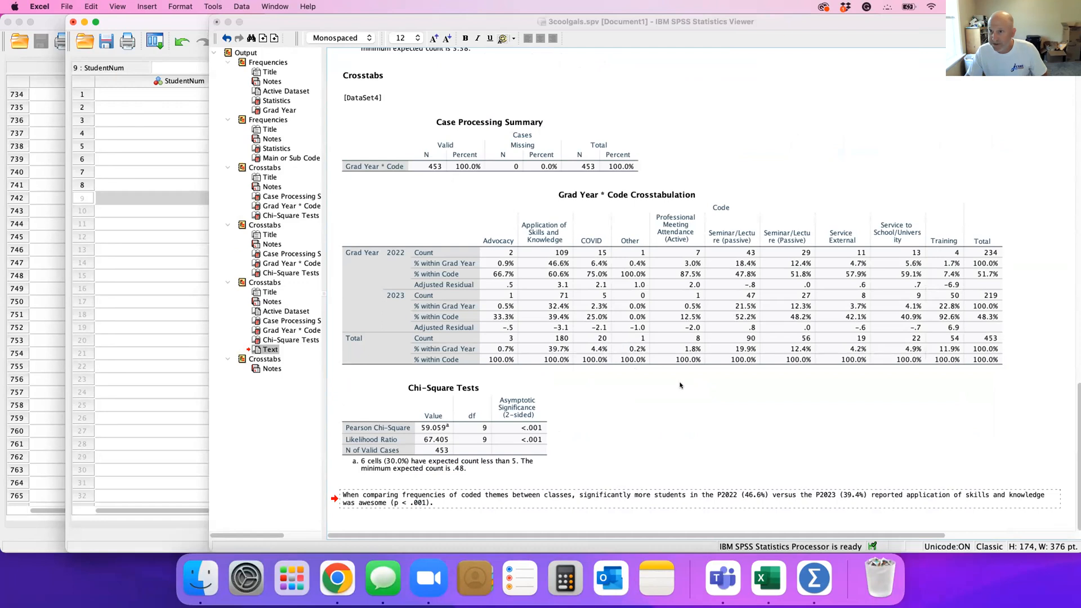
left_click(445, 450)
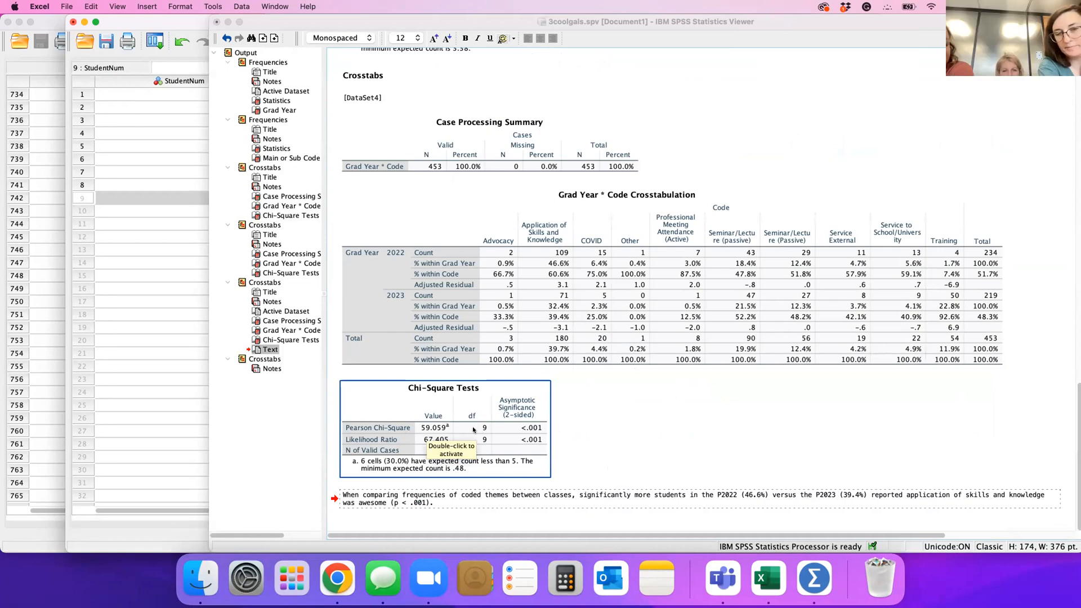
Add a separate line reading "For fancy pants journals:" below the existing sentence in the output note
left_click(453, 502)
key("Return")
key("Return")
type("For fancy pant")
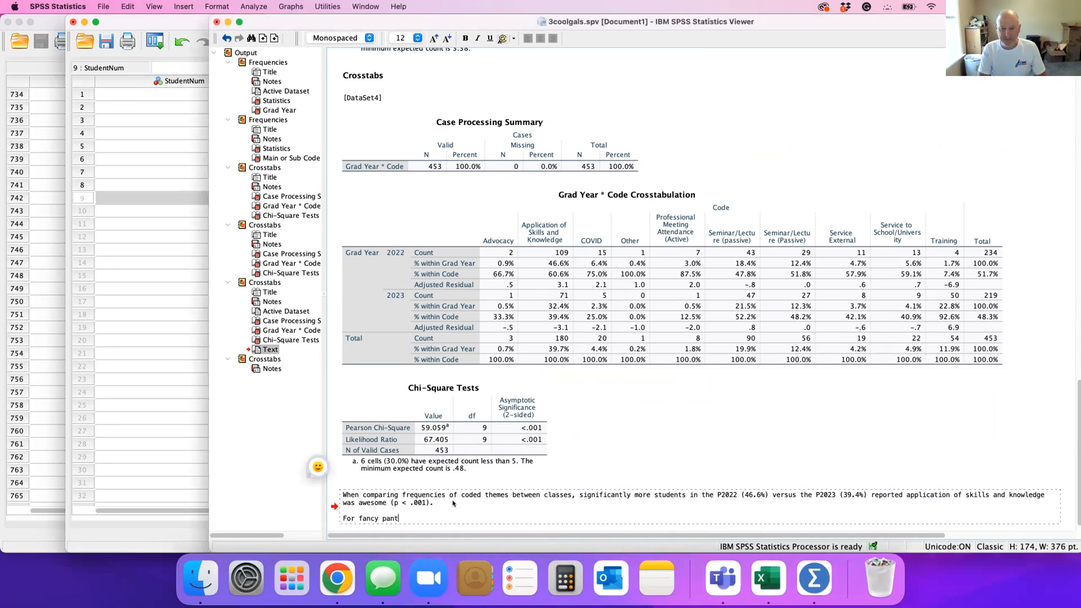
type("s journals:")
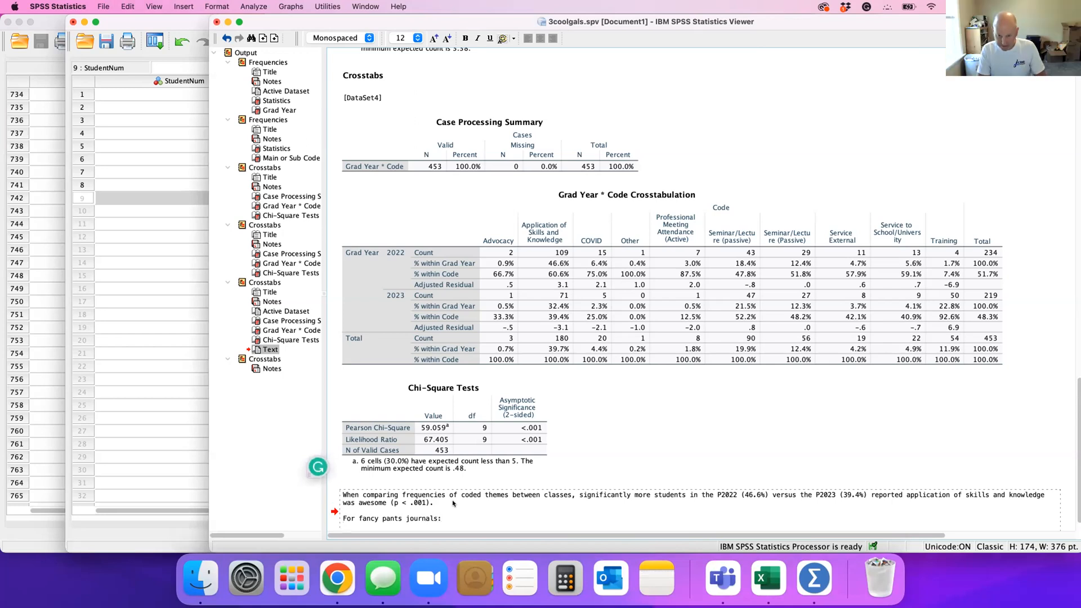
Write "when comparing themes class of 2022 was better than class of 2023 (25% vs. 36%;" on the note's next line
key("Return")
type("when comparing themes ")
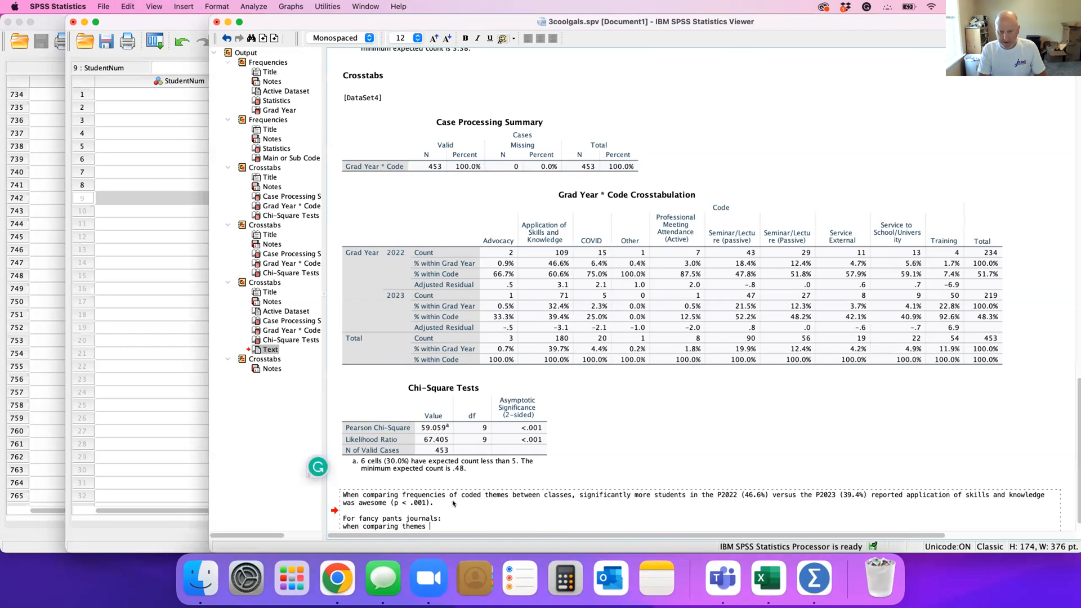
type("class of 20022 was better than class of 2023")
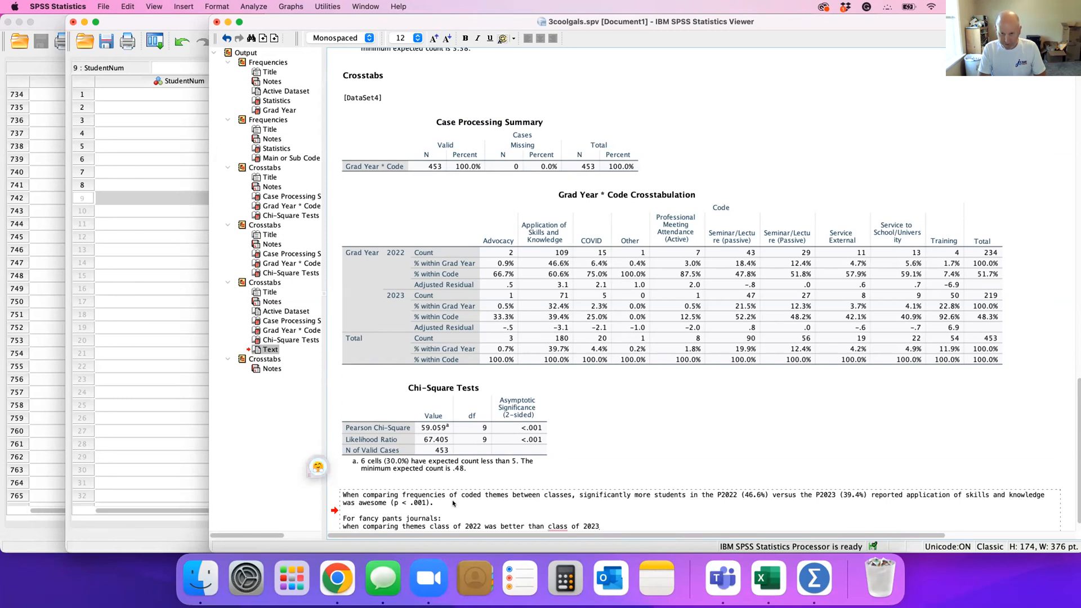
type("(25%")
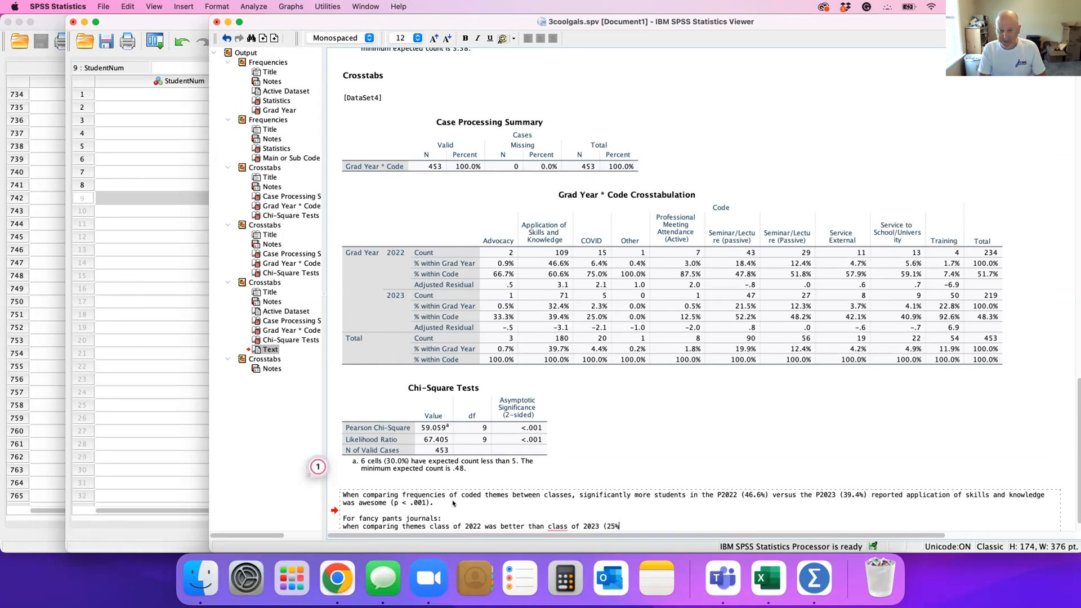
type(" vs. 36%")
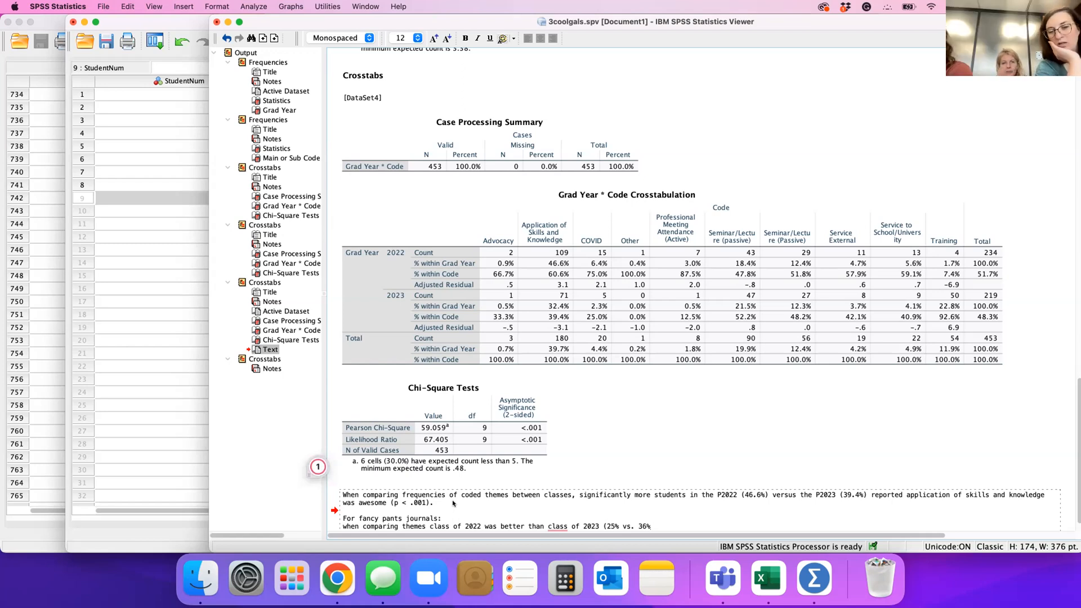
type(";")
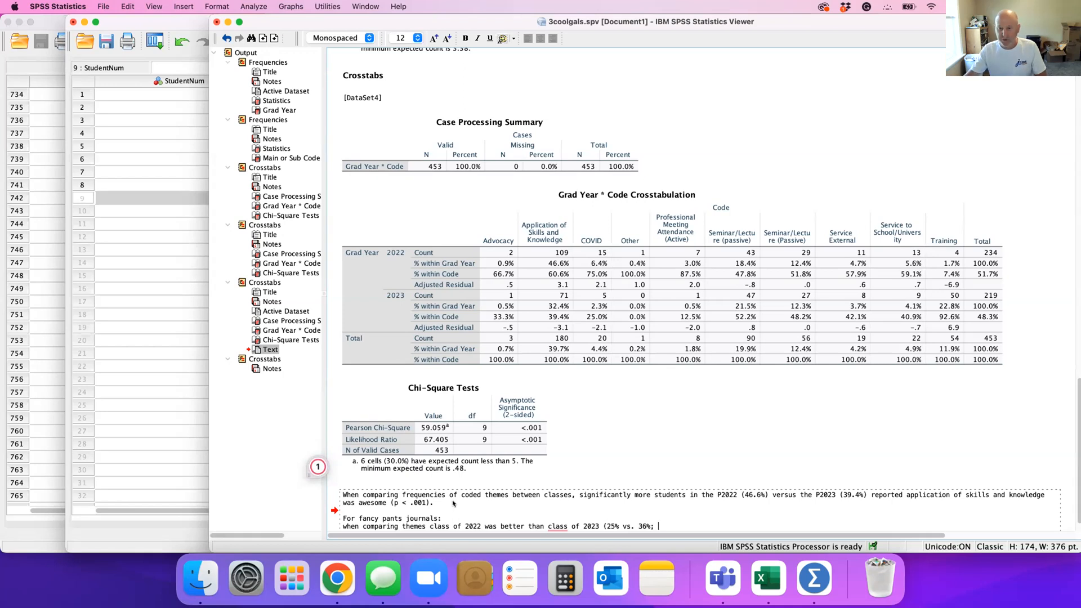
Complete the note's journal-style sentence with the test statistics "X2 59.06, df:9, p< .001)"
type(" X2")
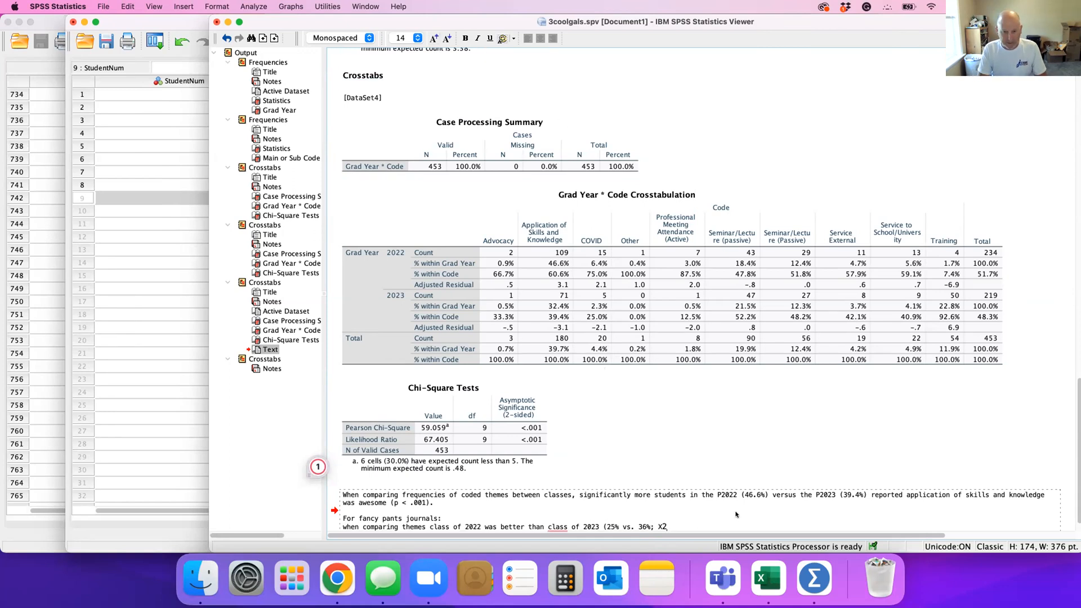
type(" 59.06, df")
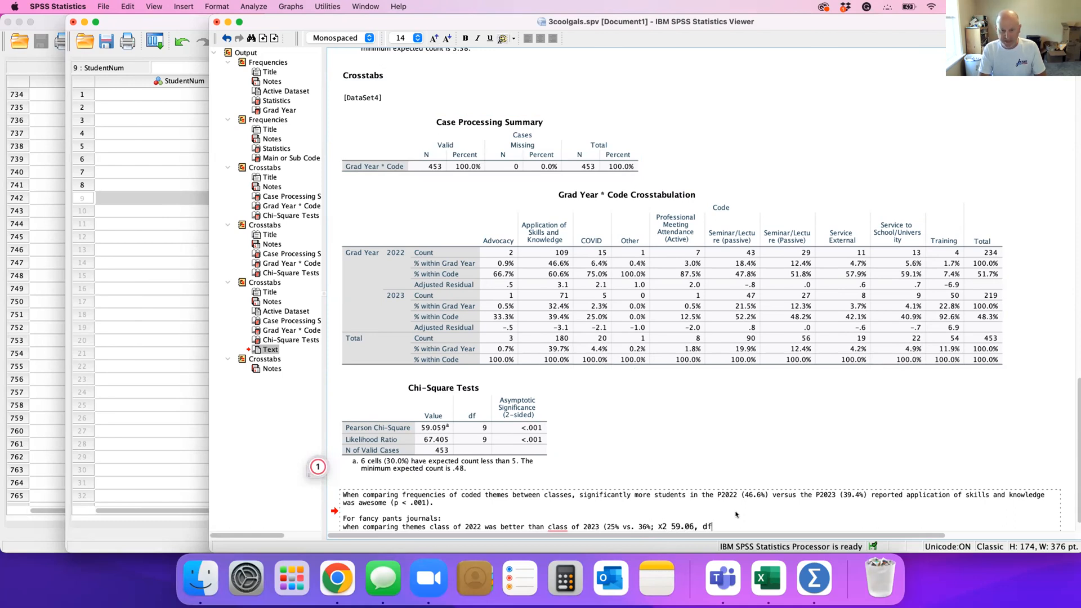
type(":9, p< .001)")
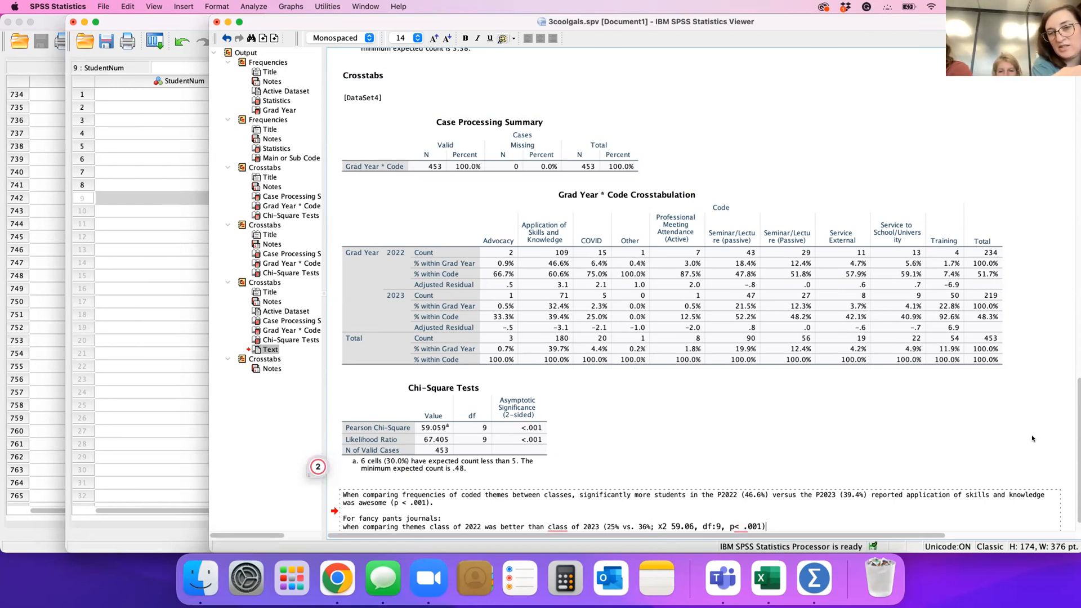
left_click(735, 265)
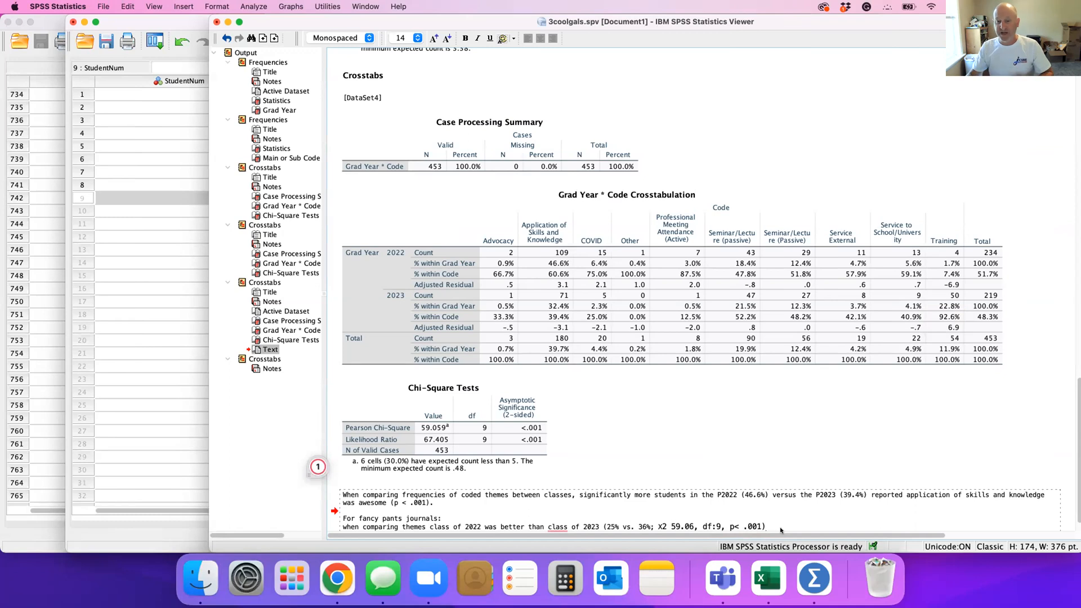
left_click(533, 432)
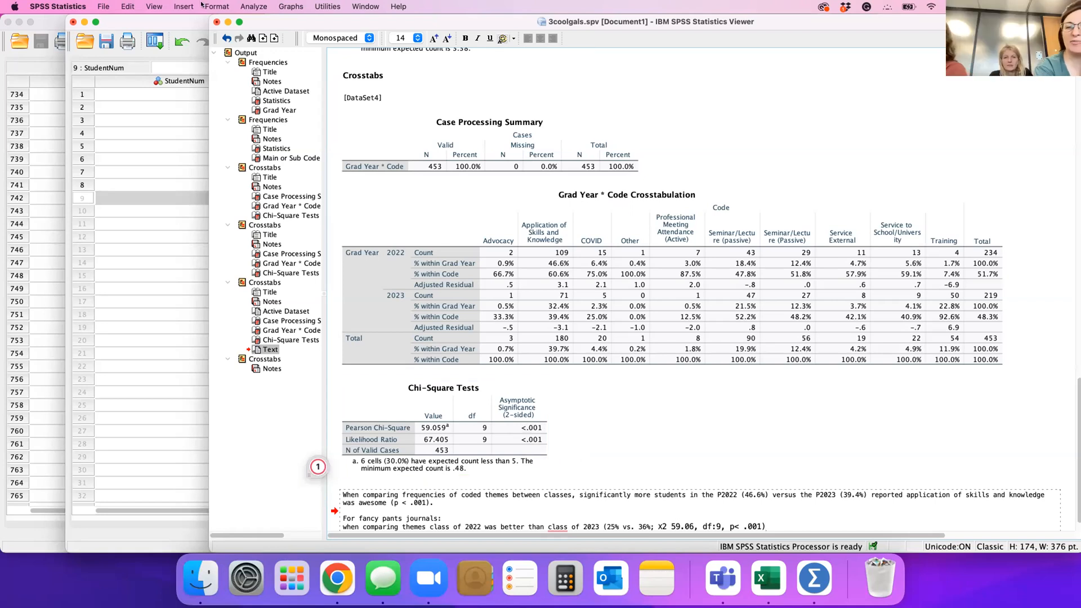
Shift the output window aside, bring up the 3coolgals.sav dataset and look across its columns through Segment
left_click_drag(292, 18, 171, 18)
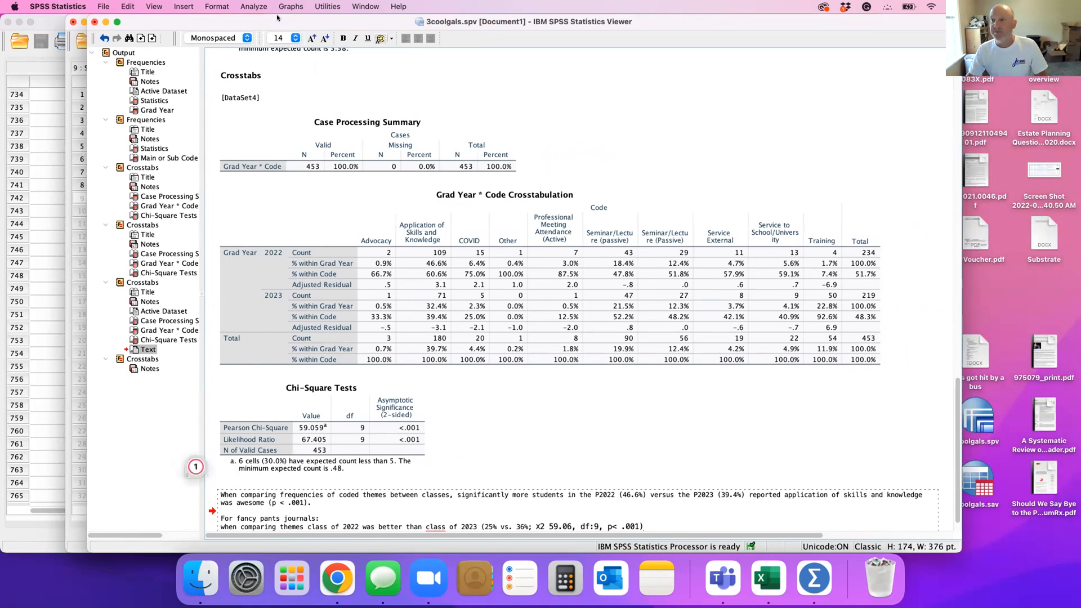
left_click(241, 118)
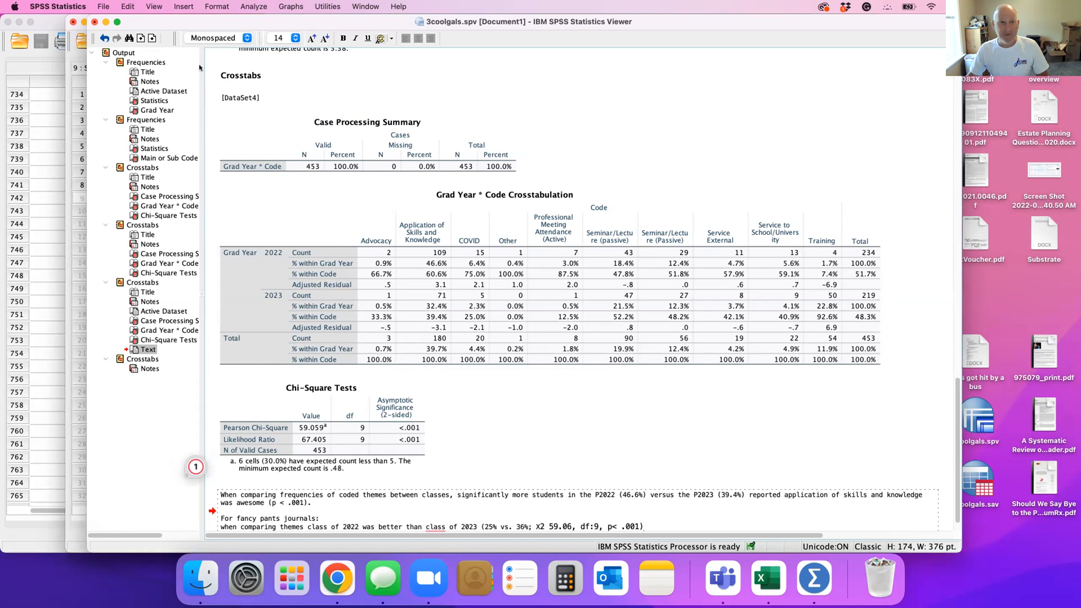
left_click(49, 16)
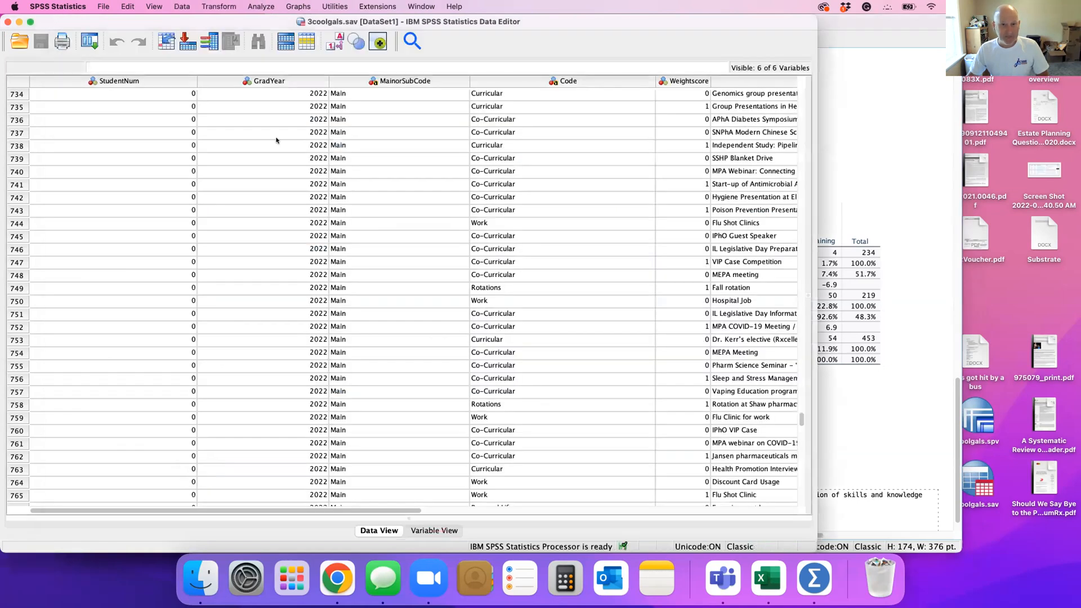
scroll(636, 219, "right", 10)
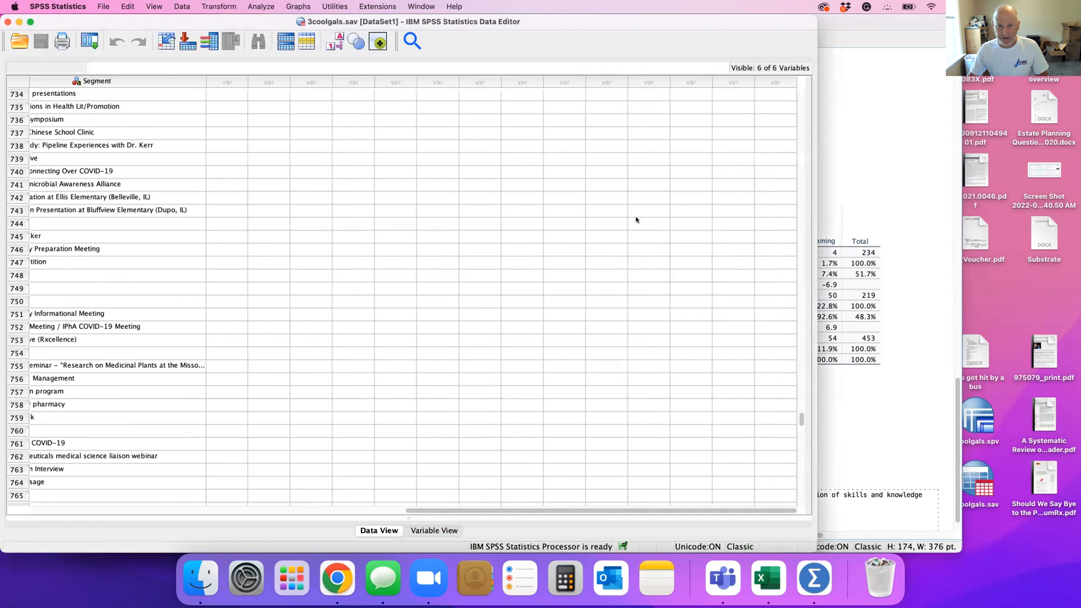
scroll(637, 219, "left", 10)
scroll(636, 220, "right", 10)
scroll(637, 219, "left", 10)
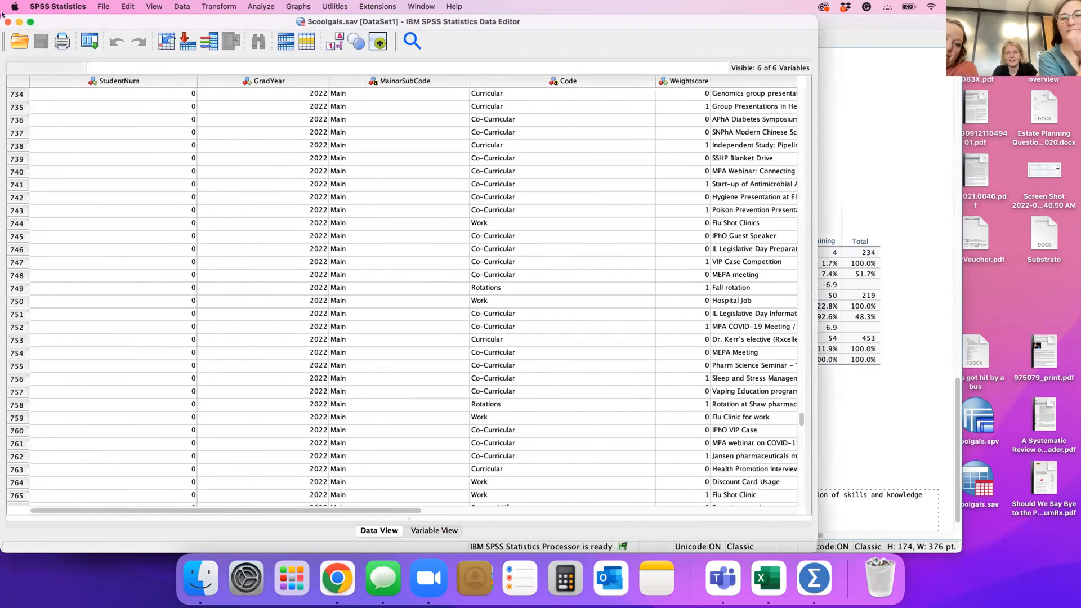
Import Sheet1 of Data for Reflection Stats.xlsx with variable names from the first row, and close the resulting dataset without saving
left_click(99, 7)
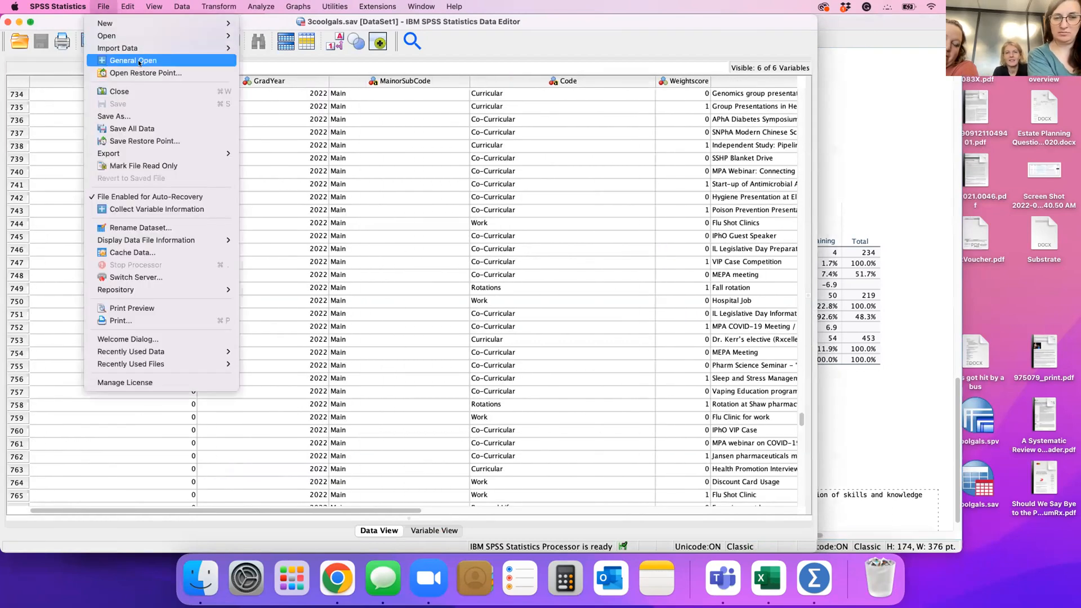
mouse_move(143, 50)
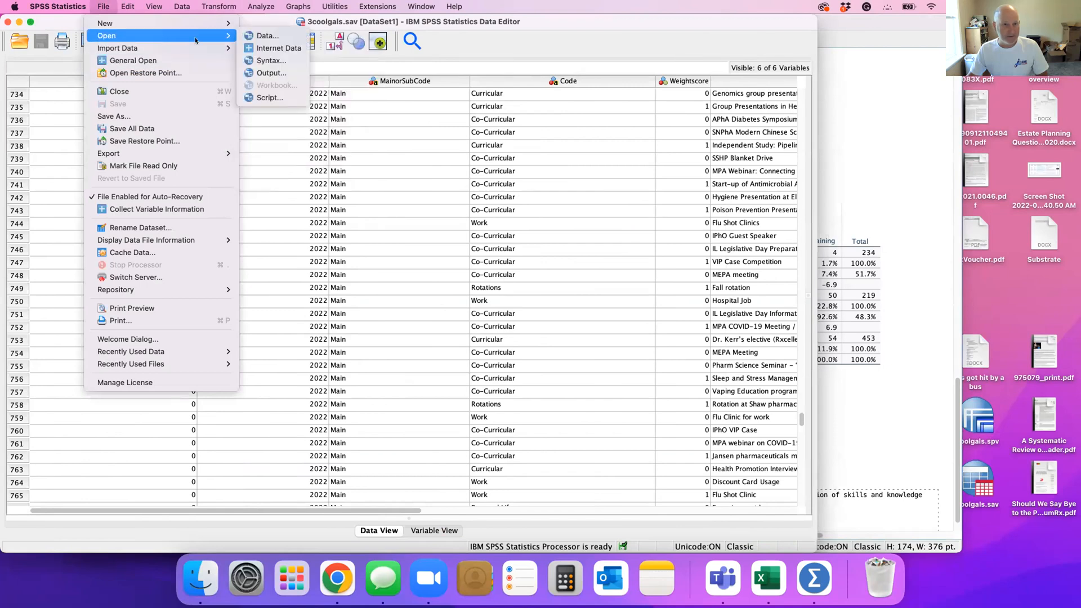
left_click(260, 39)
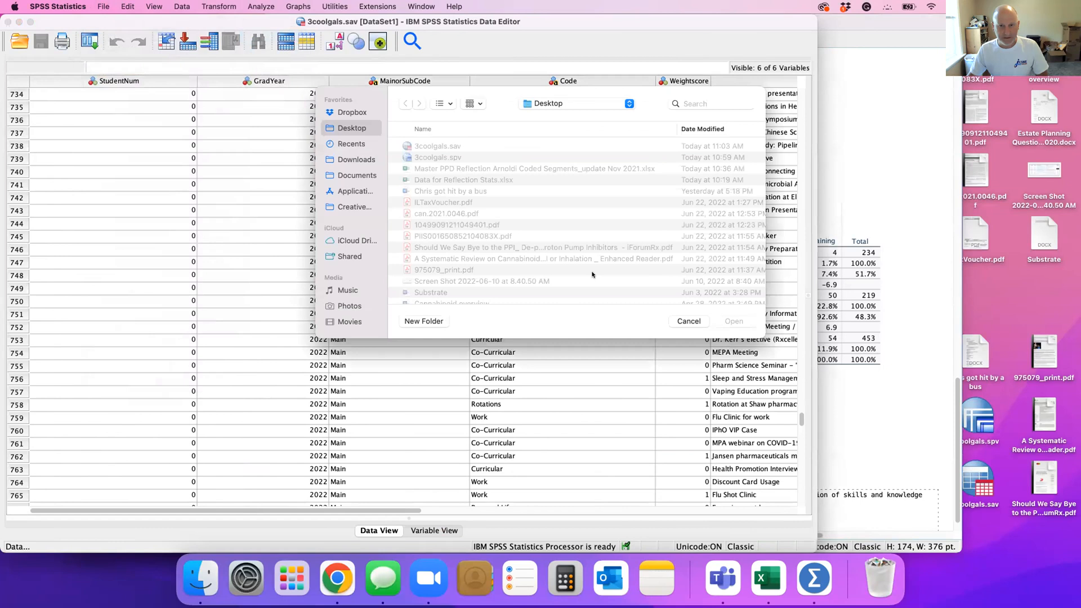
left_click(357, 143)
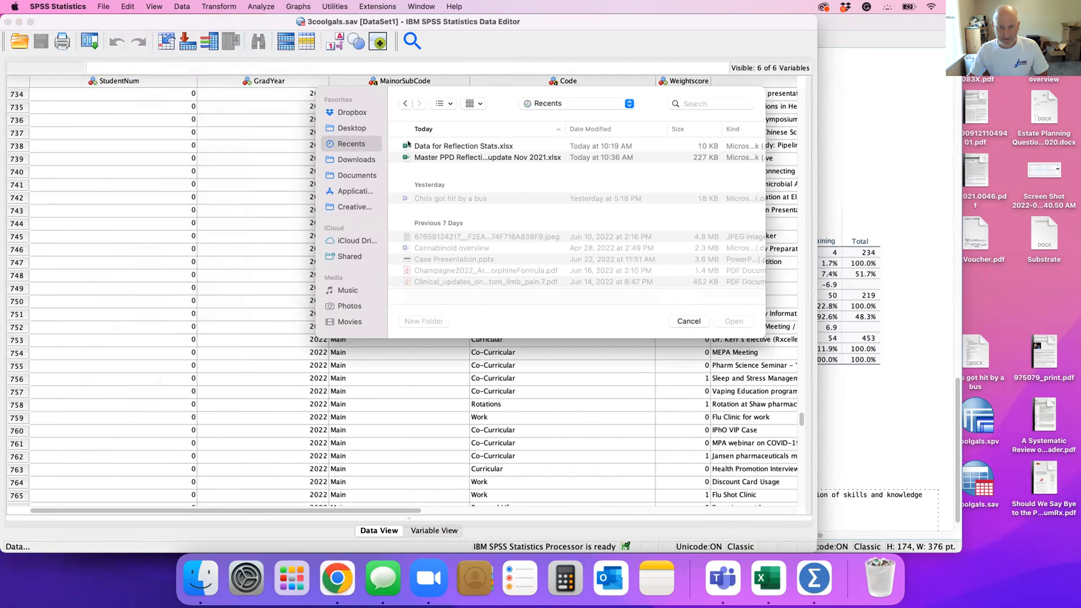
double_click(463, 146)
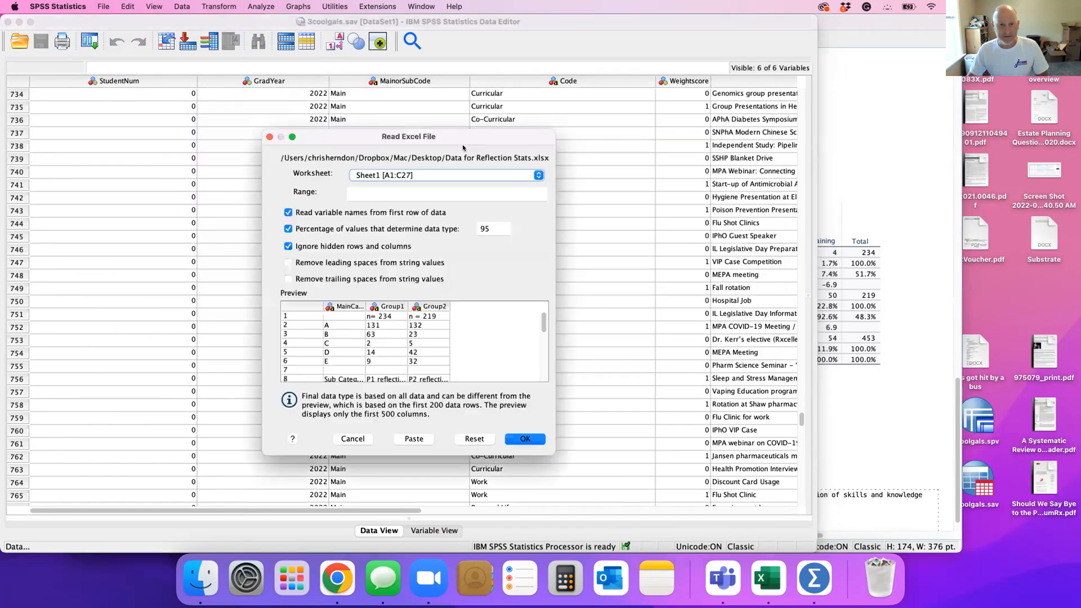
left_click(525, 439)
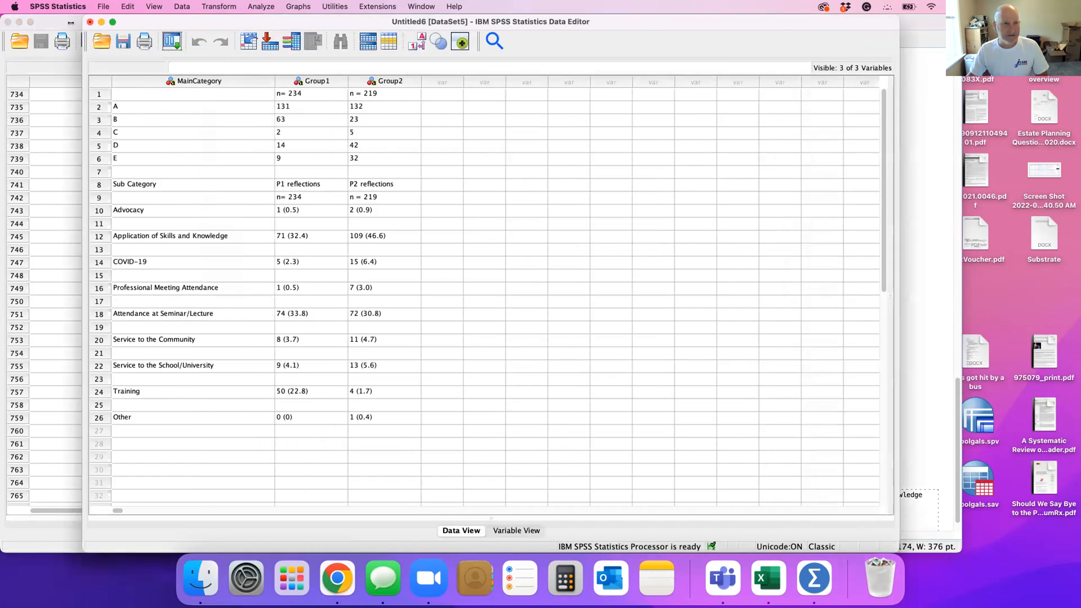
key("super+w")
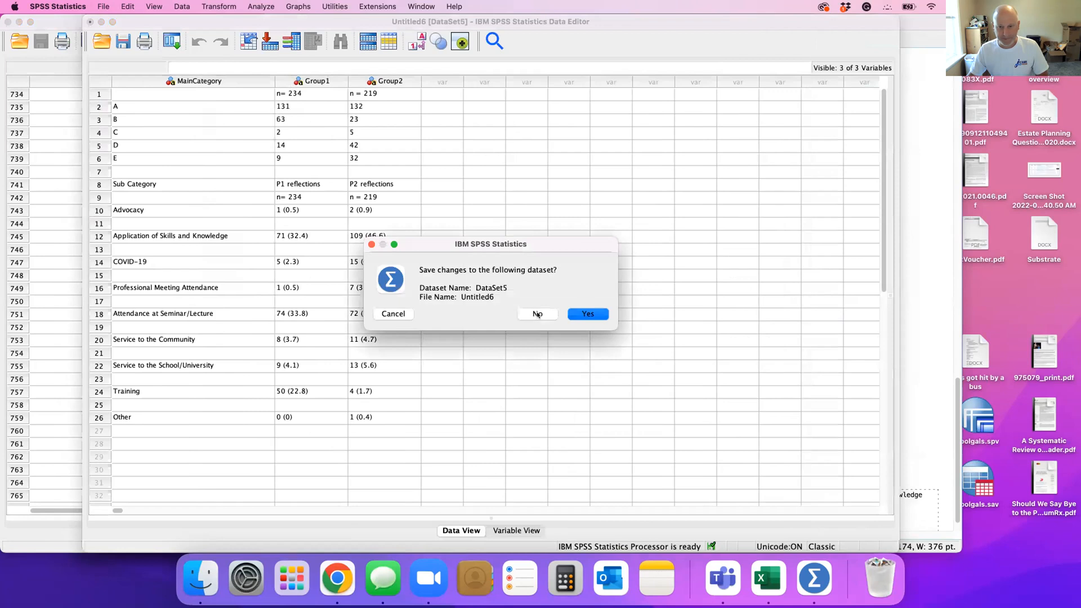
left_click(536, 312)
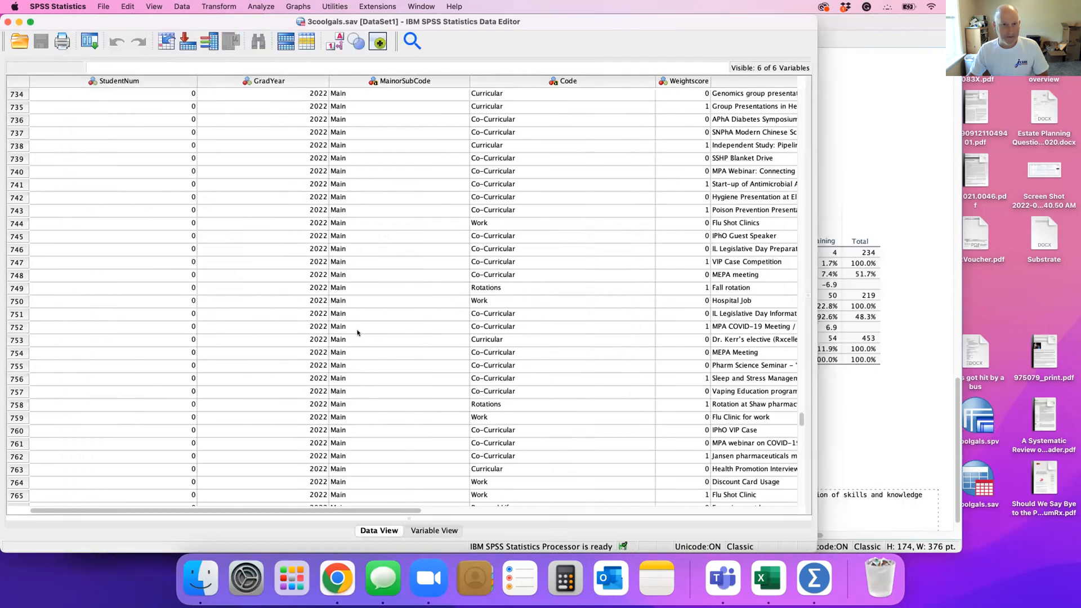
Examine the coded records in 3coolgals.sav, including the GradYear, Code, Weightscore and Segment columns
scroll(284, 312, "down", 6)
scroll(284, 312, "up", 3)
scroll(284, 311, "right", 3)
scroll(284, 312, "left", 3)
scroll(283, 309, "right", 3)
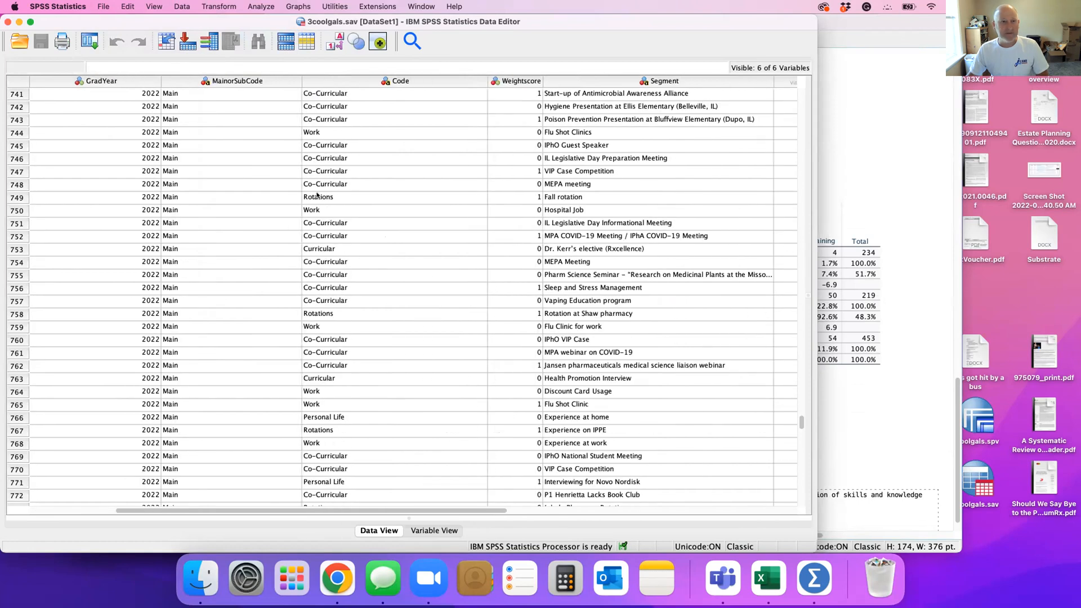
scroll(272, 140, "left", 3)
mouse_move(273, 79)
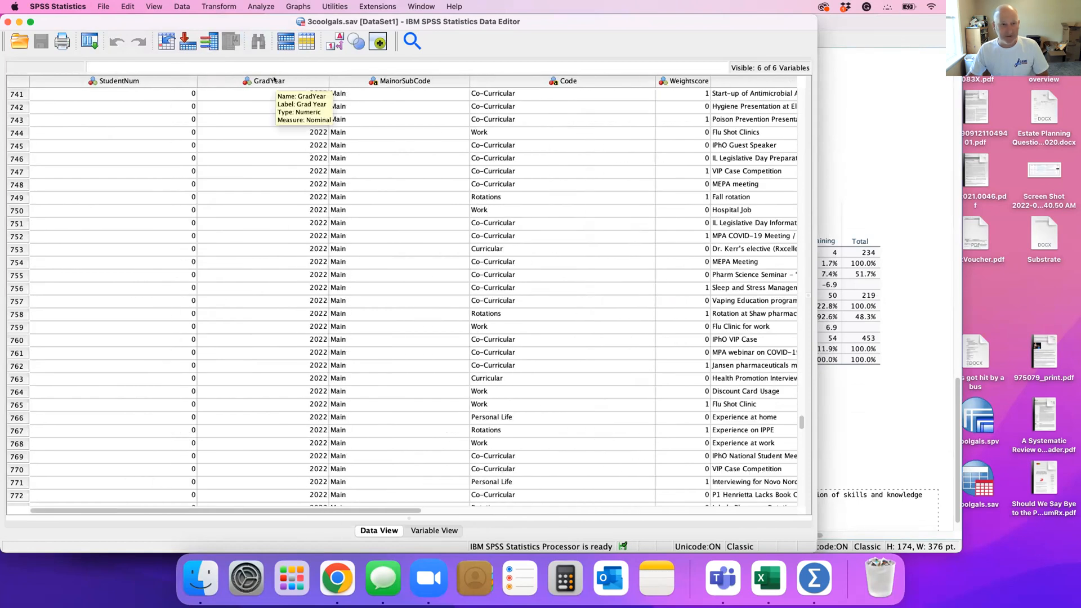
Set the measurement level of the GradYear variable to Scale in the 3coolgals.sav variable definitions
left_click(432, 531)
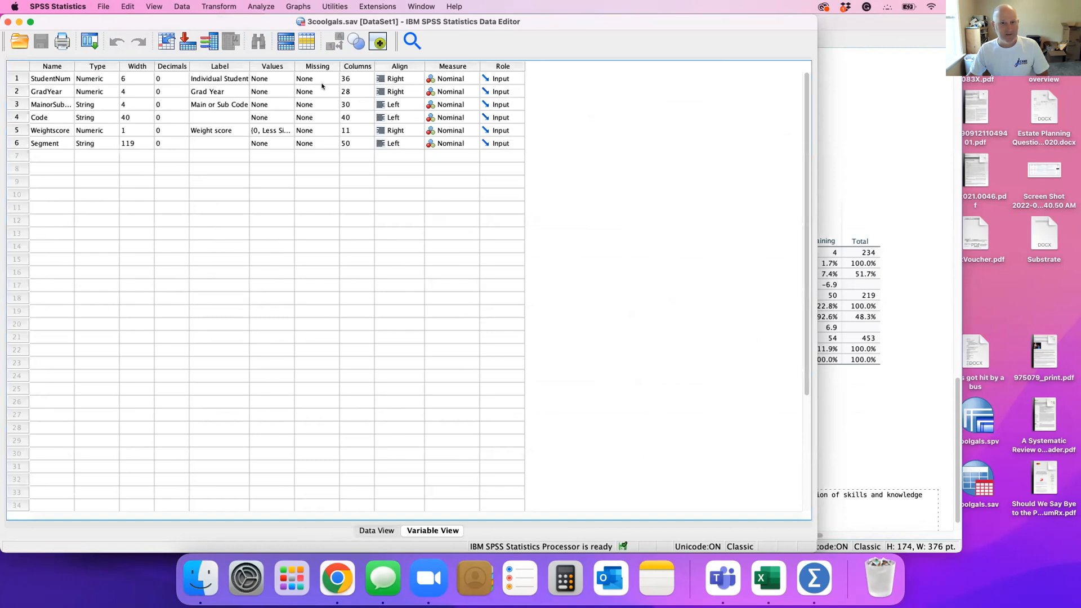
left_click(473, 91)
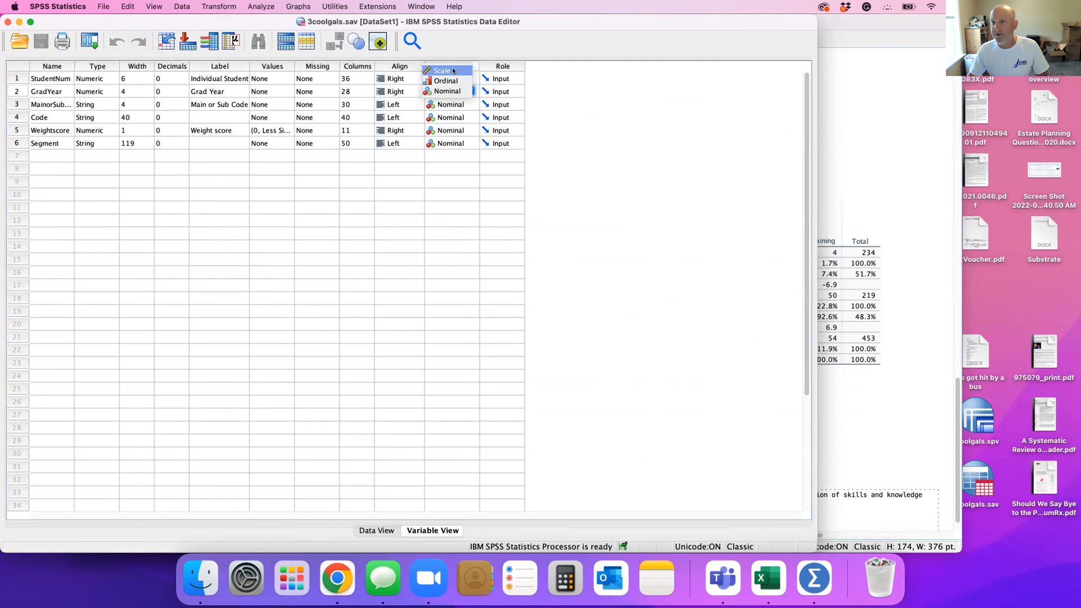
left_click(454, 71)
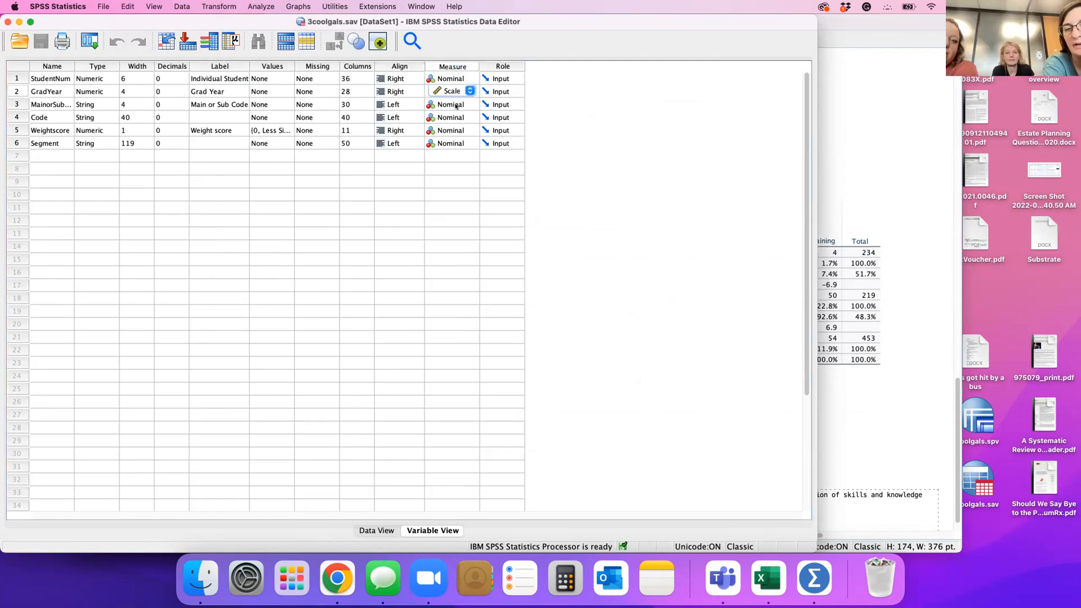
Set up an Independent-Samples T Test with GradYear as the test variable and MainorSubCode as the grouping variable
left_click(369, 530)
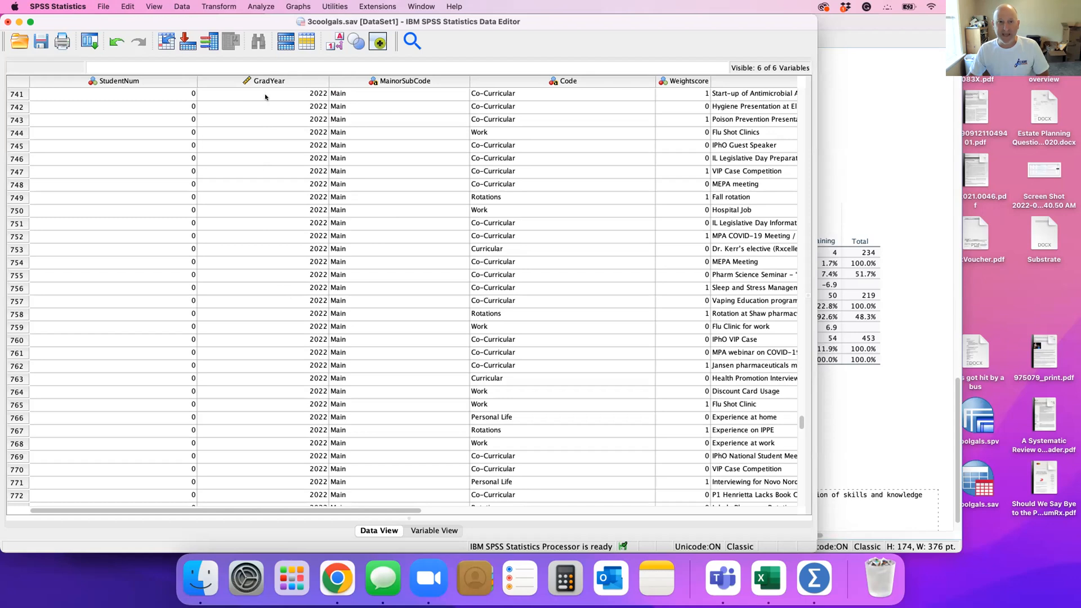
left_click(261, 6)
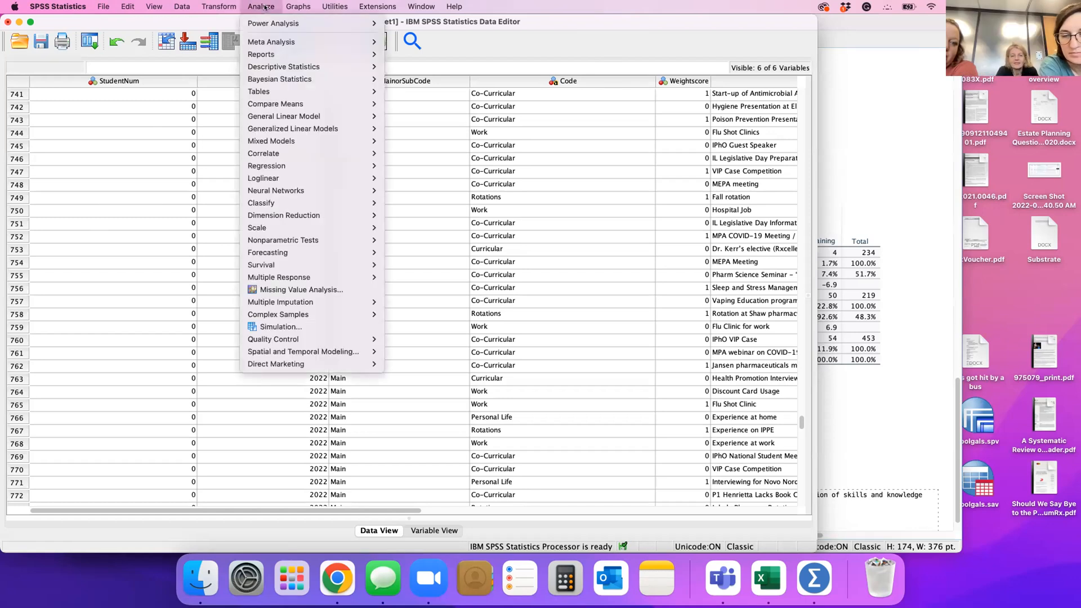
mouse_move(308, 106)
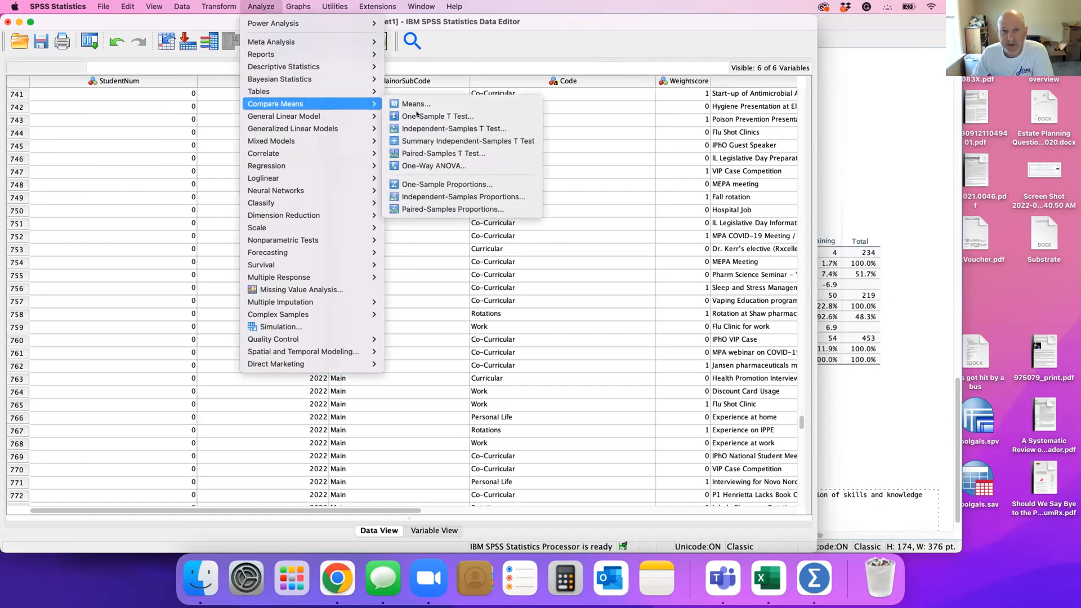
left_click(482, 129)
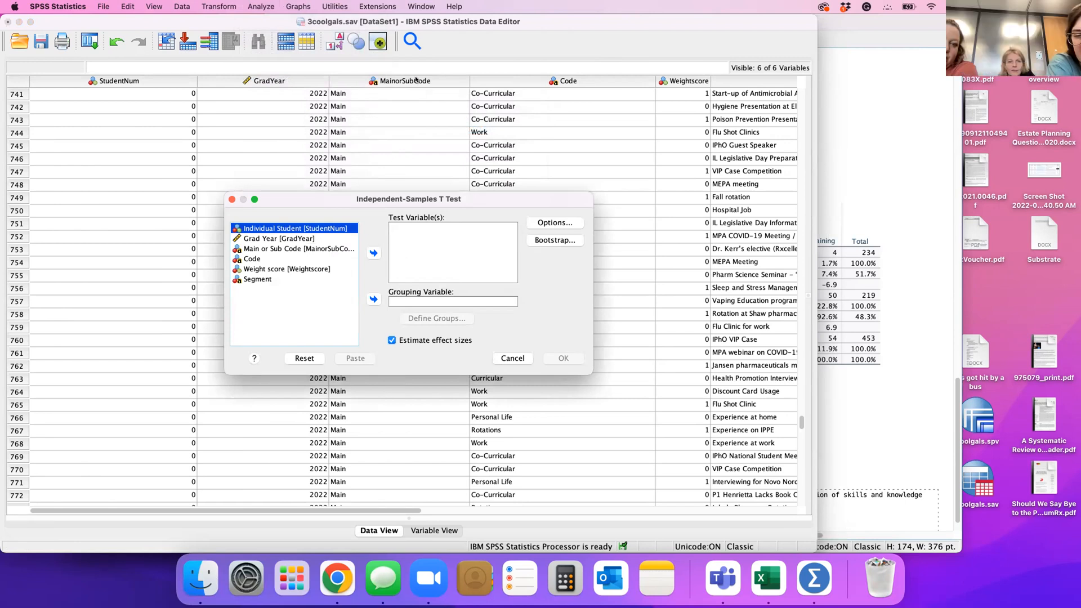
left_click(298, 238)
left_click(374, 252)
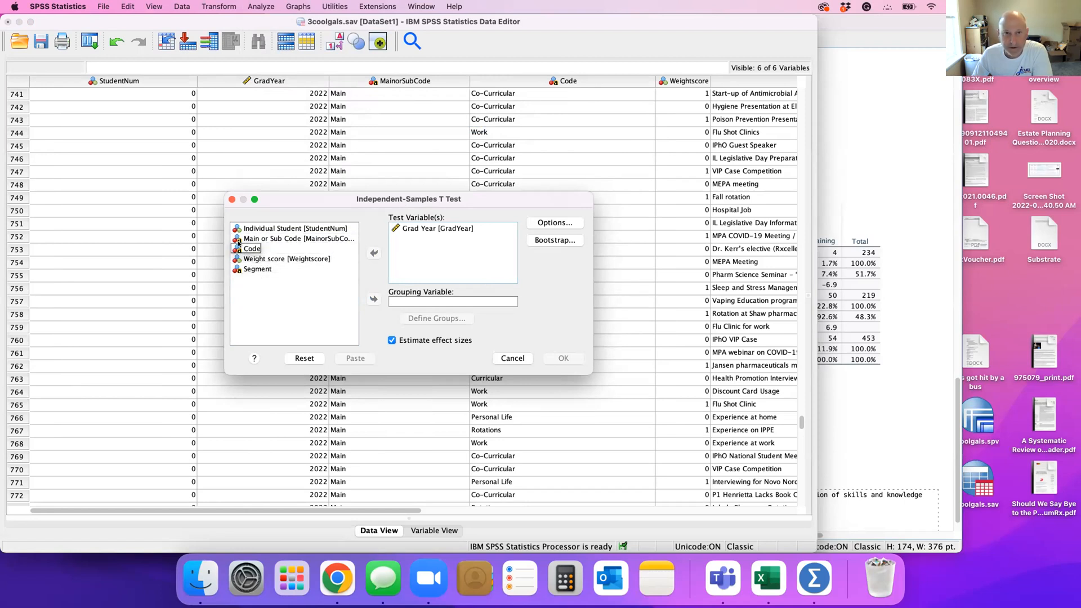
left_click(319, 239)
left_click(374, 299)
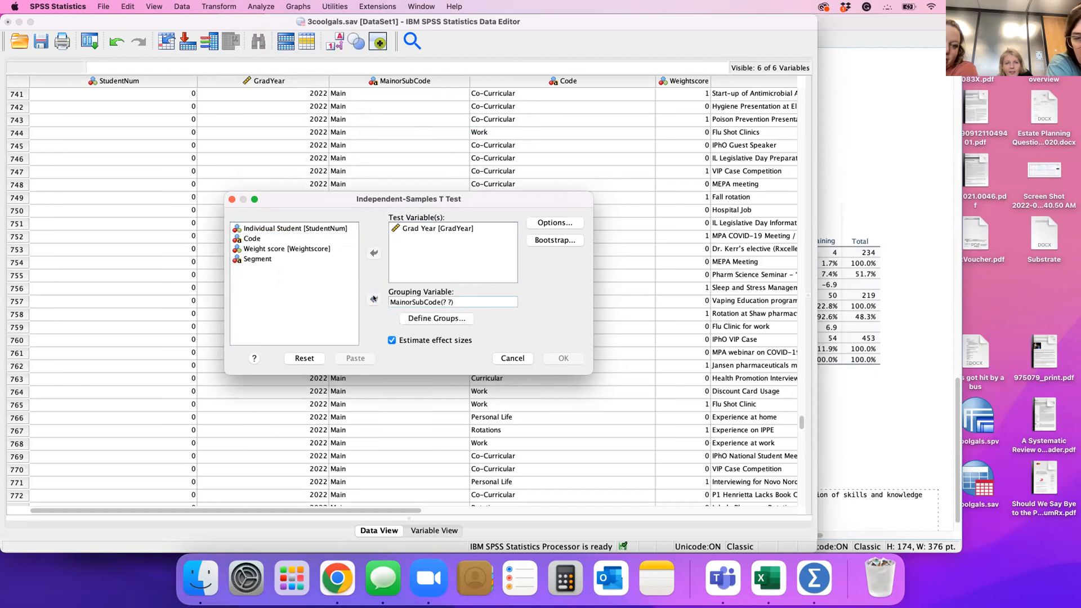
Define the comparison groups as Main and Sub, keep the 95% confidence interval, and run the T test
left_click(437, 319)
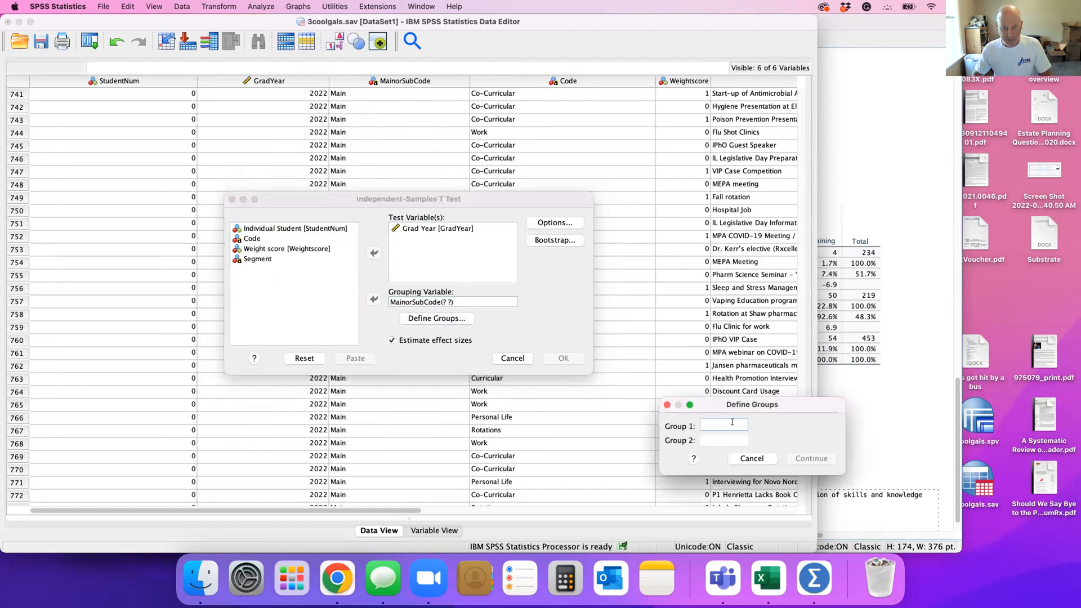
type("Main")
key("Tab")
type("Sub")
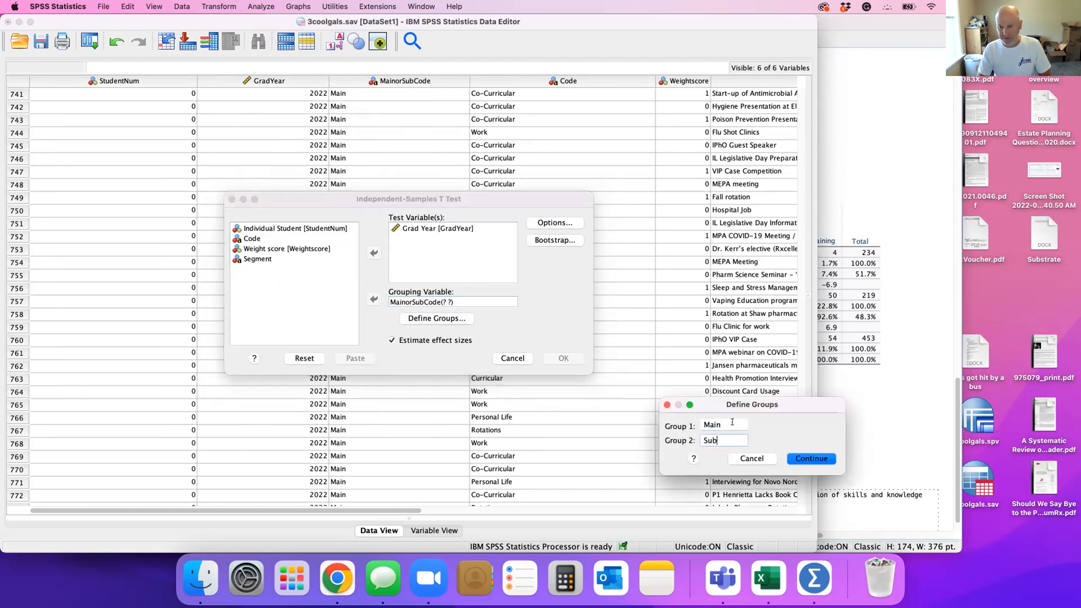
left_click(822, 458)
left_click(563, 222)
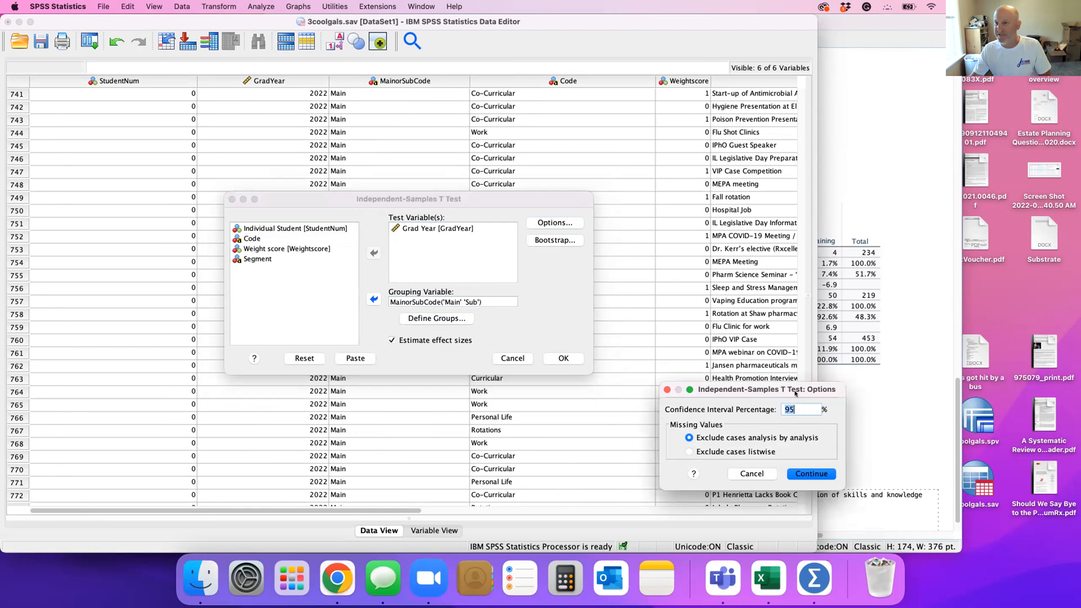
left_click(811, 473)
left_click(564, 358)
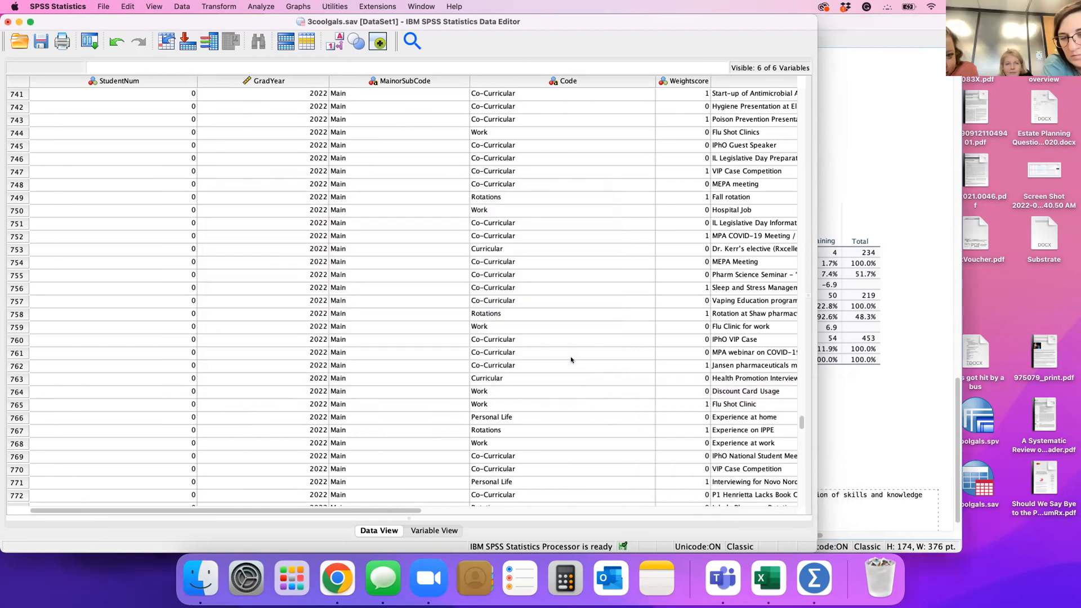
Examine the T-Test output, including the group statistics, independent samples test and effect sizes tables
left_click(552, 442)
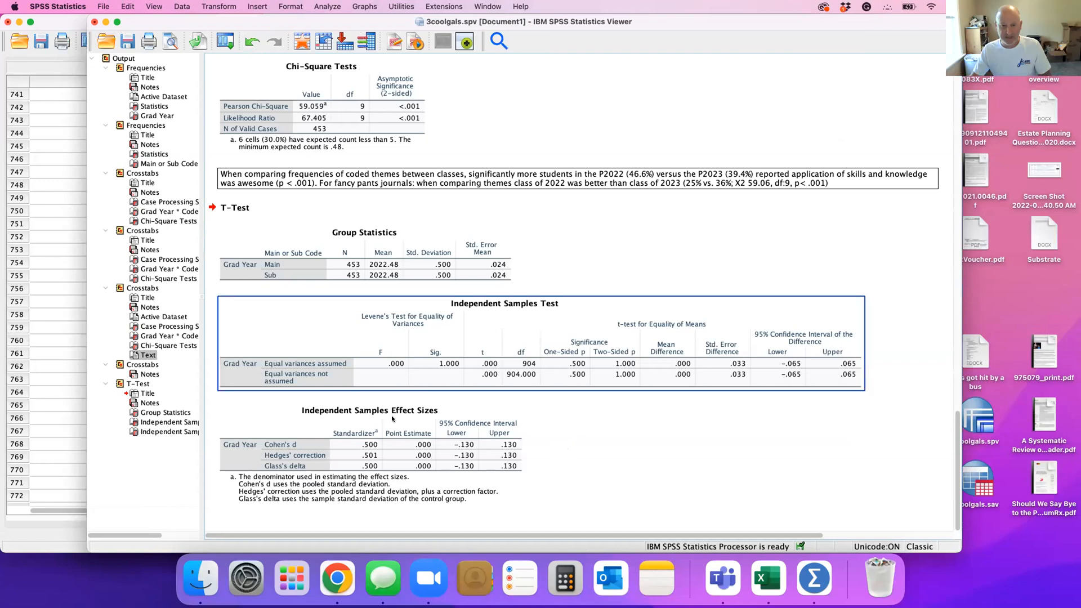
left_click(376, 258)
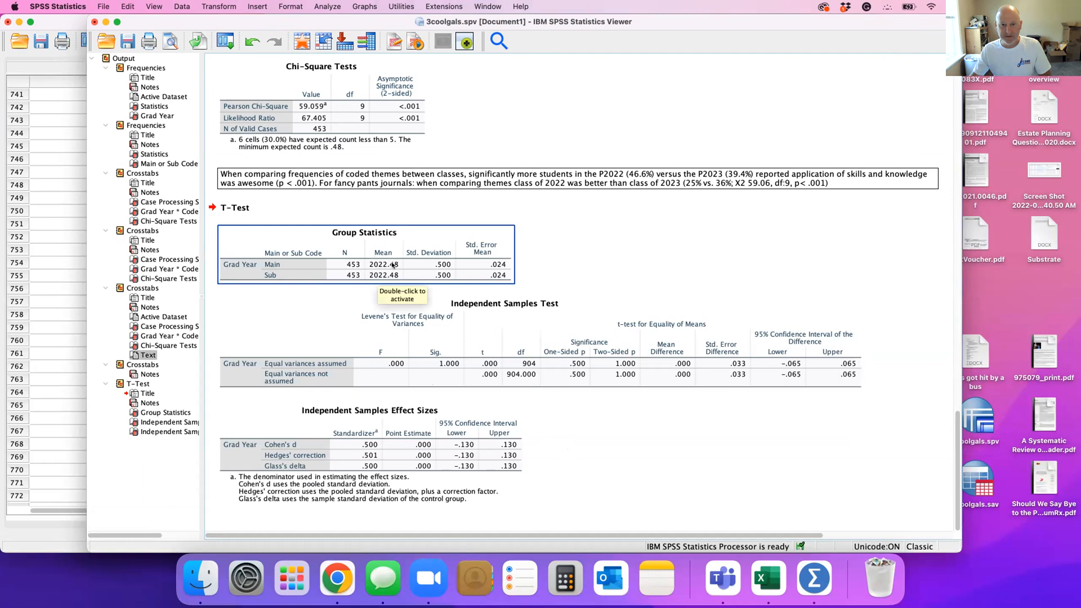
left_click(403, 321)
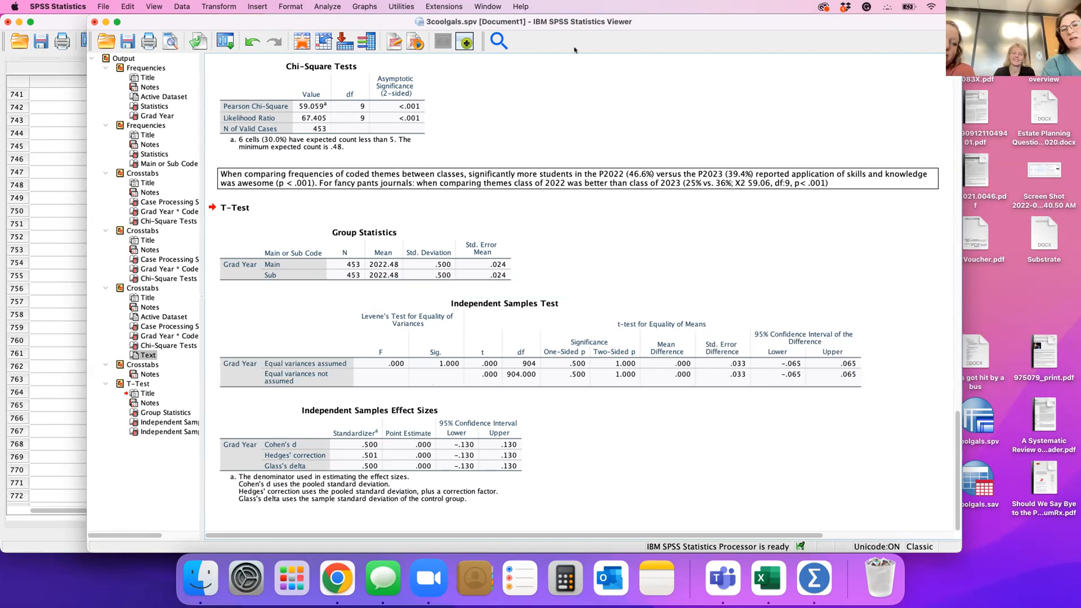
Delete the T-Test title and its group statistics, independent samples test and effect sizes tables, and save the output document
left_click(368, 474)
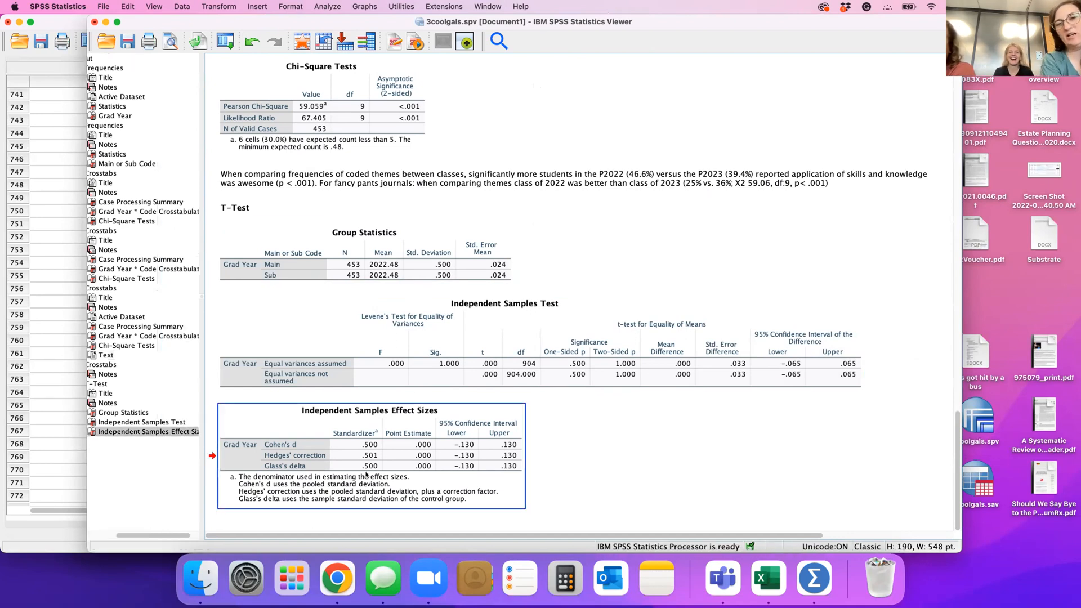
right_click(390, 454)
left_click(431, 456)
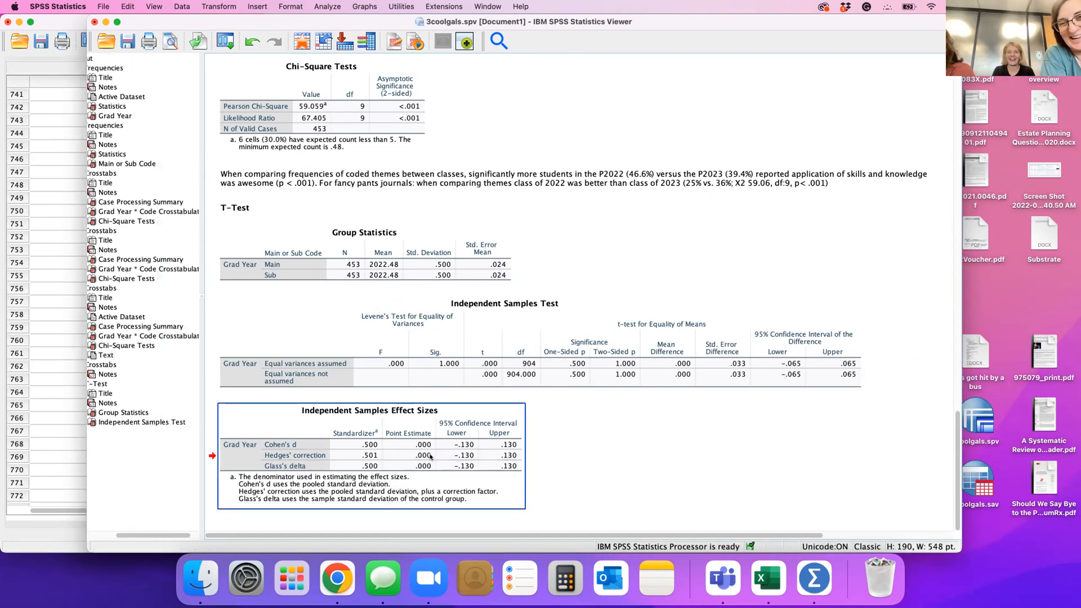
right_click(415, 448)
left_click(455, 450)
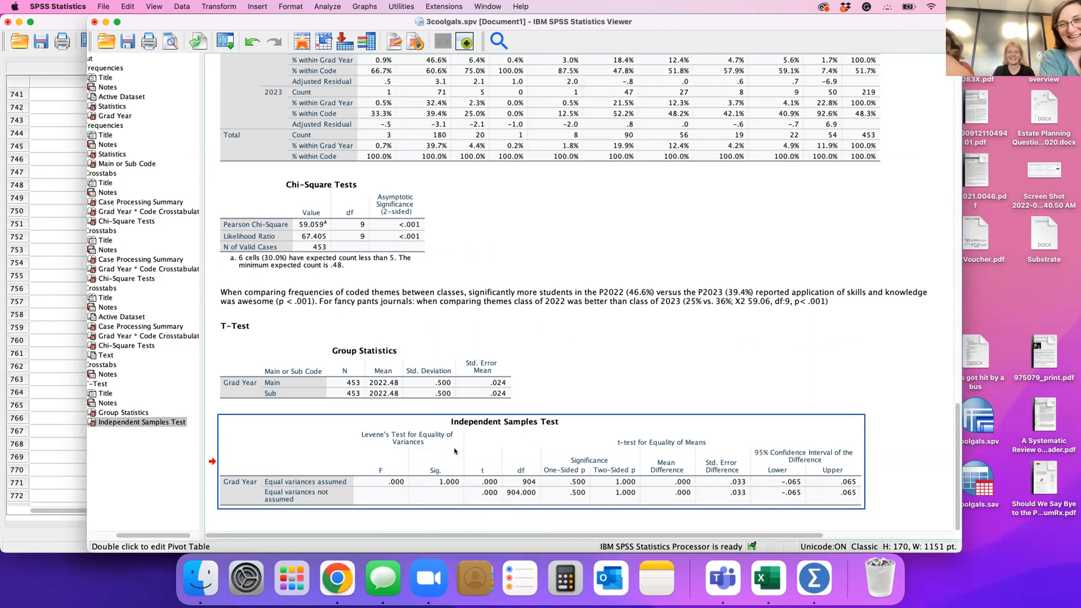
right_click(379, 449)
left_click(417, 457)
left_click(235, 503)
right_click(234, 503)
left_click(265, 456)
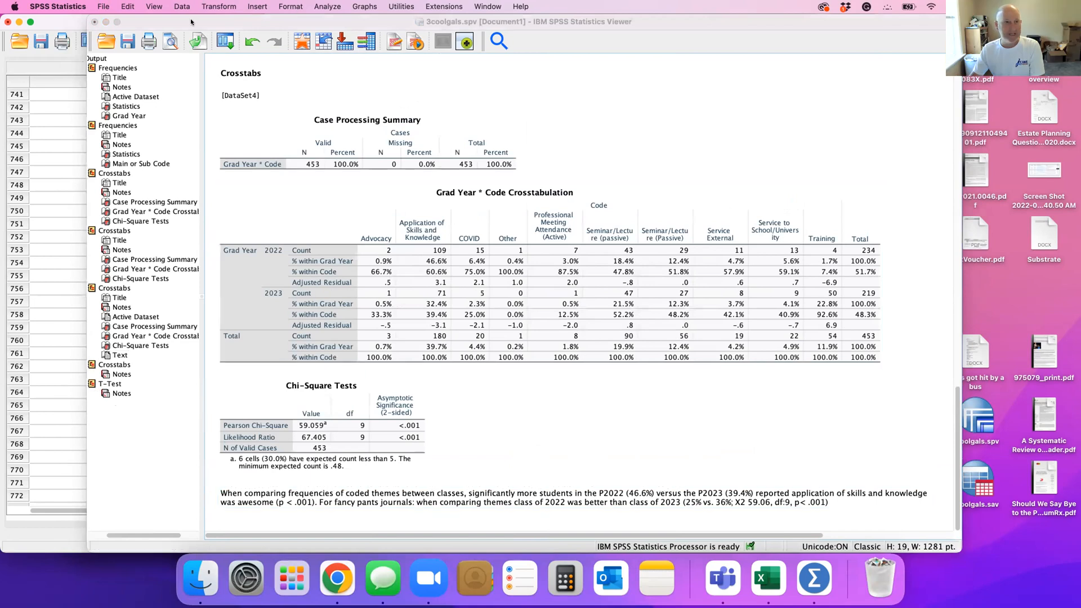
left_click(130, 36)
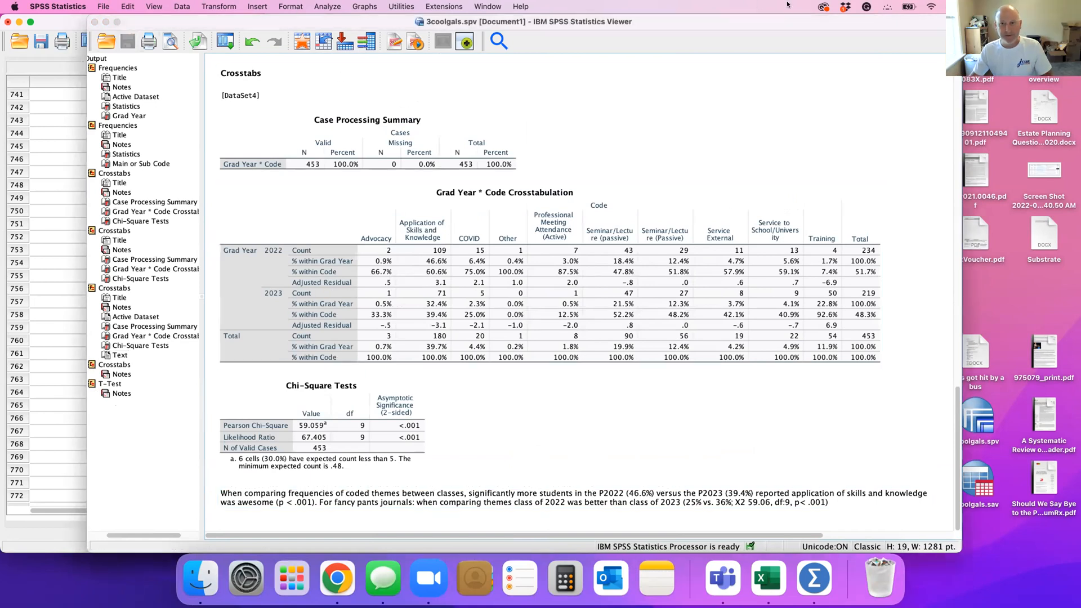